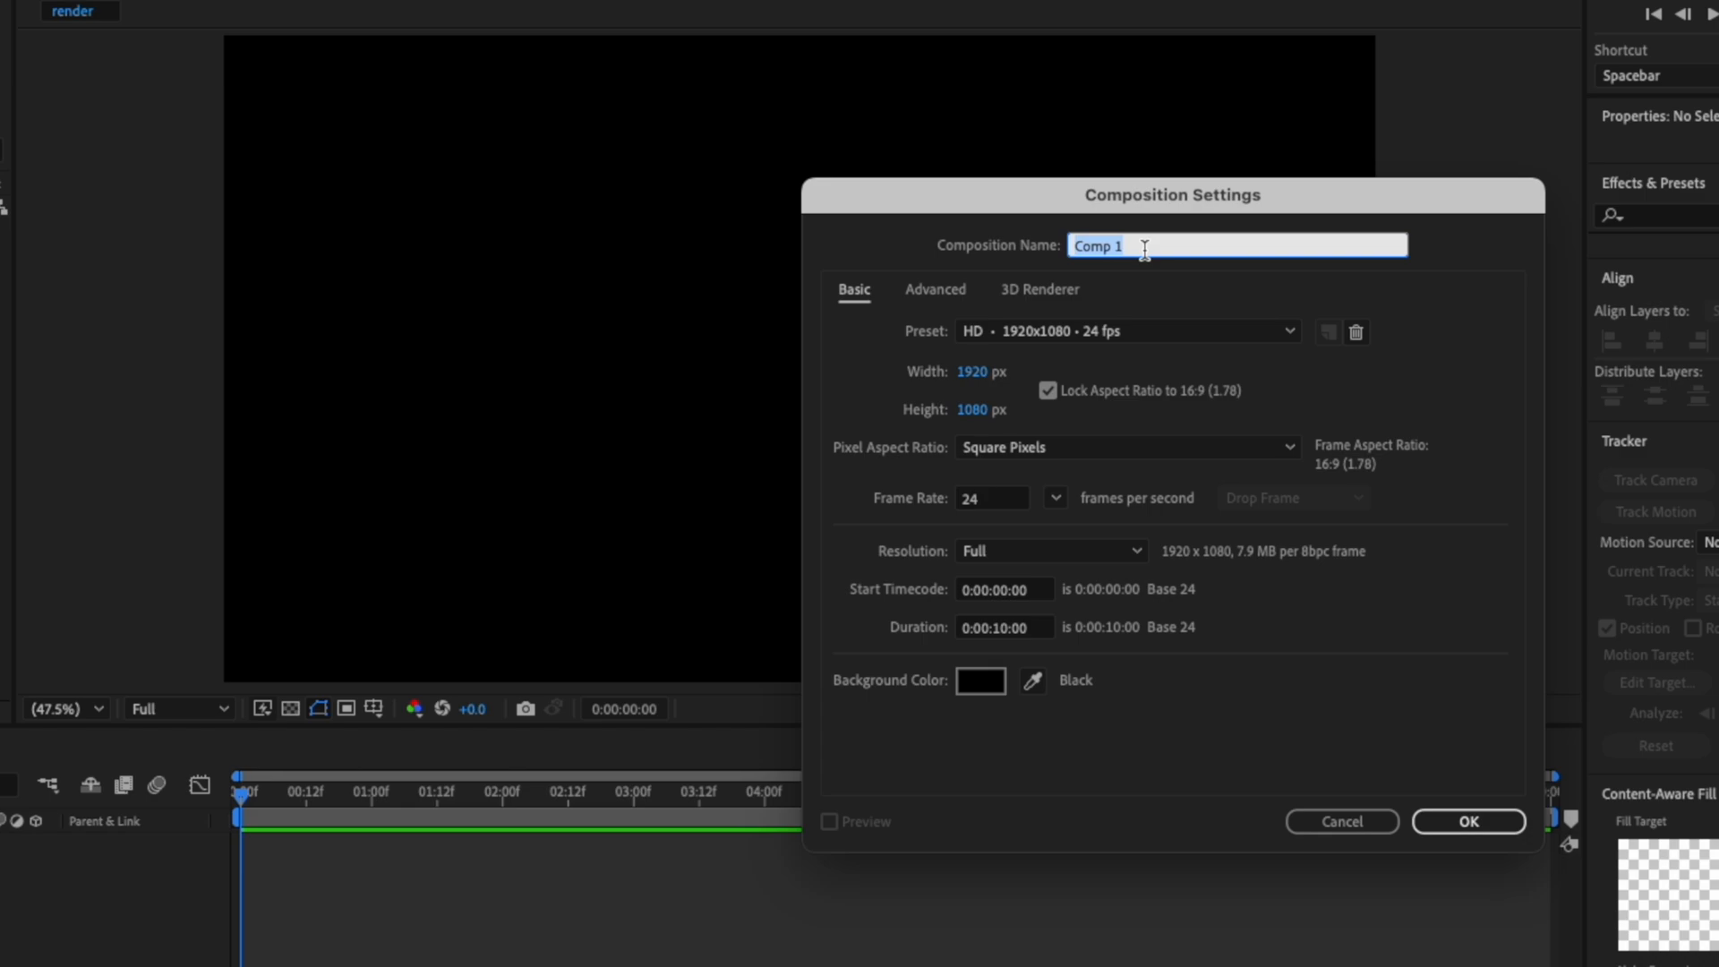
# Step: Create a 1920x1080, 24 fps, 10-second composition named paper
pyautogui.write('paper')
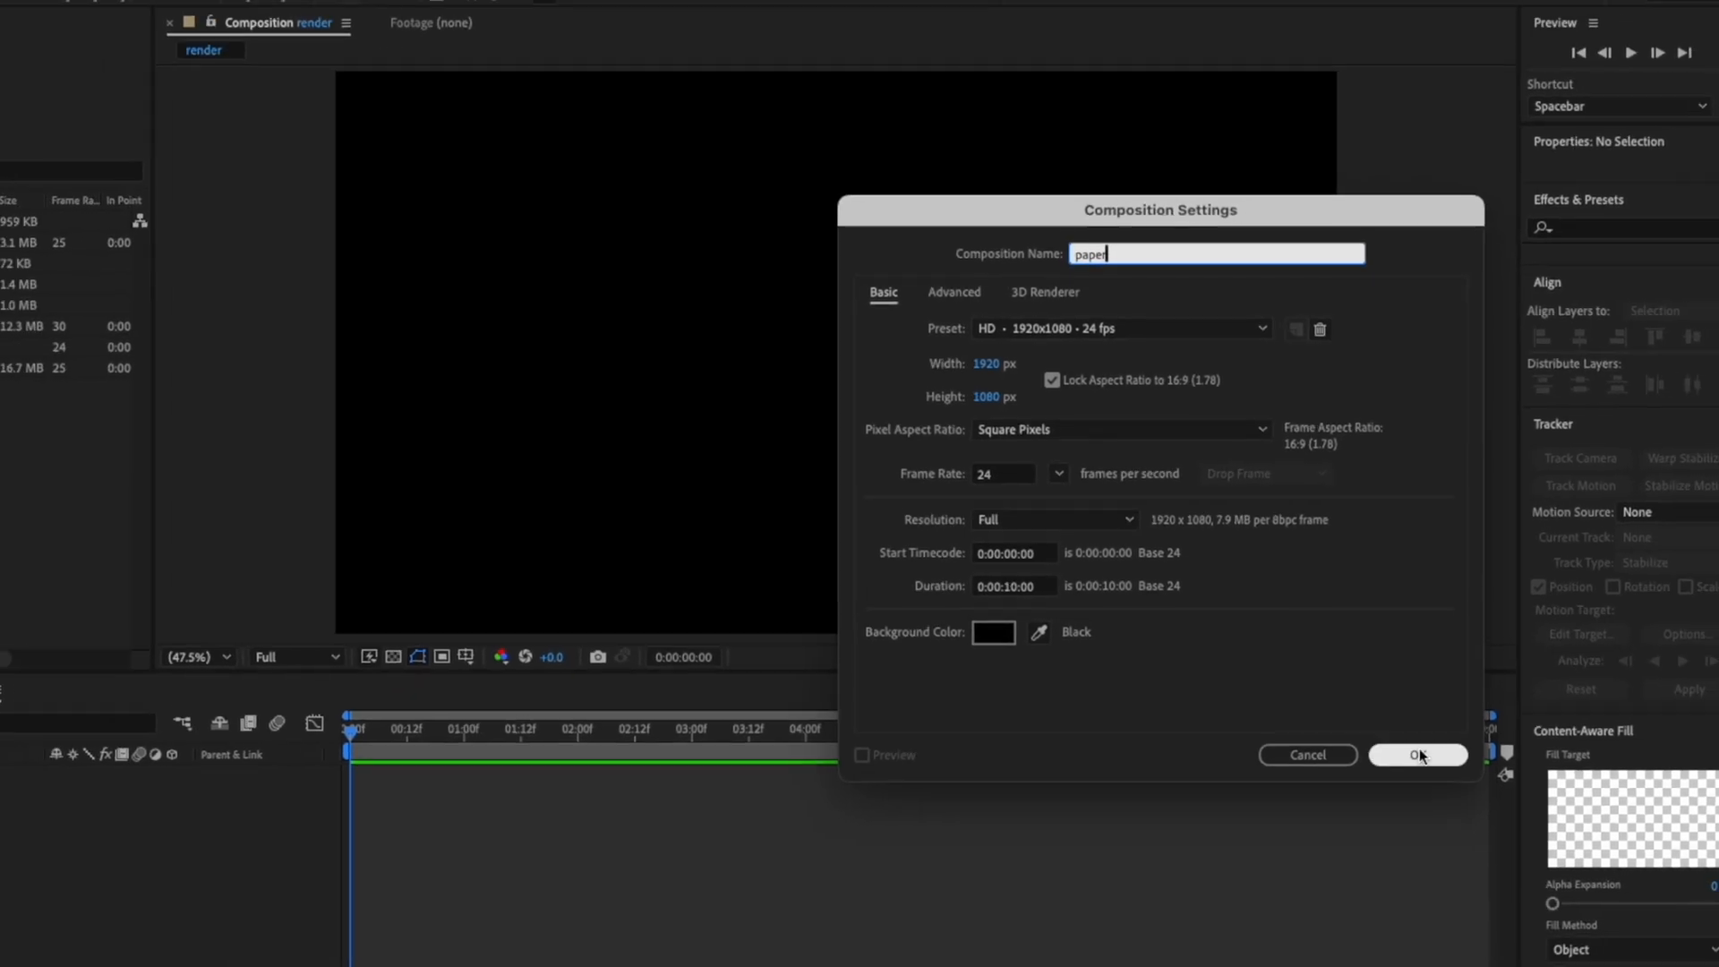
pyautogui.click(1468, 821)
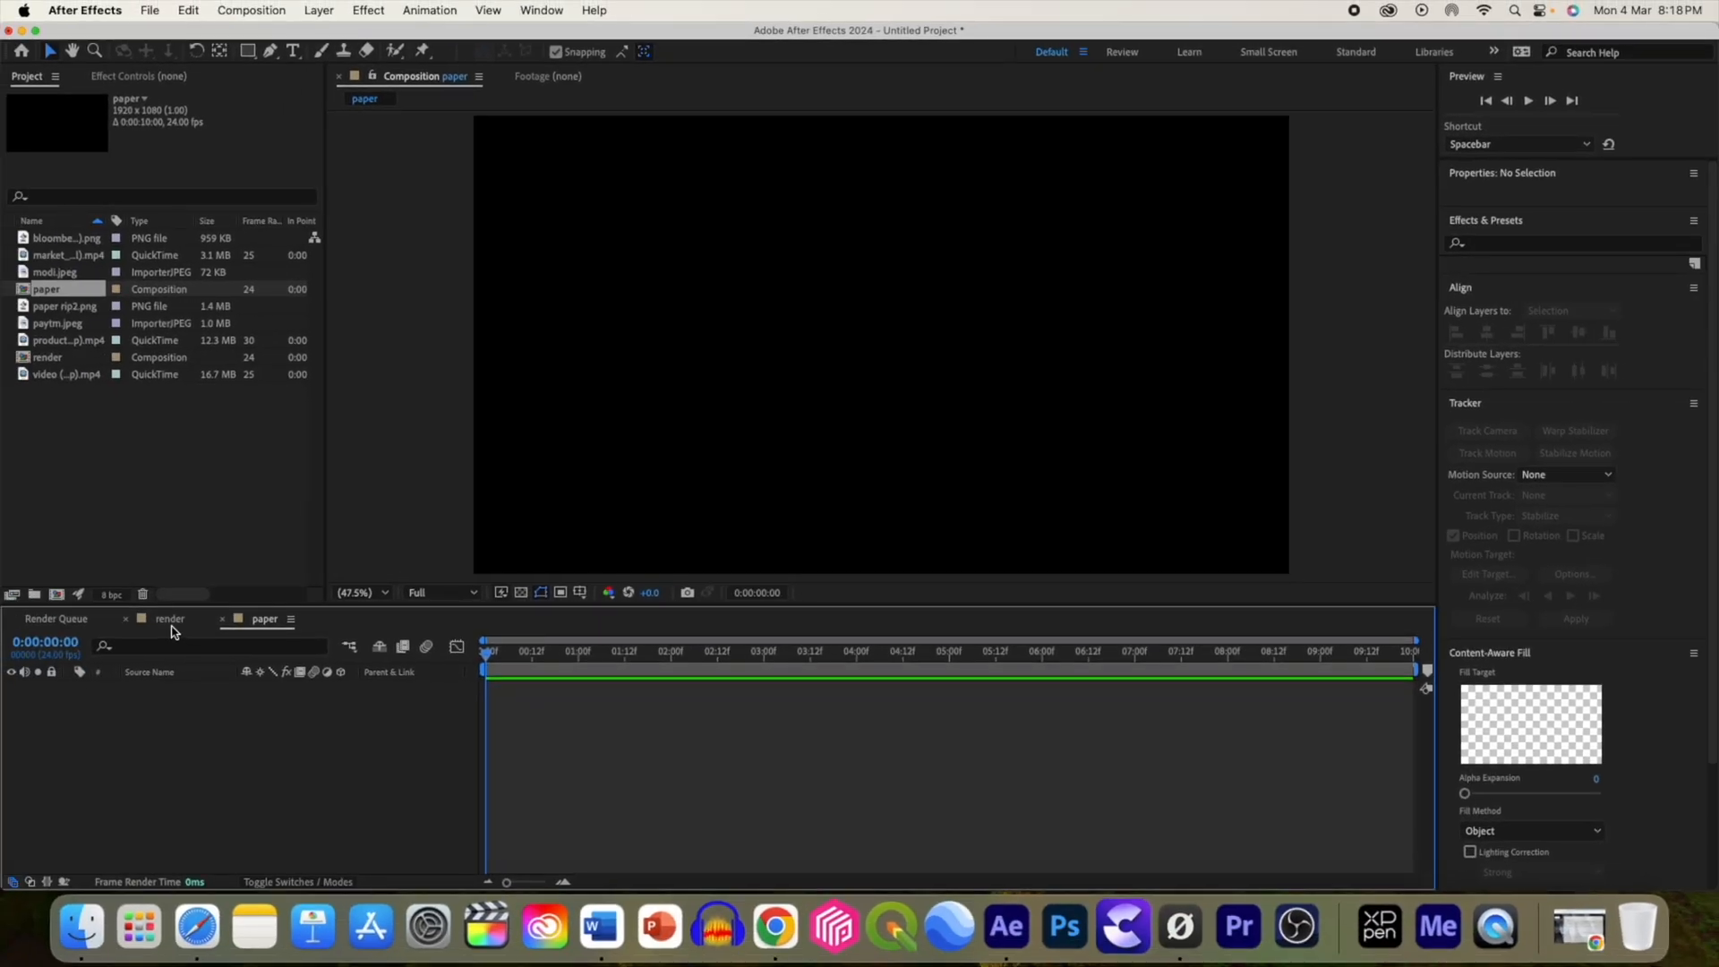
# Step: Place the market mp4 clip as the first layer of the render composition, starting at frame 0
pyautogui.click(169, 619)
pyautogui.click(61, 376)
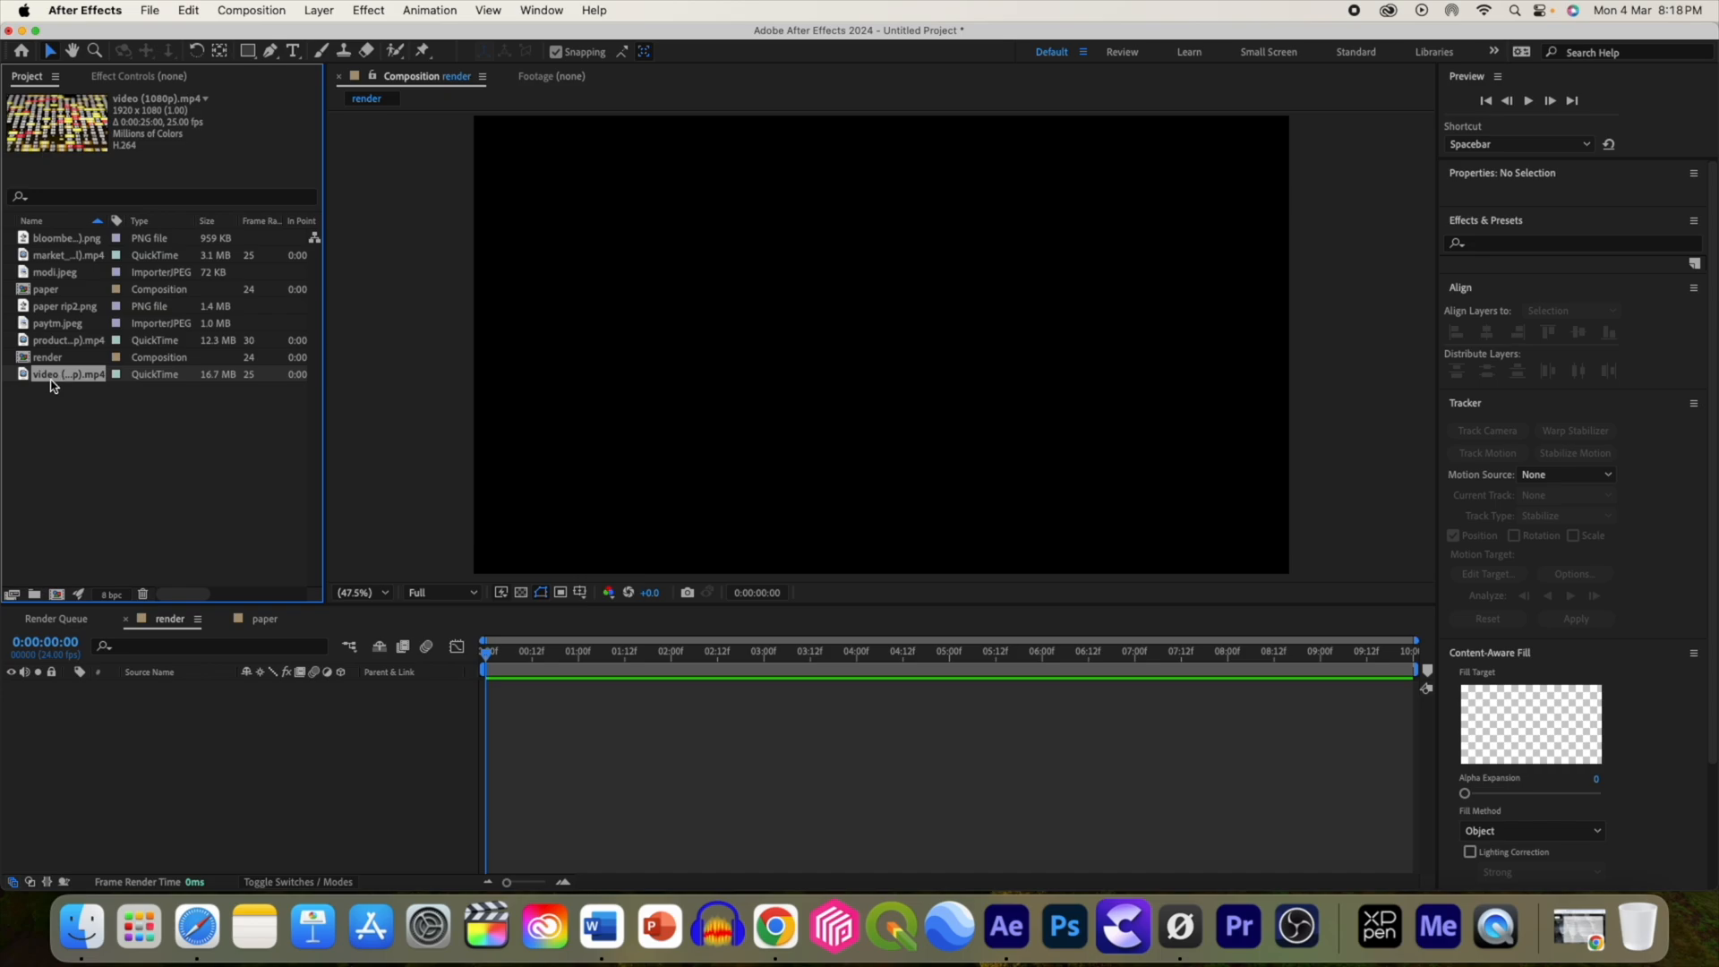
pyautogui.click(54, 345)
pyautogui.moveTo(63, 255); pyautogui.dragTo(55, 730)
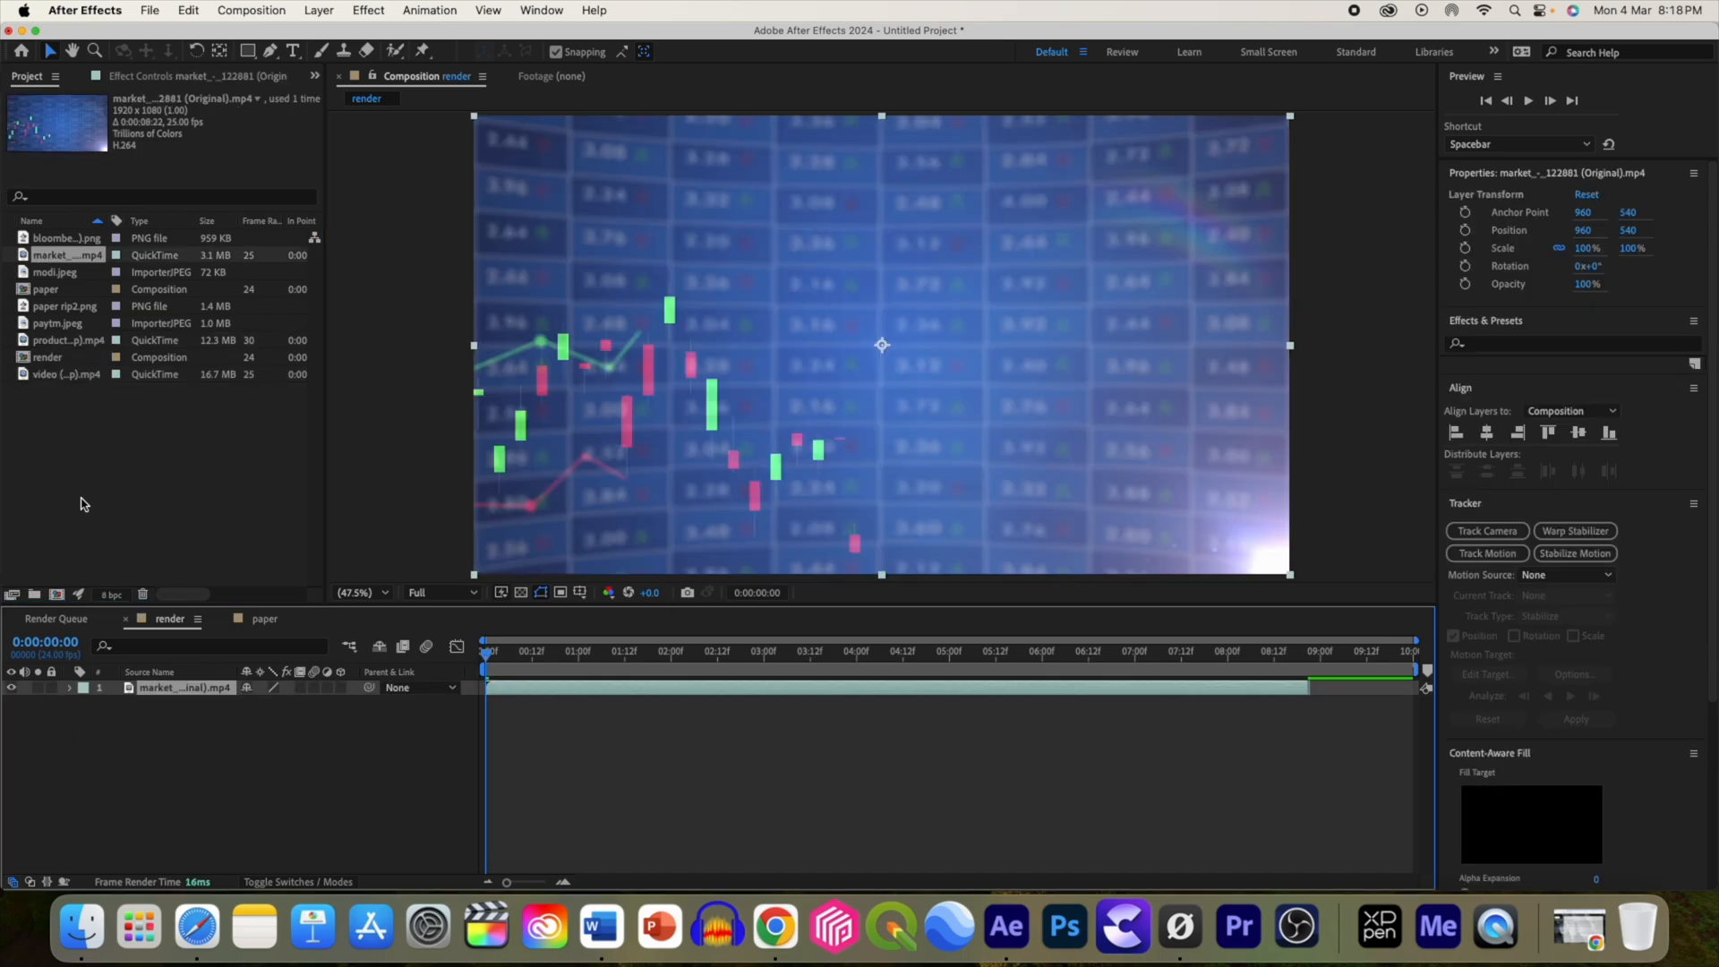
# Step: Add the production mp4 clip above the market layer, shift its start to about 0:00:02:03, and scrub across the cut
pyautogui.click(59, 348)
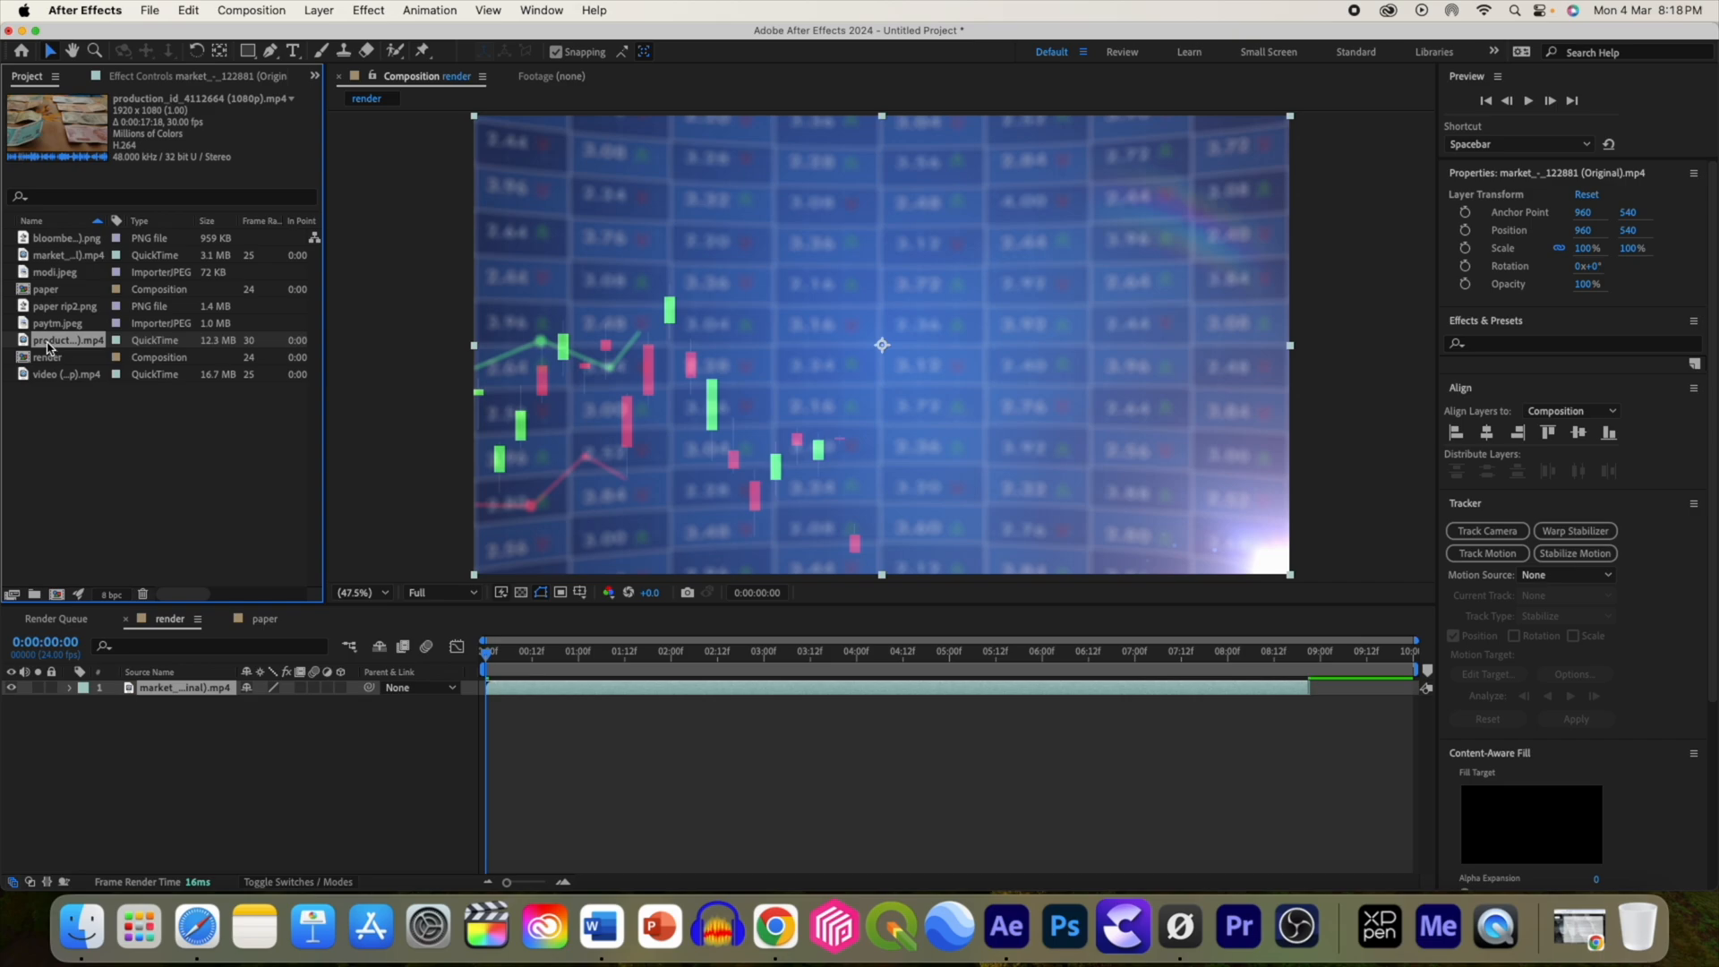
pyautogui.moveTo(49, 347); pyautogui.dragTo(139, 687)
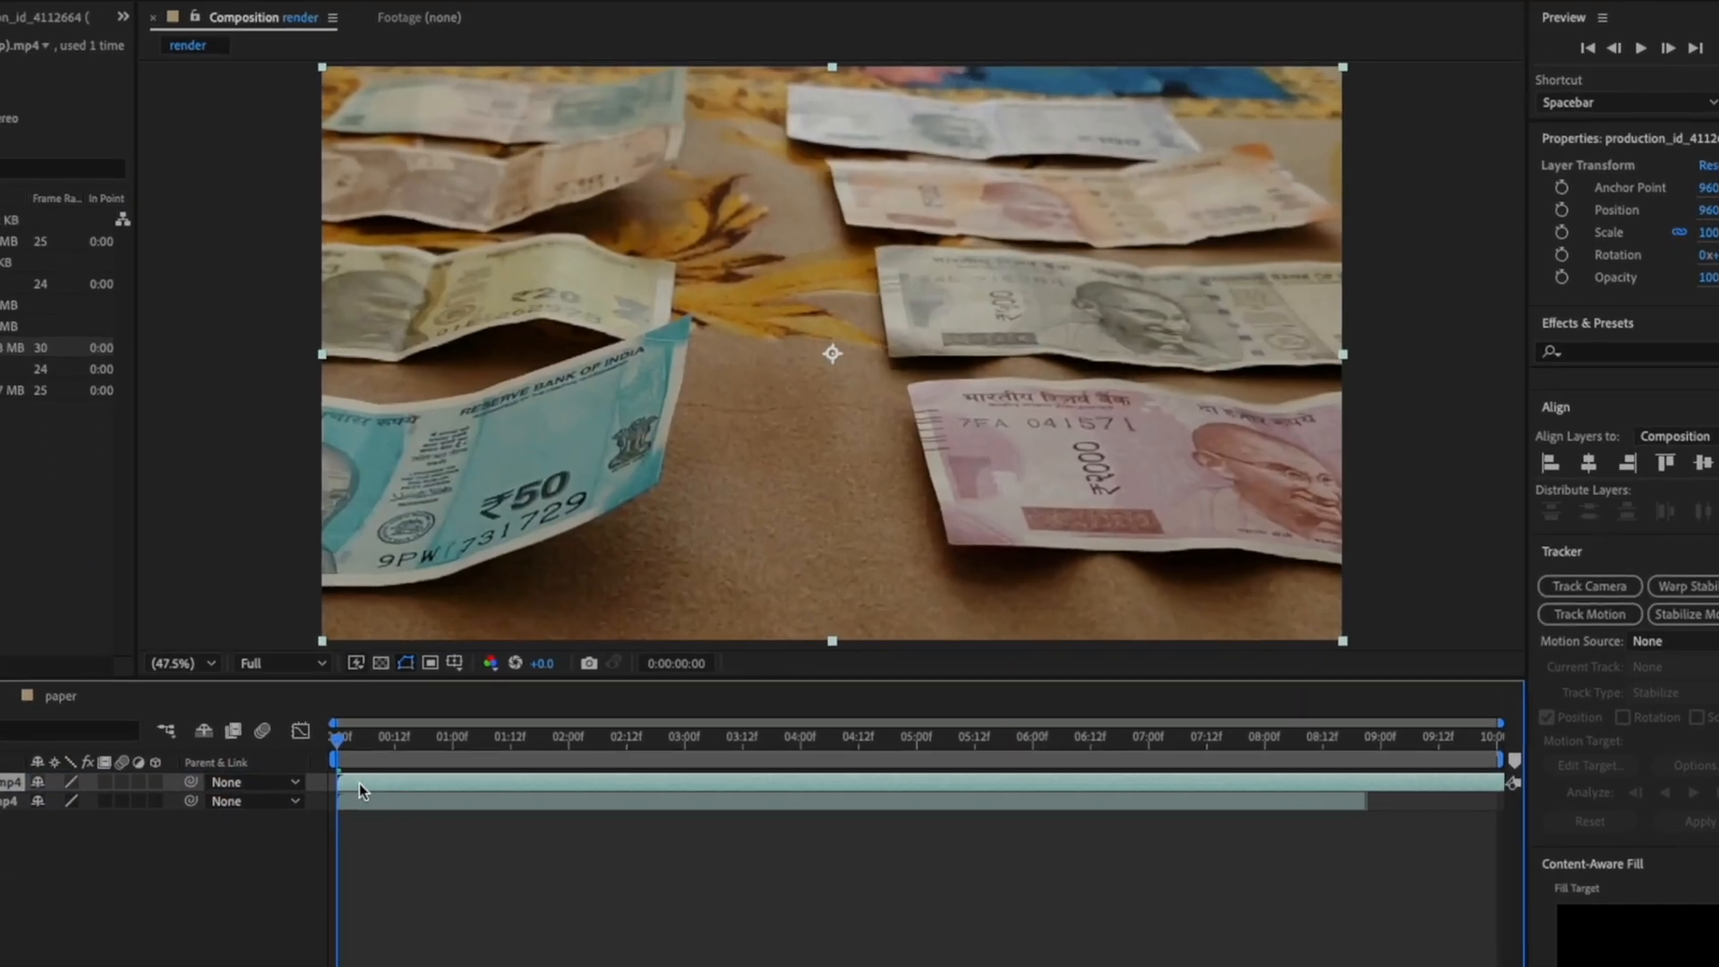
pyautogui.moveTo(473, 712); pyautogui.dragTo(651, 713)
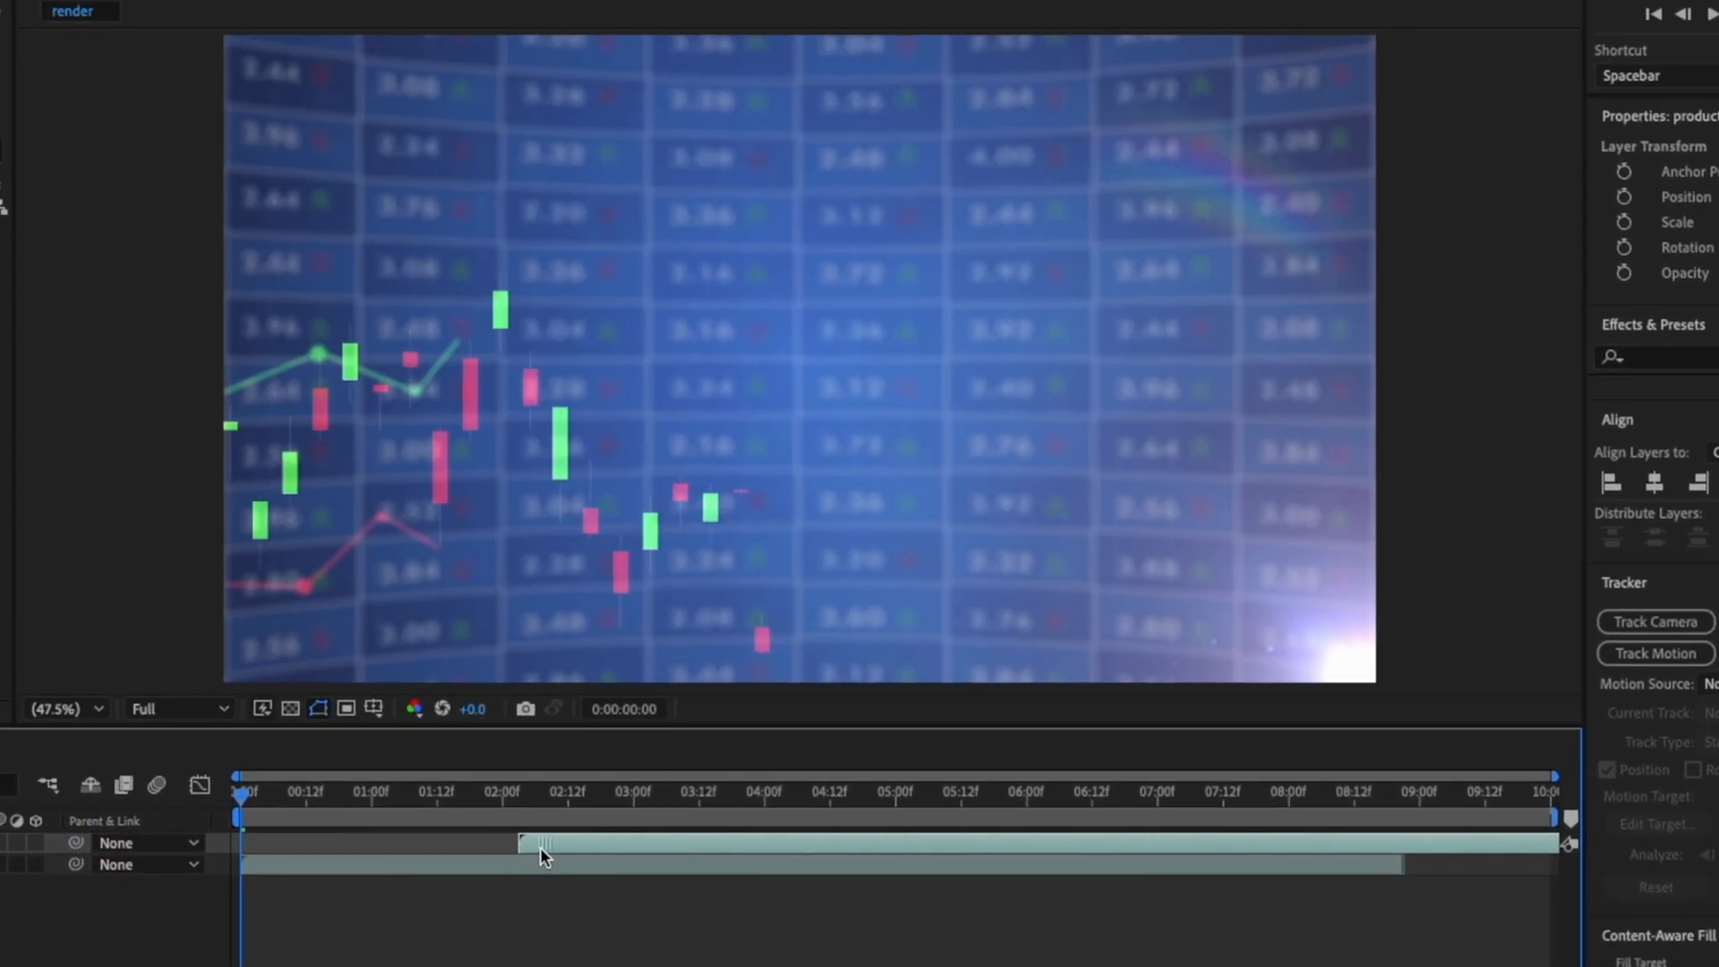
pyautogui.moveTo(242, 795); pyautogui.dragTo(535, 829)
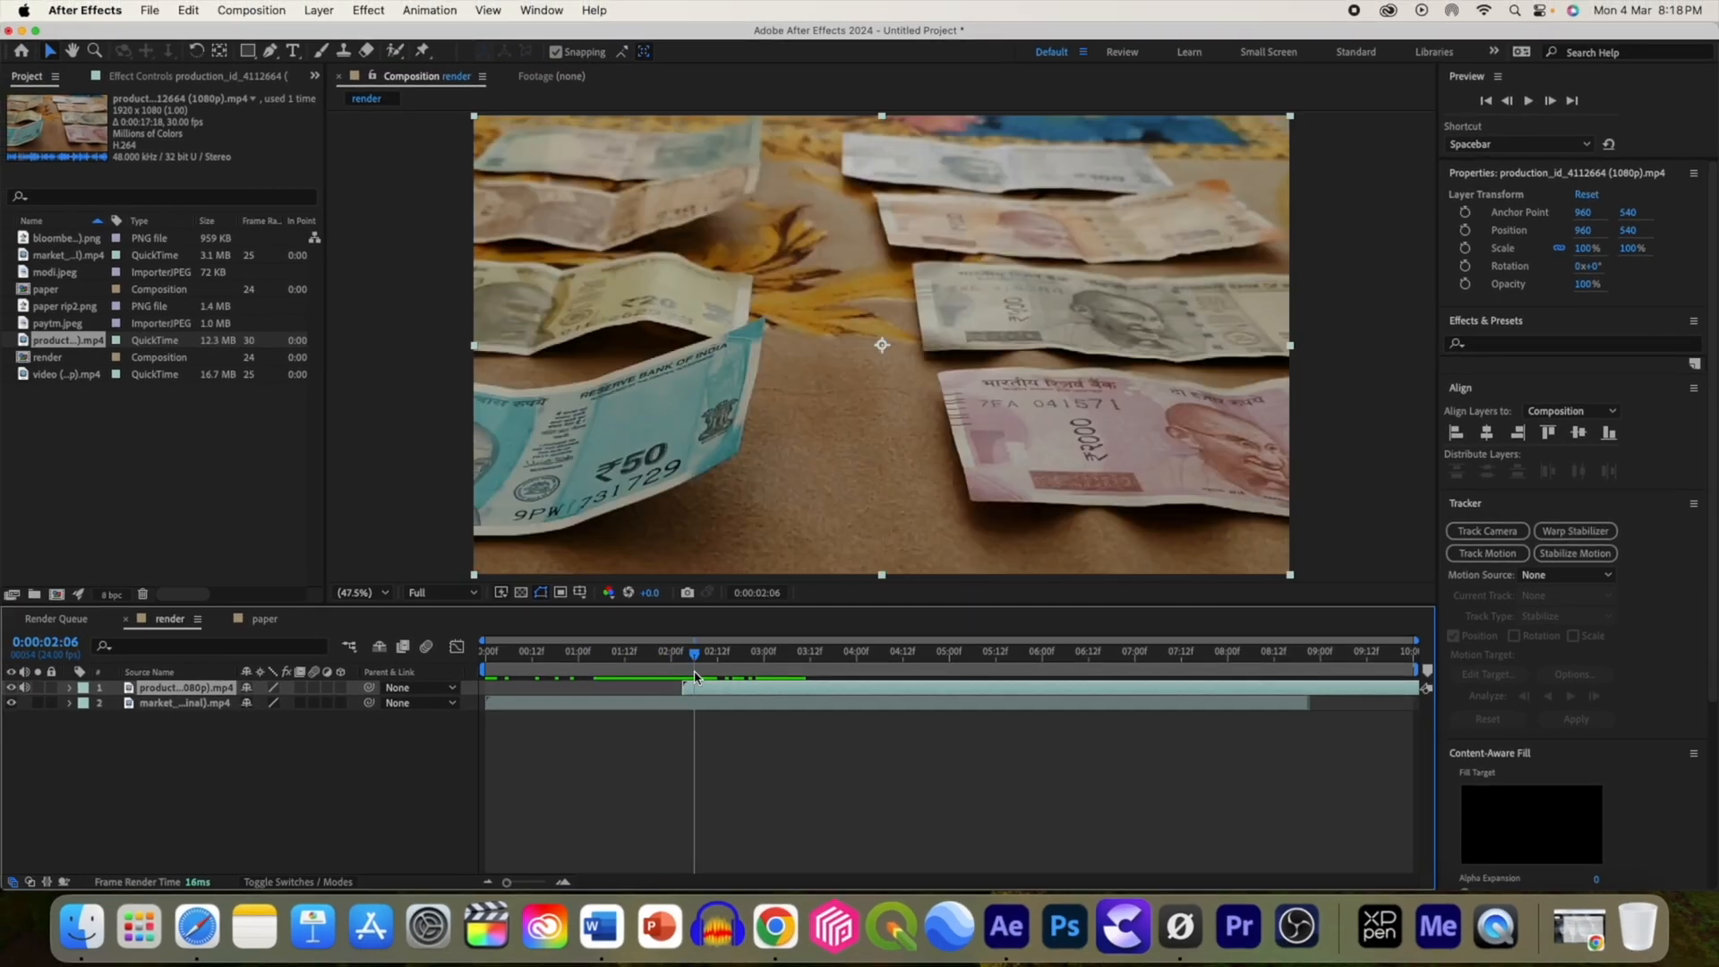
pyautogui.moveTo(695, 672); pyautogui.dragTo(665, 674)
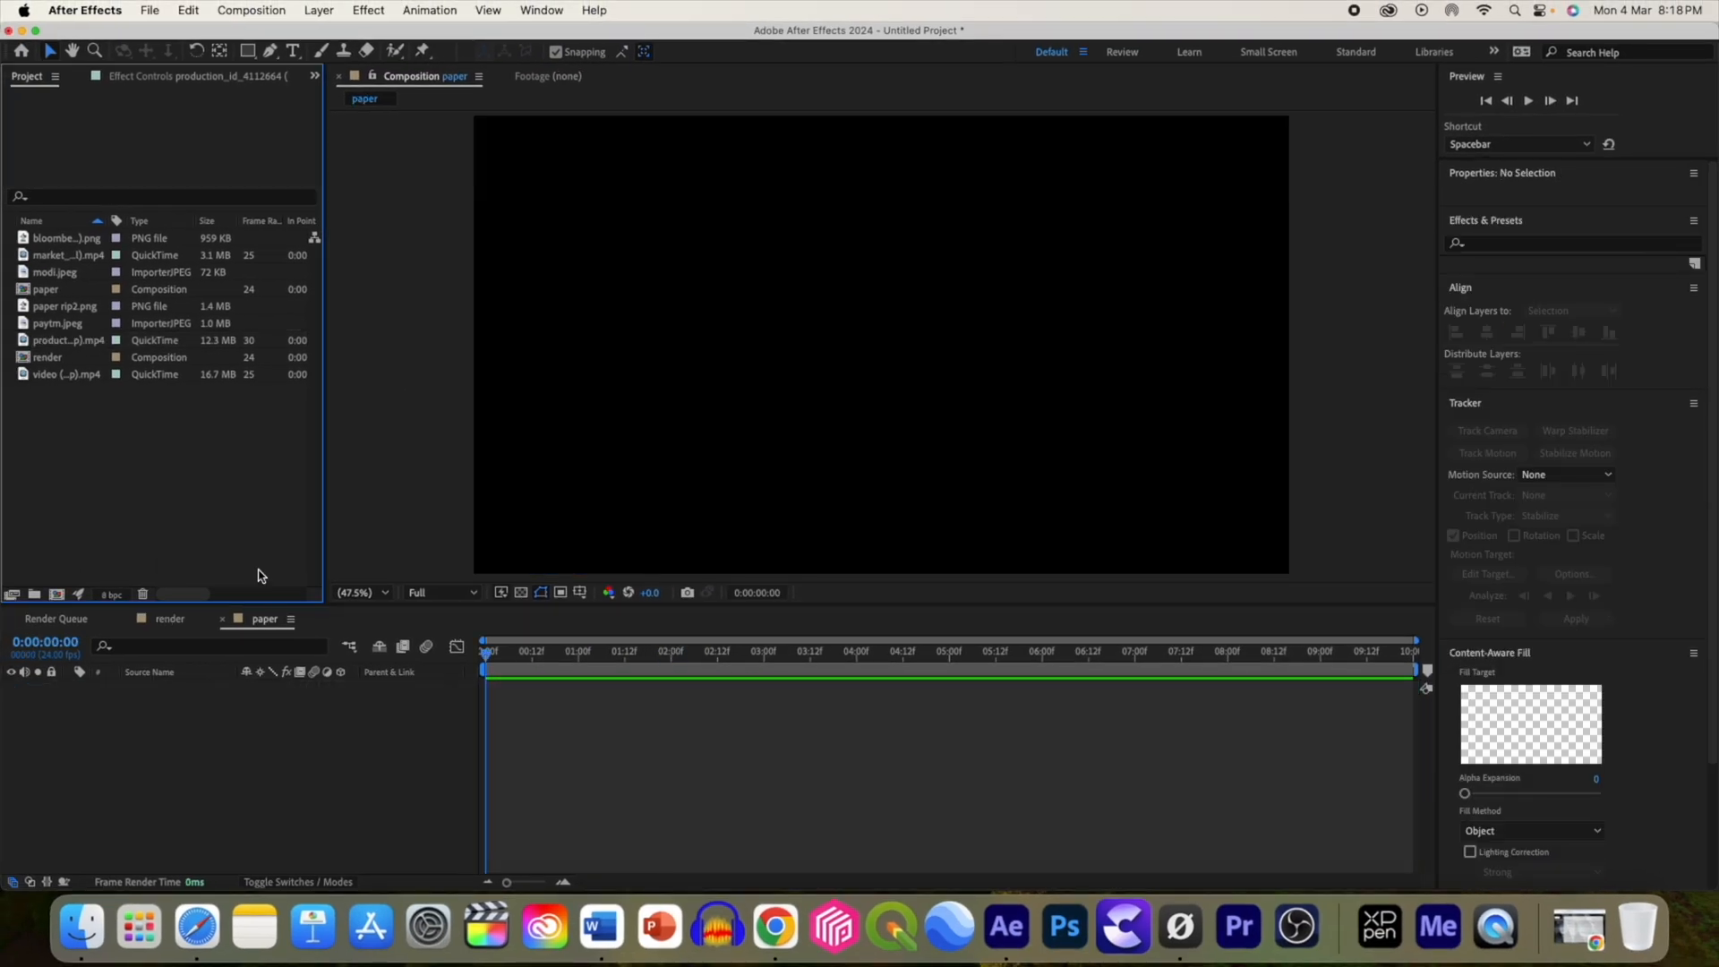
# Step: Add paper rip2.png to the paper composition and move it up until its torn edge sits inside the frame
pyautogui.click(49, 306)
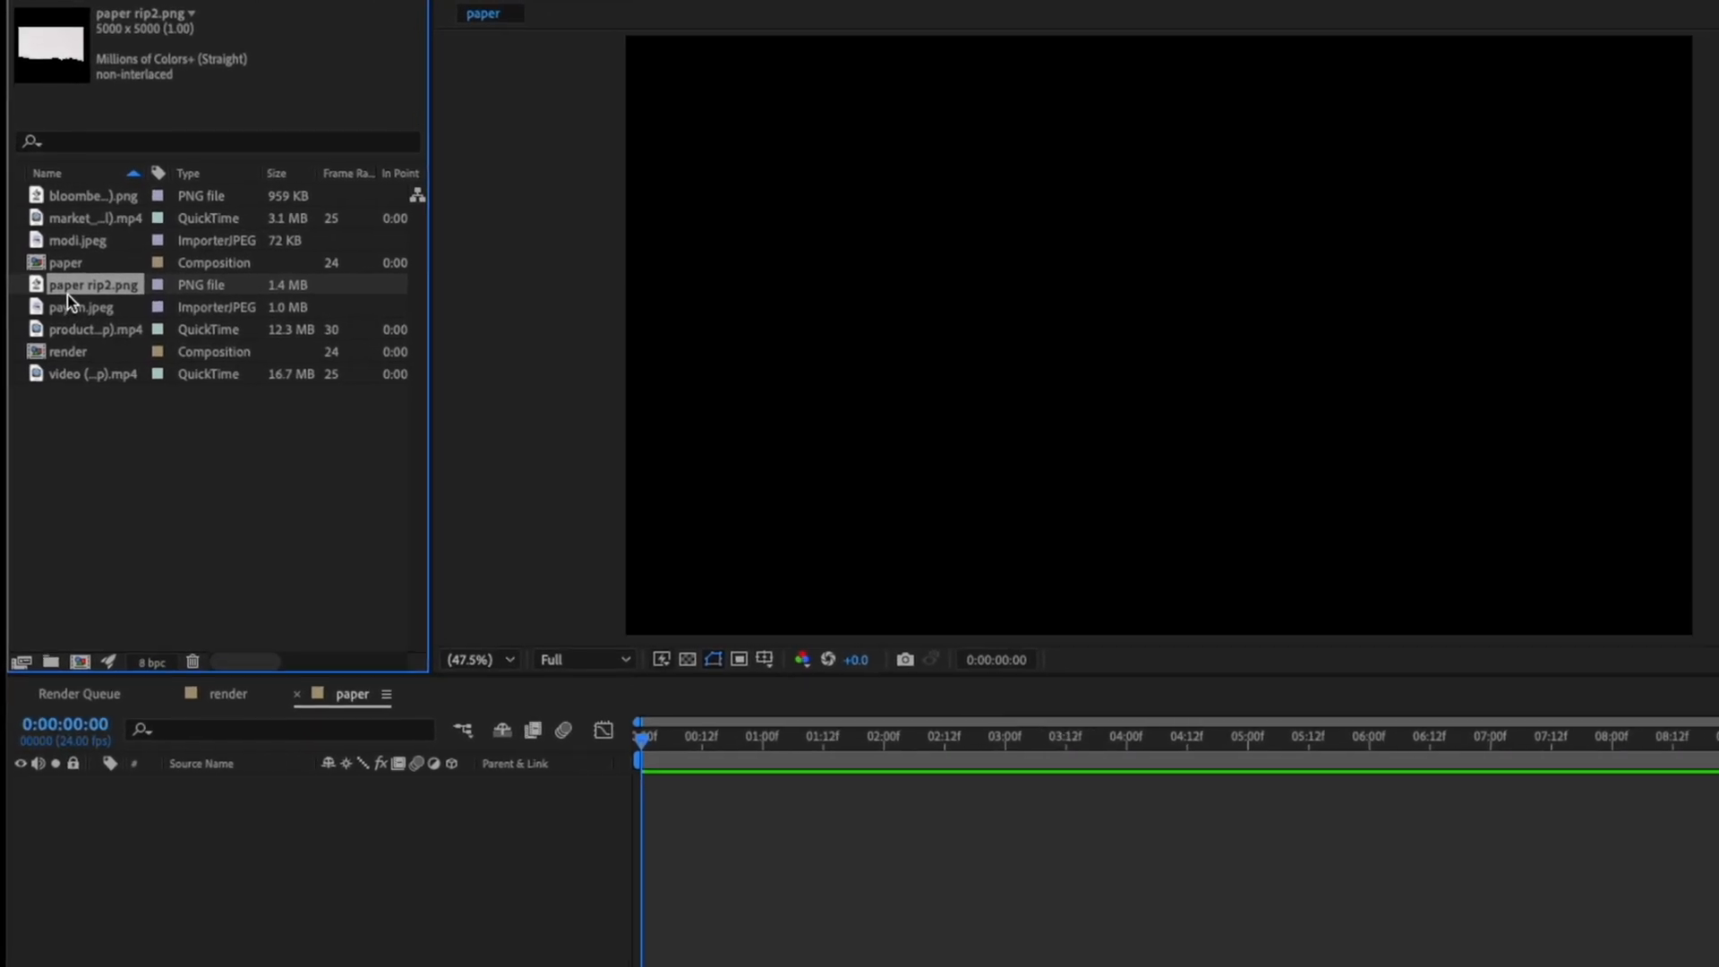
pyautogui.moveTo(73, 279); pyautogui.dragTo(212, 851)
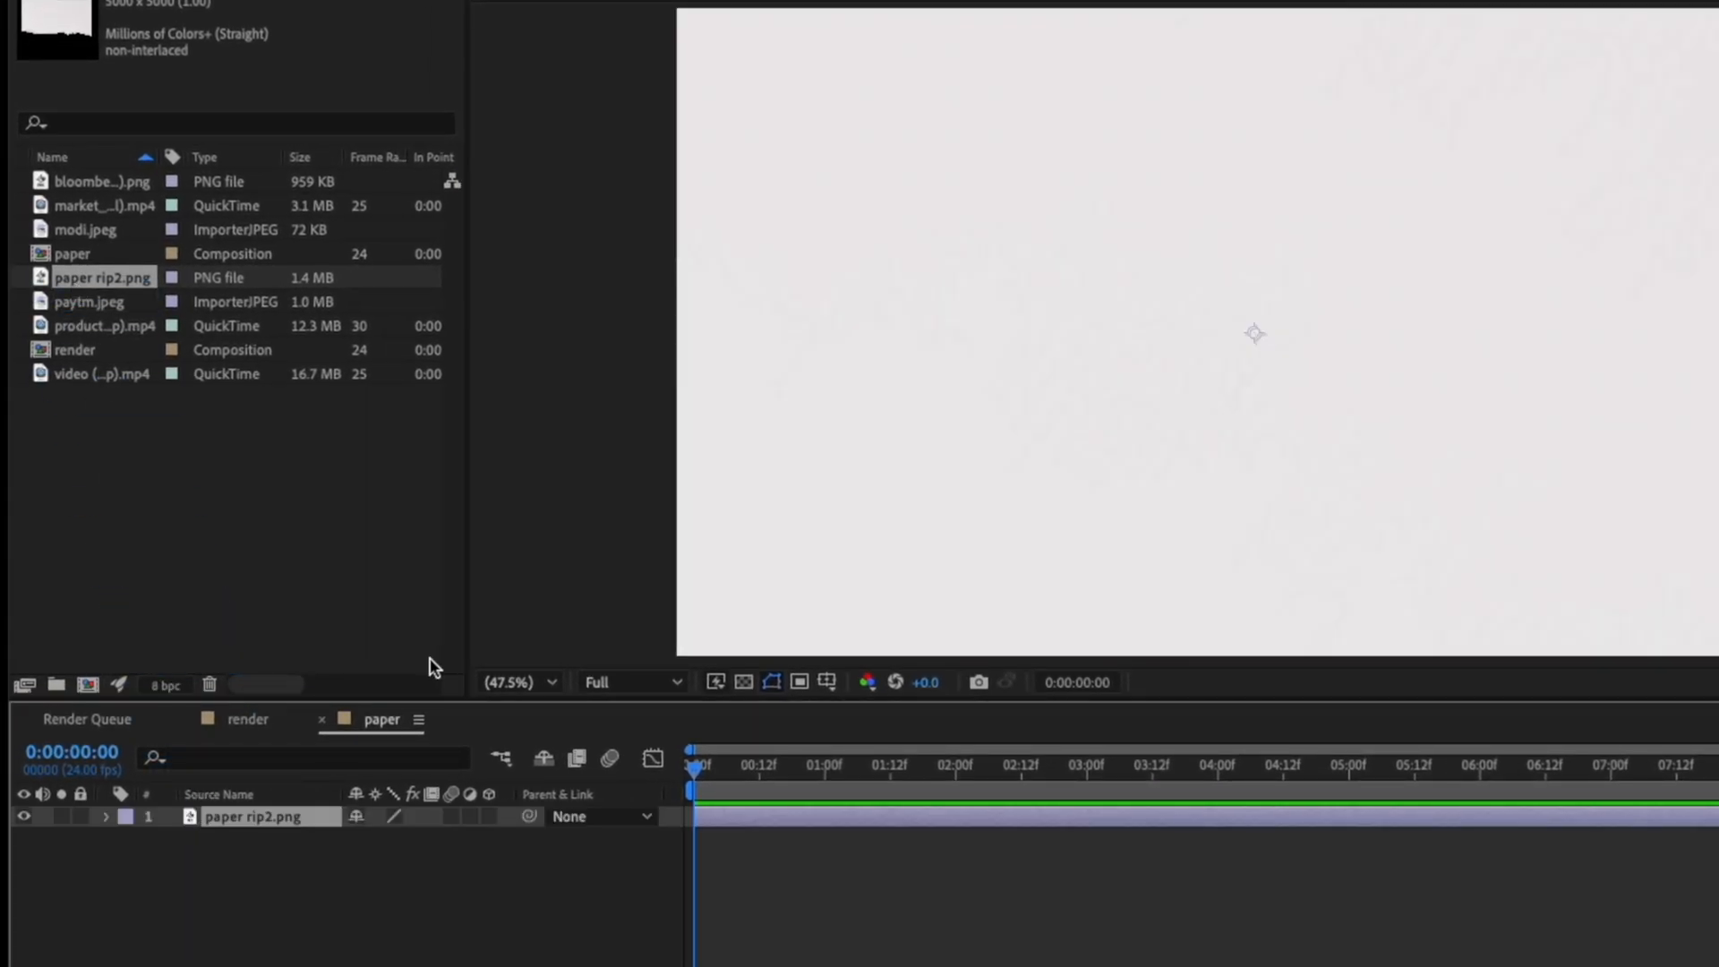
pyautogui.moveTo(1256, 329); pyautogui.dragTo(869, 4)
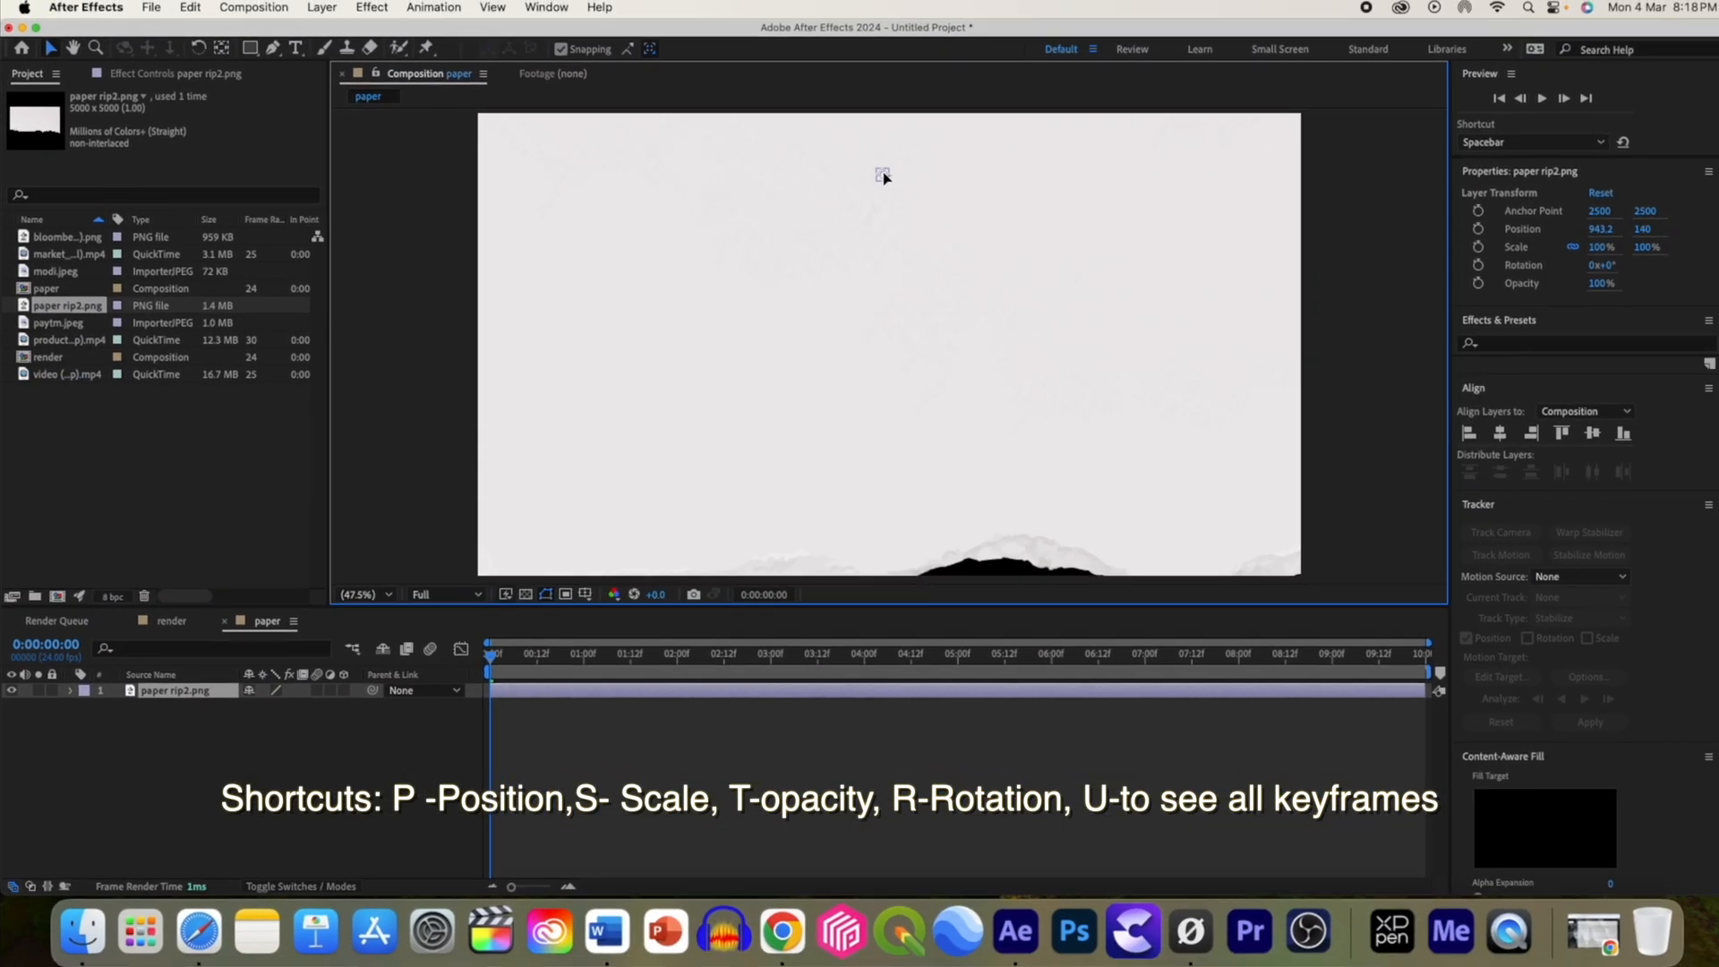
# Step: Scale the paper rip2.png layer to 63% and move it up out of the frame, to about 916.6, -727.8
pyautogui.click(193, 691)
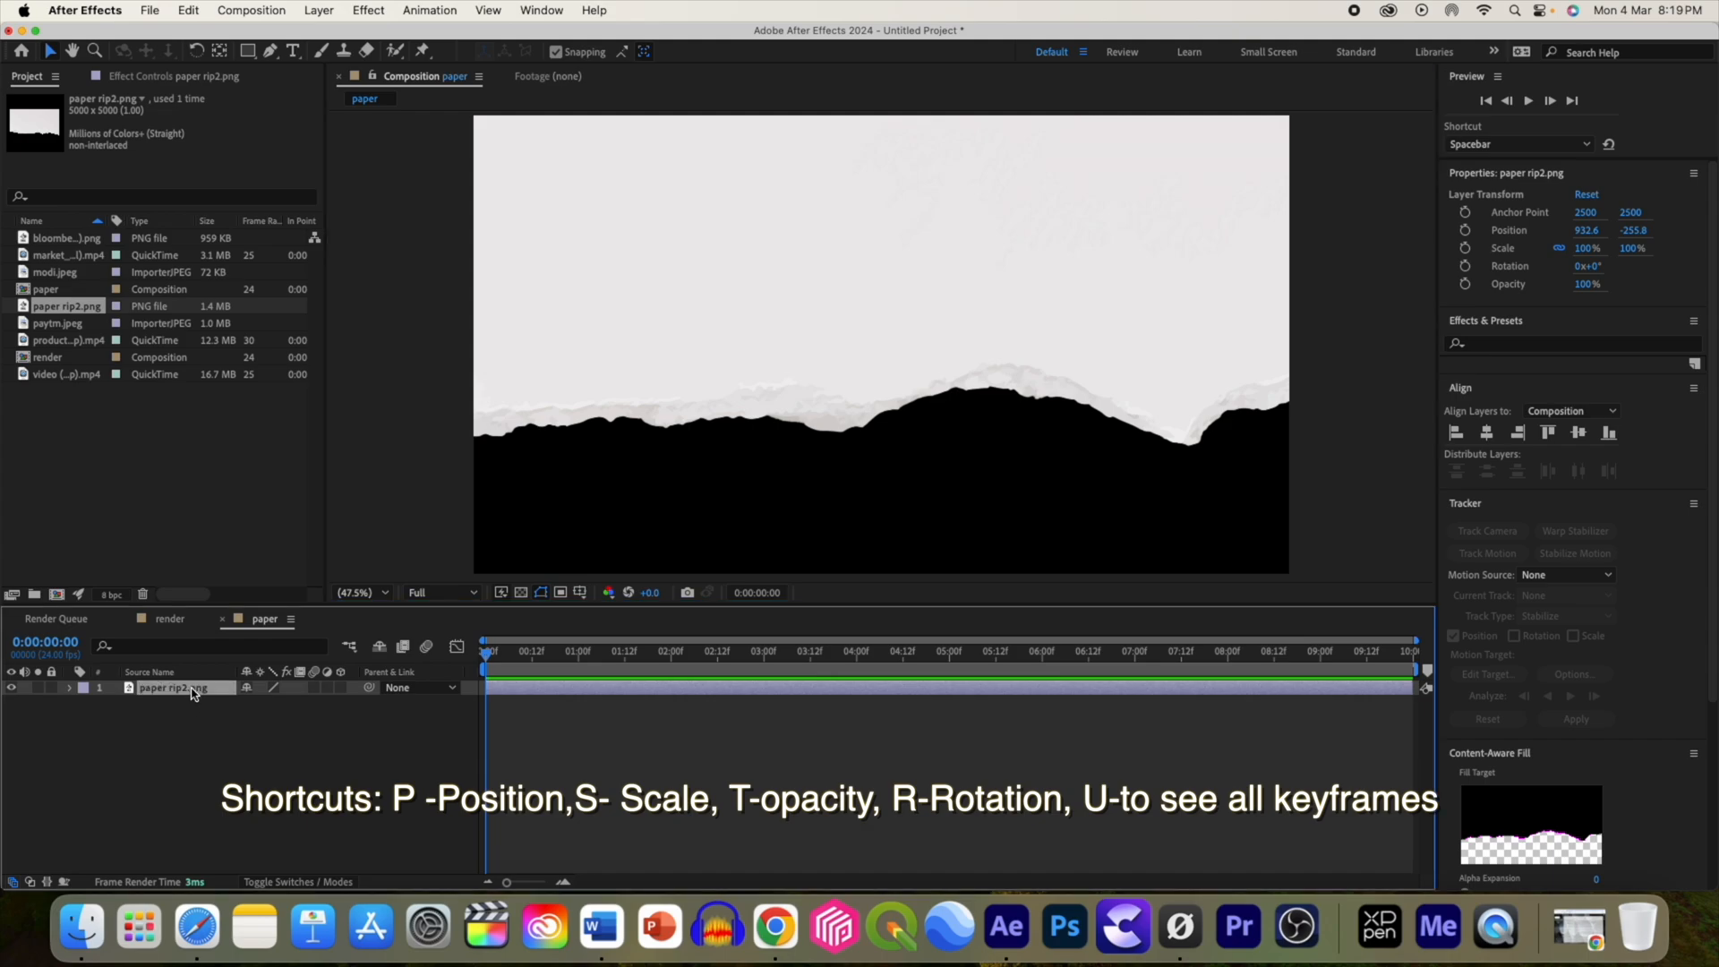
pyautogui.press('s')
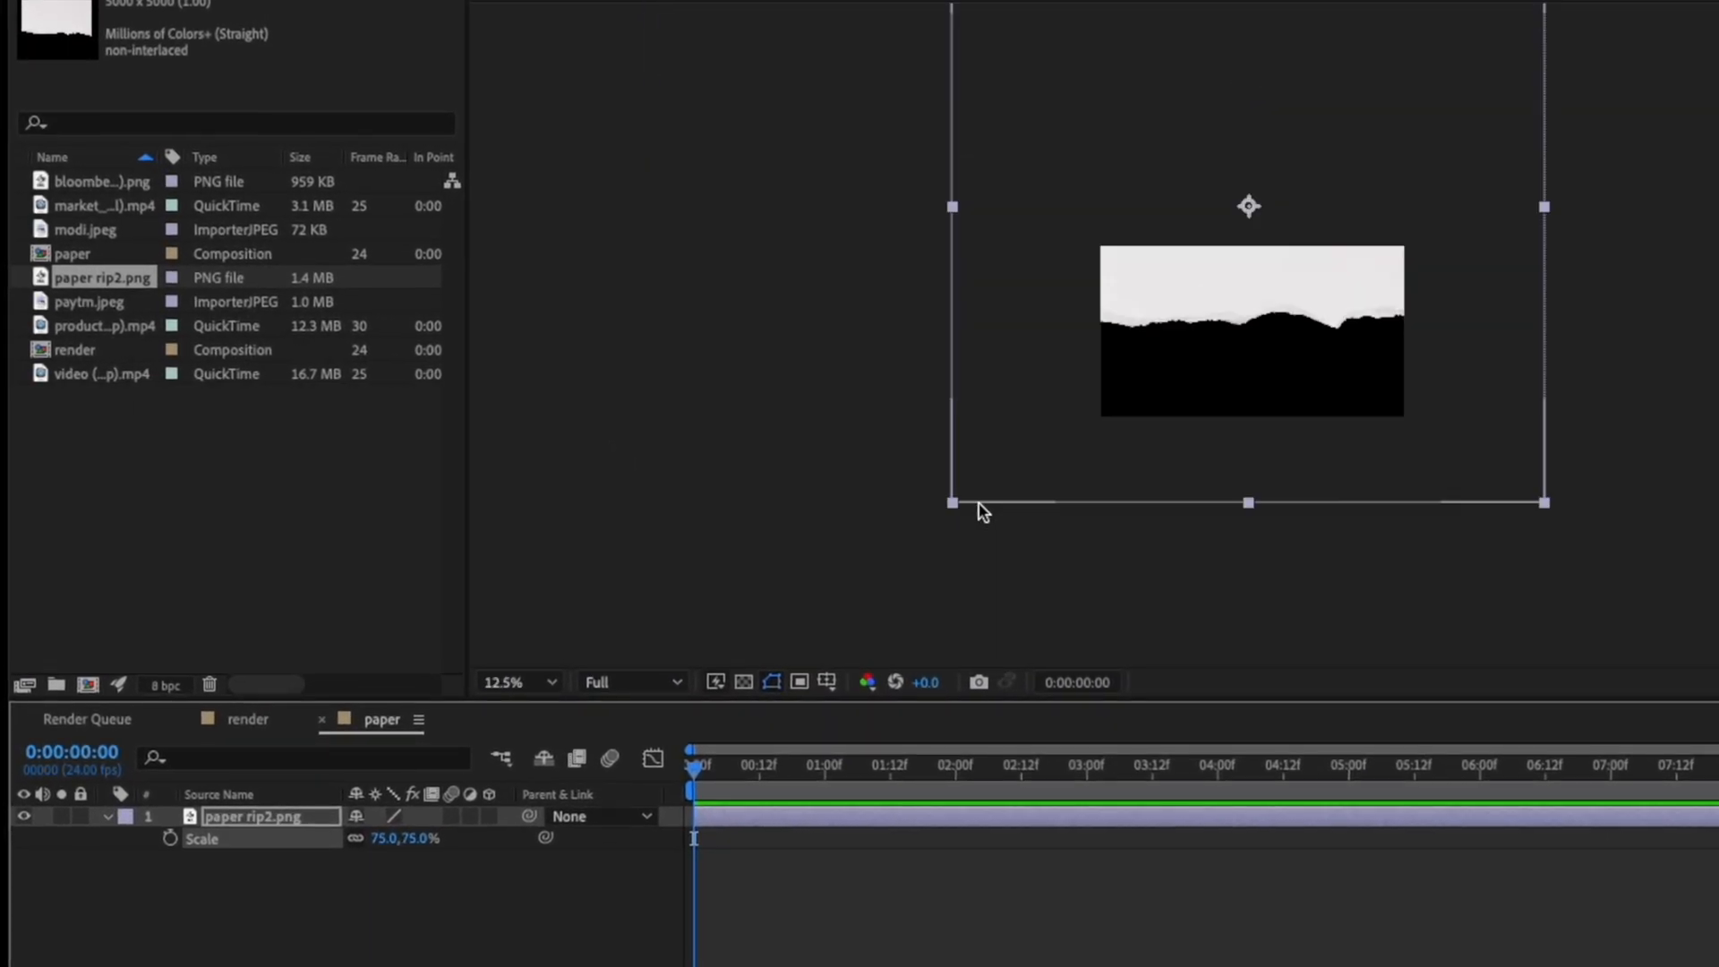
pyautogui.moveTo(952, 502); pyautogui.dragTo(999, 453)
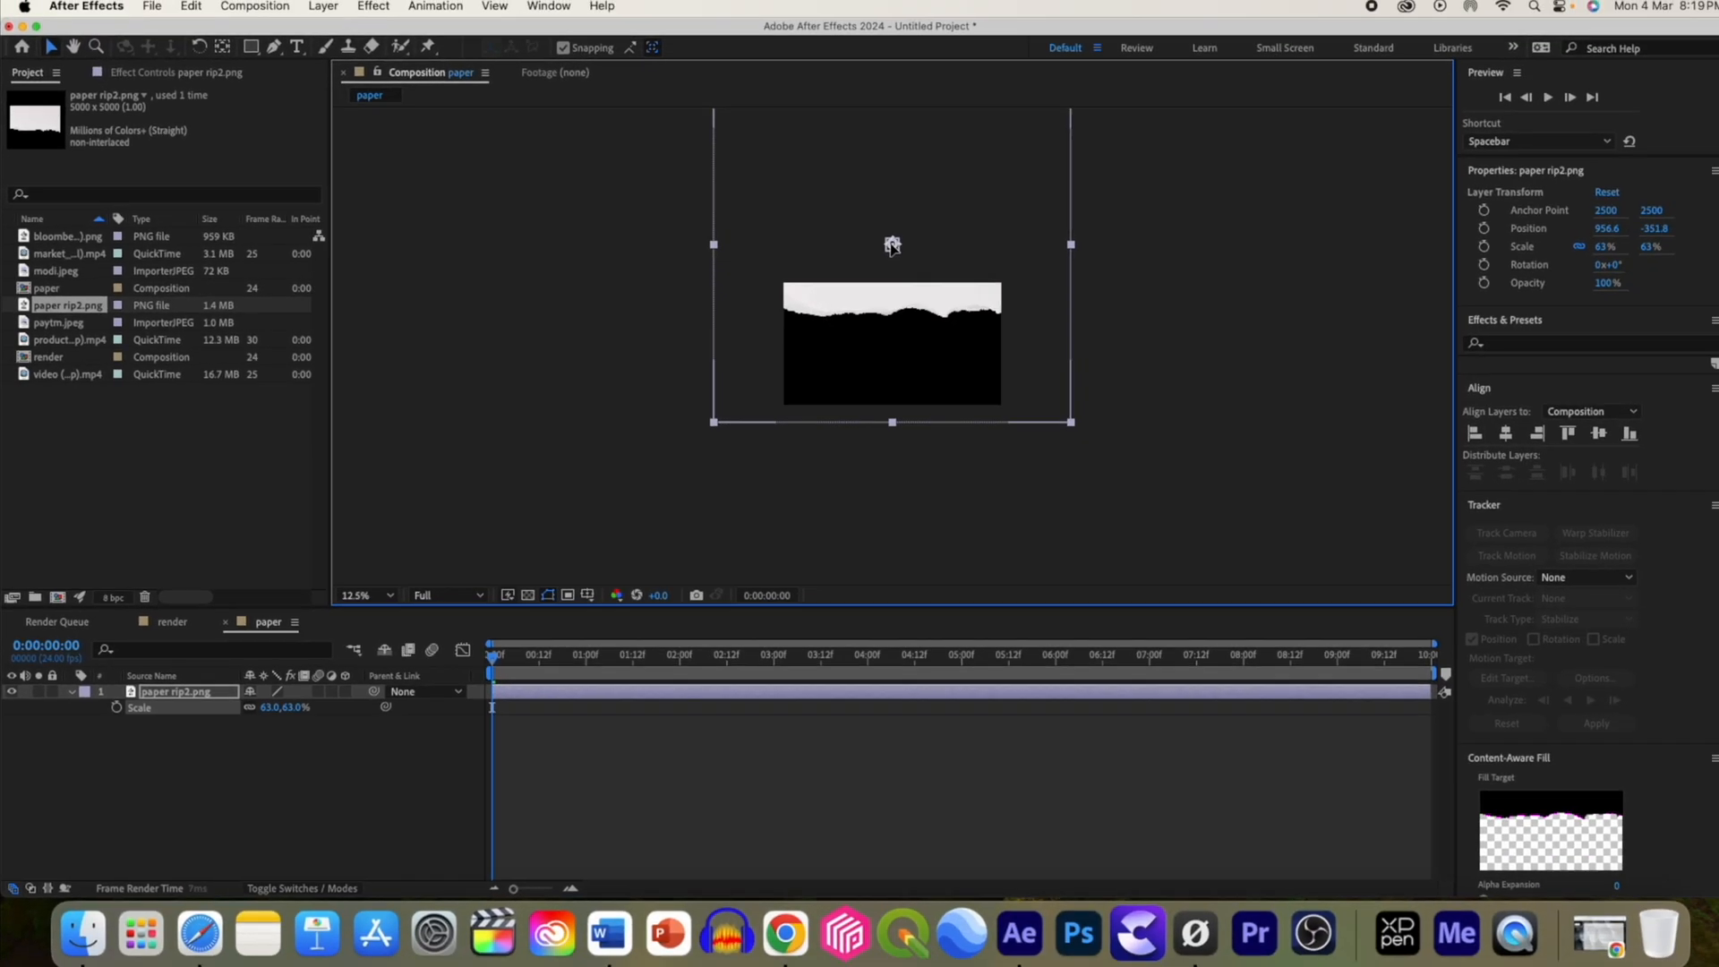
pyautogui.moveTo(880, 231); pyautogui.dragTo(876, 204)
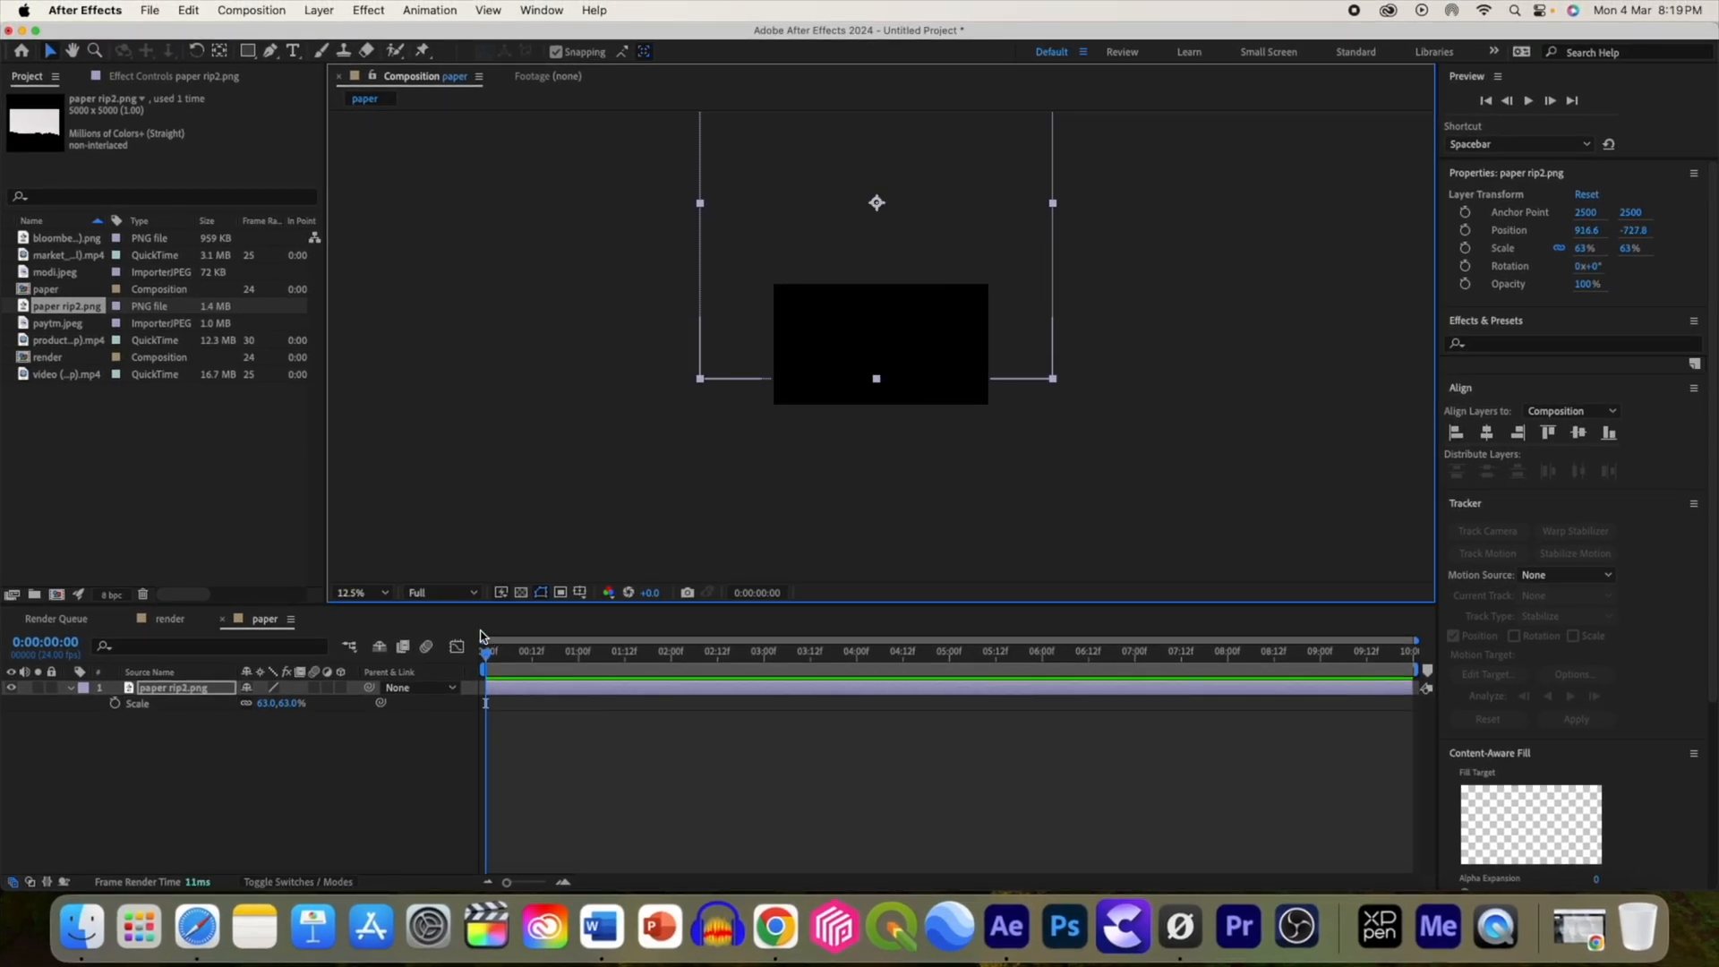
# Step: Keyframe the torn paper's Position at frame 0 and move the paper down to about 916.6, -375.8 at frame 5
pyautogui.press('p')
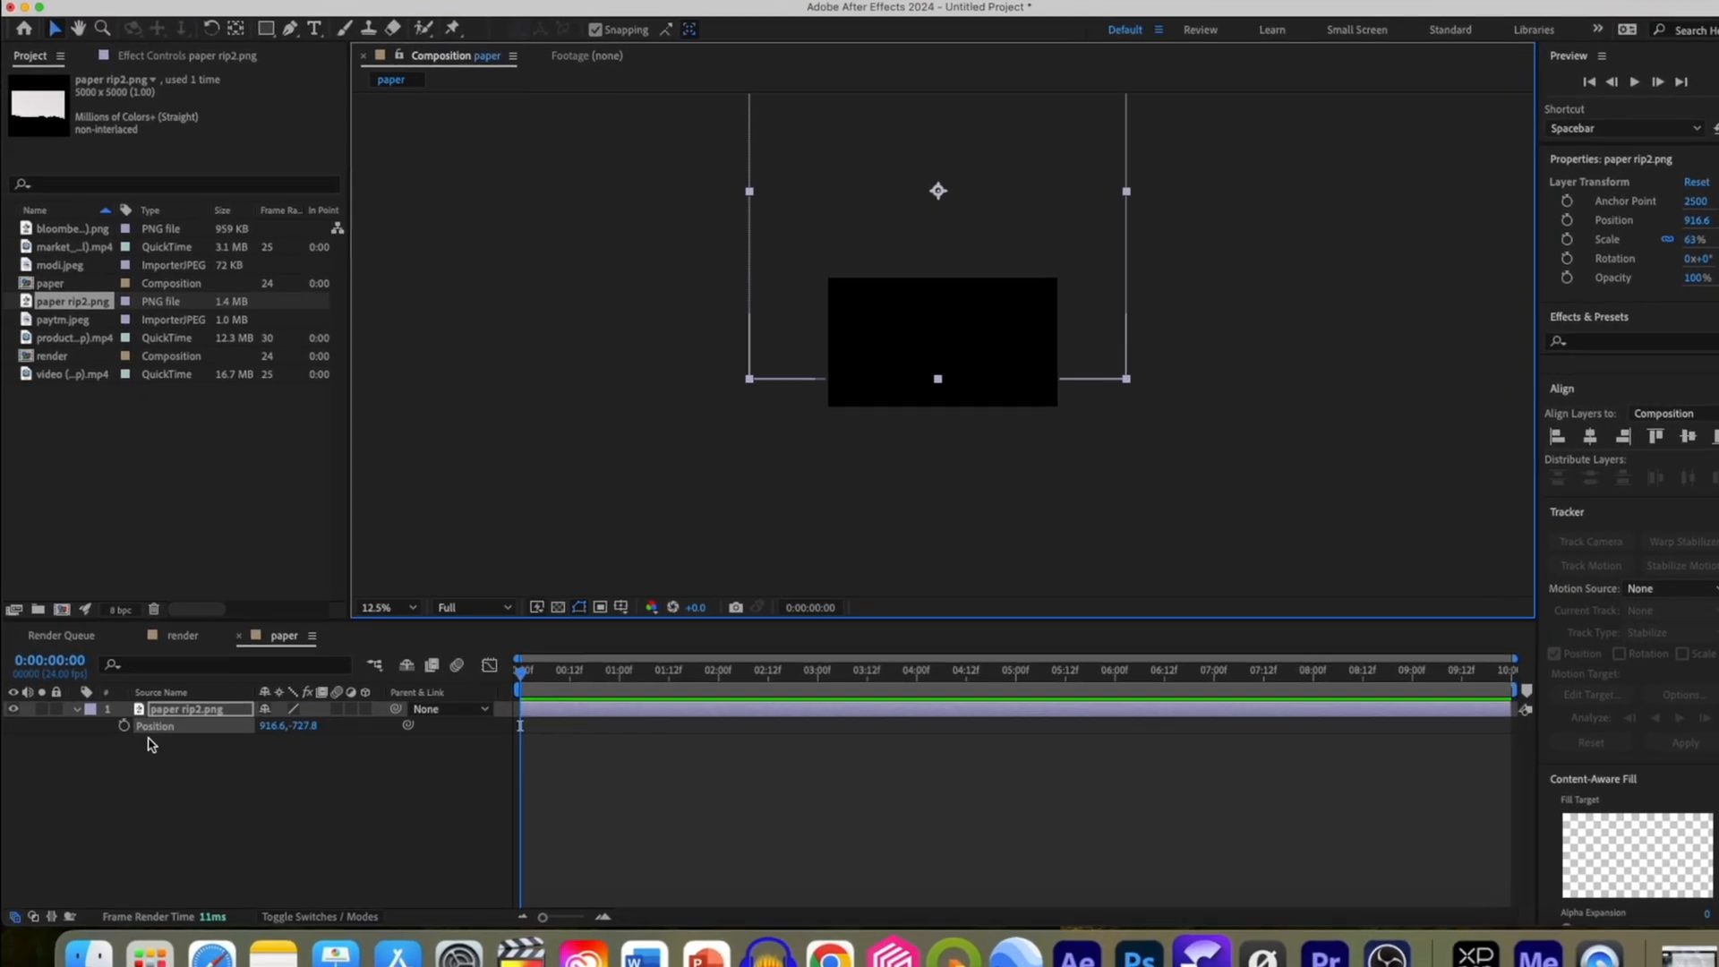
pyautogui.click(116, 703)
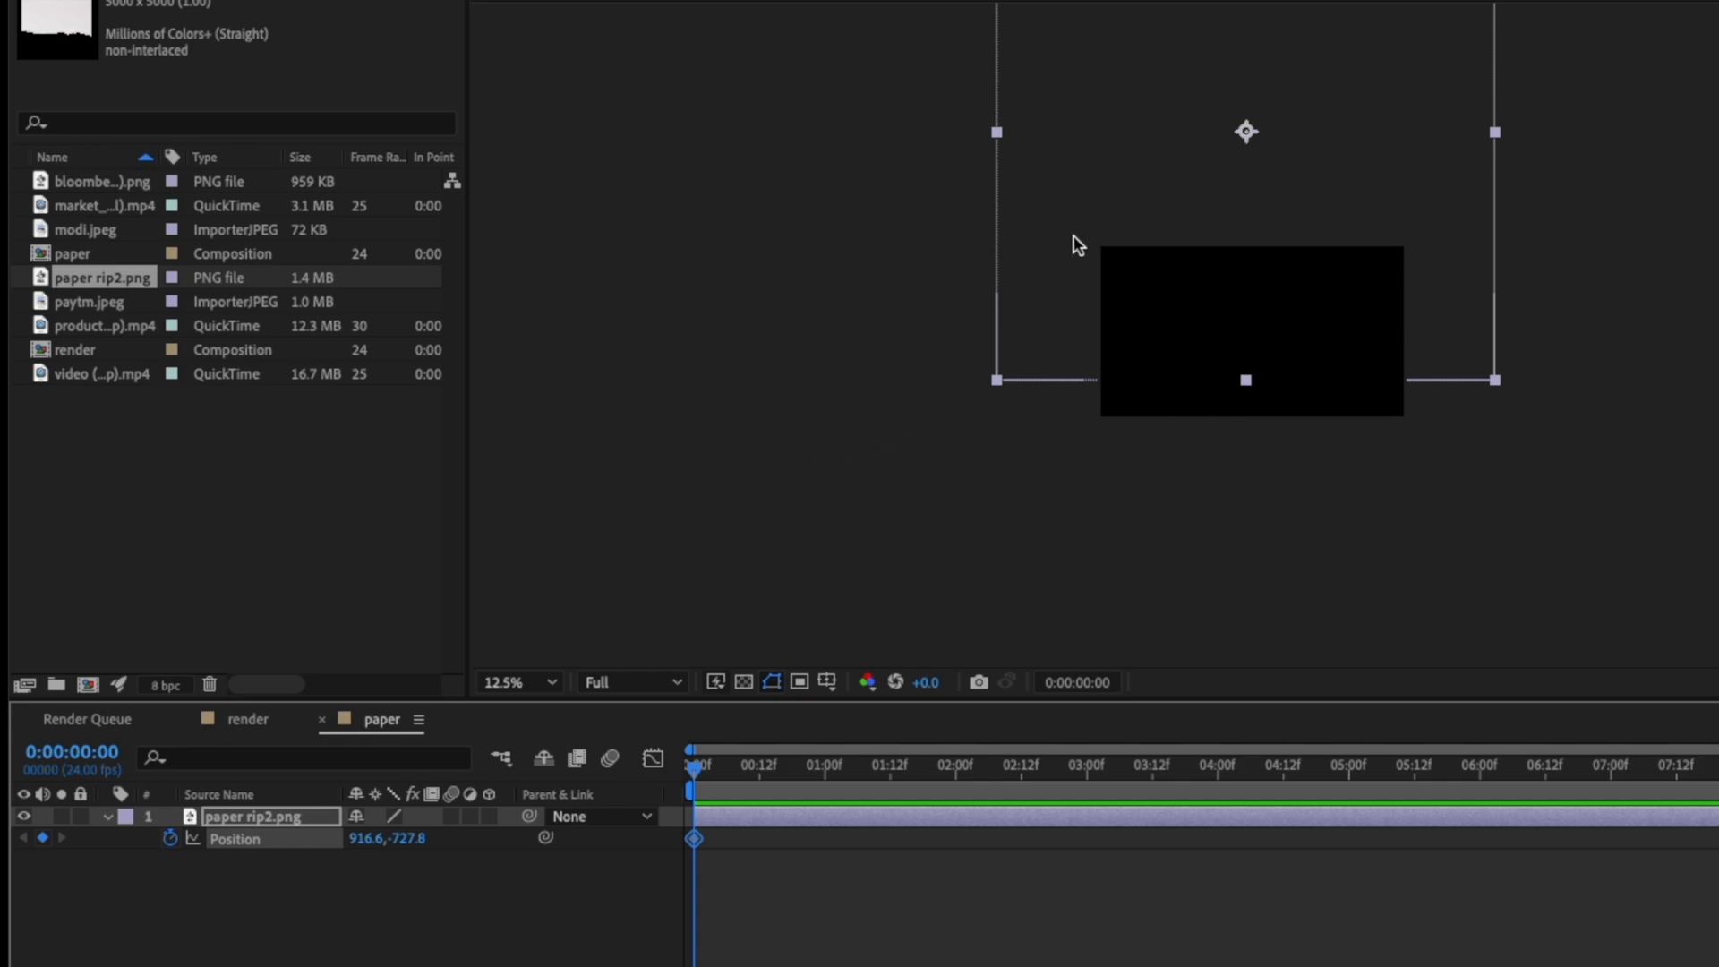
pyautogui.press('=')
pyautogui.press('=')
pyautogui.press('=')
pyautogui.press('=')
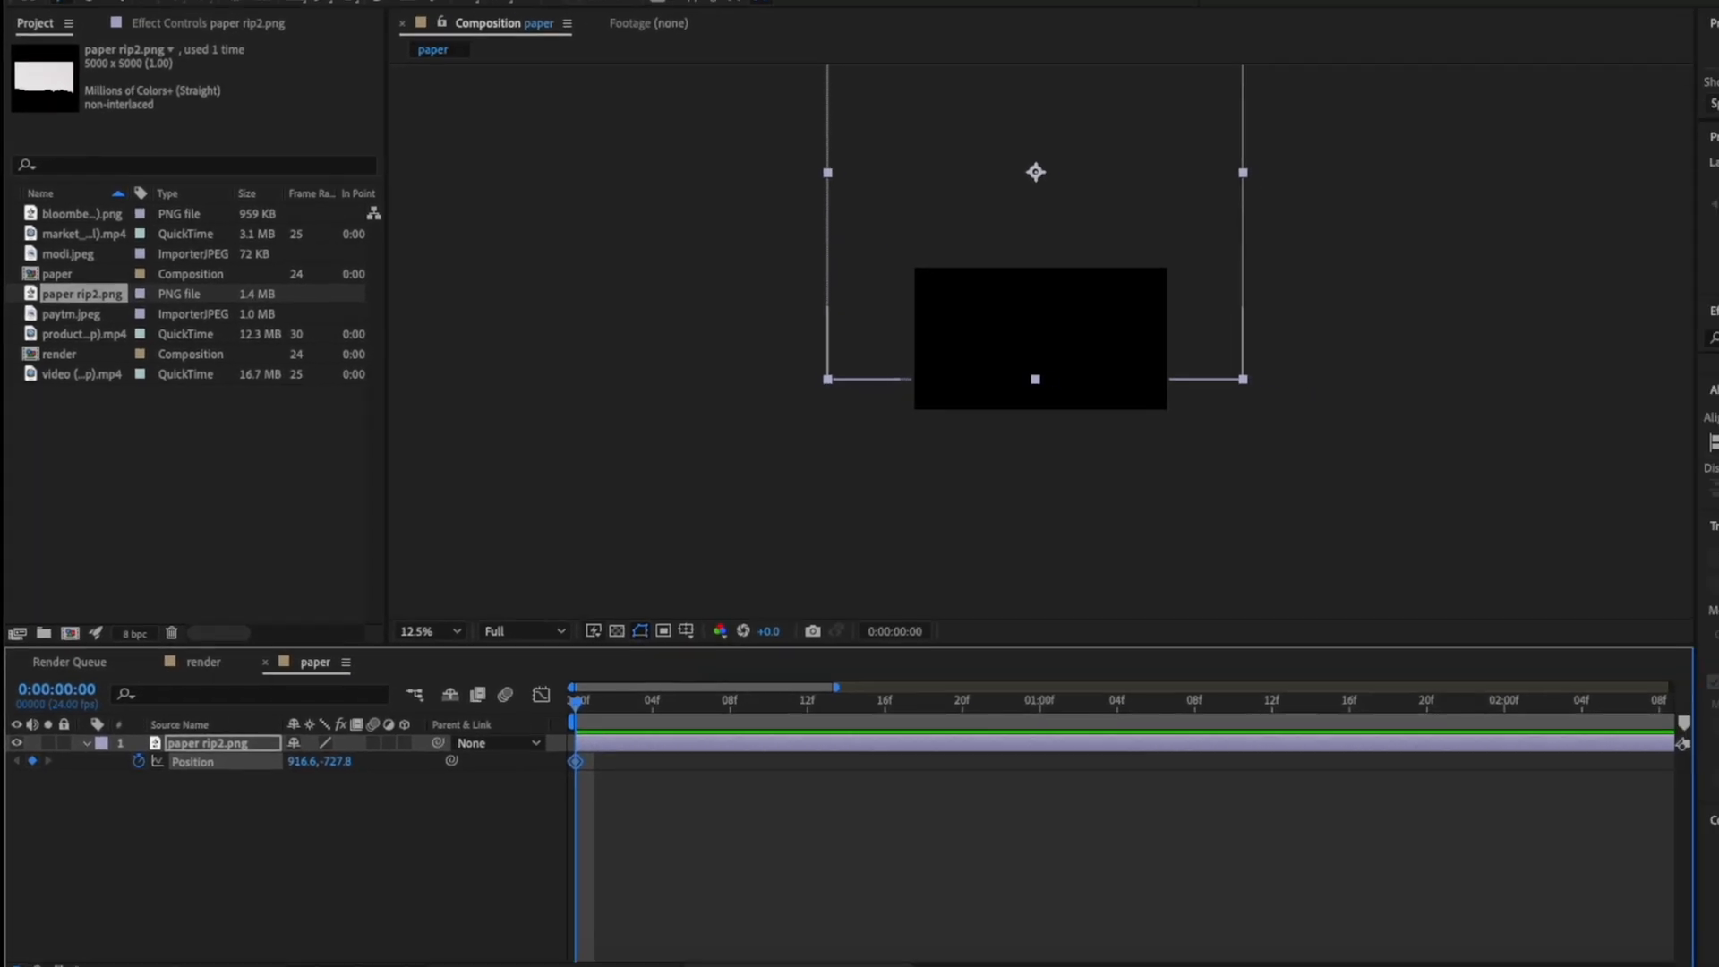
pyautogui.press('=')
pyautogui.press('=')
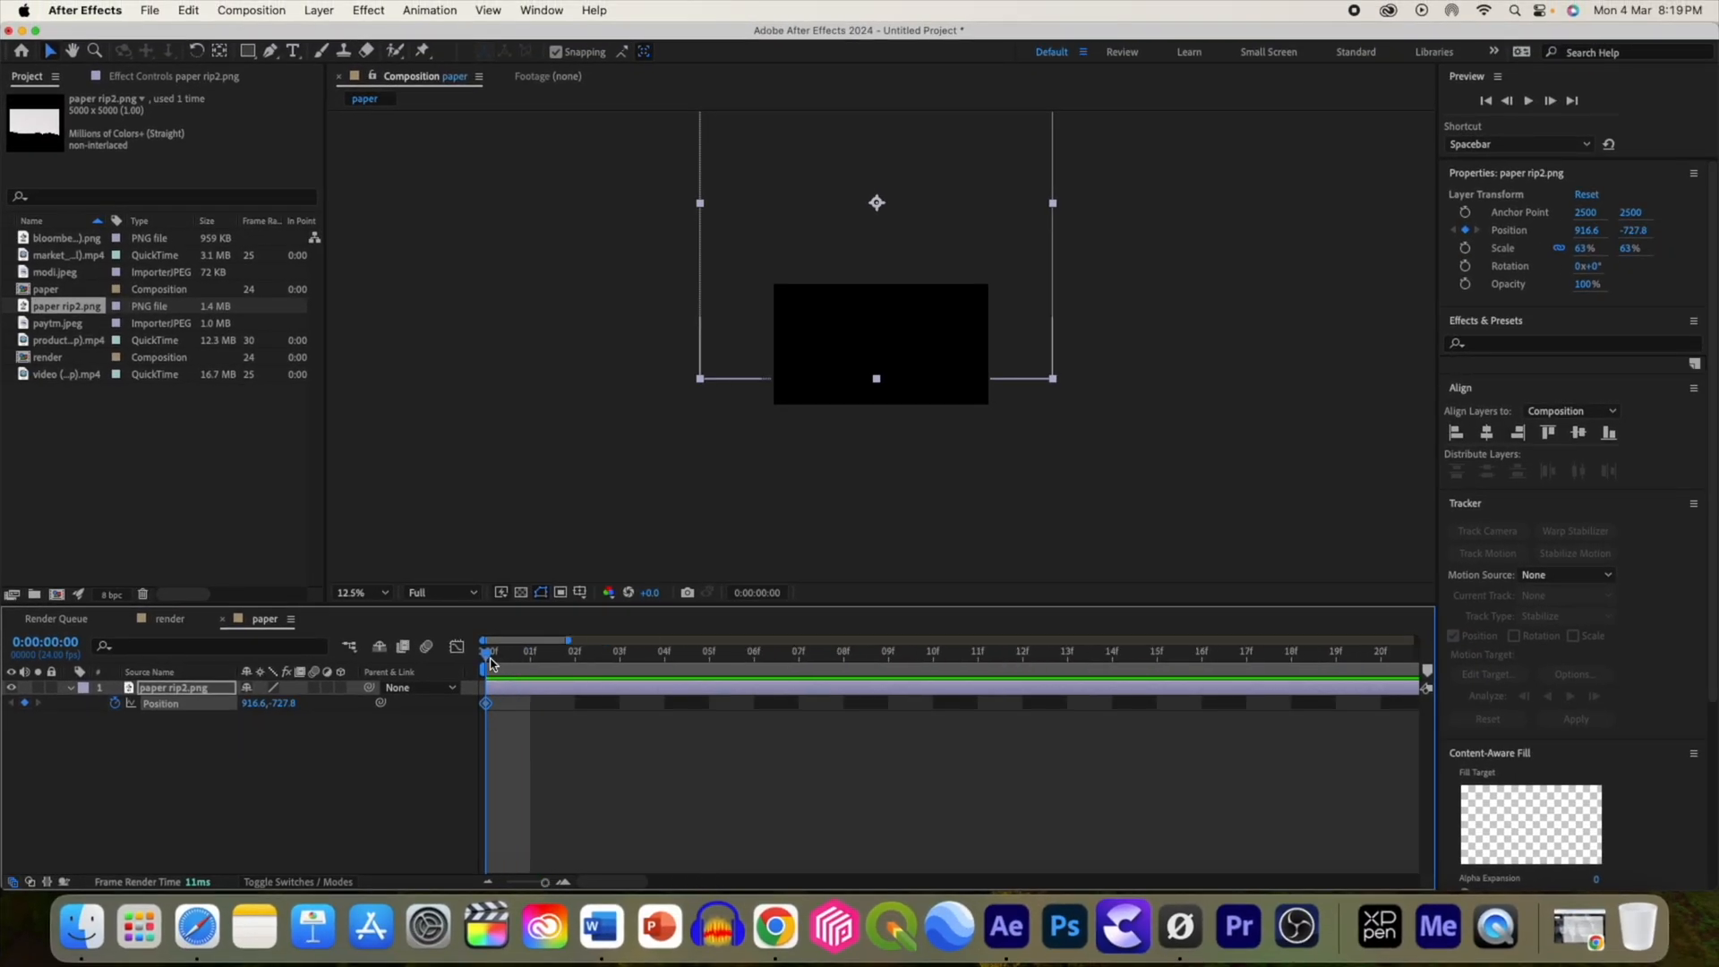
pyautogui.moveTo(489, 662); pyautogui.dragTo(709, 663)
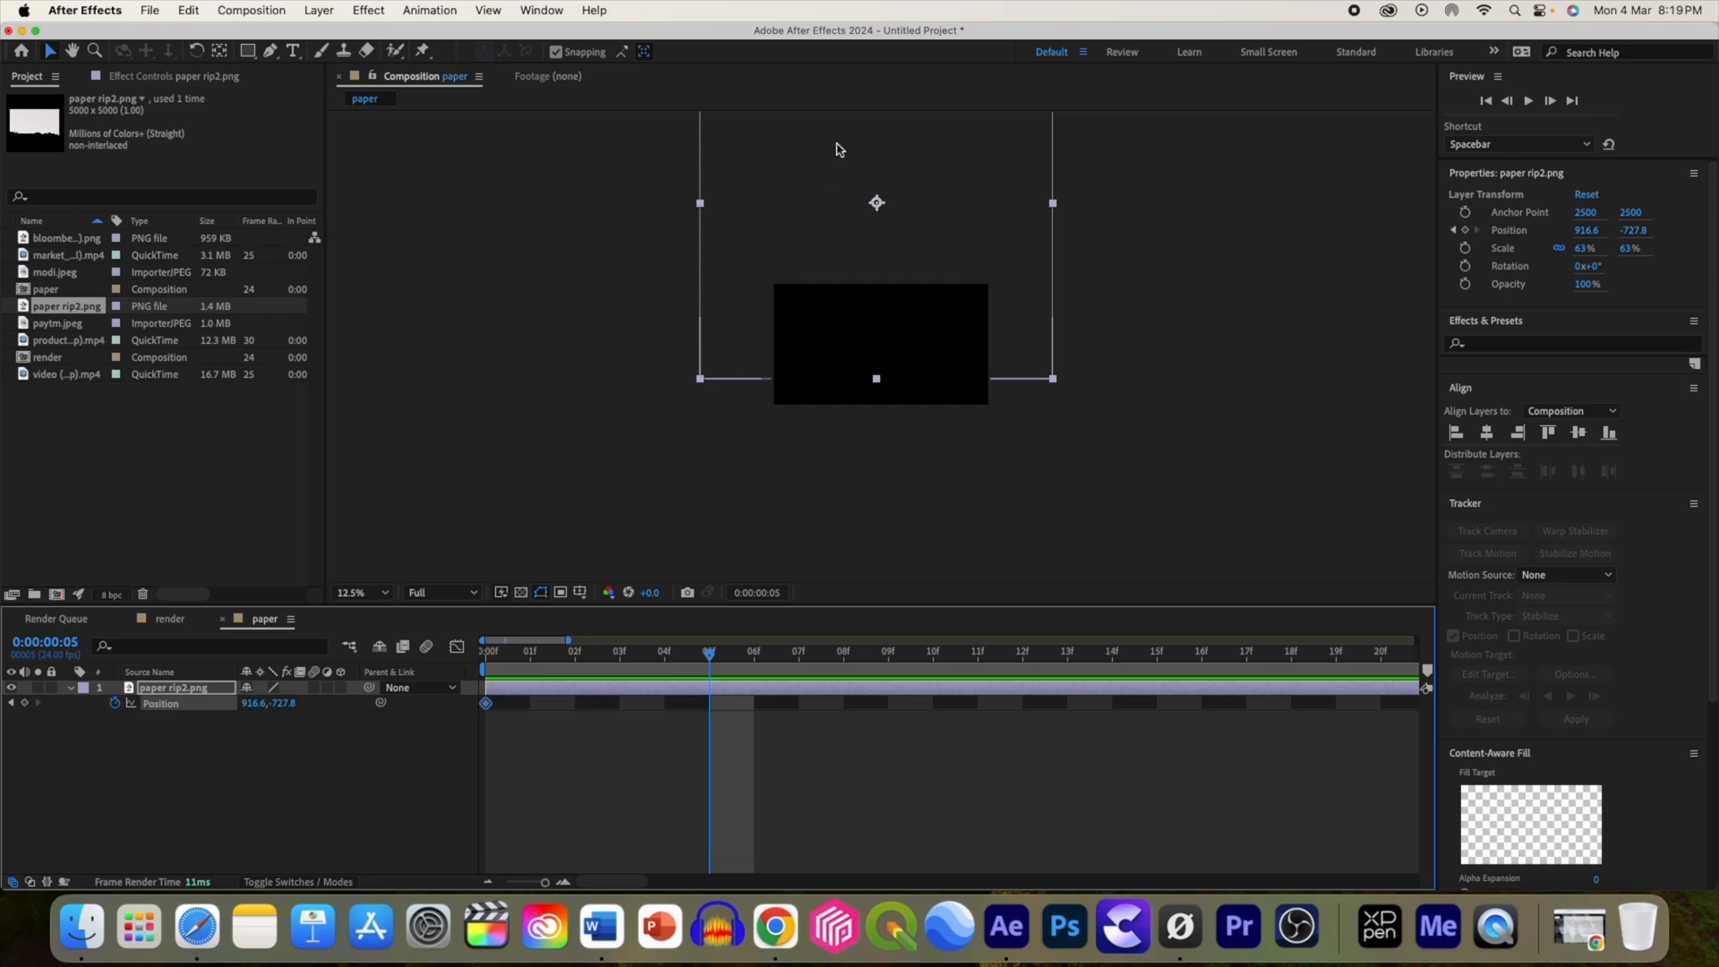
pyautogui.click(877, 205)
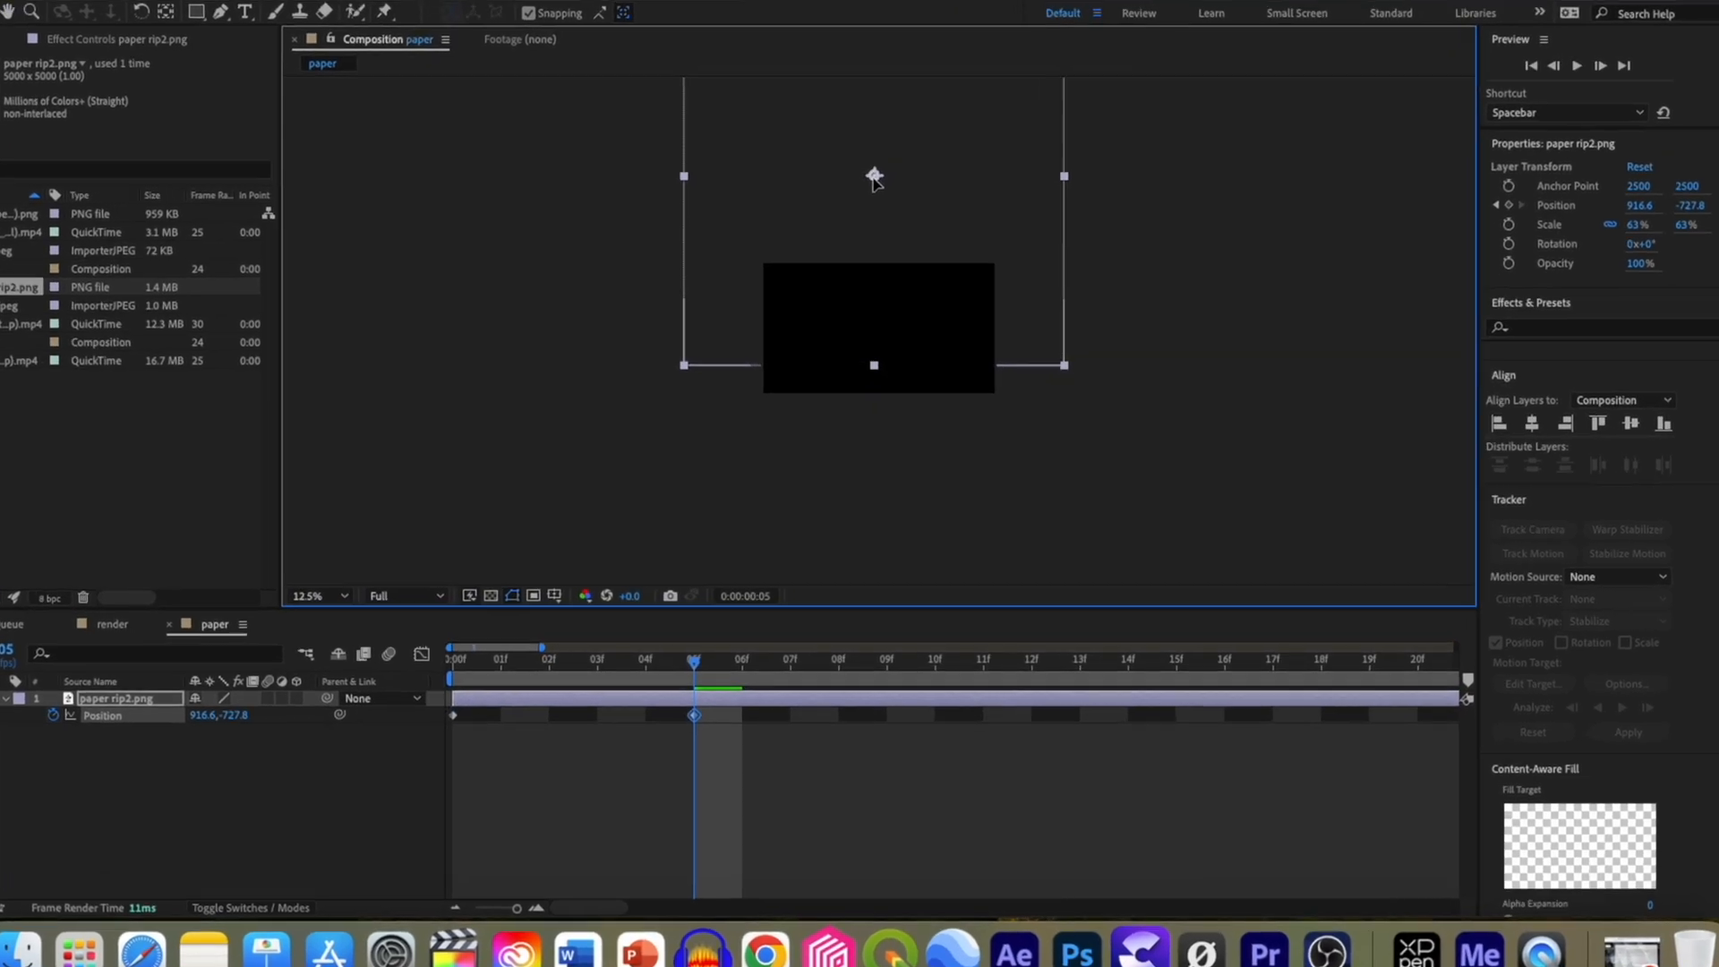
pyautogui.moveTo(874, 178); pyautogui.dragTo(873, 220)
# Step: Add Position keyframes at frames 10 and 15, moving the paper further down each time, to about 916.6, 240.2 at frame 15
pyautogui.moveTo(694, 664); pyautogui.dragTo(935, 662)
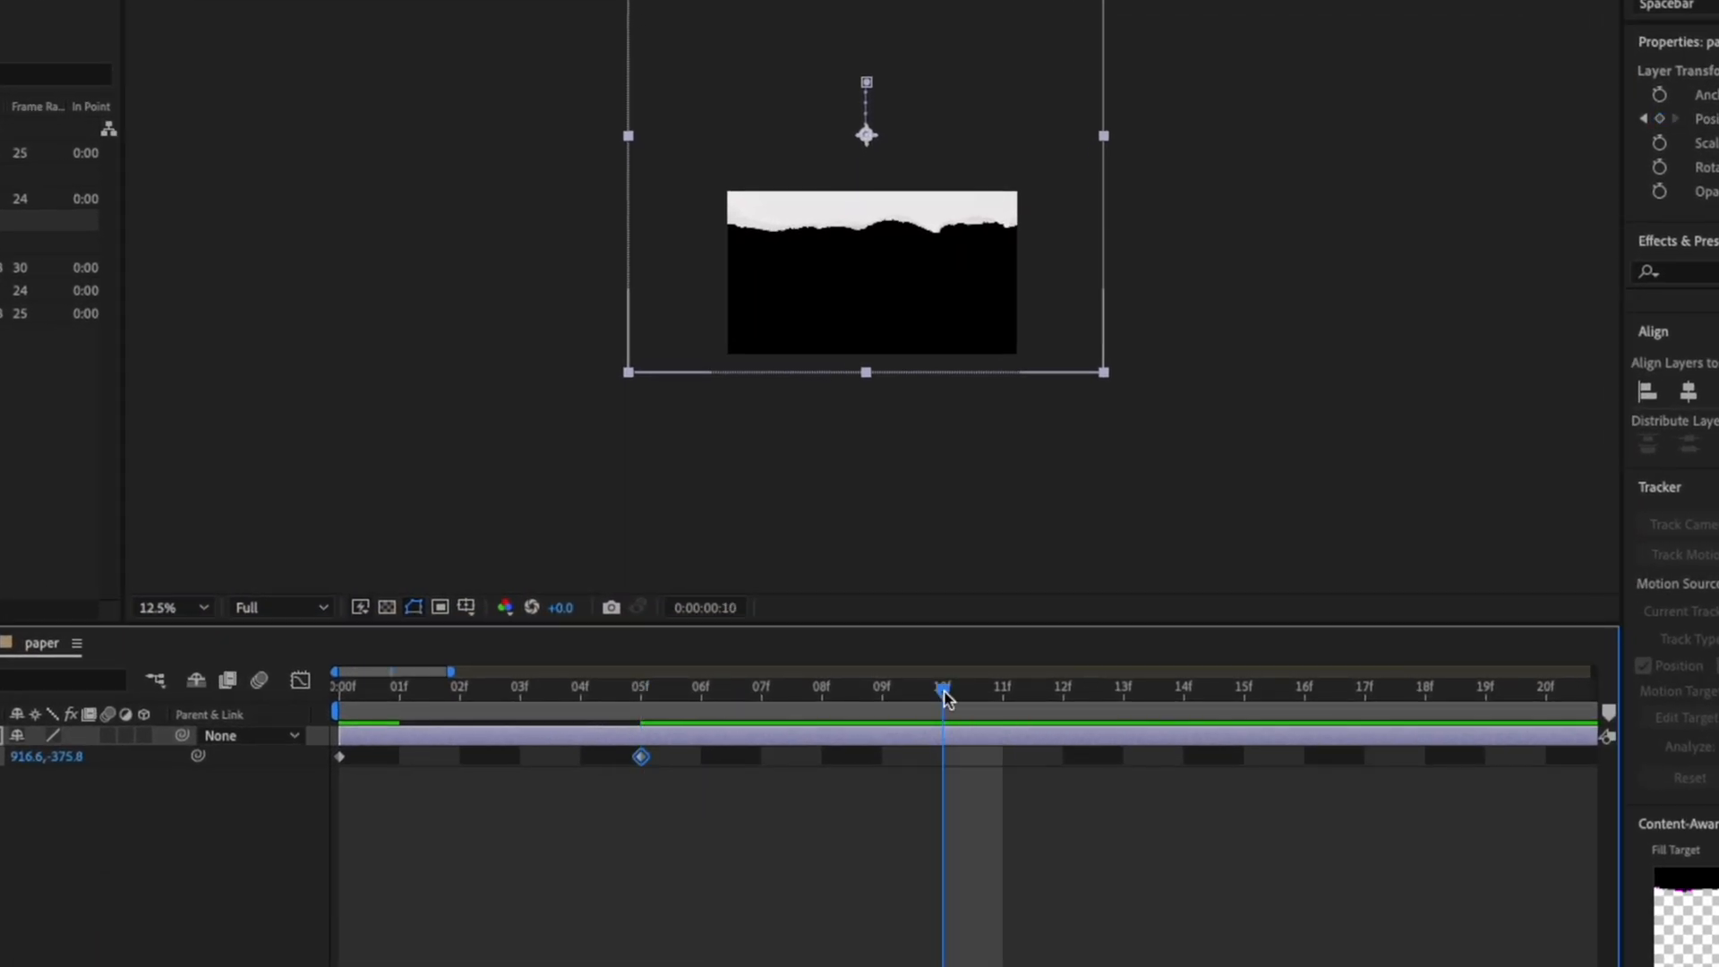
pyautogui.click(866, 136)
pyautogui.moveTo(866, 136); pyautogui.dragTo(866, 235)
pyautogui.click(1247, 703)
# Step: Add a Position keyframe at frame 20 with the paper moved down to about 916.6, 1056.2
pyautogui.moveTo(1264, 693); pyautogui.dragTo(1528, 700)
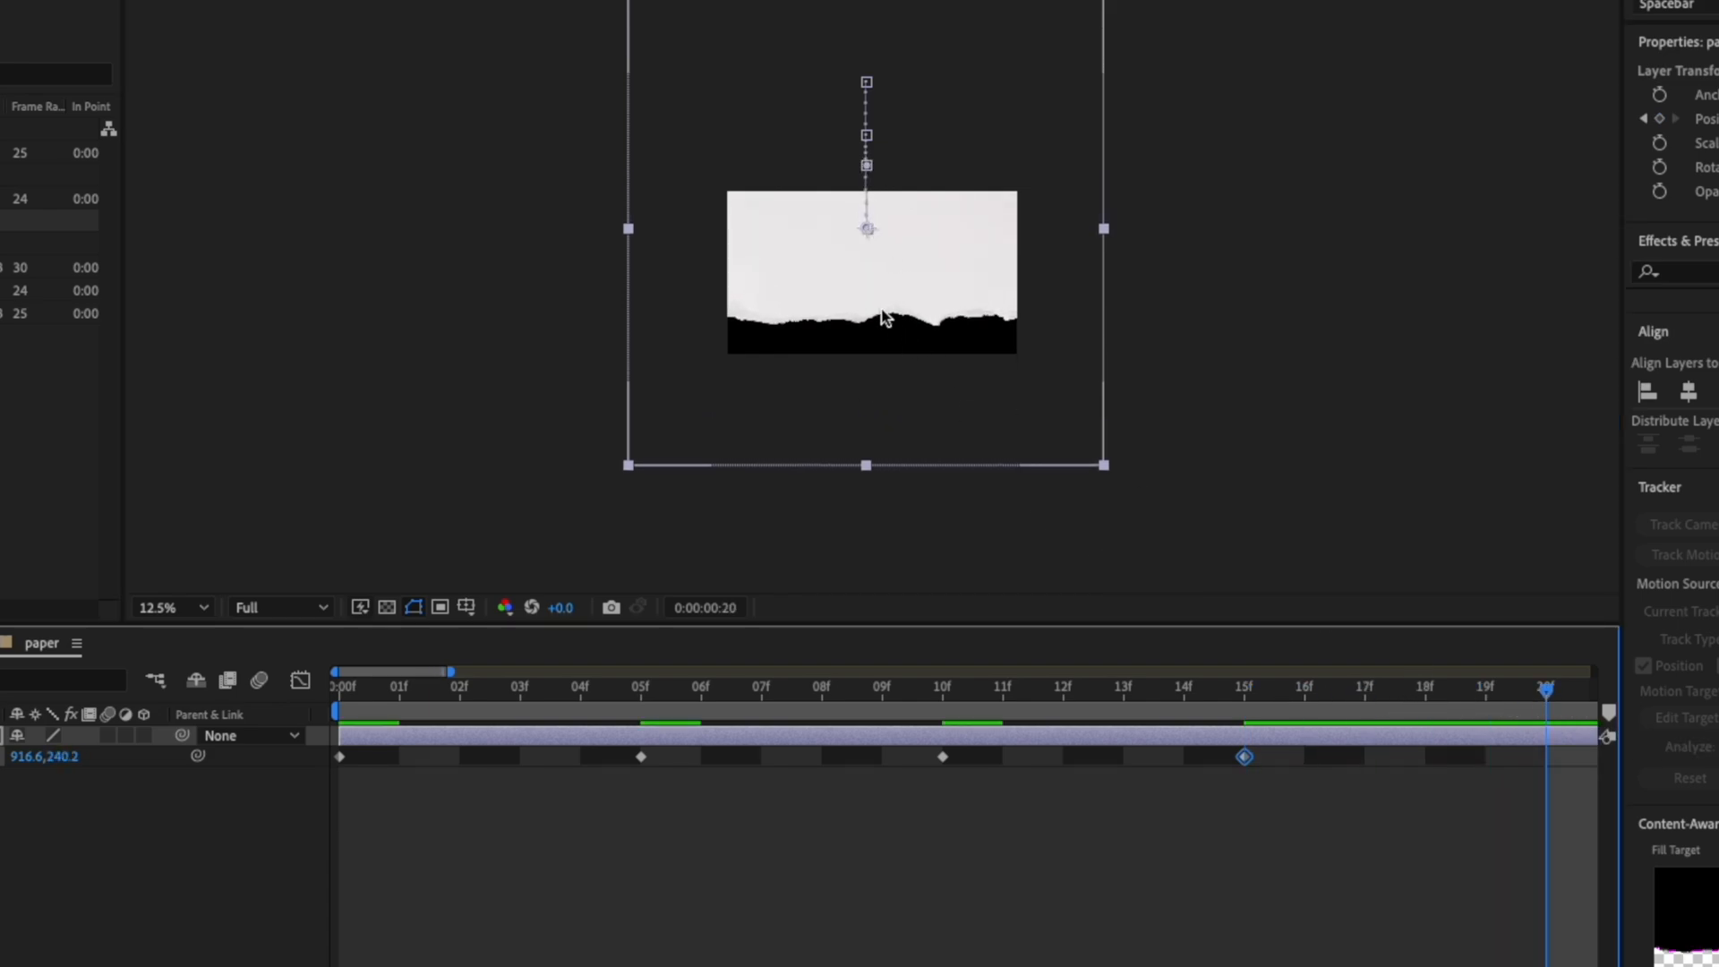
pyautogui.moveTo(866, 228); pyautogui.dragTo(867, 349)
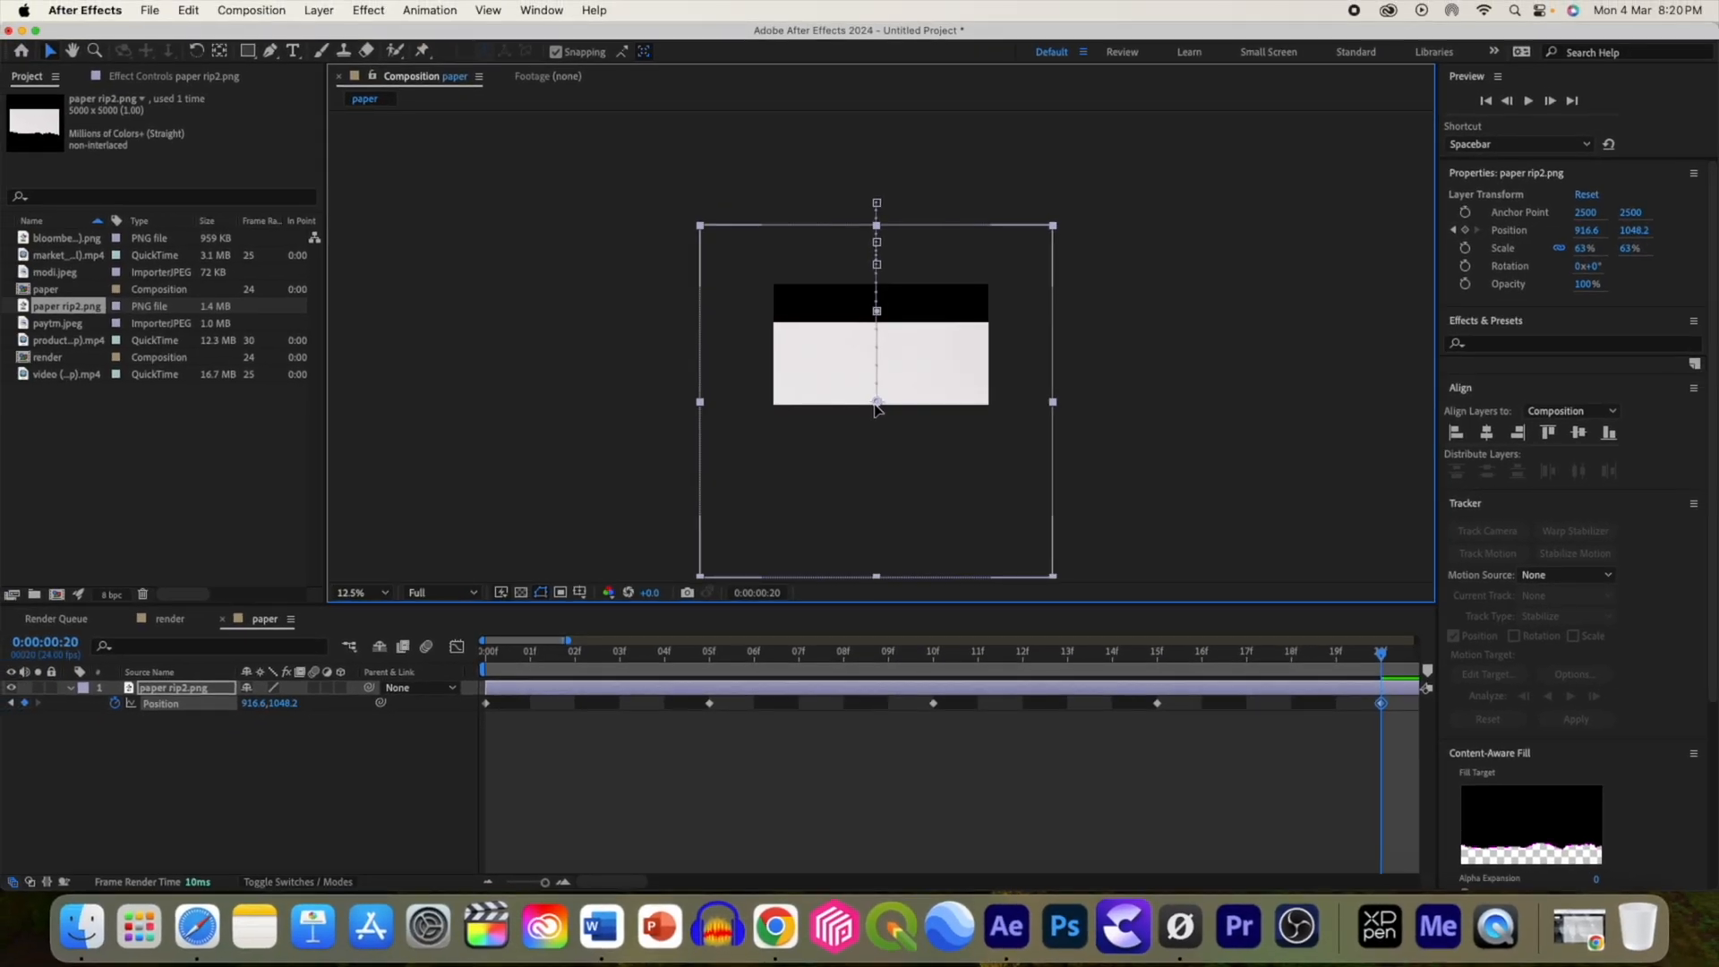
pyautogui.moveTo(876, 408); pyautogui.dragTo(877, 412)
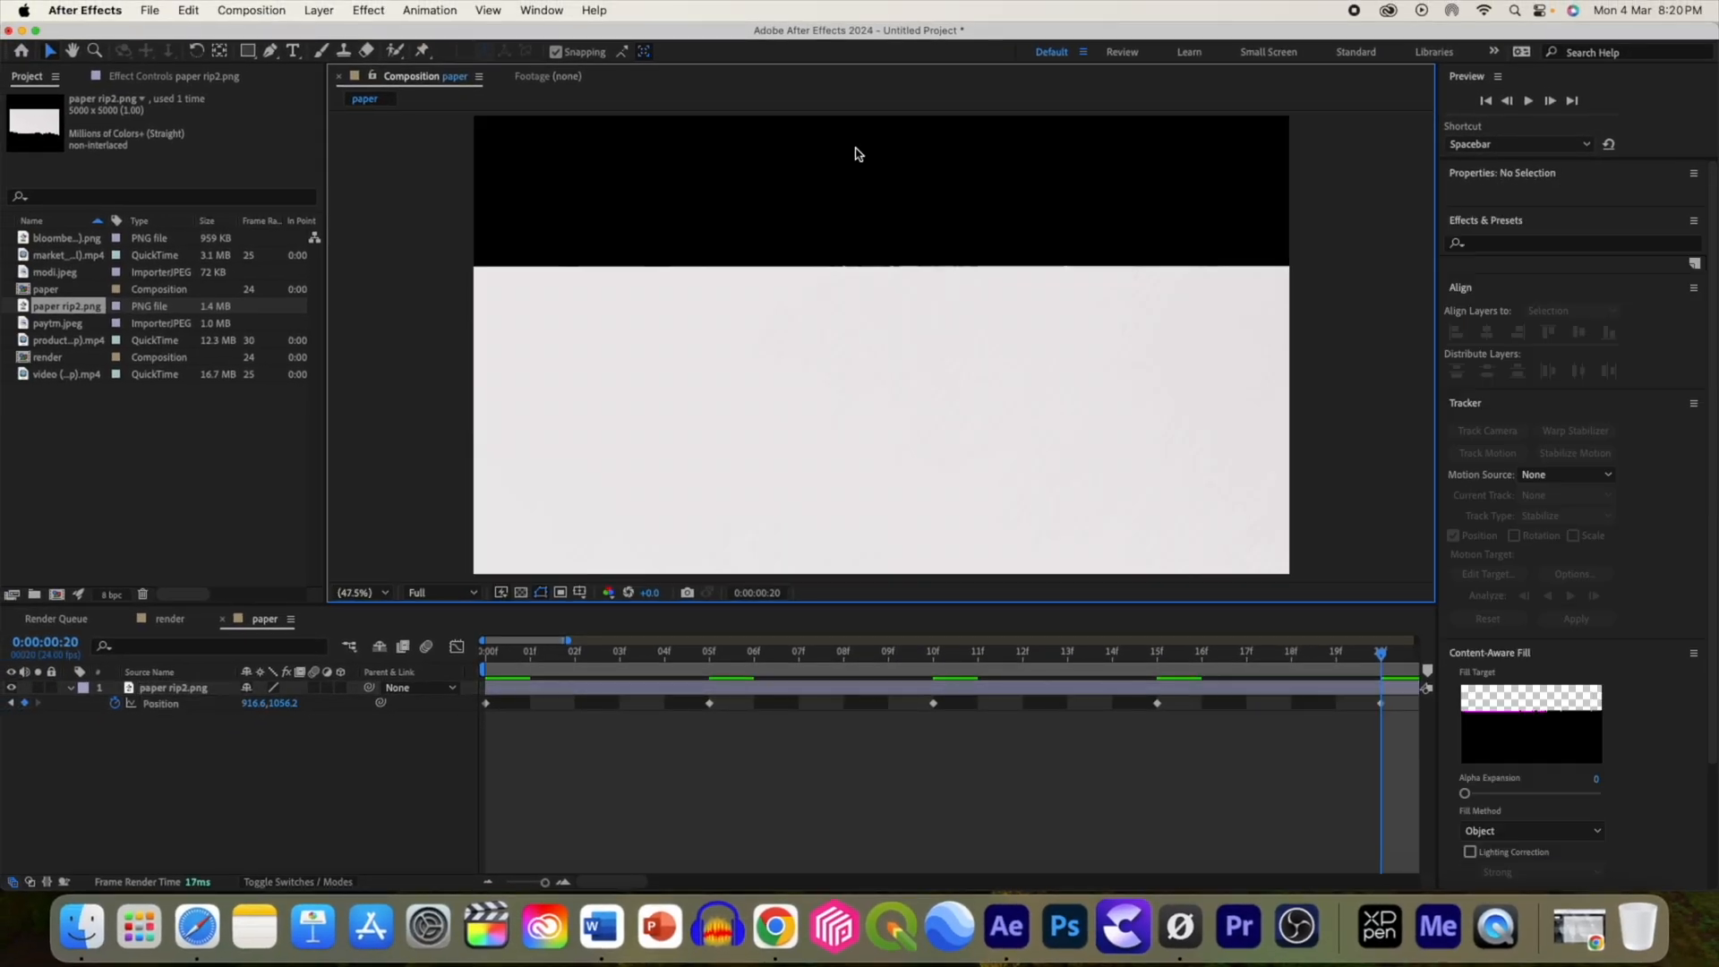
# Step: Create a 1920x1080 solid layer in the paper composition, with its color sampled from the torn paper
pyautogui.rightClick(213, 763)
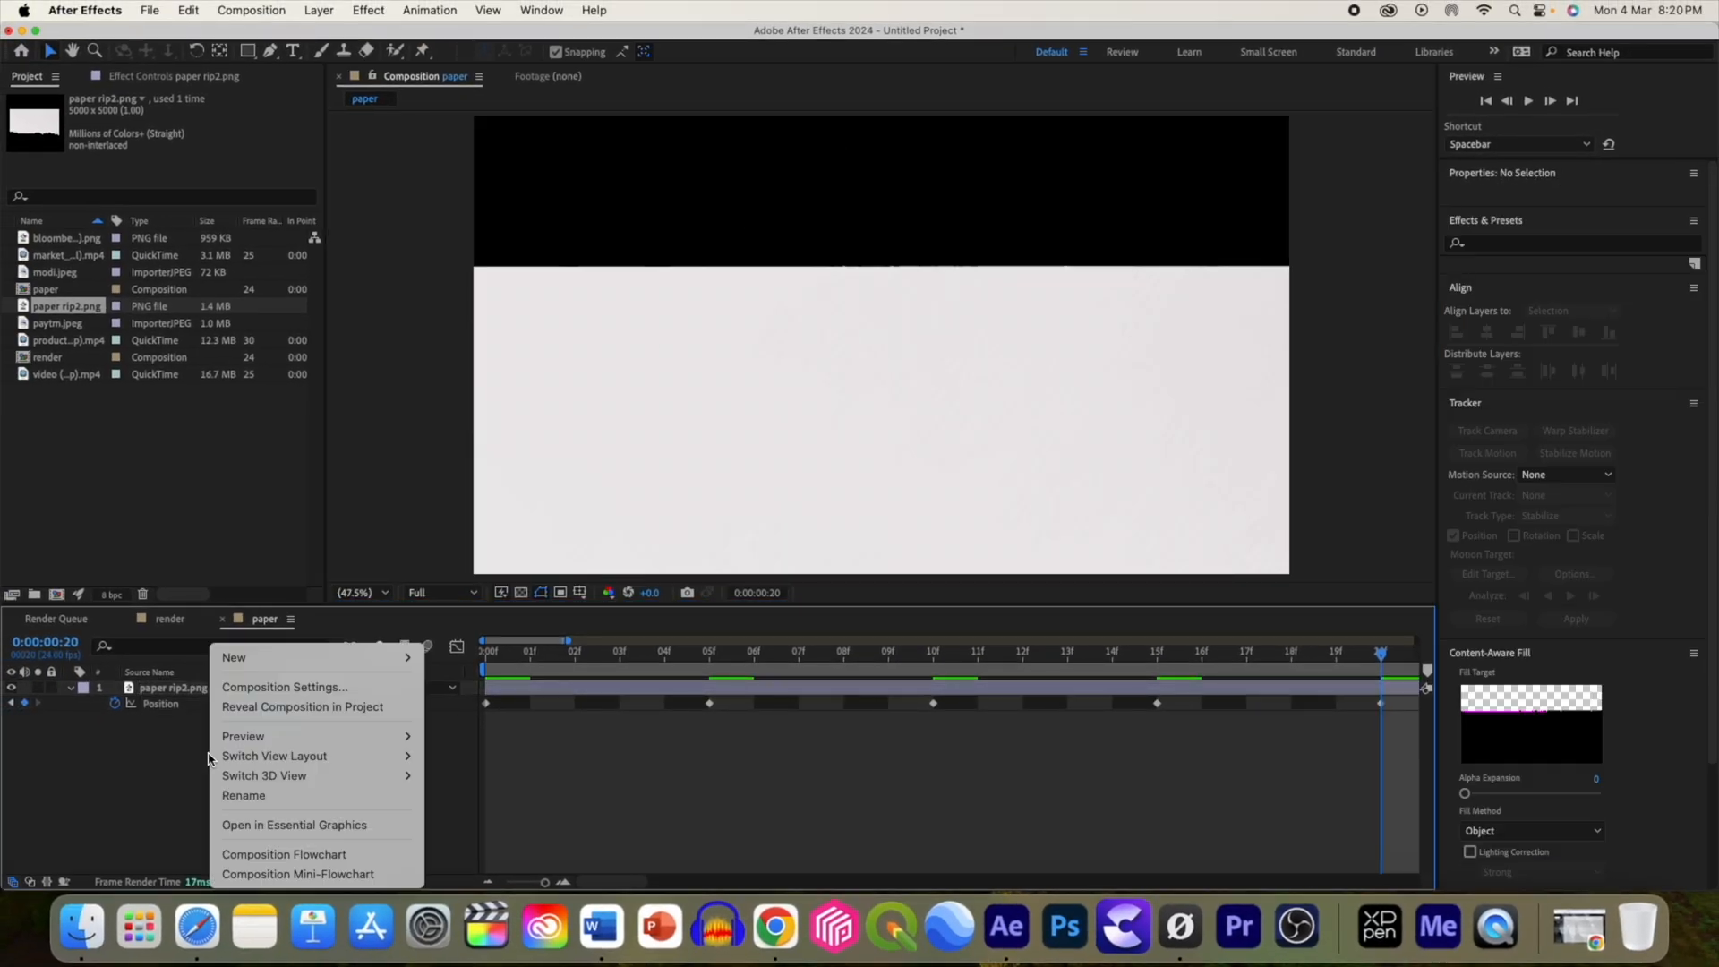
pyautogui.moveTo(316, 657)
pyautogui.click(451, 706)
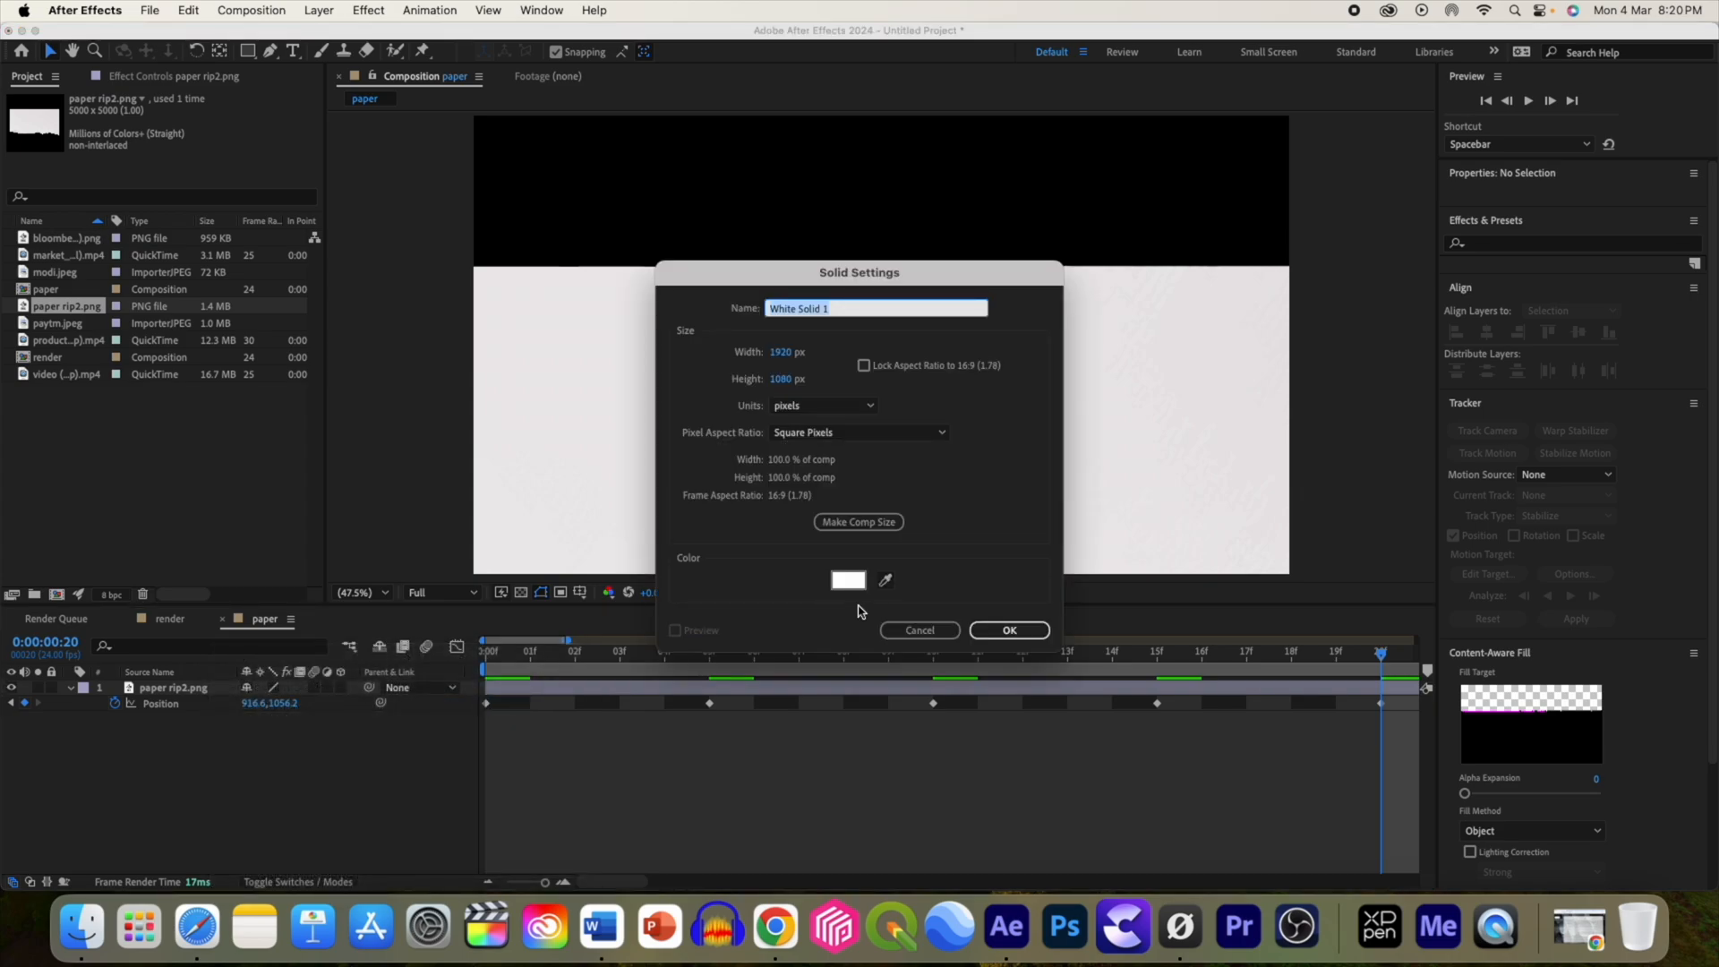
pyautogui.click(886, 582)
pyautogui.click(1120, 462)
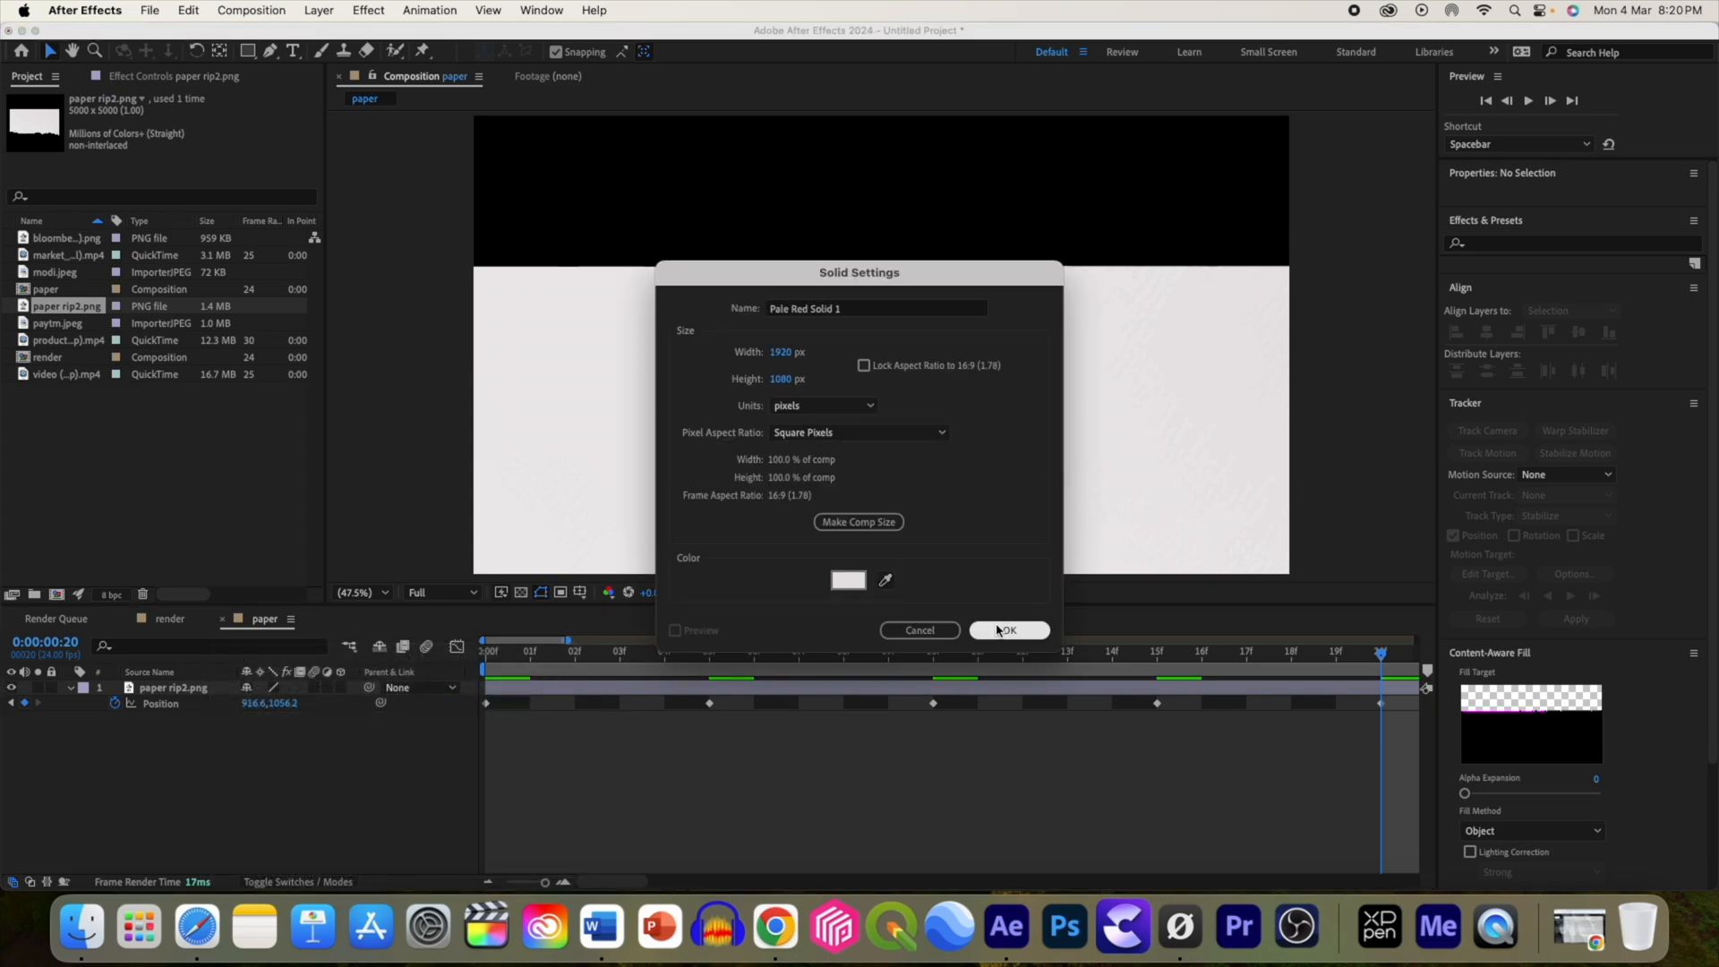
pyautogui.click(1009, 633)
# Step: Move the solid up to about 966, 260 to cover the gap above the paper, and scale it up beyond the frame's sides
pyautogui.moveTo(883, 345); pyautogui.dragTo(885, 226)
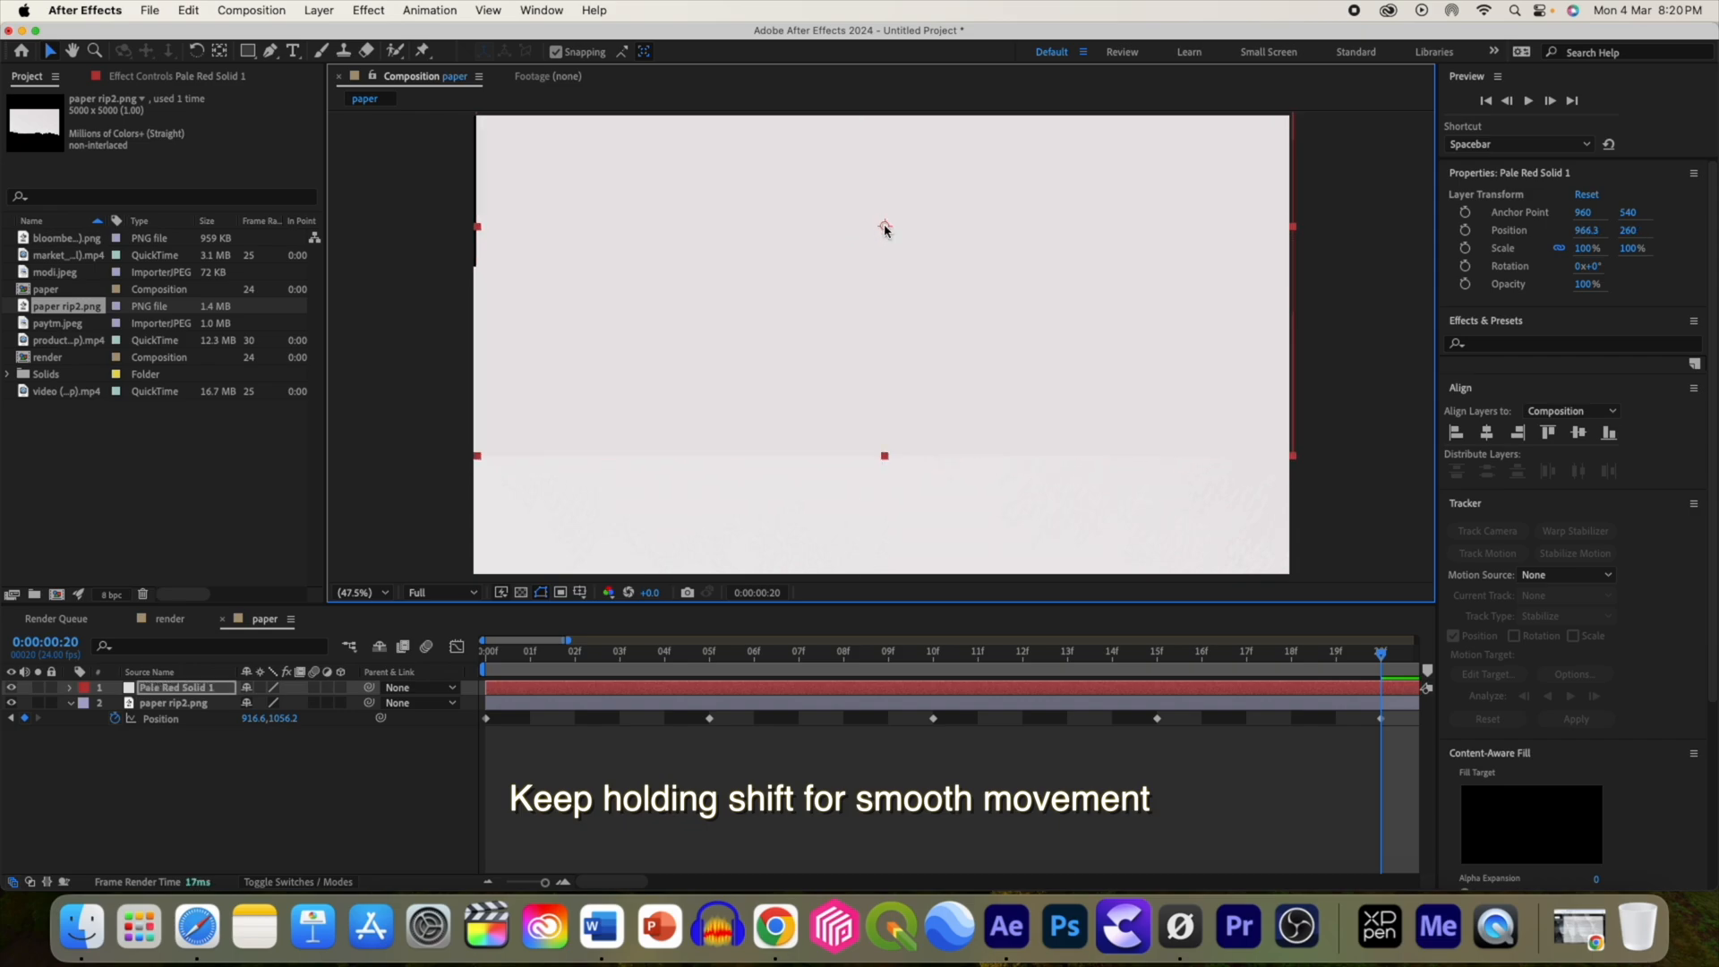
pyautogui.click(195, 691)
pyautogui.press('s')
pyautogui.moveTo(269, 709); pyautogui.dragTo(292, 709)
# Step: Parent the solid to the paper rip2.png layer and scrub back to frame 0
pyautogui.moveTo(394, 690); pyautogui.dragTo(239, 721)
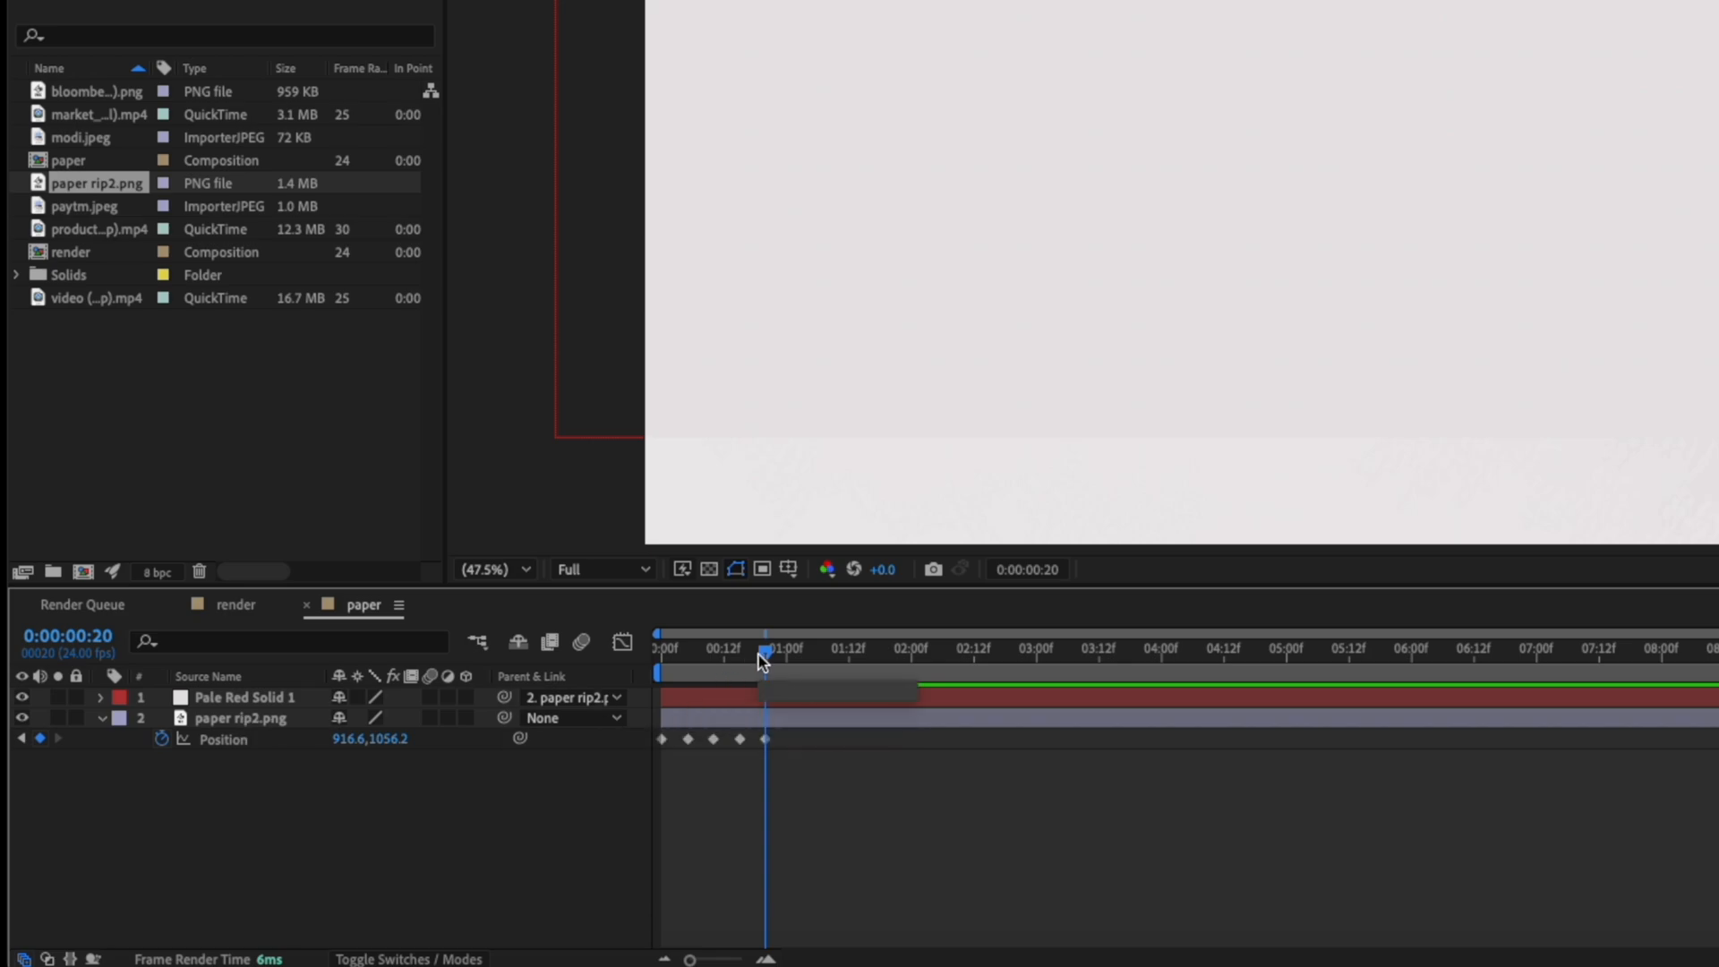
pyautogui.moveTo(759, 653); pyautogui.dragTo(632, 655)
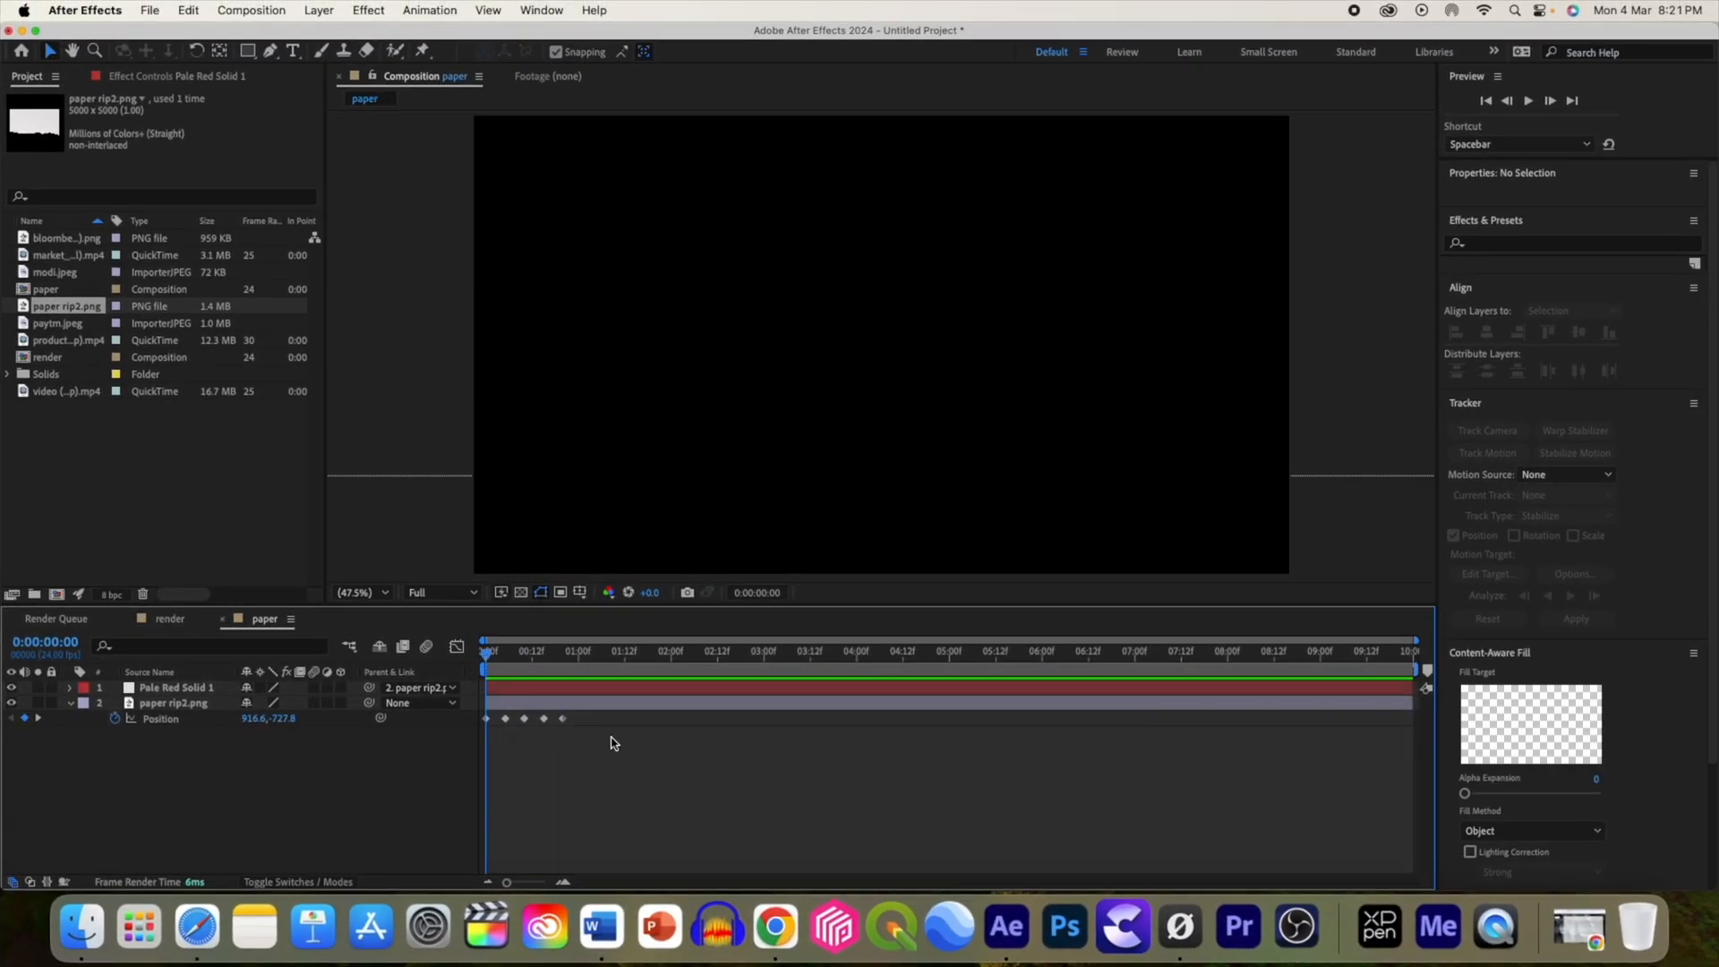
# Step: Convert all the paper's Position keyframes to hold keyframes and play the animation preview
pyautogui.moveTo(614, 743); pyautogui.dragTo(464, 710)
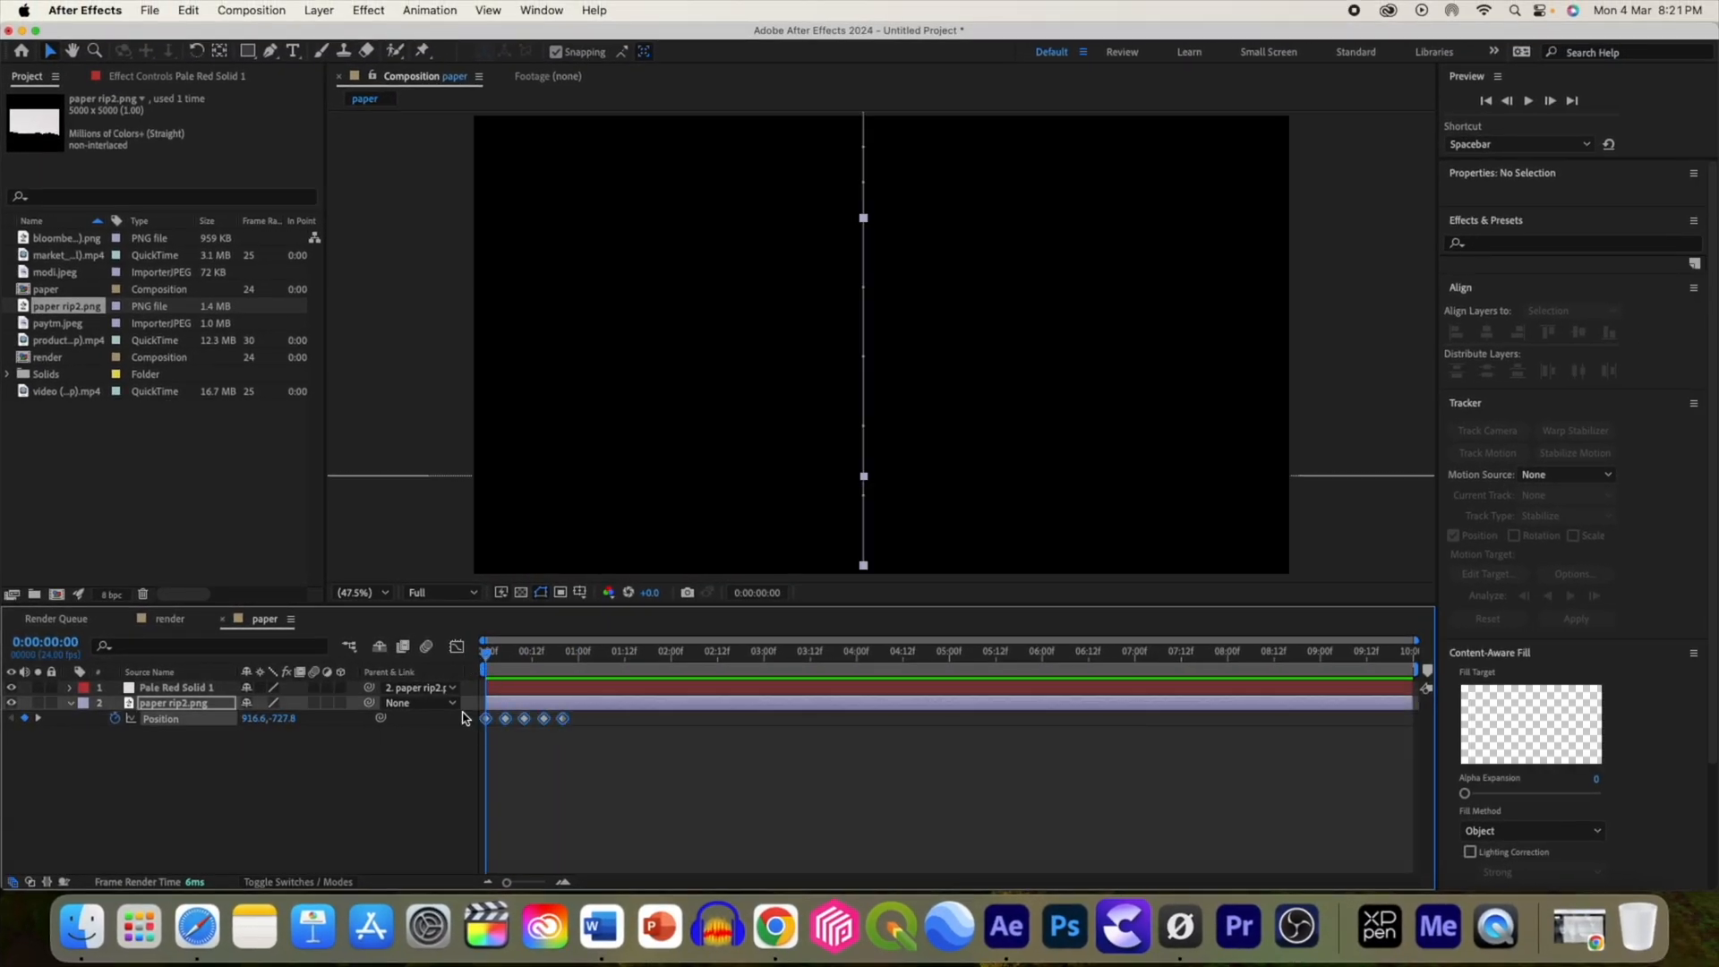
pyautogui.rightClick(564, 720)
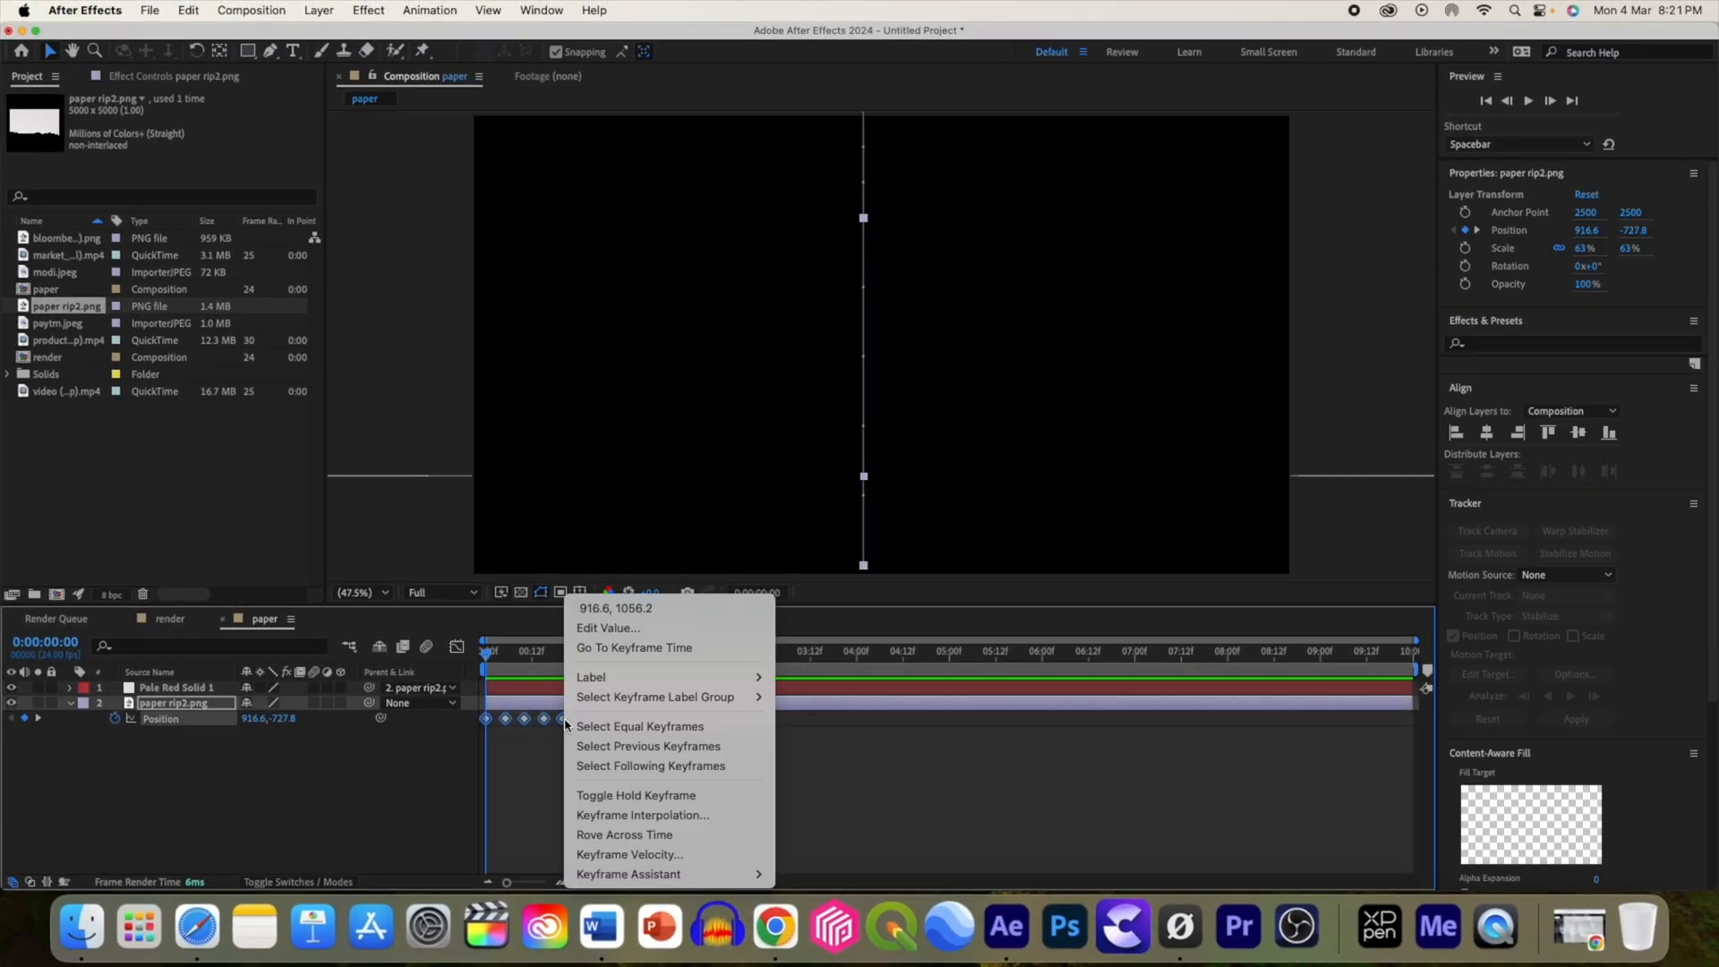
pyautogui.click(681, 796)
pyautogui.press('space')
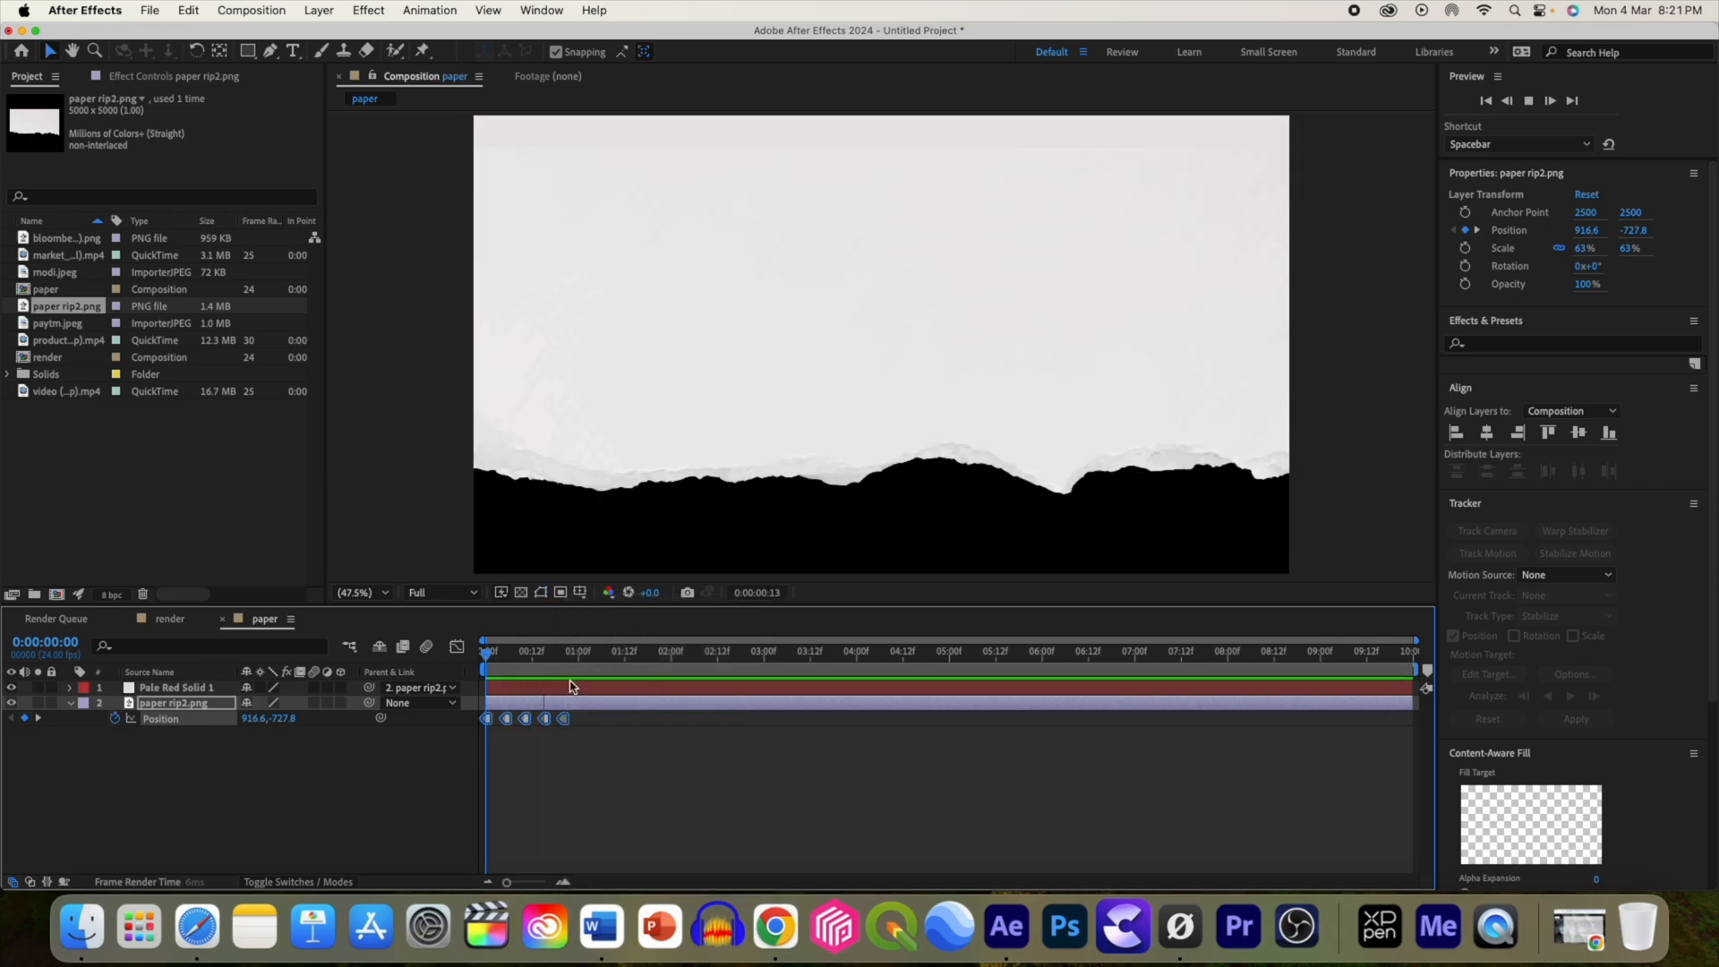
# Step: Play back the torn-paper animation from frame 0, stop it, and return to the first frame
pyautogui.click(675, 652)
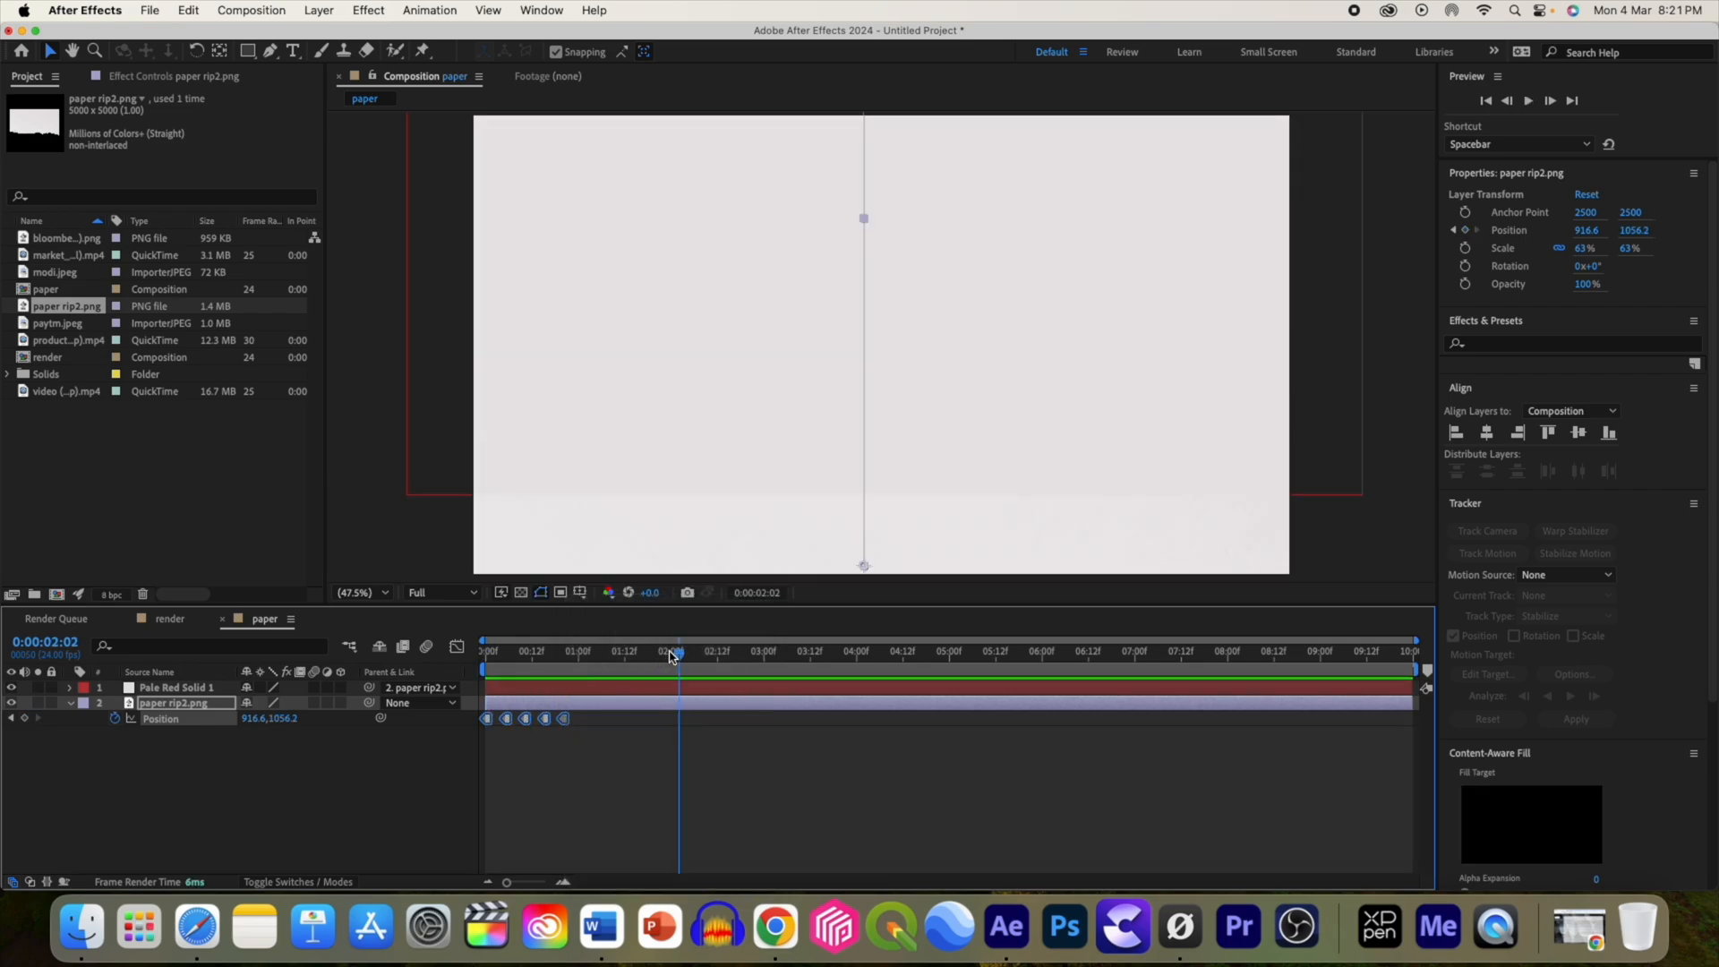
pyautogui.moveTo(681, 659); pyautogui.dragTo(474, 654)
pyautogui.press('space')
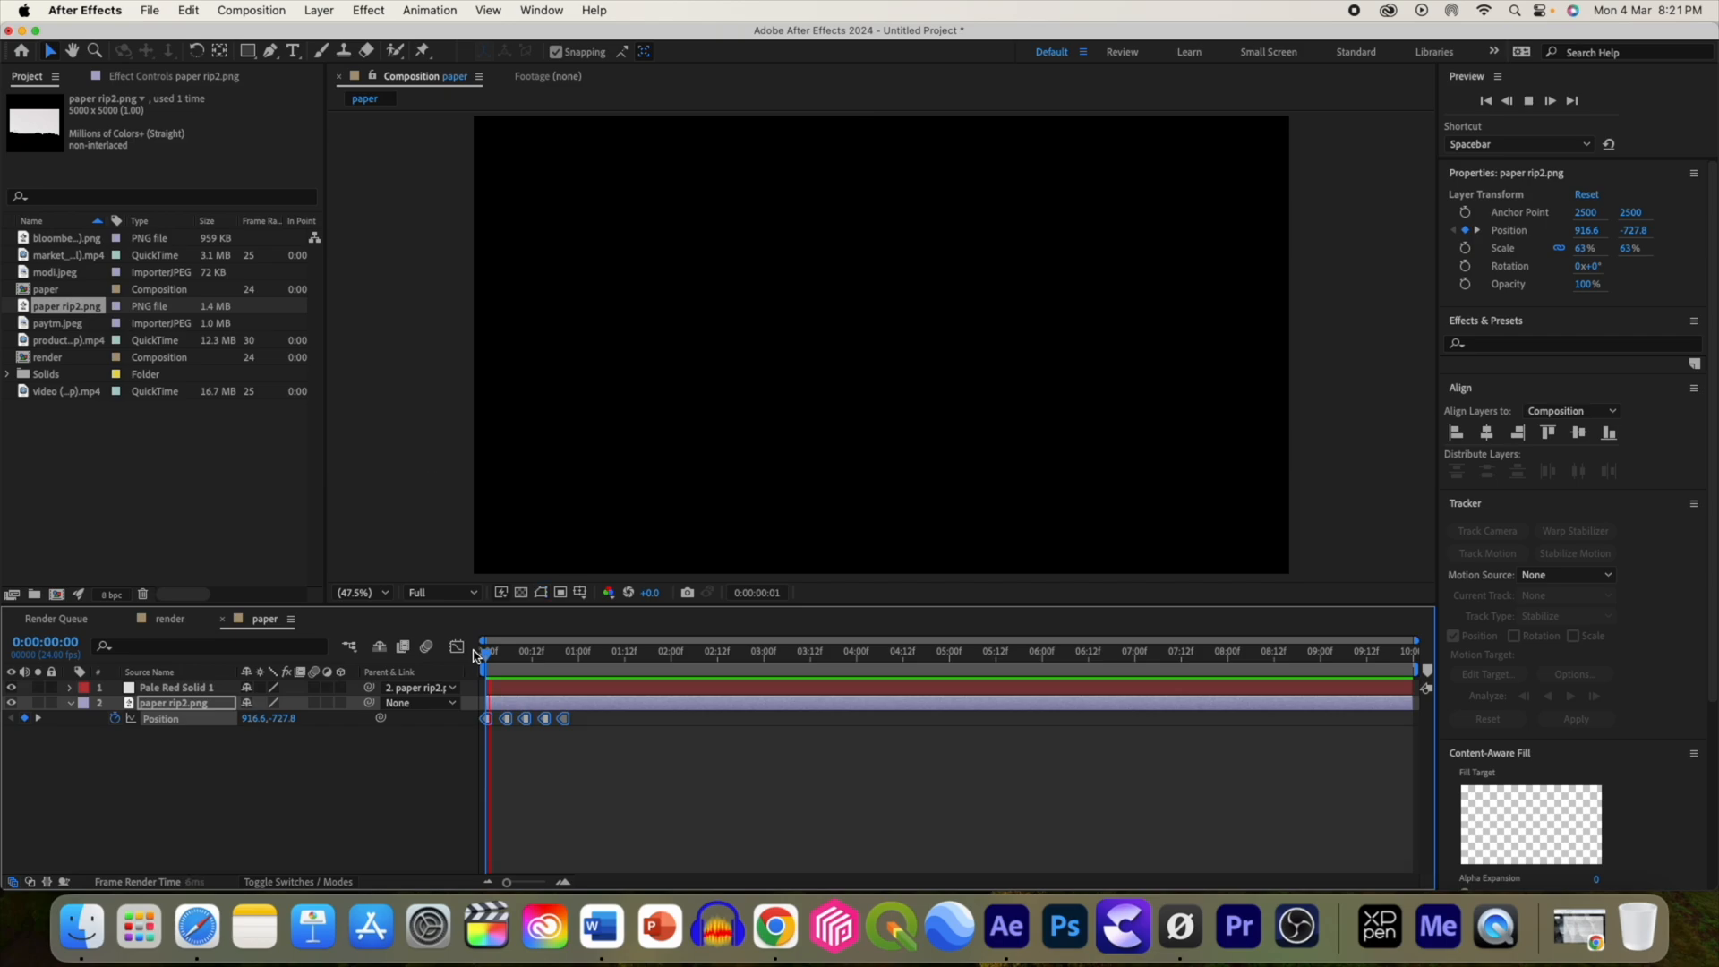
pyautogui.press('space')
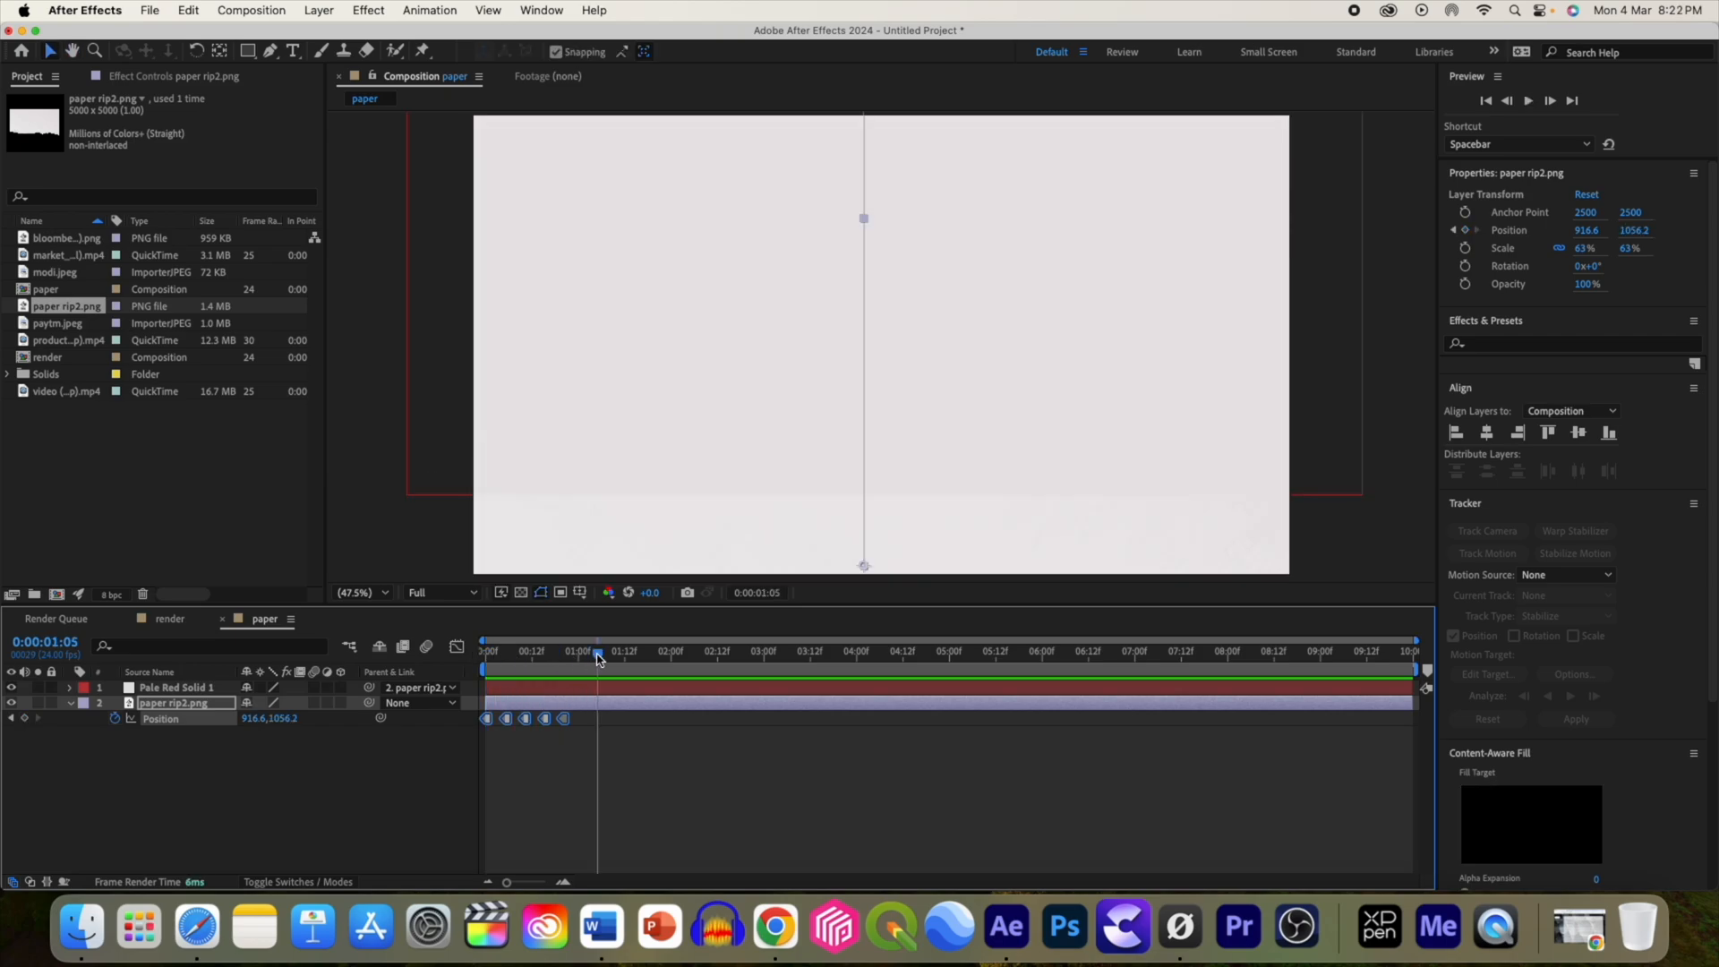
pyautogui.press('Home')
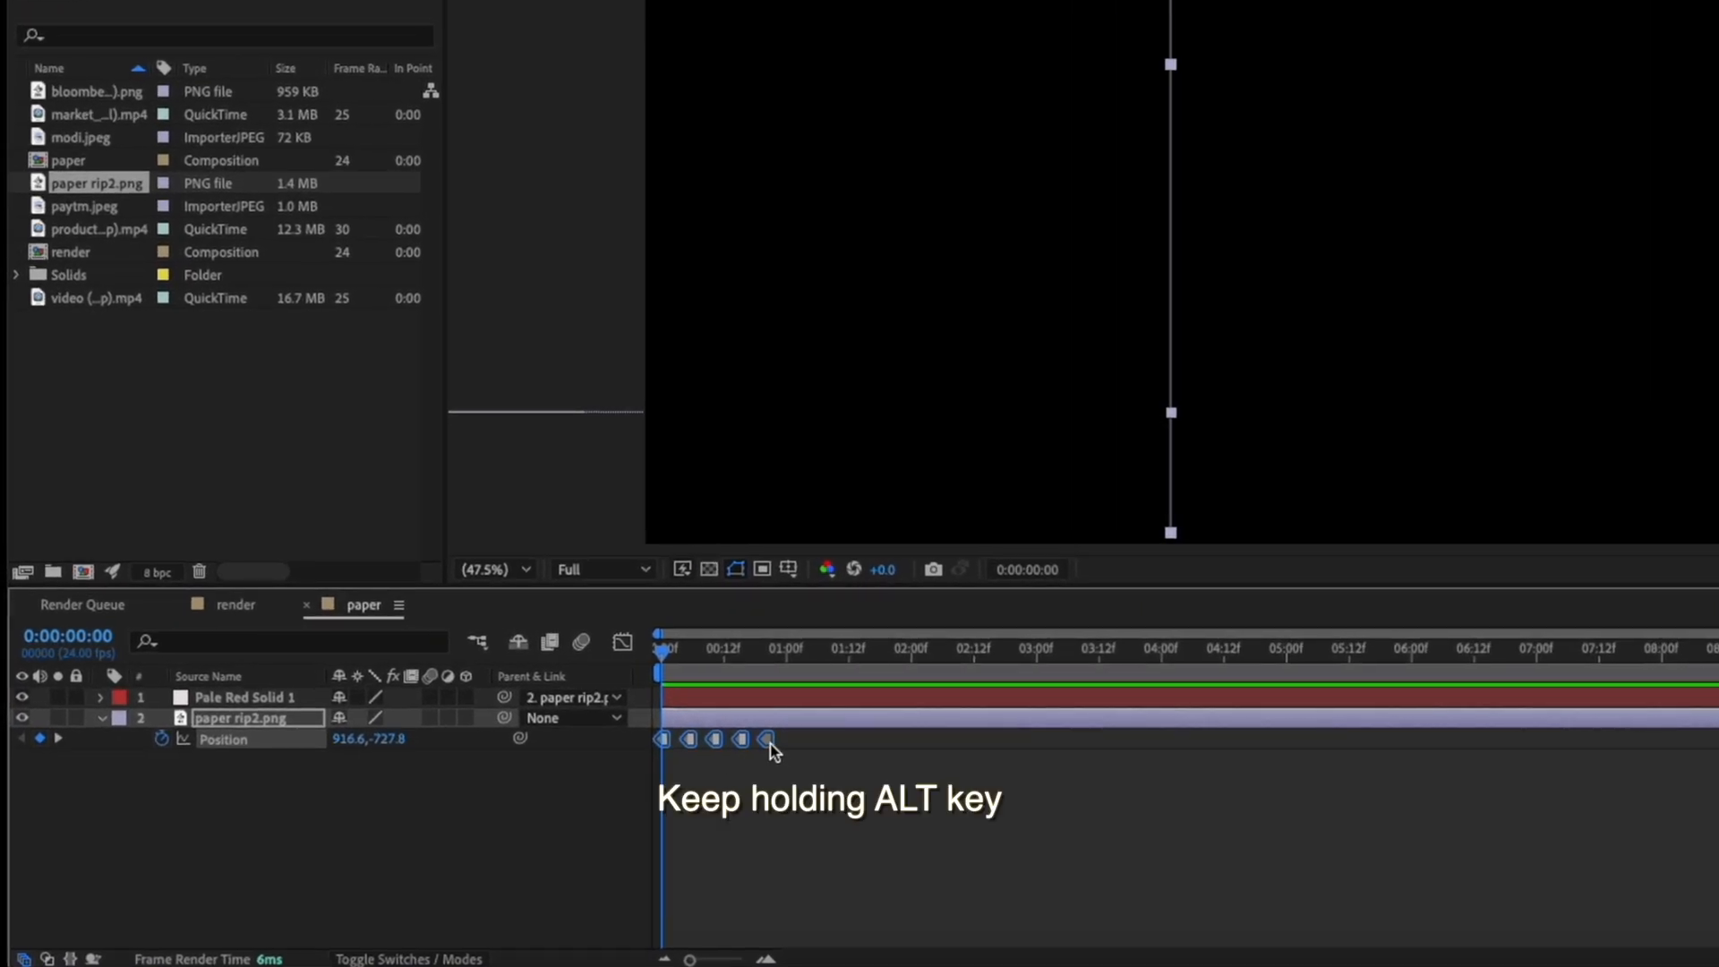
# Step: Stretch the paper's Position keyframes proportionally until the last sits at about 0:00:01:08, and end the work area just before 2 seconds
pyautogui.moveTo(771, 745); pyautogui.dragTo(831, 757)
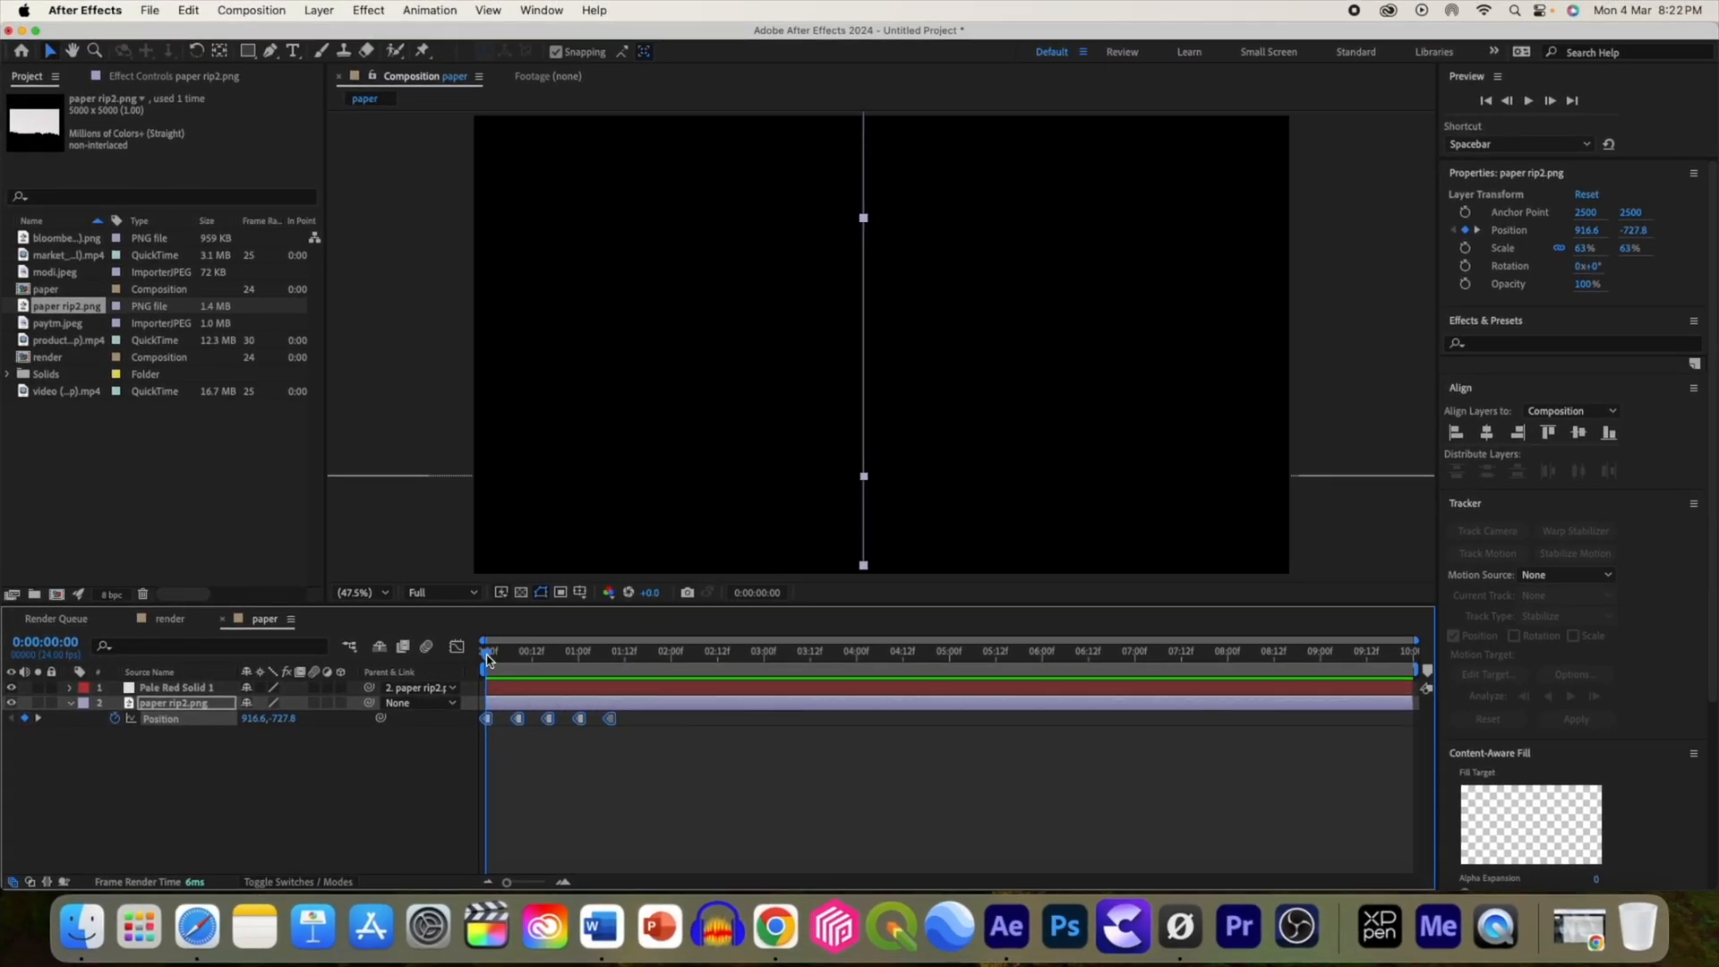
pyautogui.press('space')
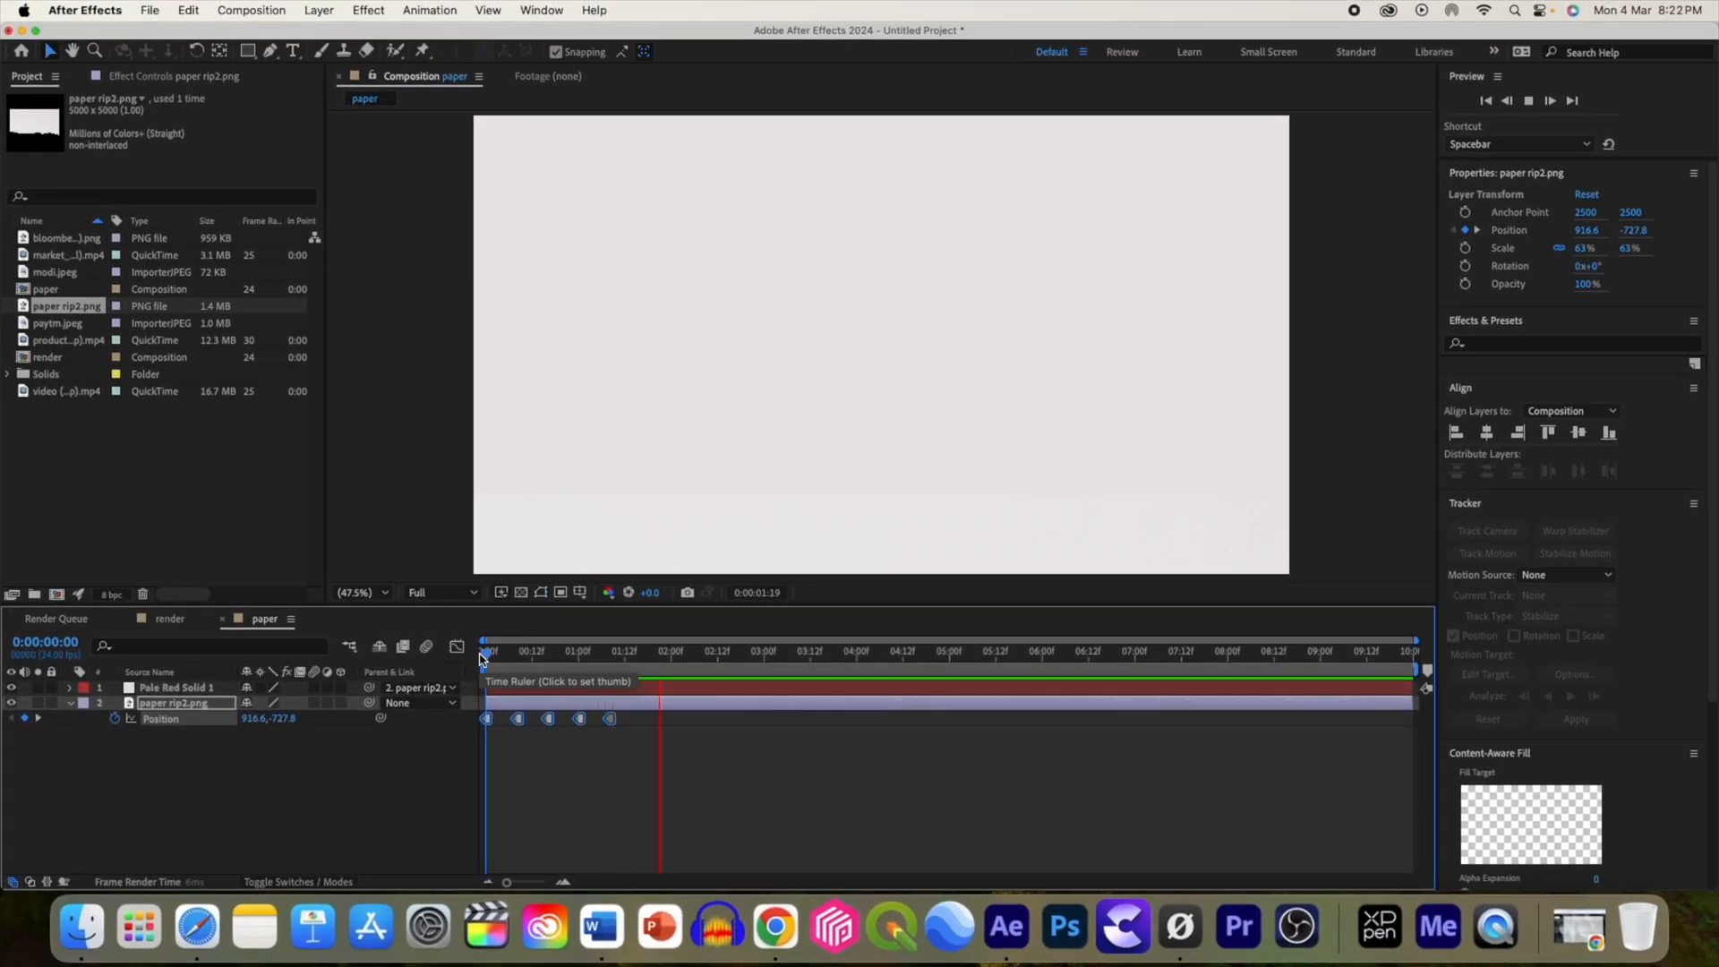
pyautogui.press('space')
pyautogui.press('n')
pyautogui.press('space')
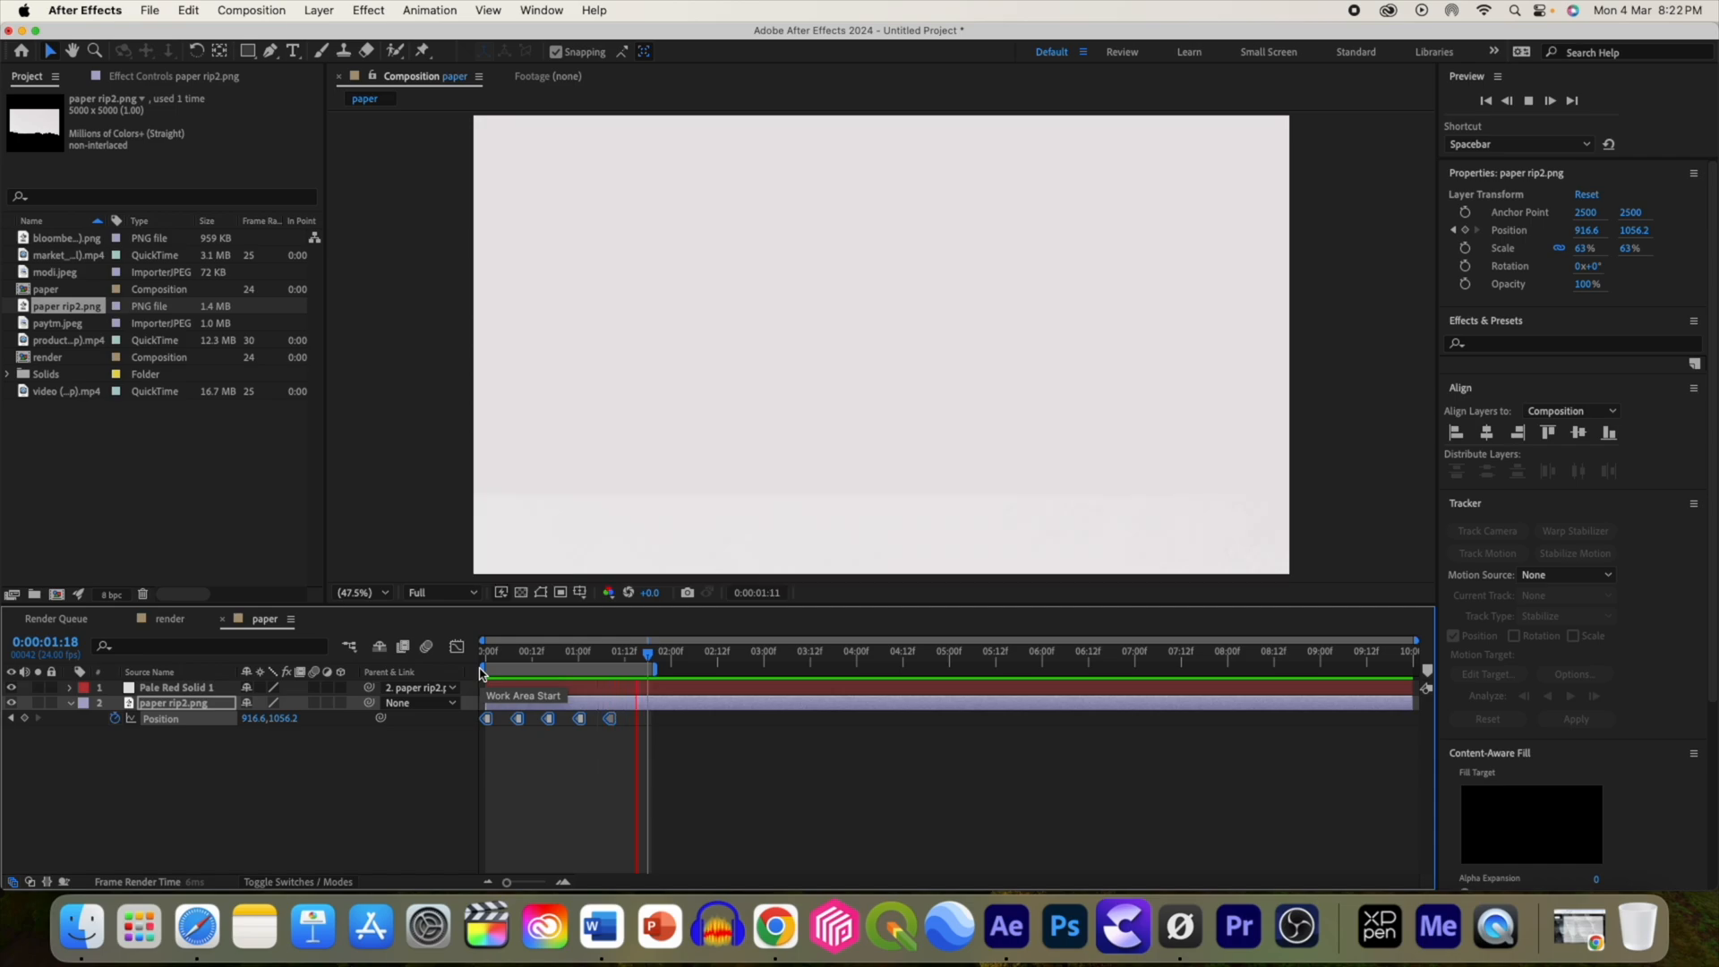
pyautogui.press('space')
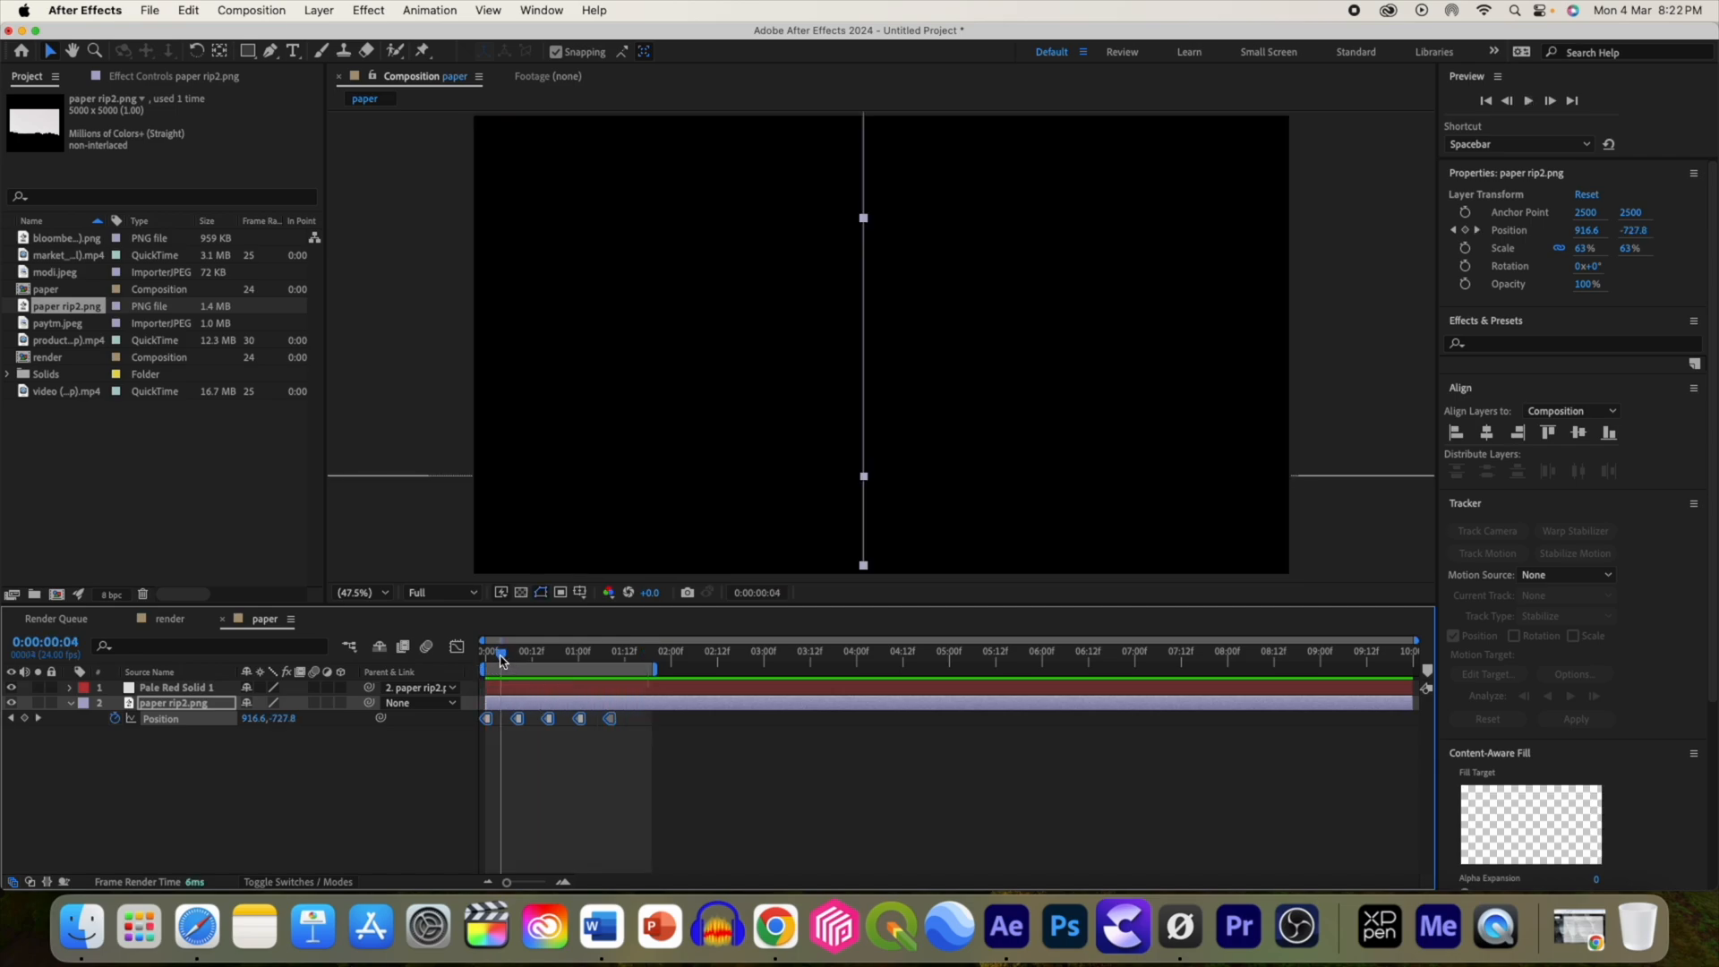
# Step: Add a 63% Scale keyframe to paper rip2.png at 0:00:00:08, on the second Position keyframe
pyautogui.moveTo(501, 660); pyautogui.dragTo(518, 660)
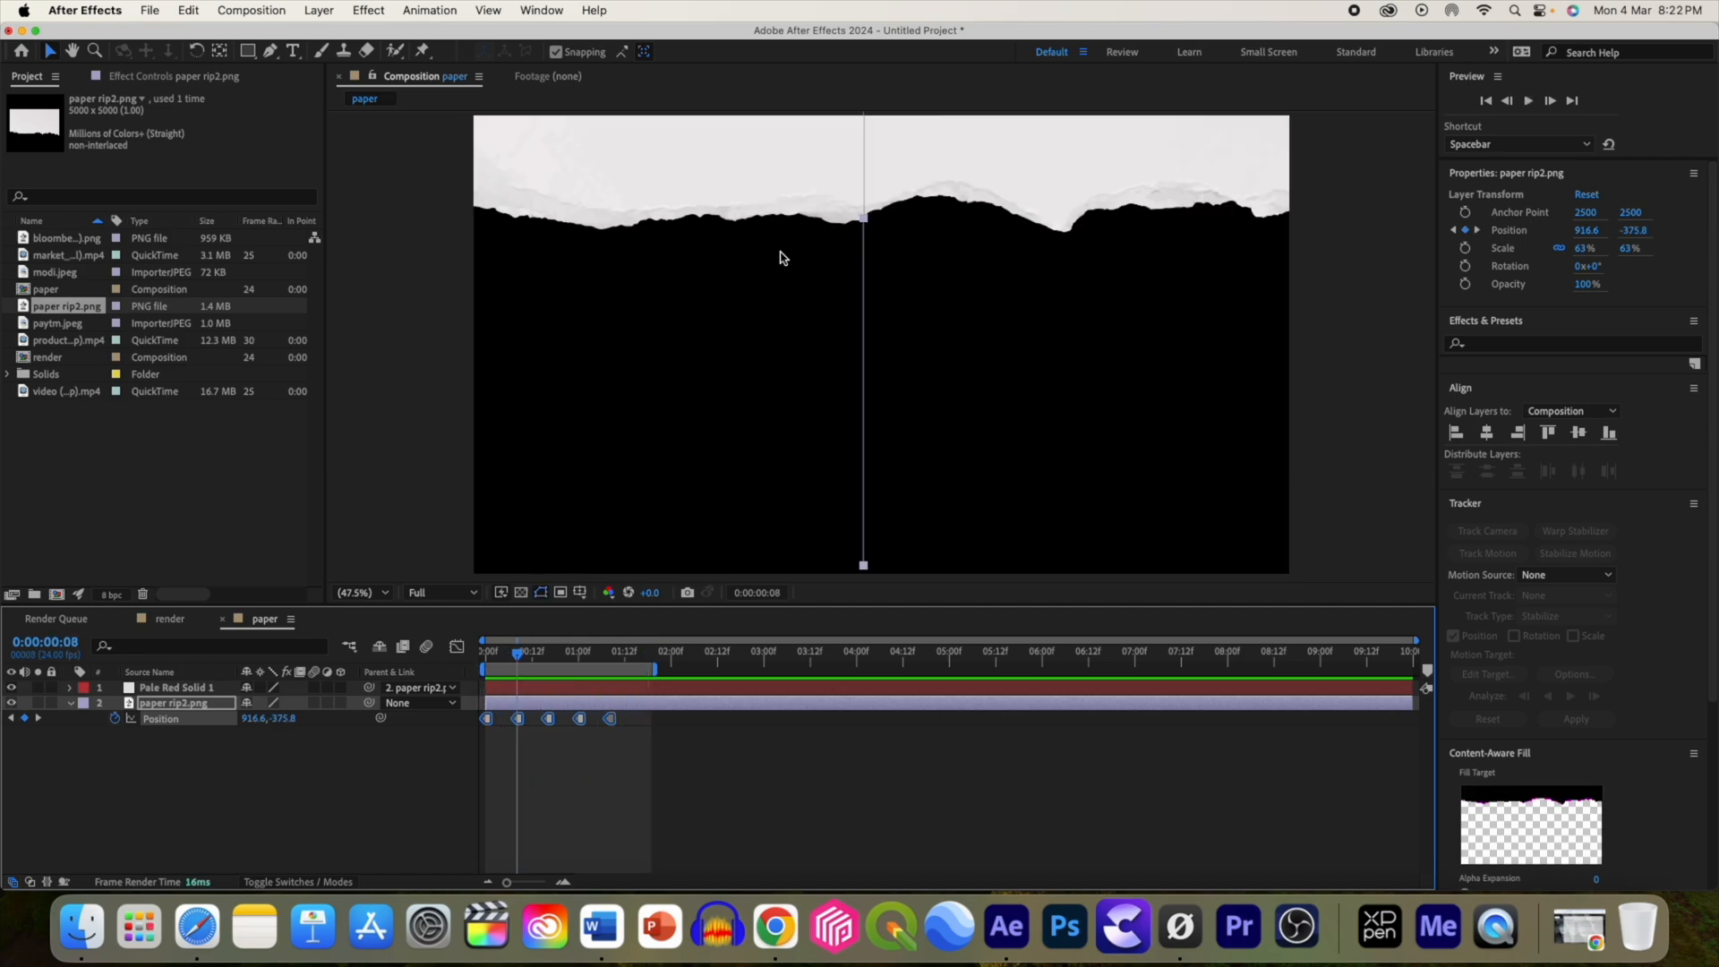
pyautogui.hotkey('shift', 's')
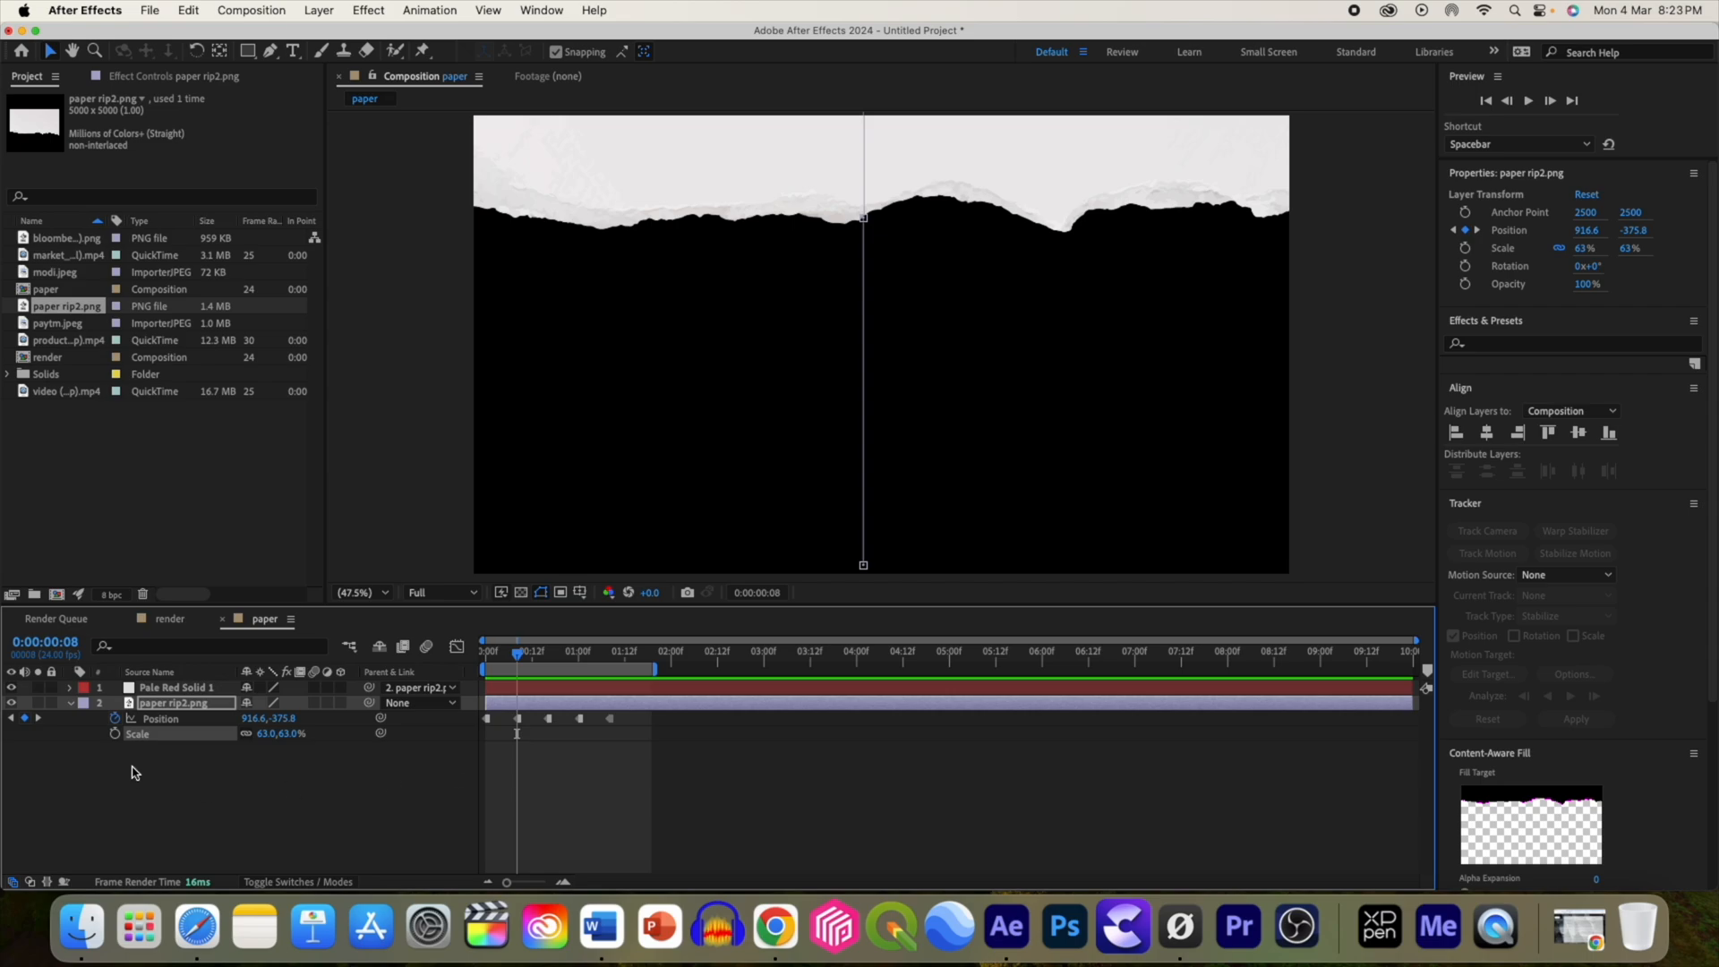
pyautogui.click(114, 734)
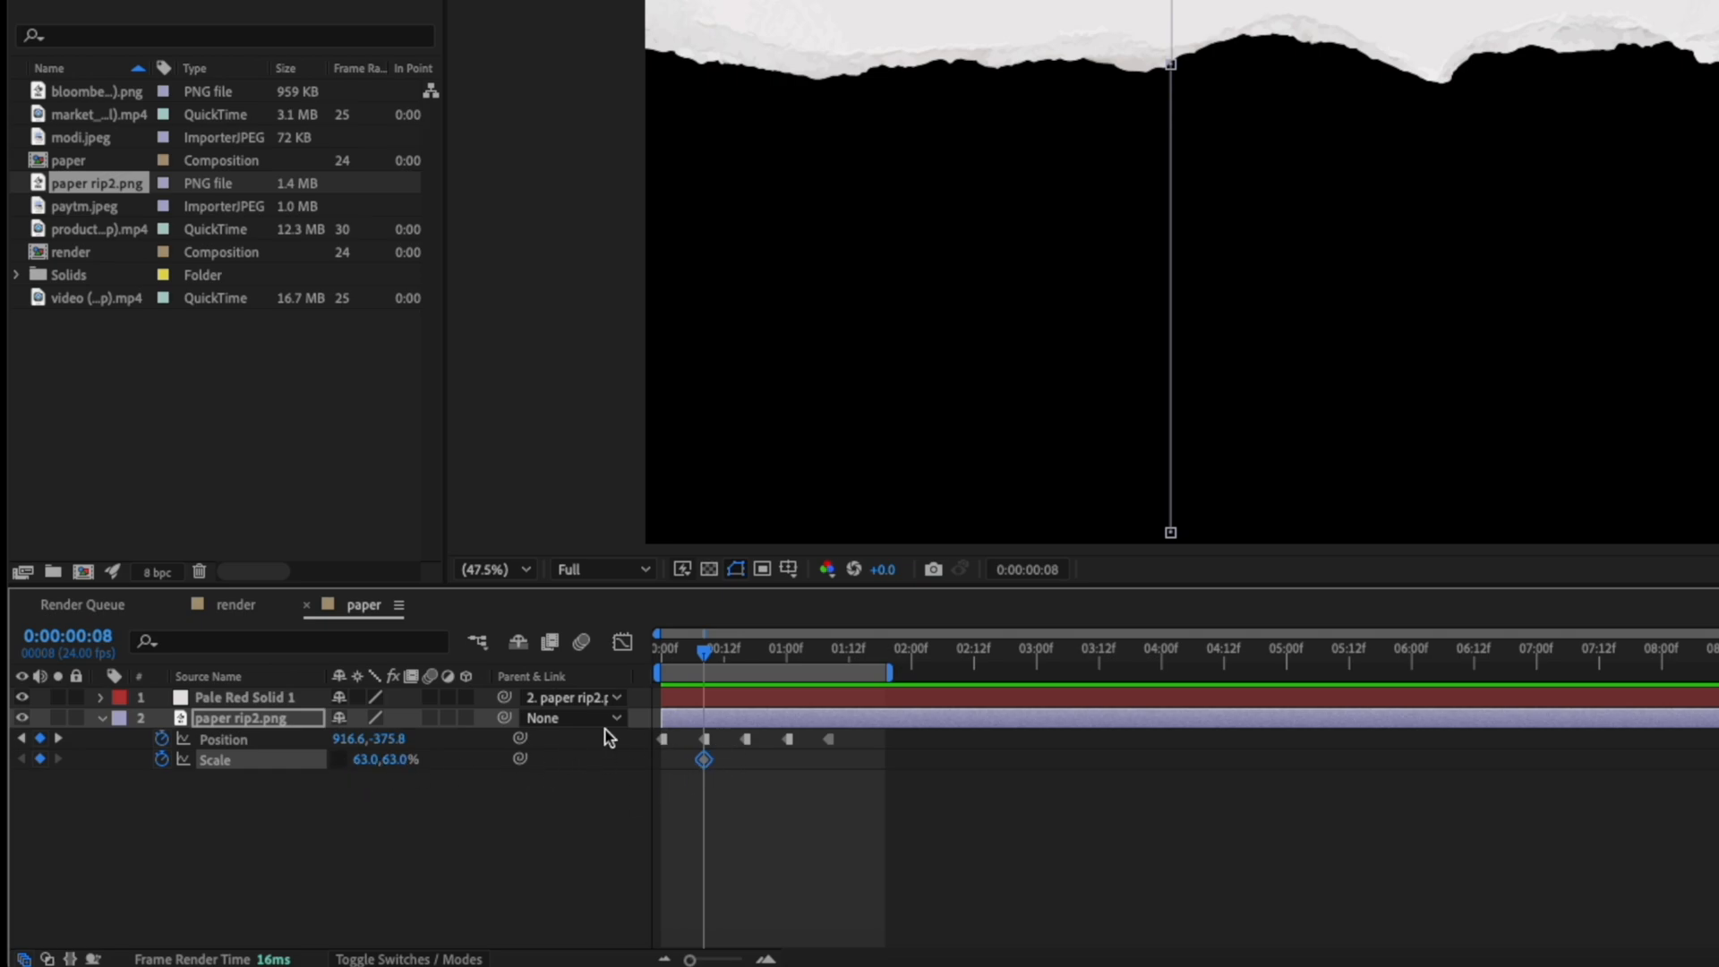
# Step: At 0:00:00:16, keyframe the paper's Scale with unlinked proportions and -63% horizontally to mirror the torn edge
pyautogui.press('space')
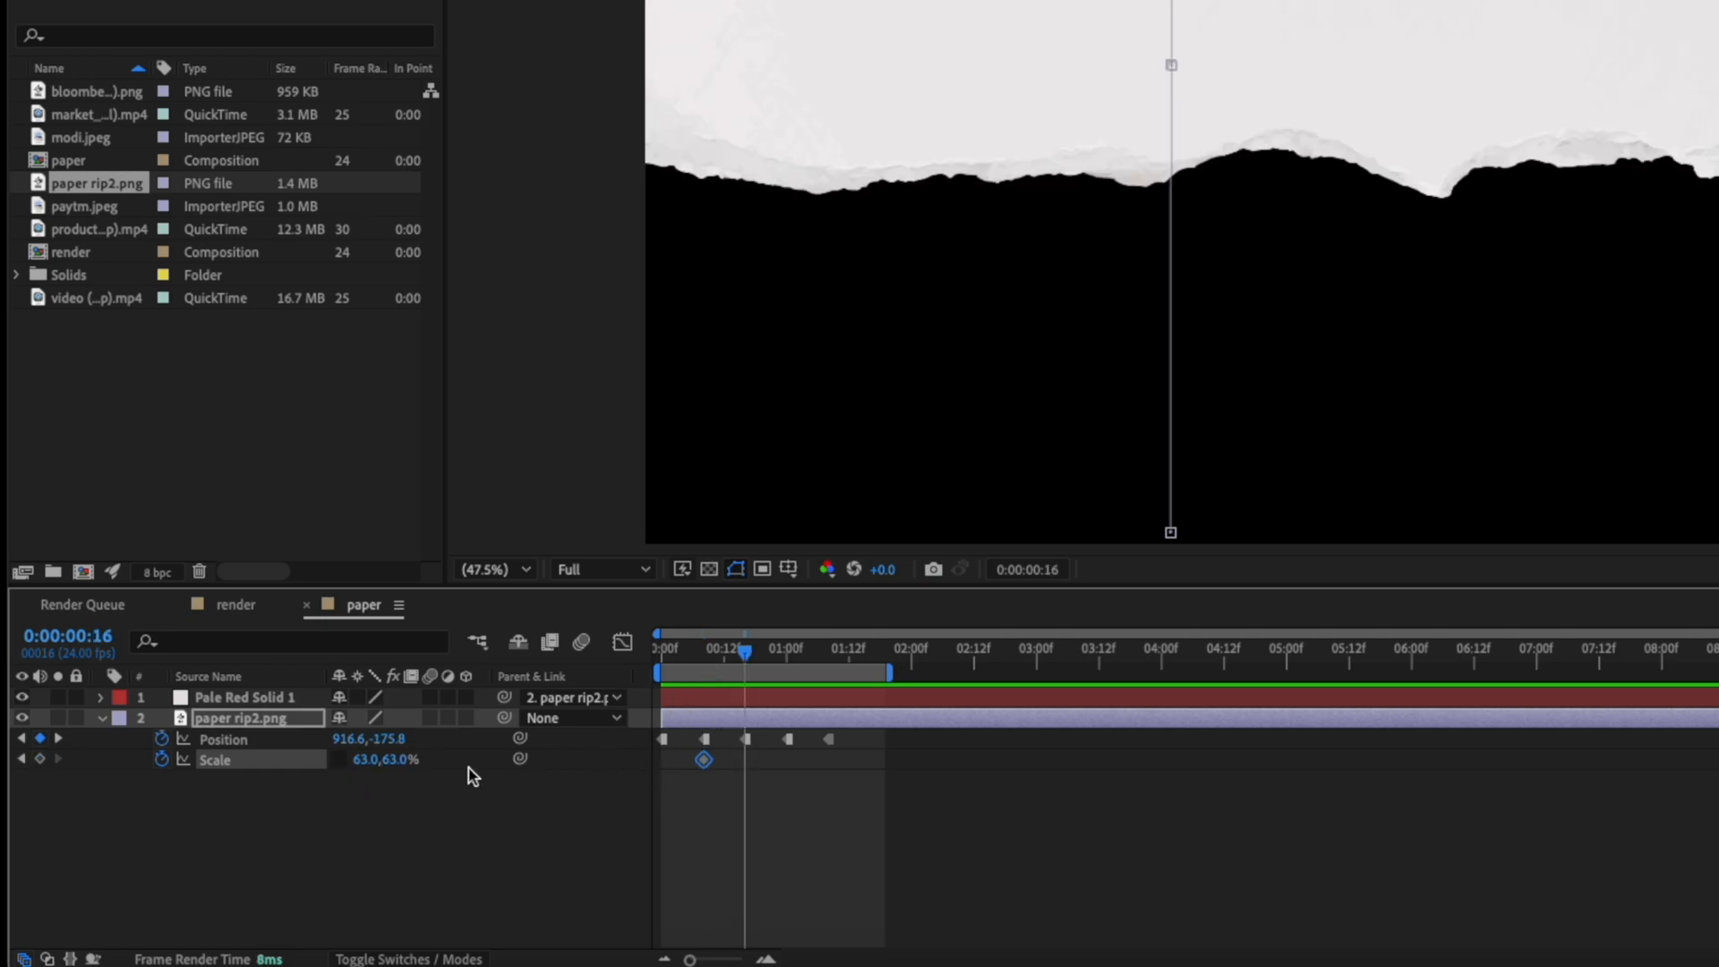
pyautogui.click(39, 758)
pyautogui.click(364, 760)
pyautogui.write('-63')
pyautogui.press('Return')
# Step: Copy the paper's first Scale keyframe and paste it at 0:00:01:00, on the fourth Position keyframe
pyautogui.moveTo(745, 654); pyautogui.dragTo(788, 667)
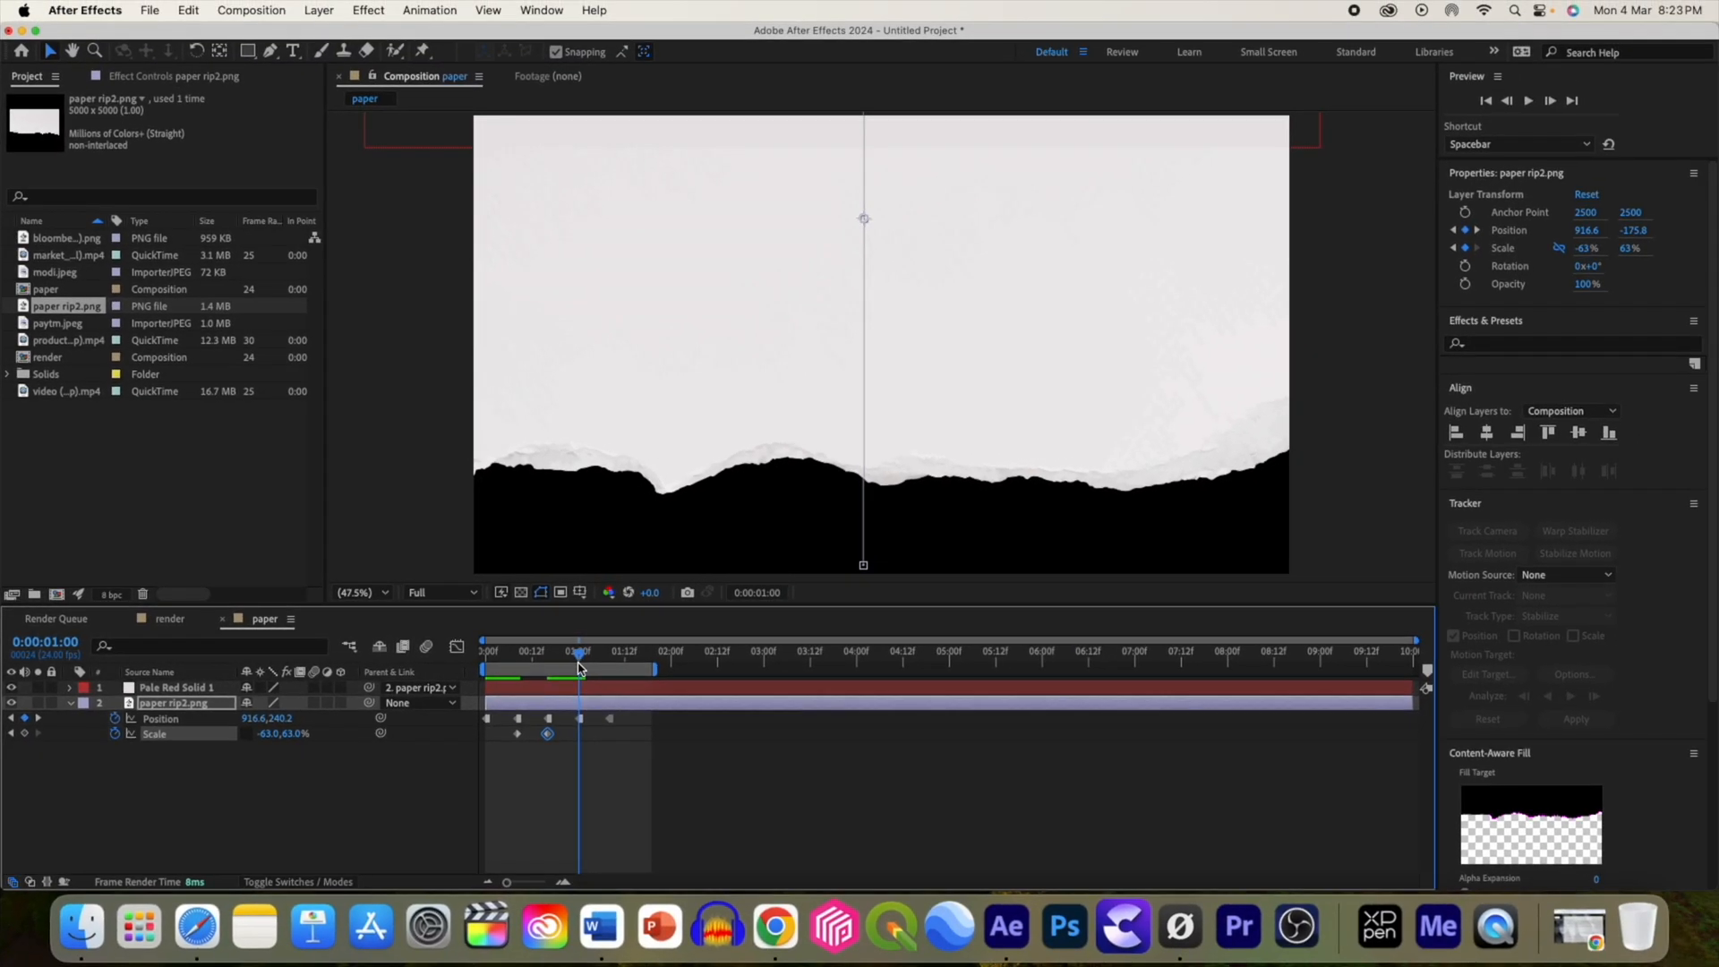
pyautogui.click(516, 733)
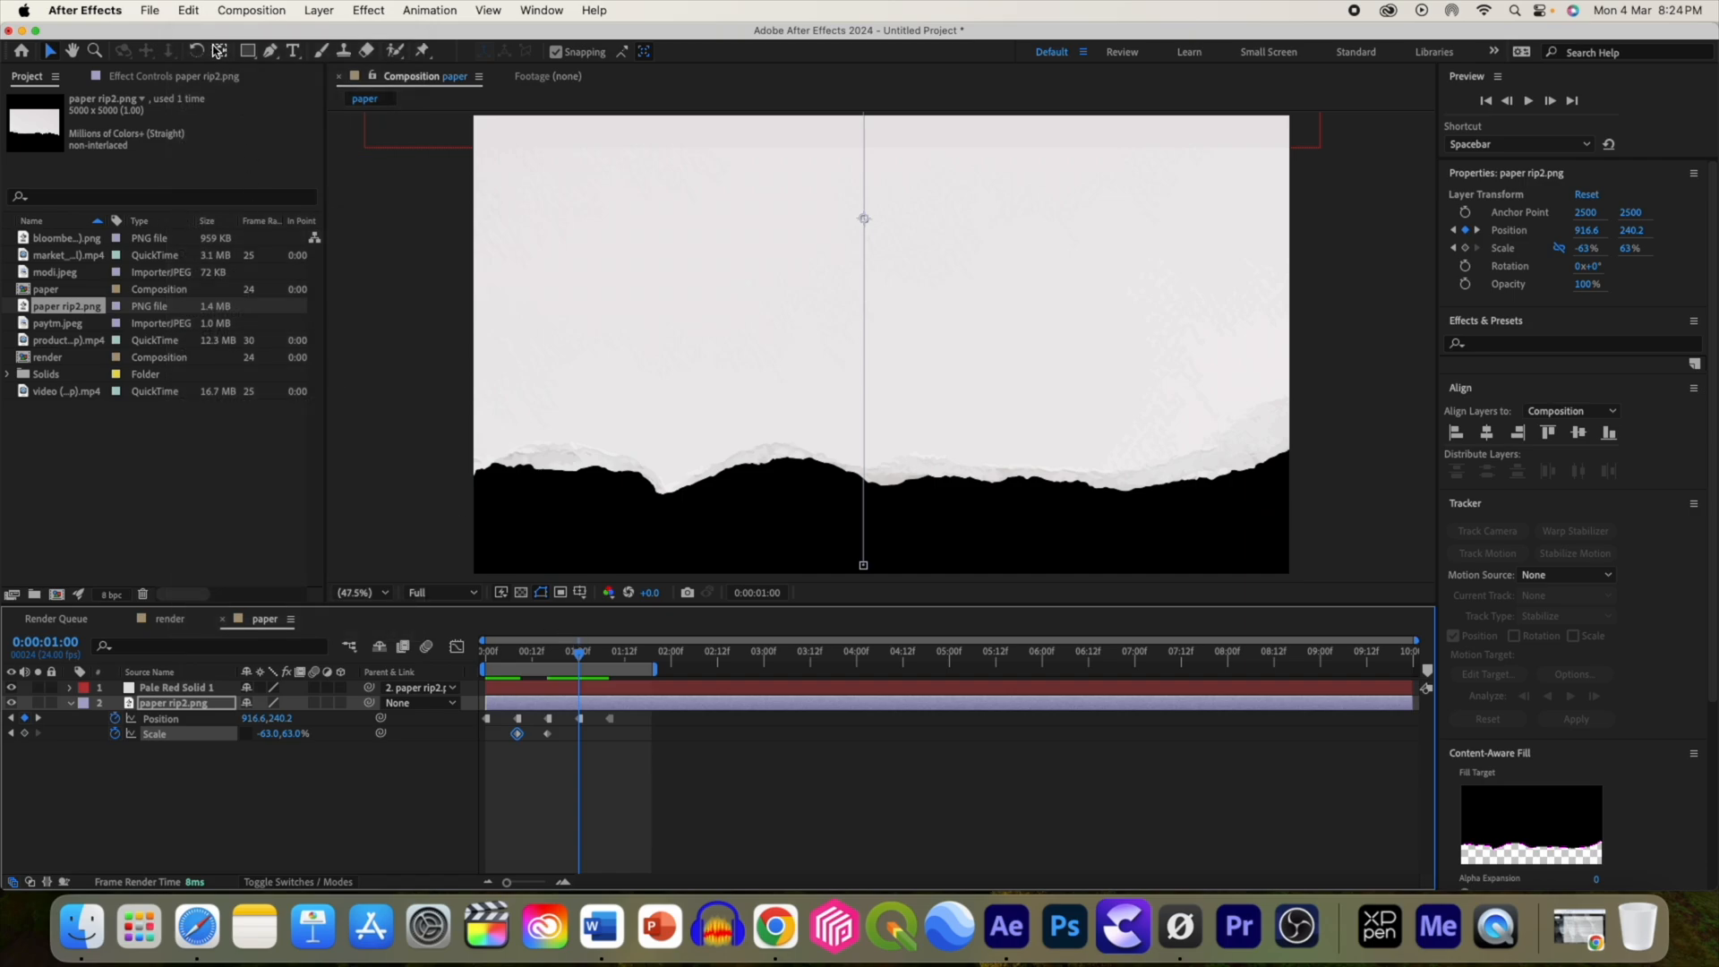
pyautogui.click(188, 10)
pyautogui.click(192, 205)
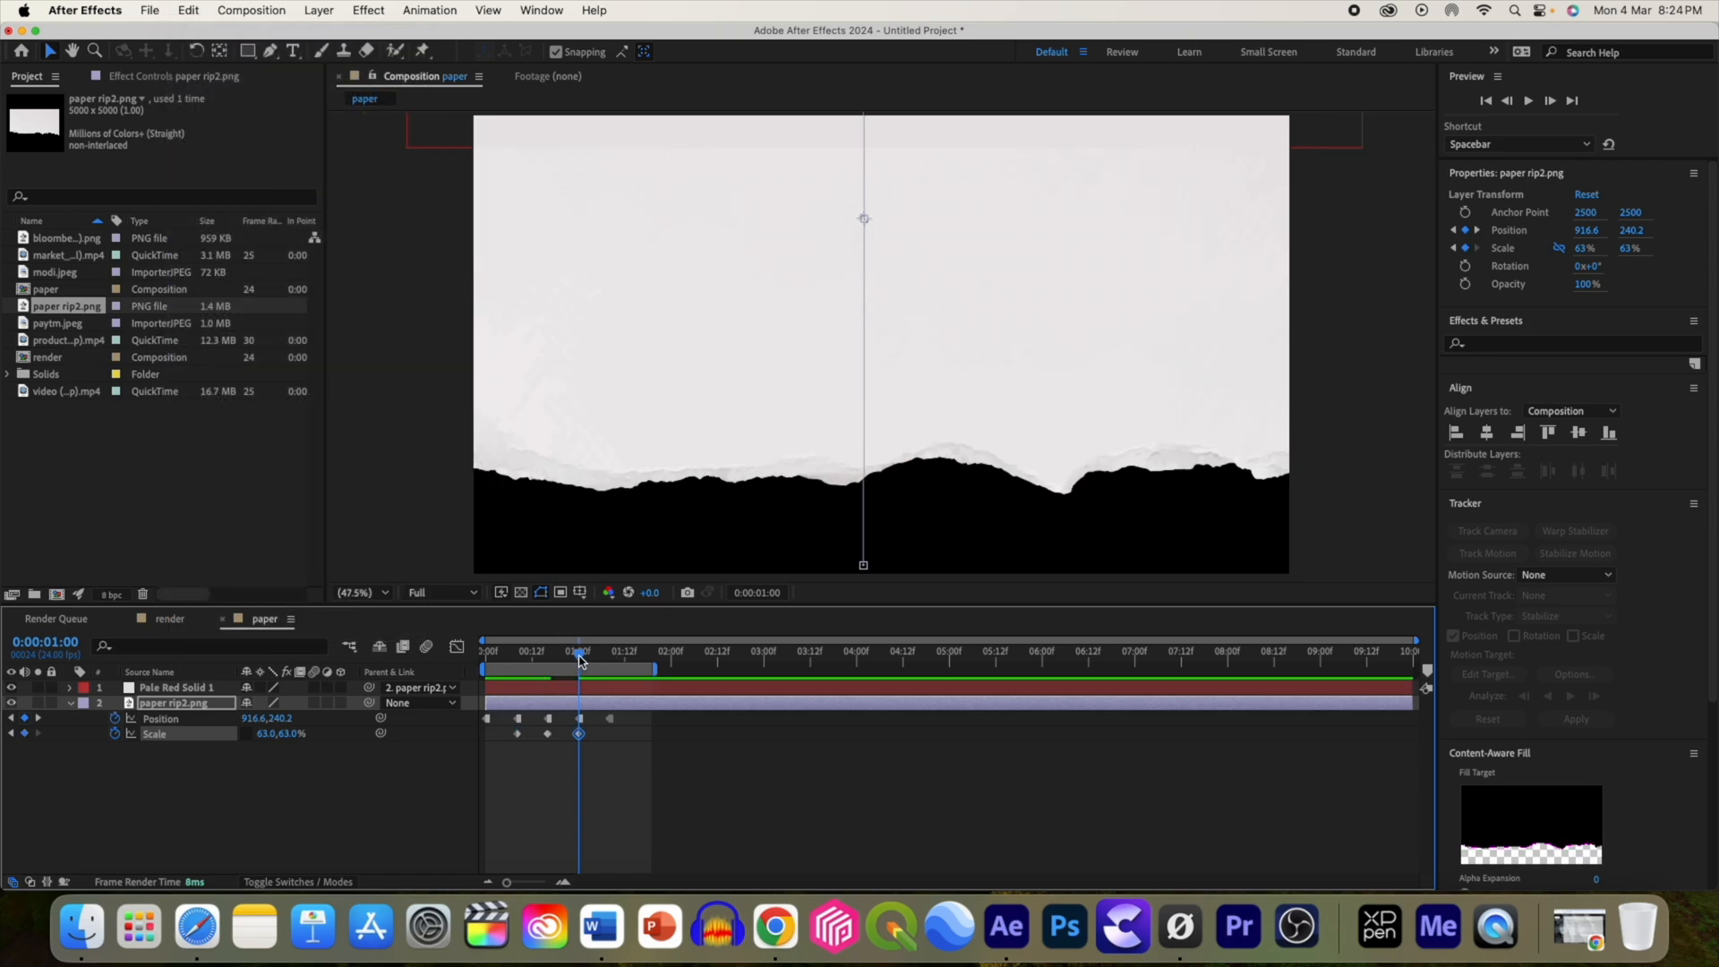
# Step: Convert all three of the paper's Scale keyframes to hold keyframes and preview the animation
pyautogui.moveTo(578, 653); pyautogui.dragTo(508, 665)
pyautogui.moveTo(602, 760); pyautogui.dragTo(509, 729)
pyautogui.rightClick(578, 734)
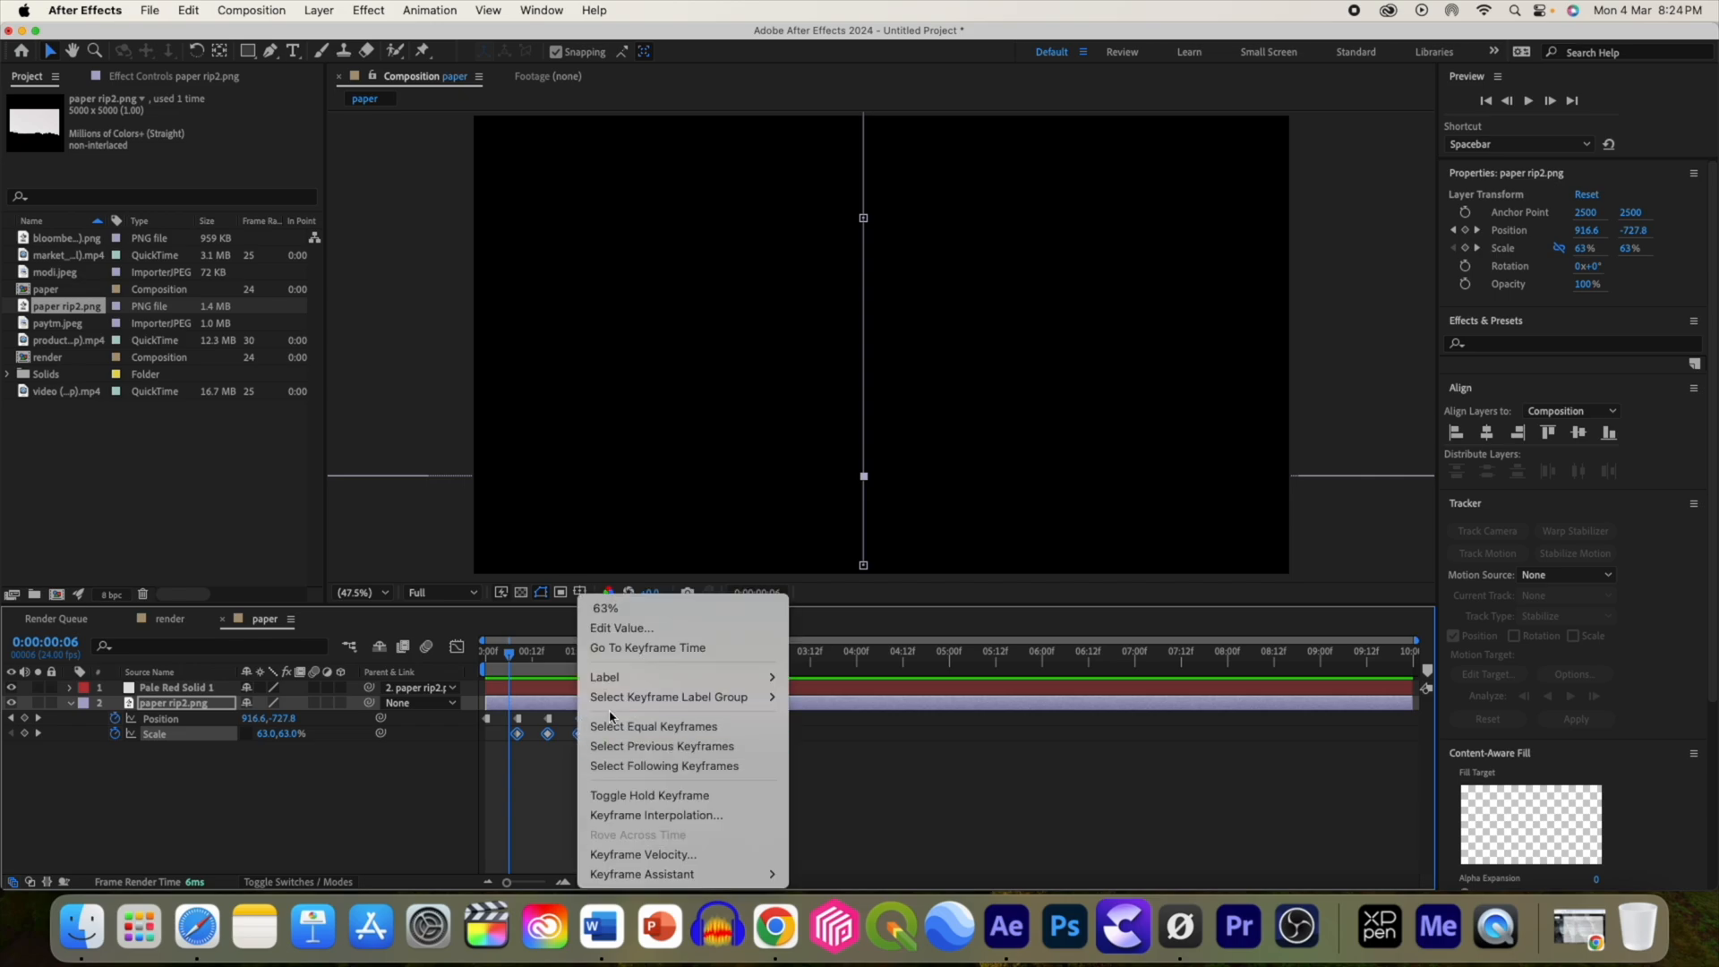
pyautogui.click(683, 795)
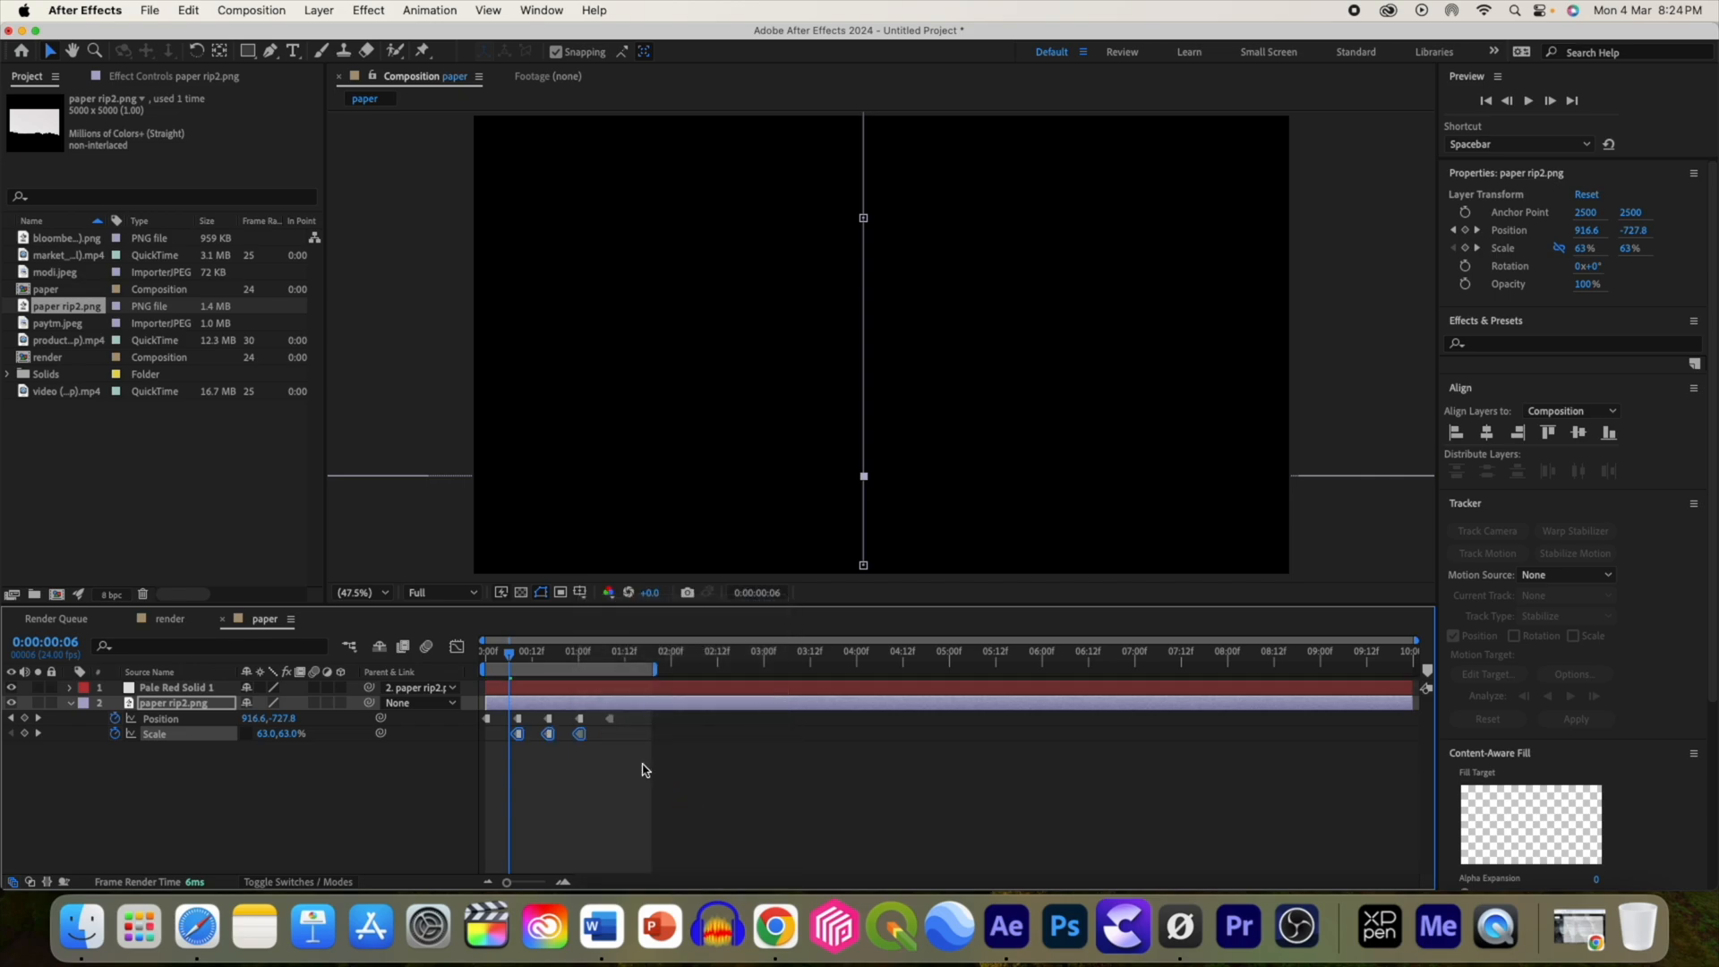
pyautogui.press('space')
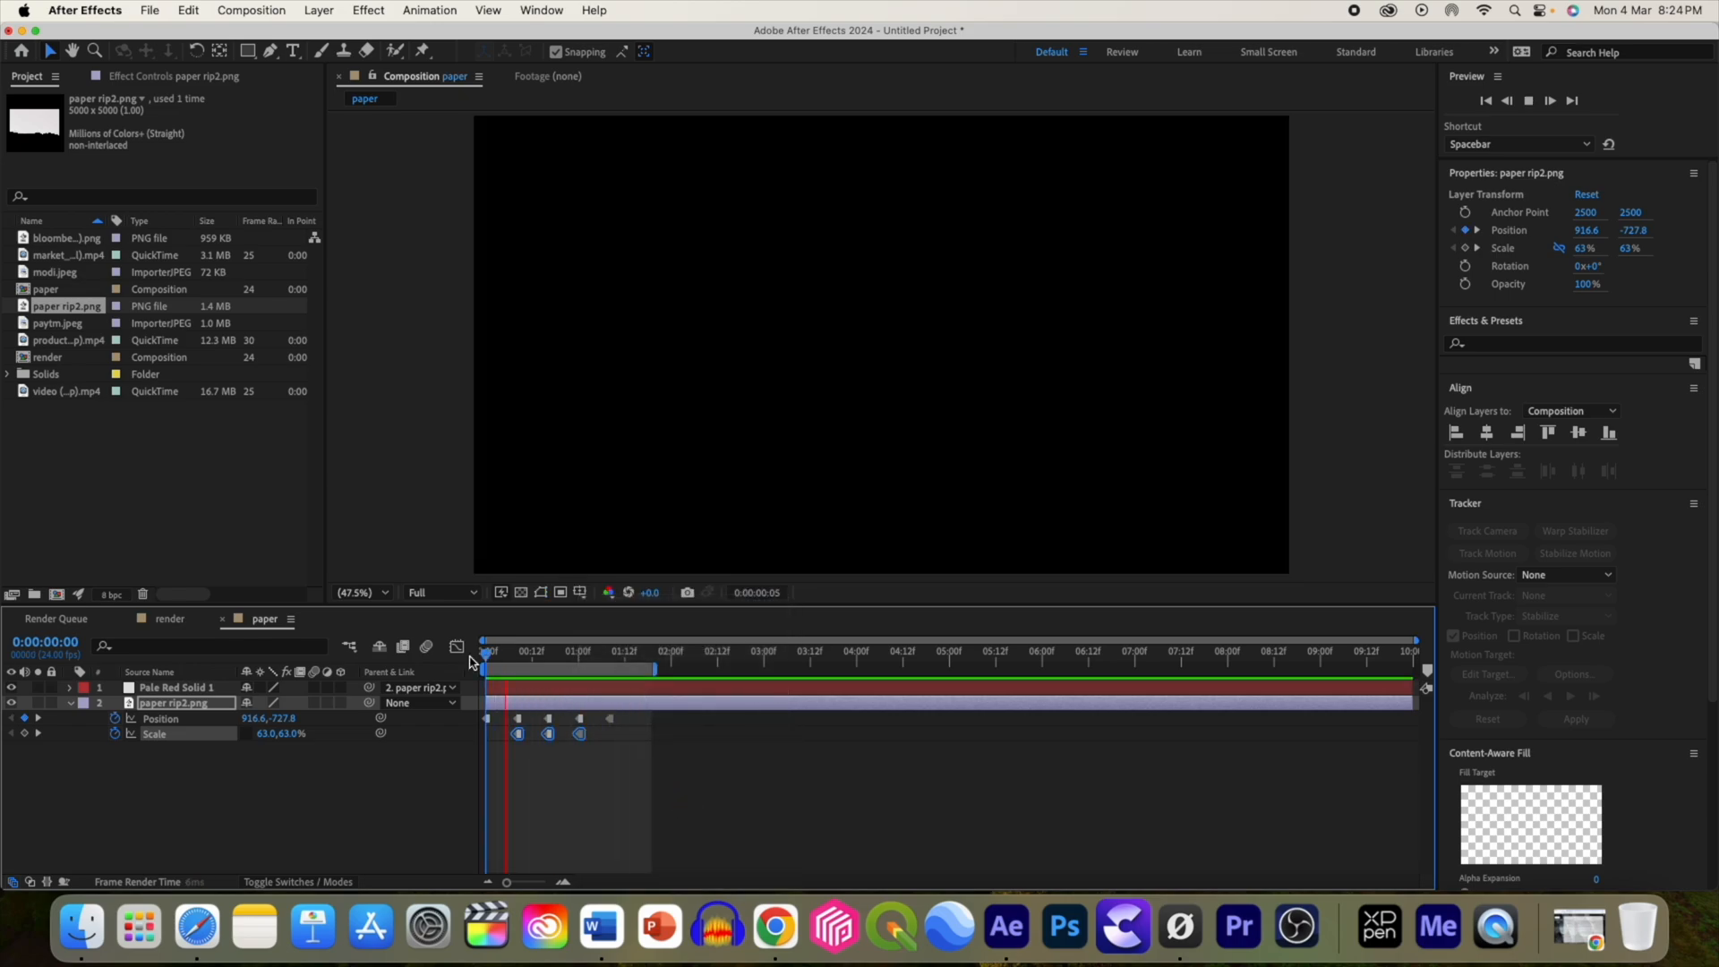
pyautogui.press('space')
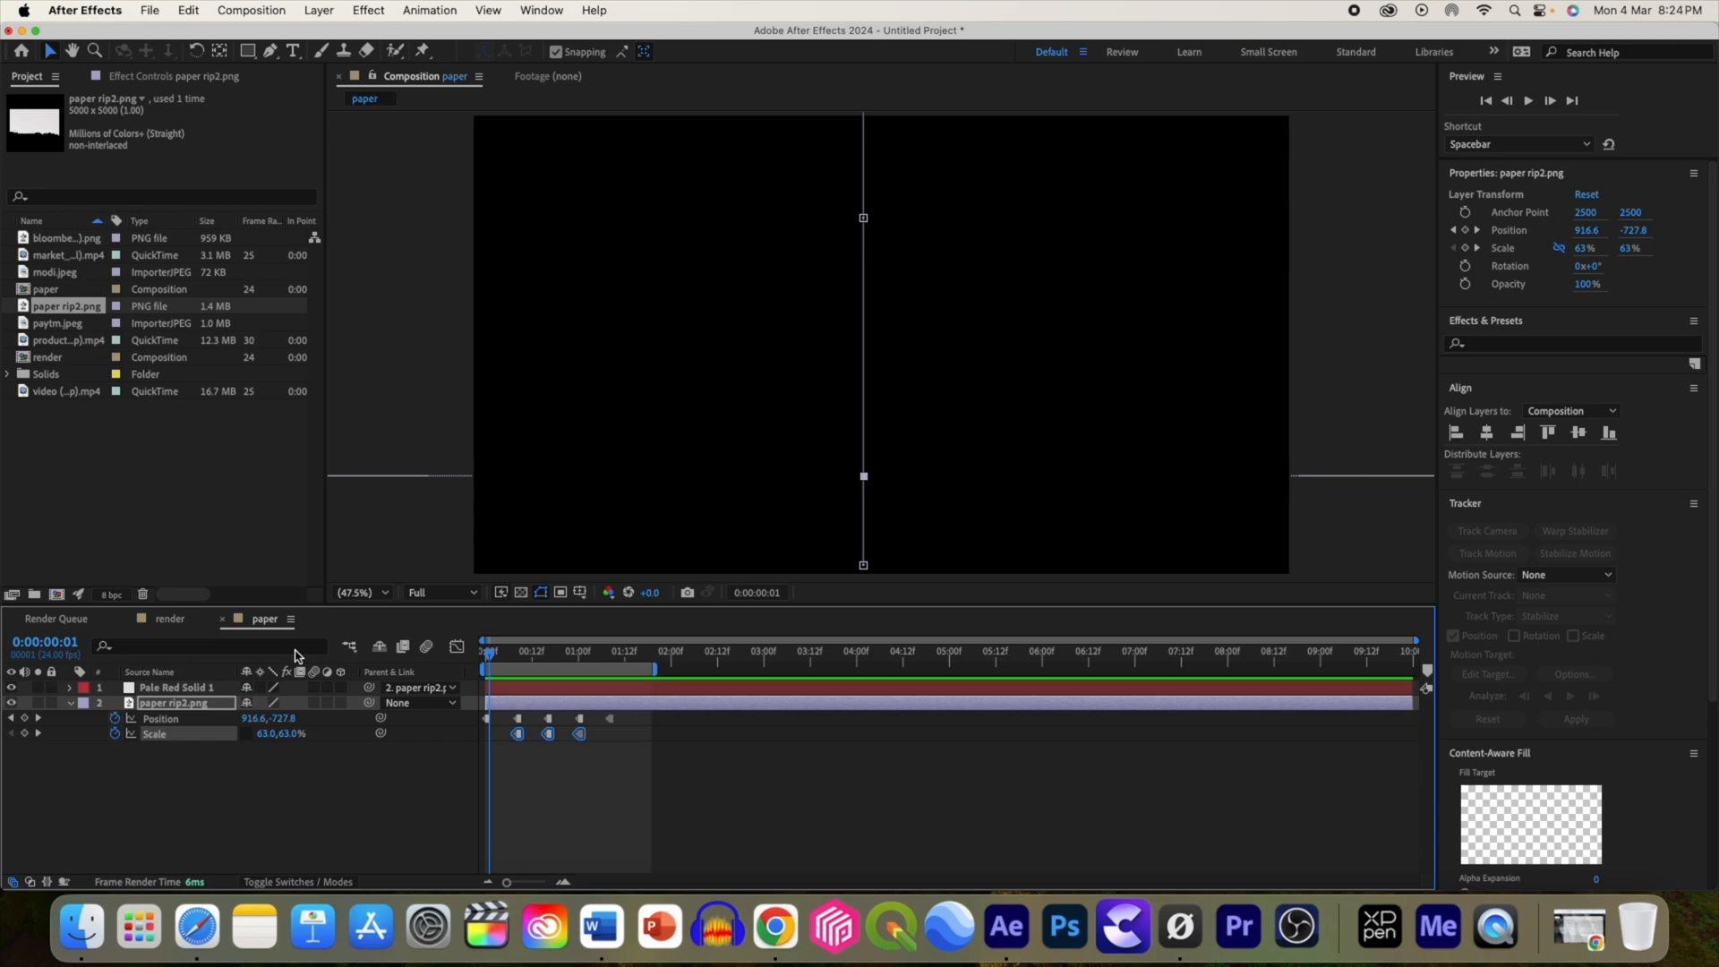
# Step: Add the paper composition as the uppermost layer of the render composition, starting together with the production clip
pyautogui.click(172, 619)
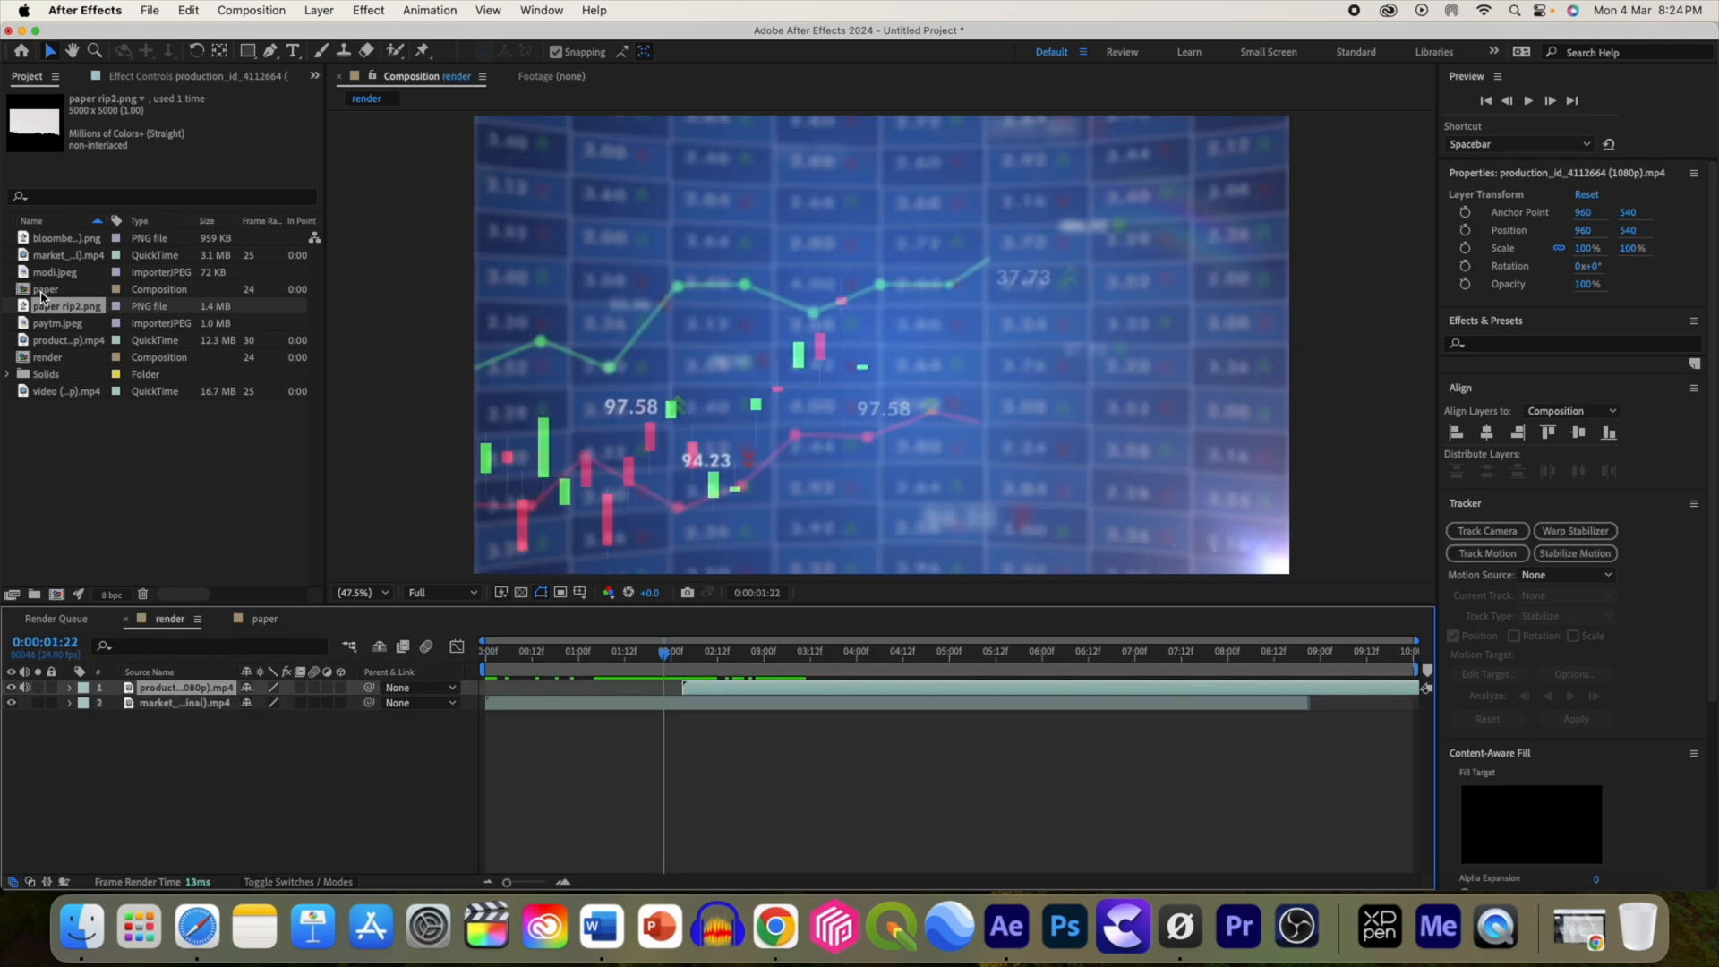
pyautogui.moveTo(41, 295); pyautogui.dragTo(518, 692)
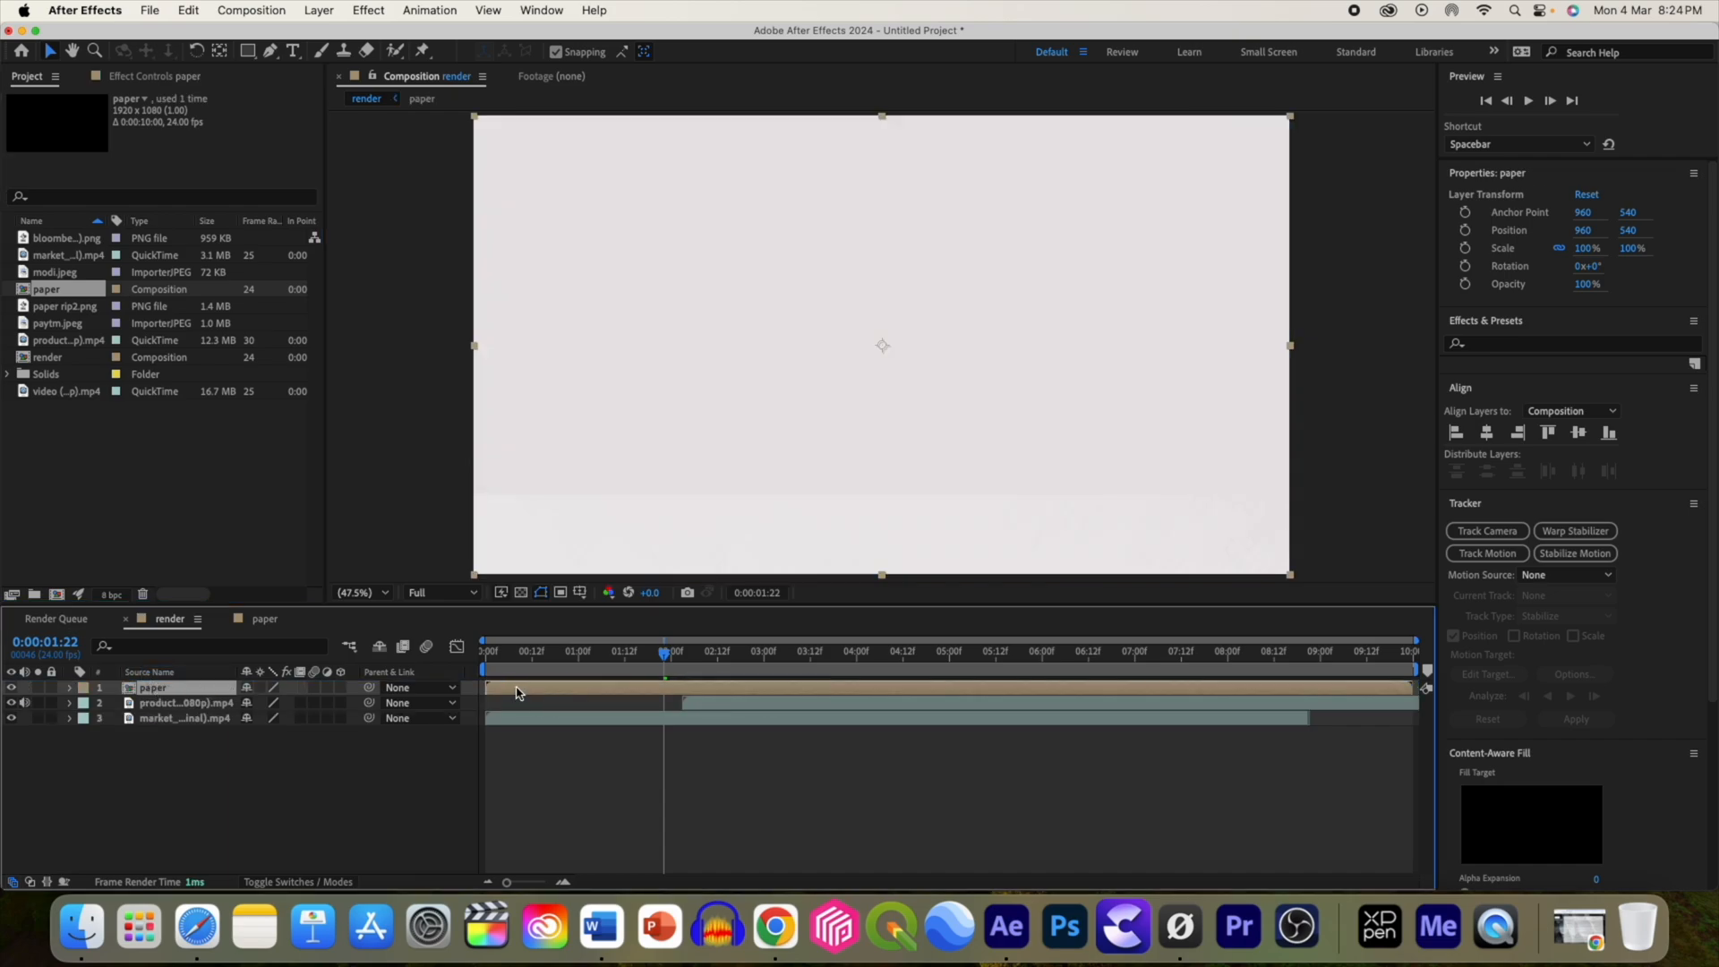
pyautogui.press('space')
# Step: Show the track matte settings and set the production clip's alpha matte to the paper layer, then check a nearby frame
pyautogui.click(190, 705)
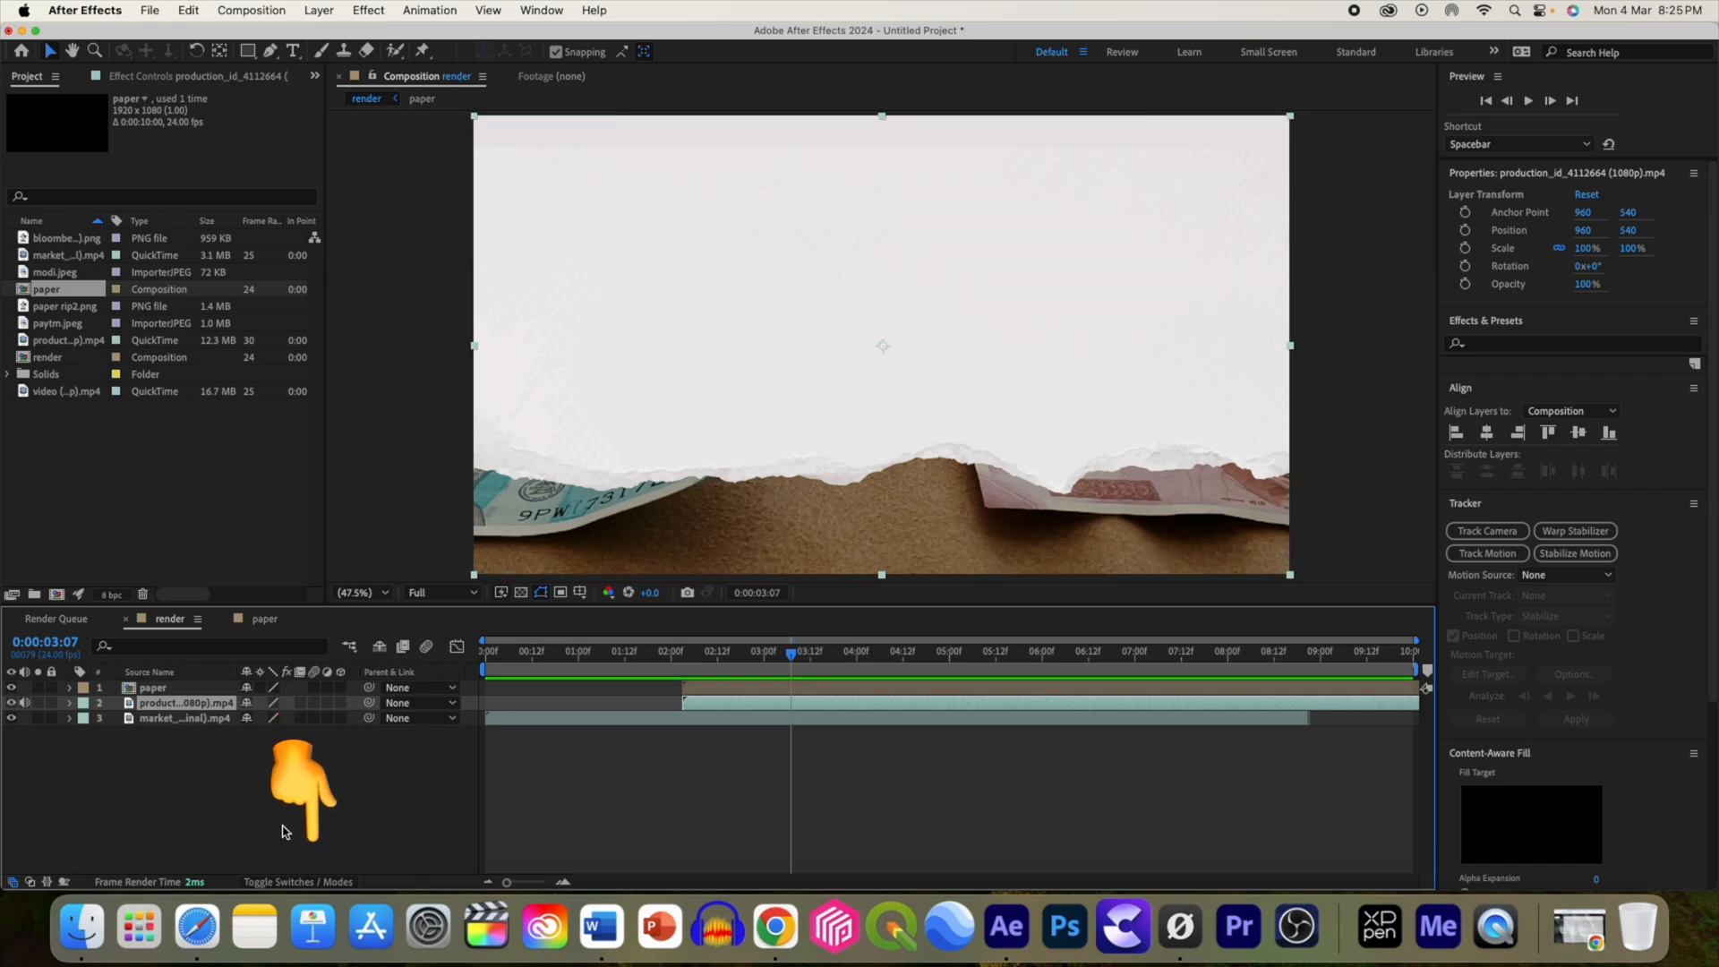
pyautogui.click(286, 881)
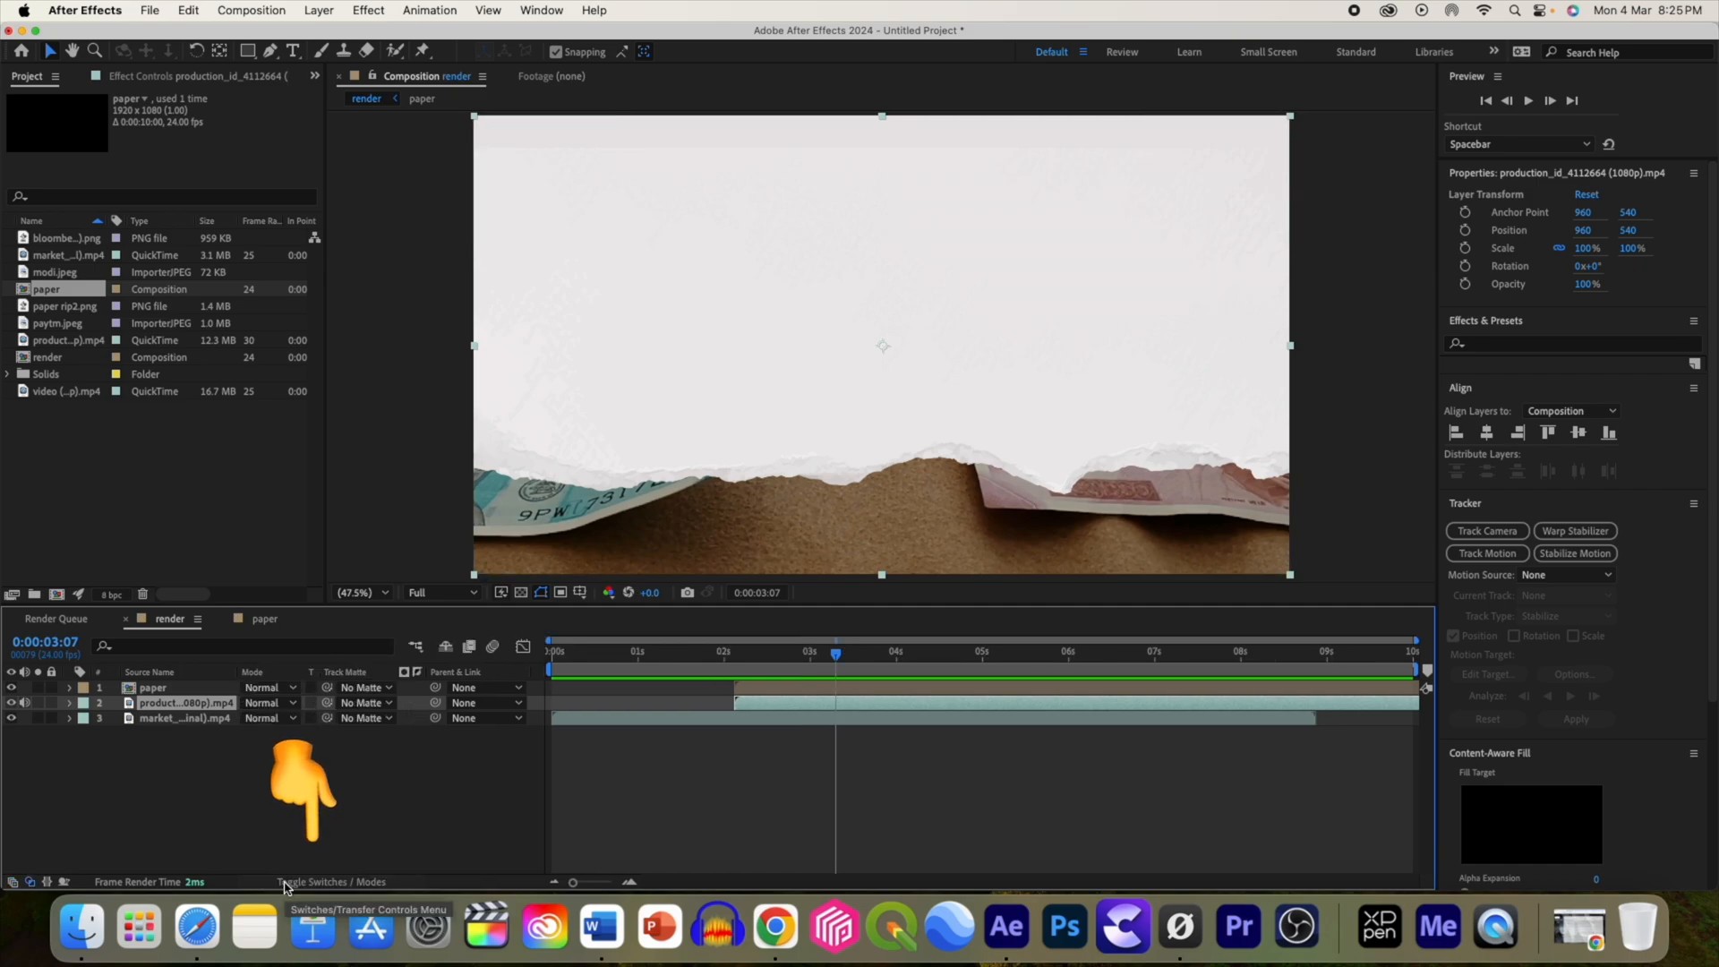
pyautogui.click(367, 704)
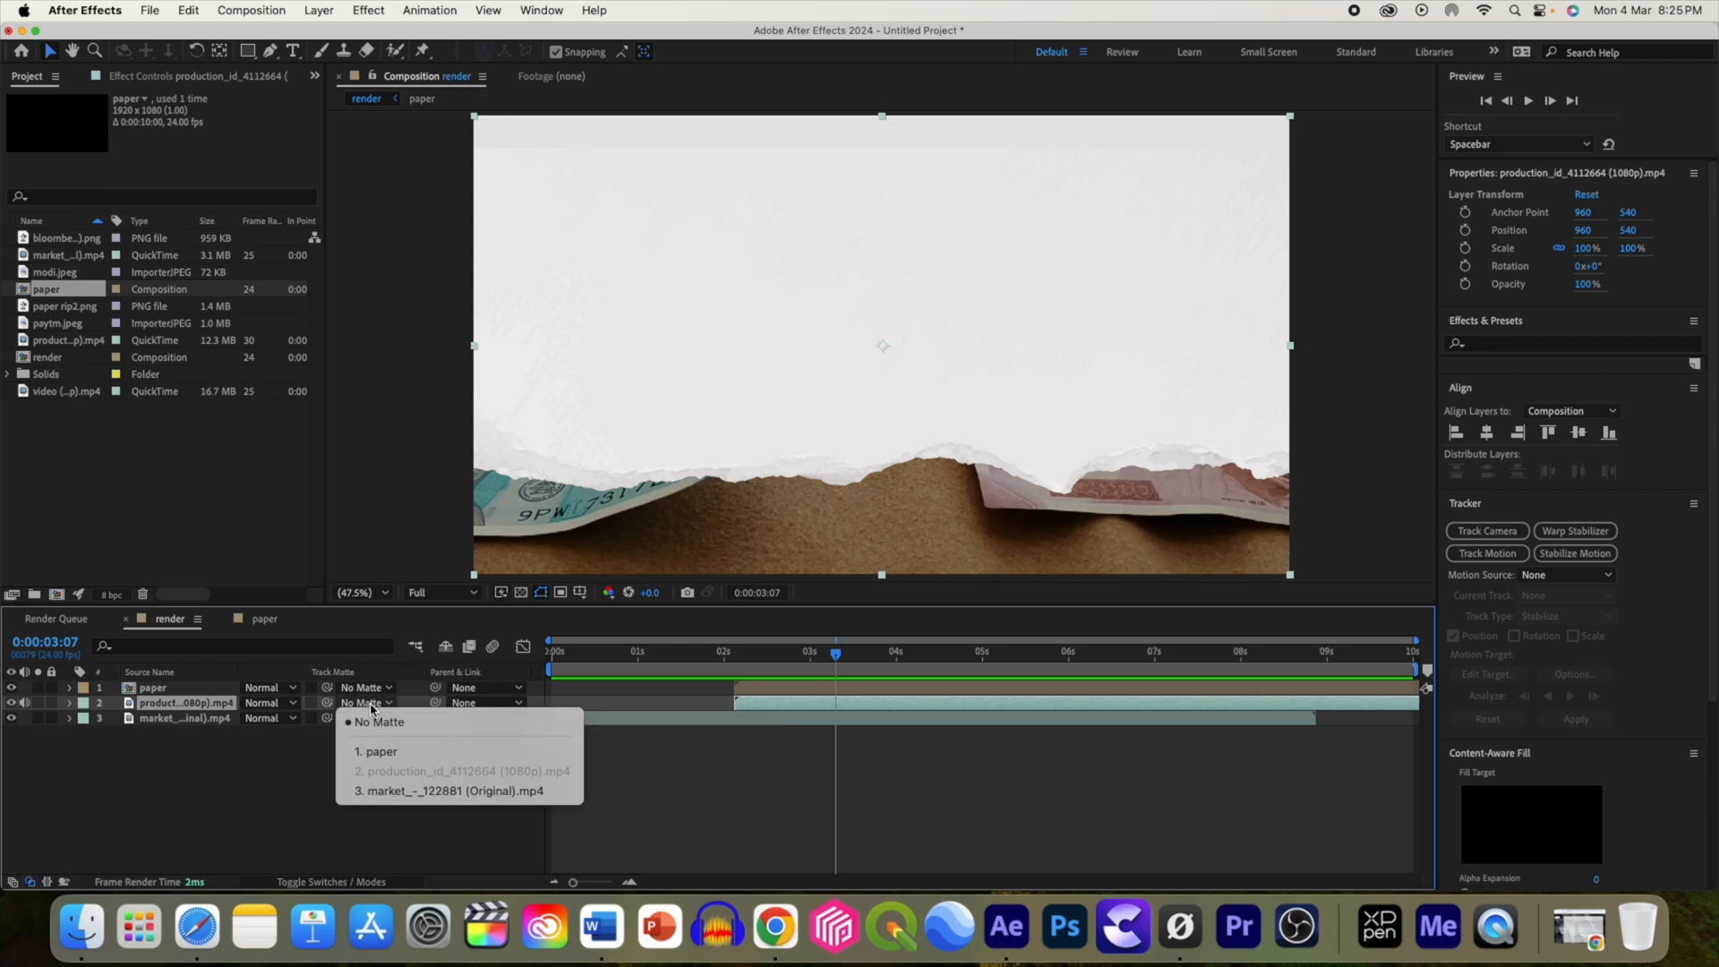
pyautogui.click(397, 754)
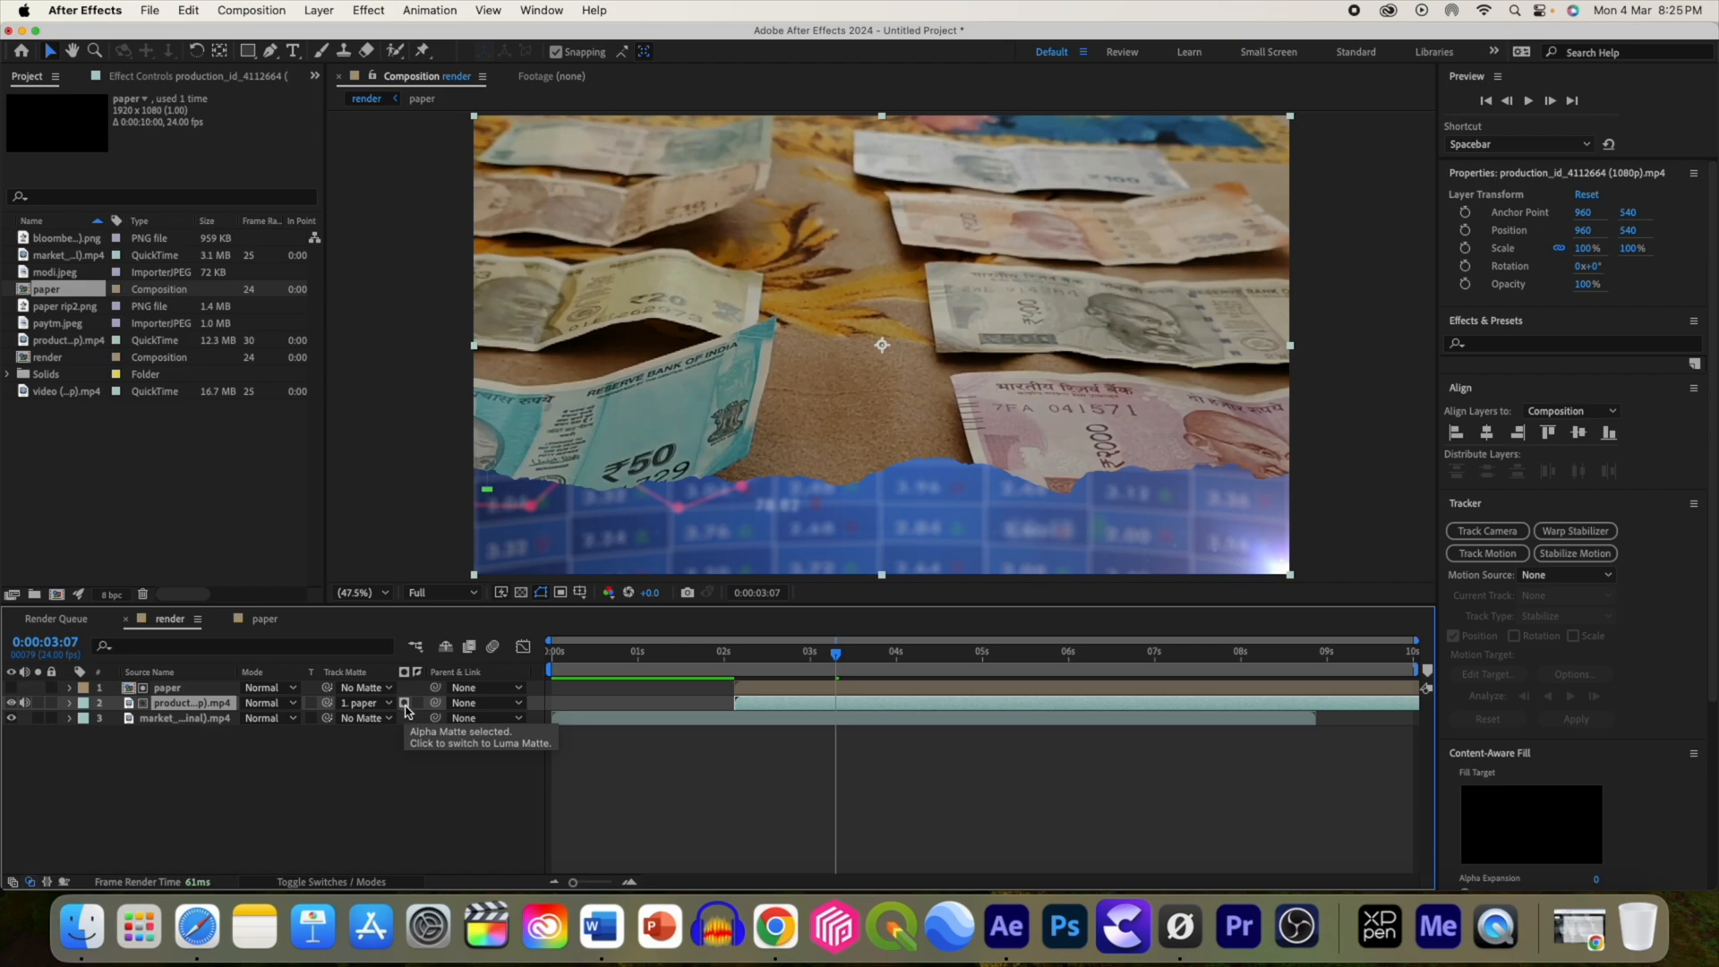
pyautogui.moveTo(836, 654)
pyautogui.mouseDown()
pyautogui.moveTo(707, 654)
pyautogui.moveTo(831, 659)
pyautogui.mouseUp()
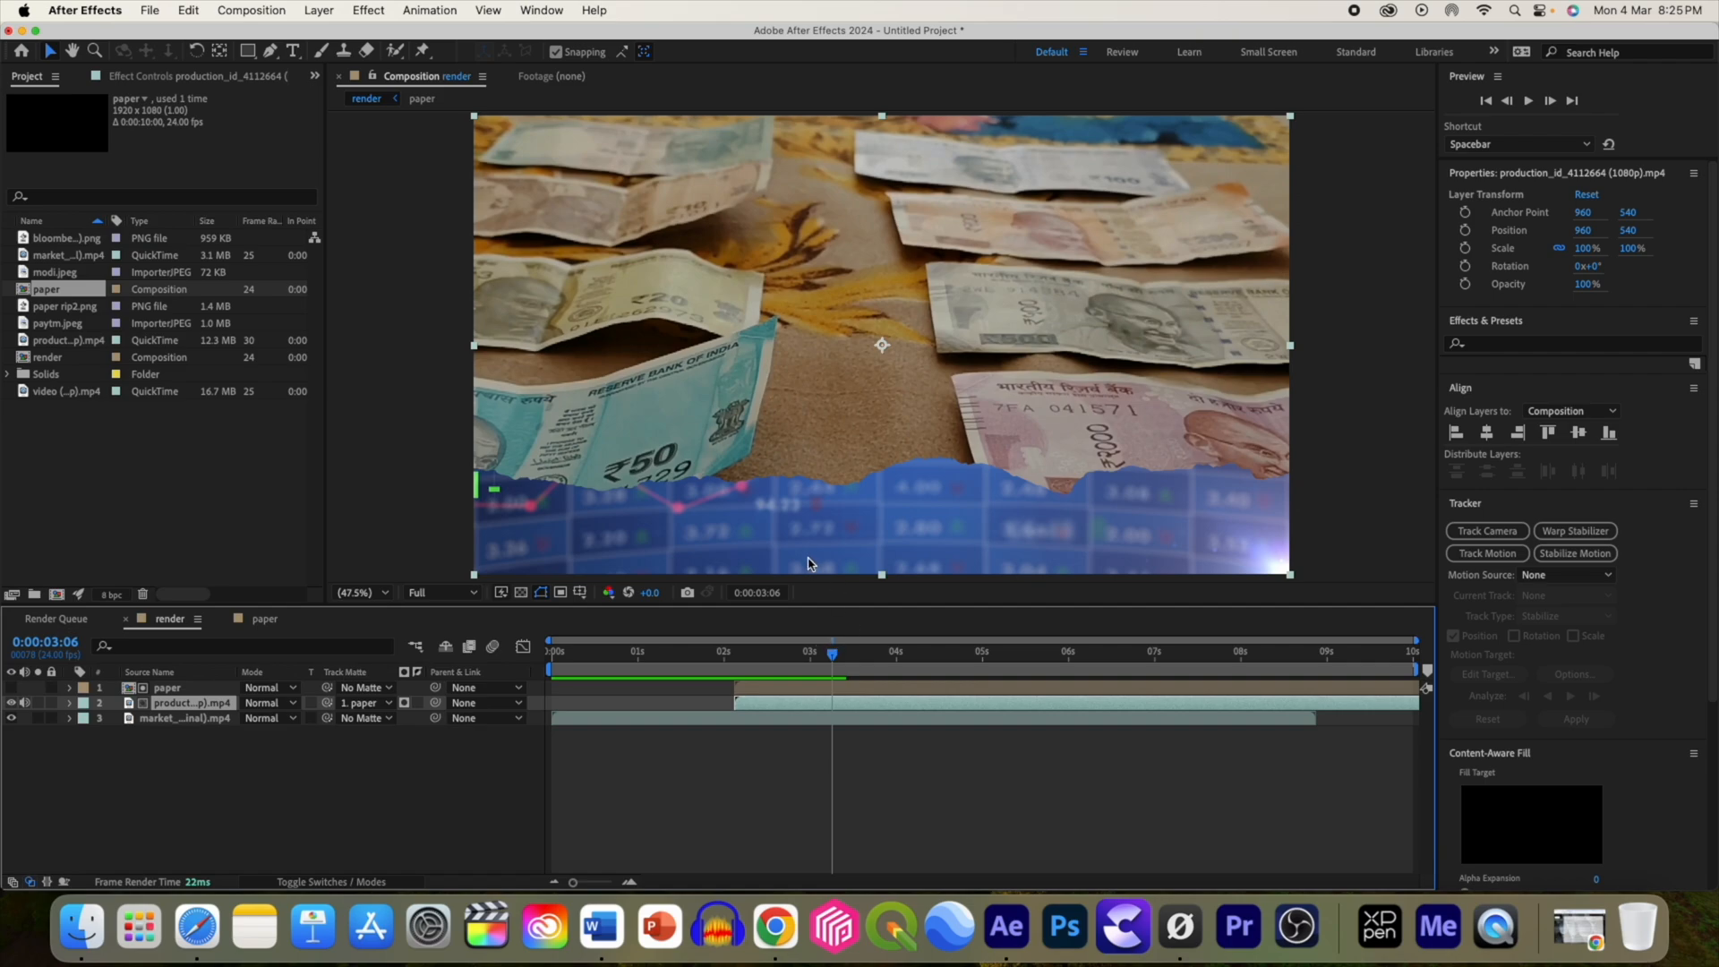
# Step: Add a second paper composition beneath the production clip, align it with the clip's start, and shift it down to 960, 565.3
pyautogui.click(45, 292)
pyautogui.moveTo(45, 292); pyautogui.dragTo(98, 716)
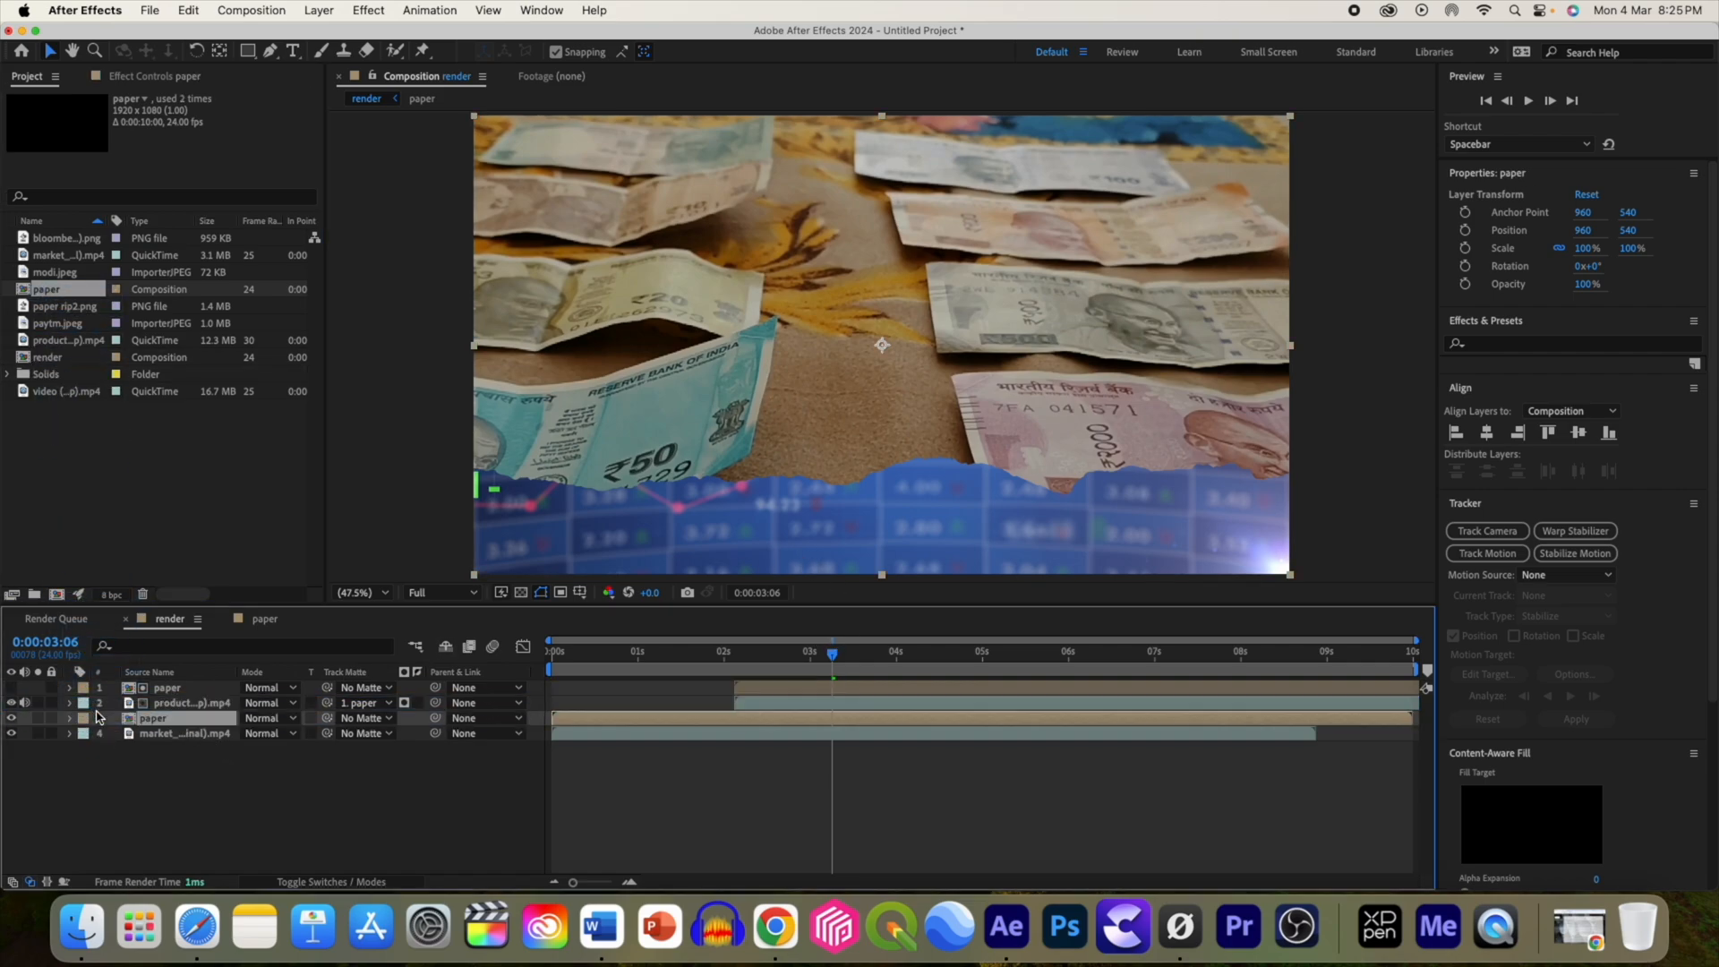
pyautogui.moveTo(574, 717); pyautogui.dragTo(757, 717)
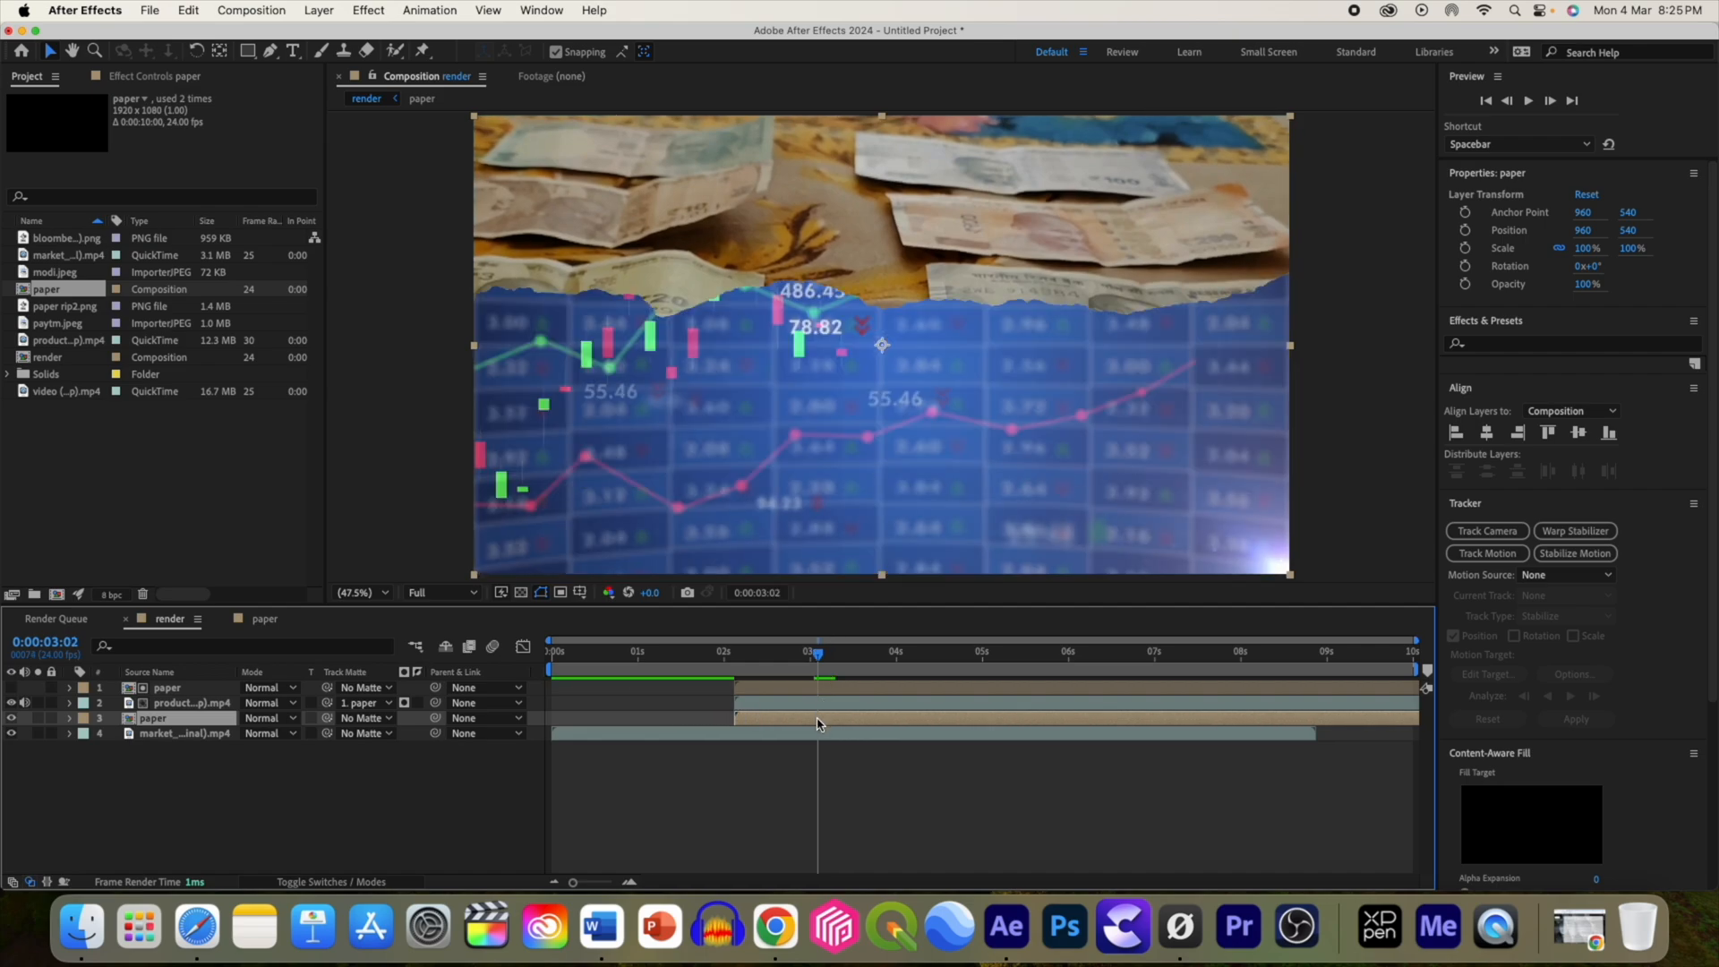
pyautogui.moveTo(884, 350); pyautogui.dragTo(885, 360)
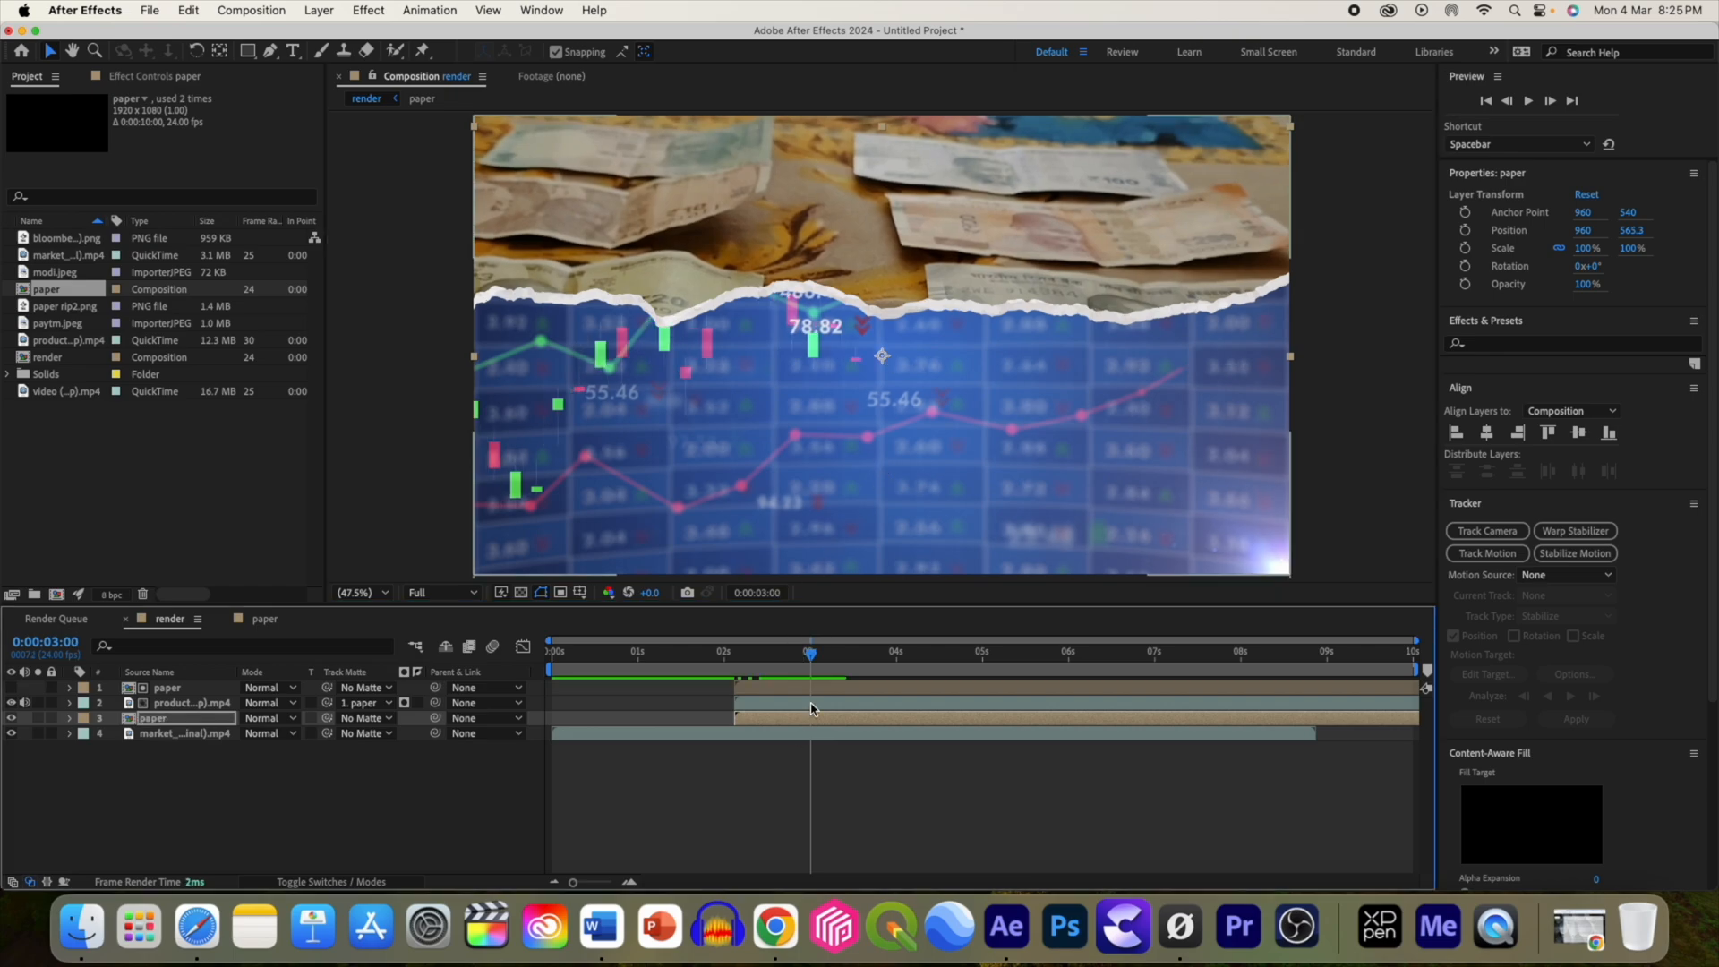
# Step: Apply Drop Shadow to the lower paper layer with distance 13 and softness 14, and preview the transition
pyautogui.click(812, 703)
pyautogui.click(808, 720)
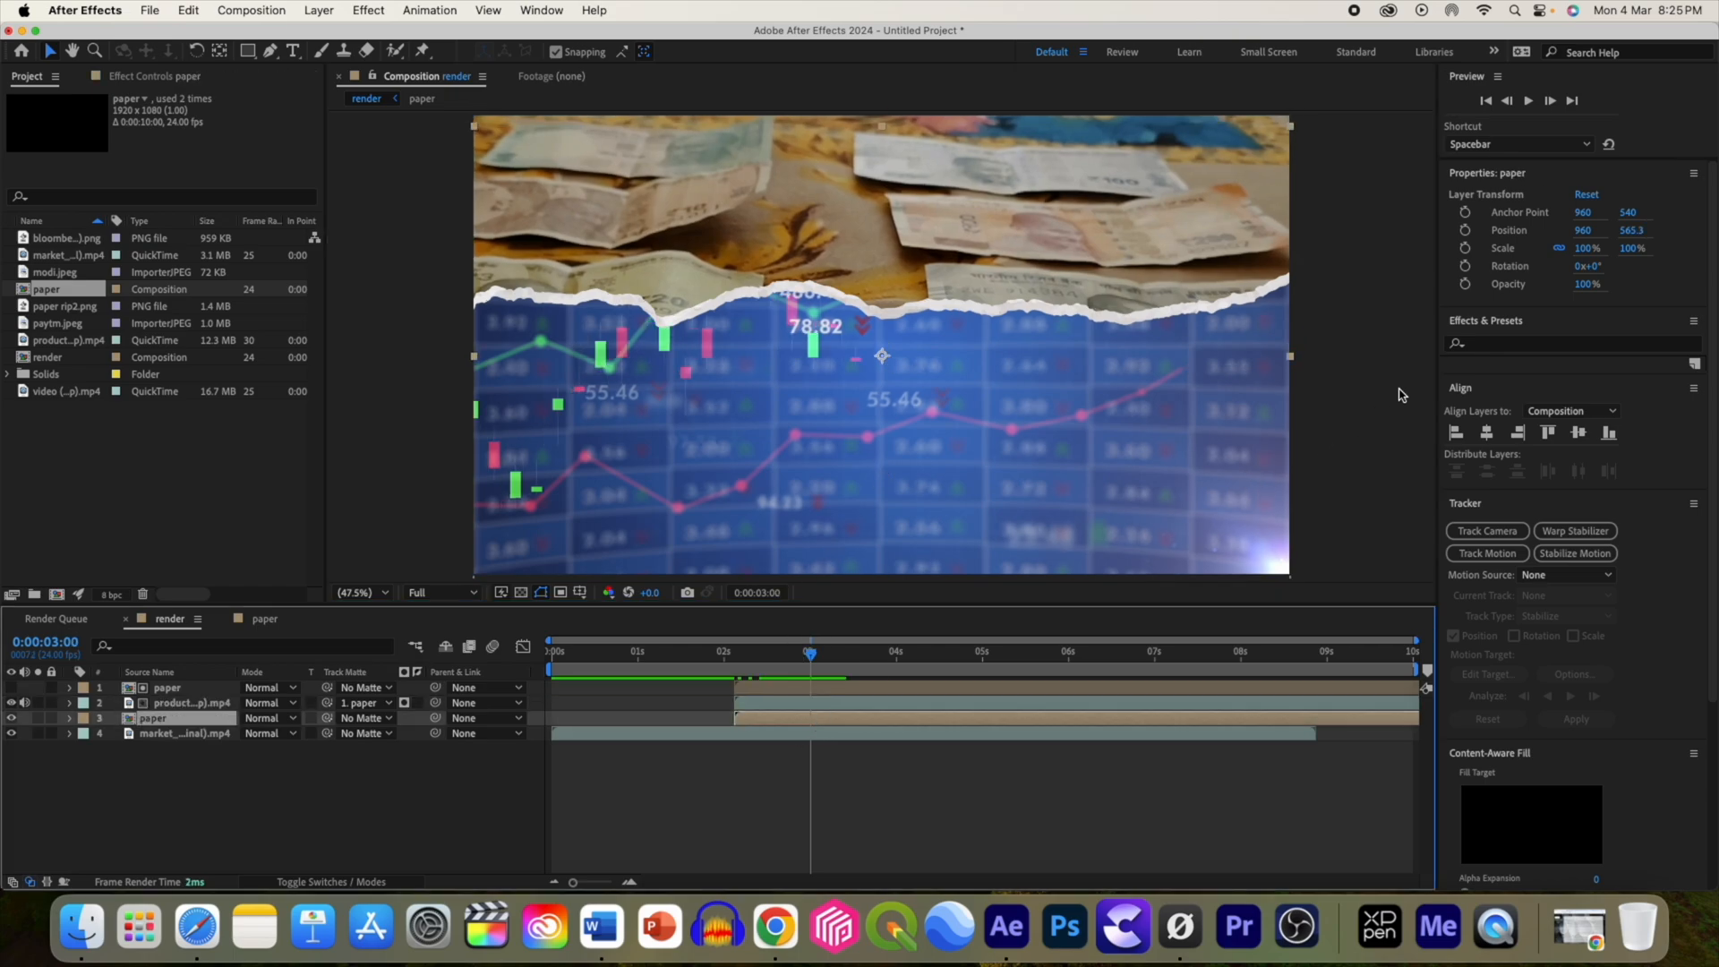
pyautogui.click(1493, 344)
pyautogui.write('drop')
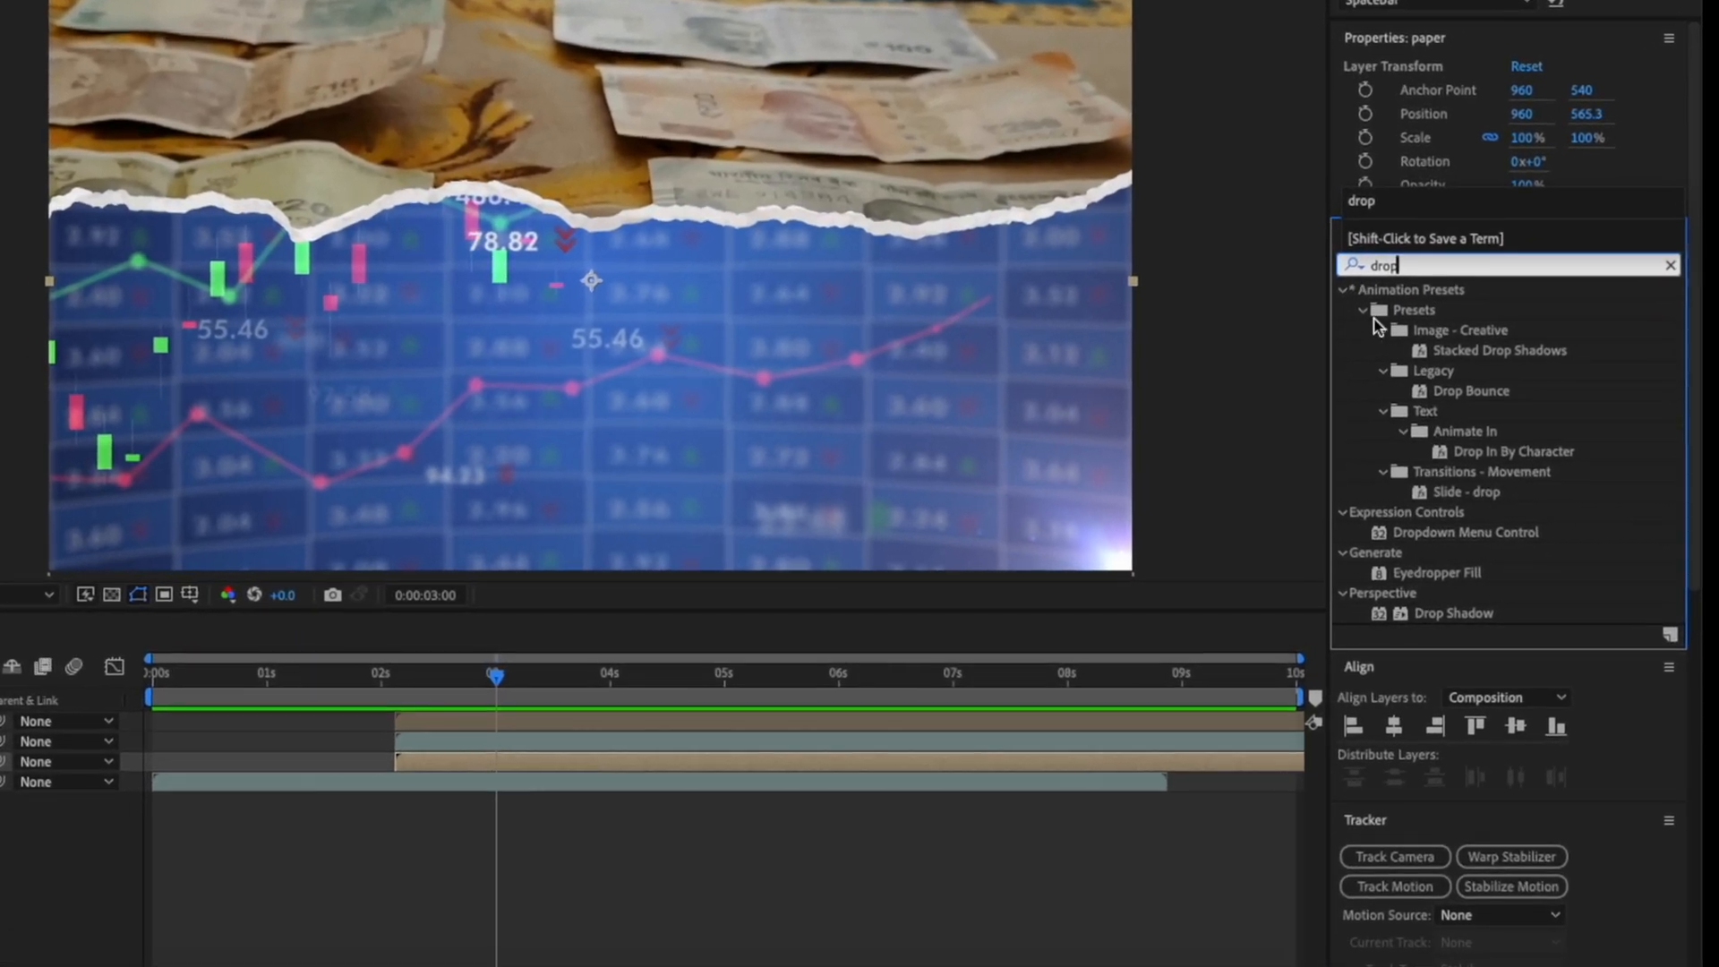
pyautogui.moveTo(1454, 612); pyautogui.dragTo(842, 771)
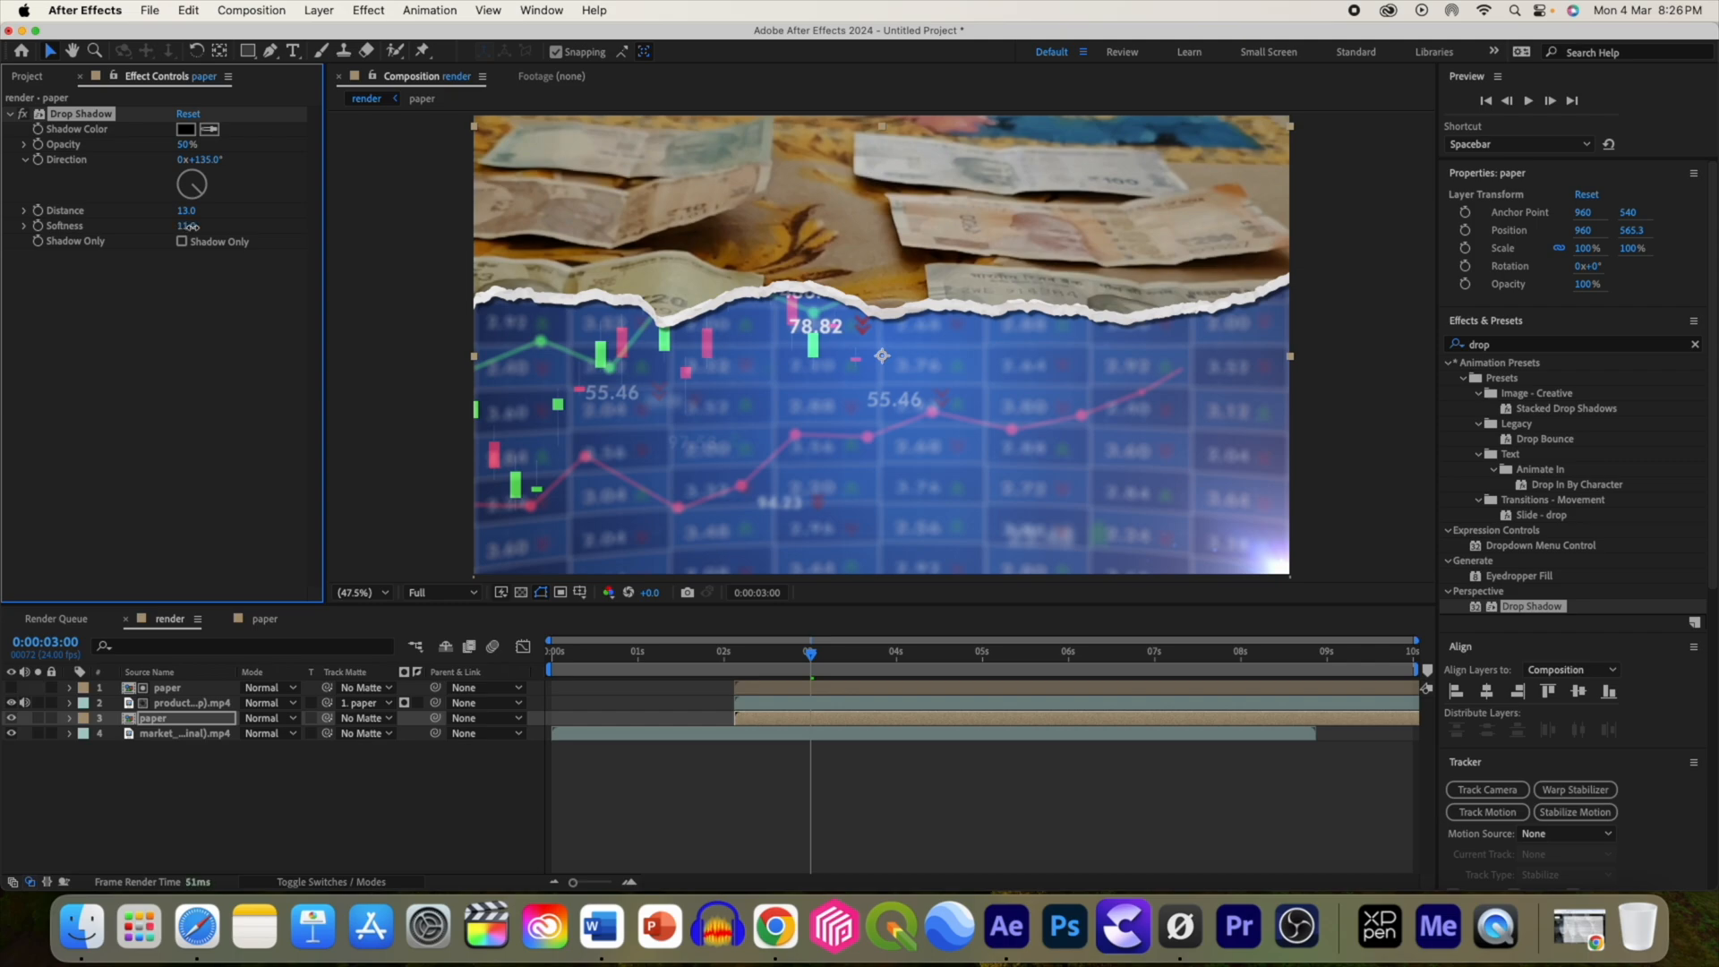
pyautogui.press('space')
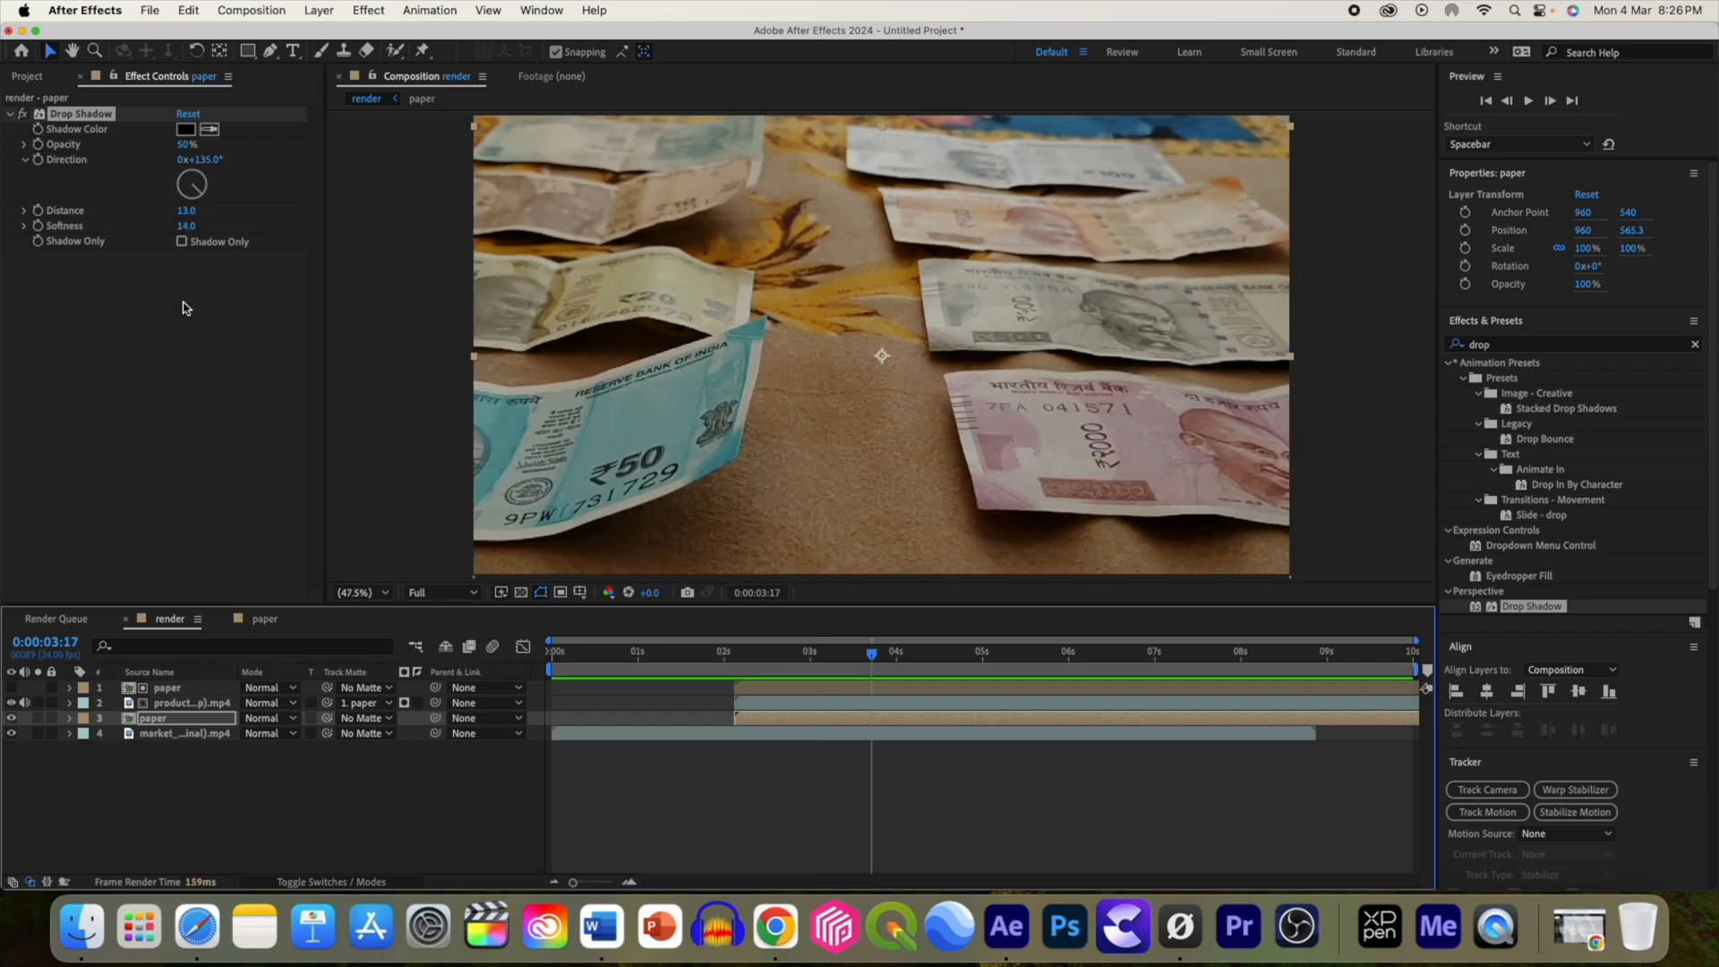
# Step: Add paytm.jpeg as the uppermost layer of the render composition, scale it to 34%, and start it at 0:00:03:17
pyautogui.click(25, 77)
pyautogui.click(50, 257)
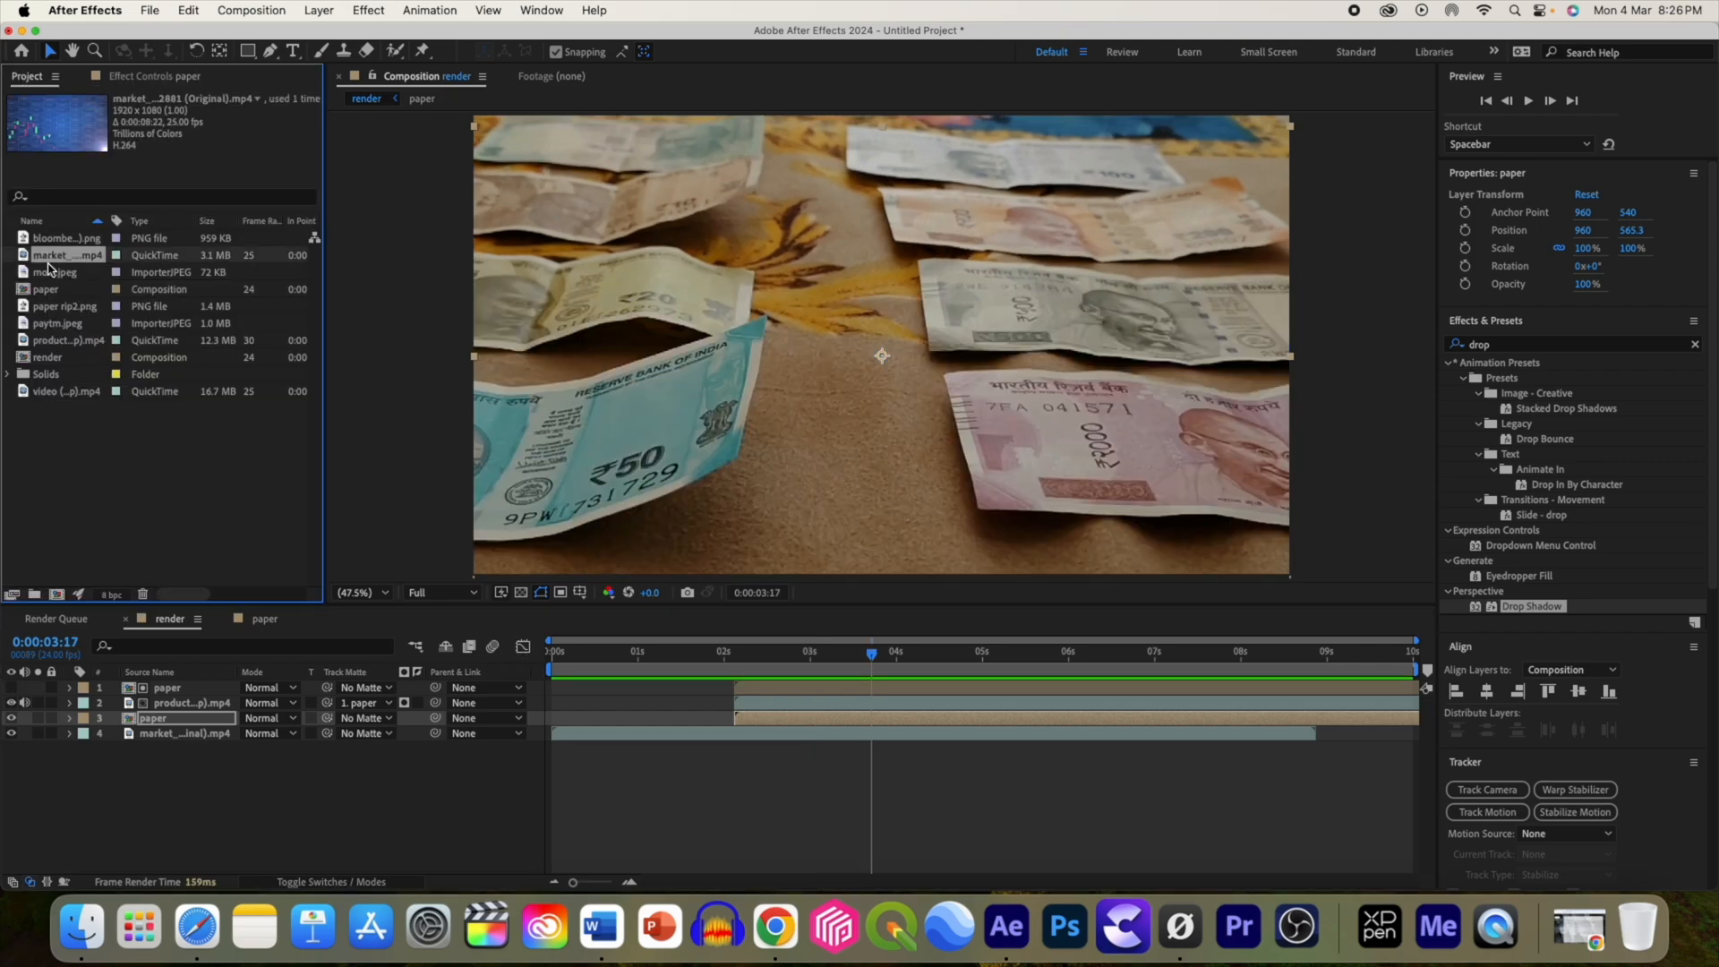
pyautogui.moveTo(58, 323); pyautogui.dragTo(179, 691)
pyautogui.press('s')
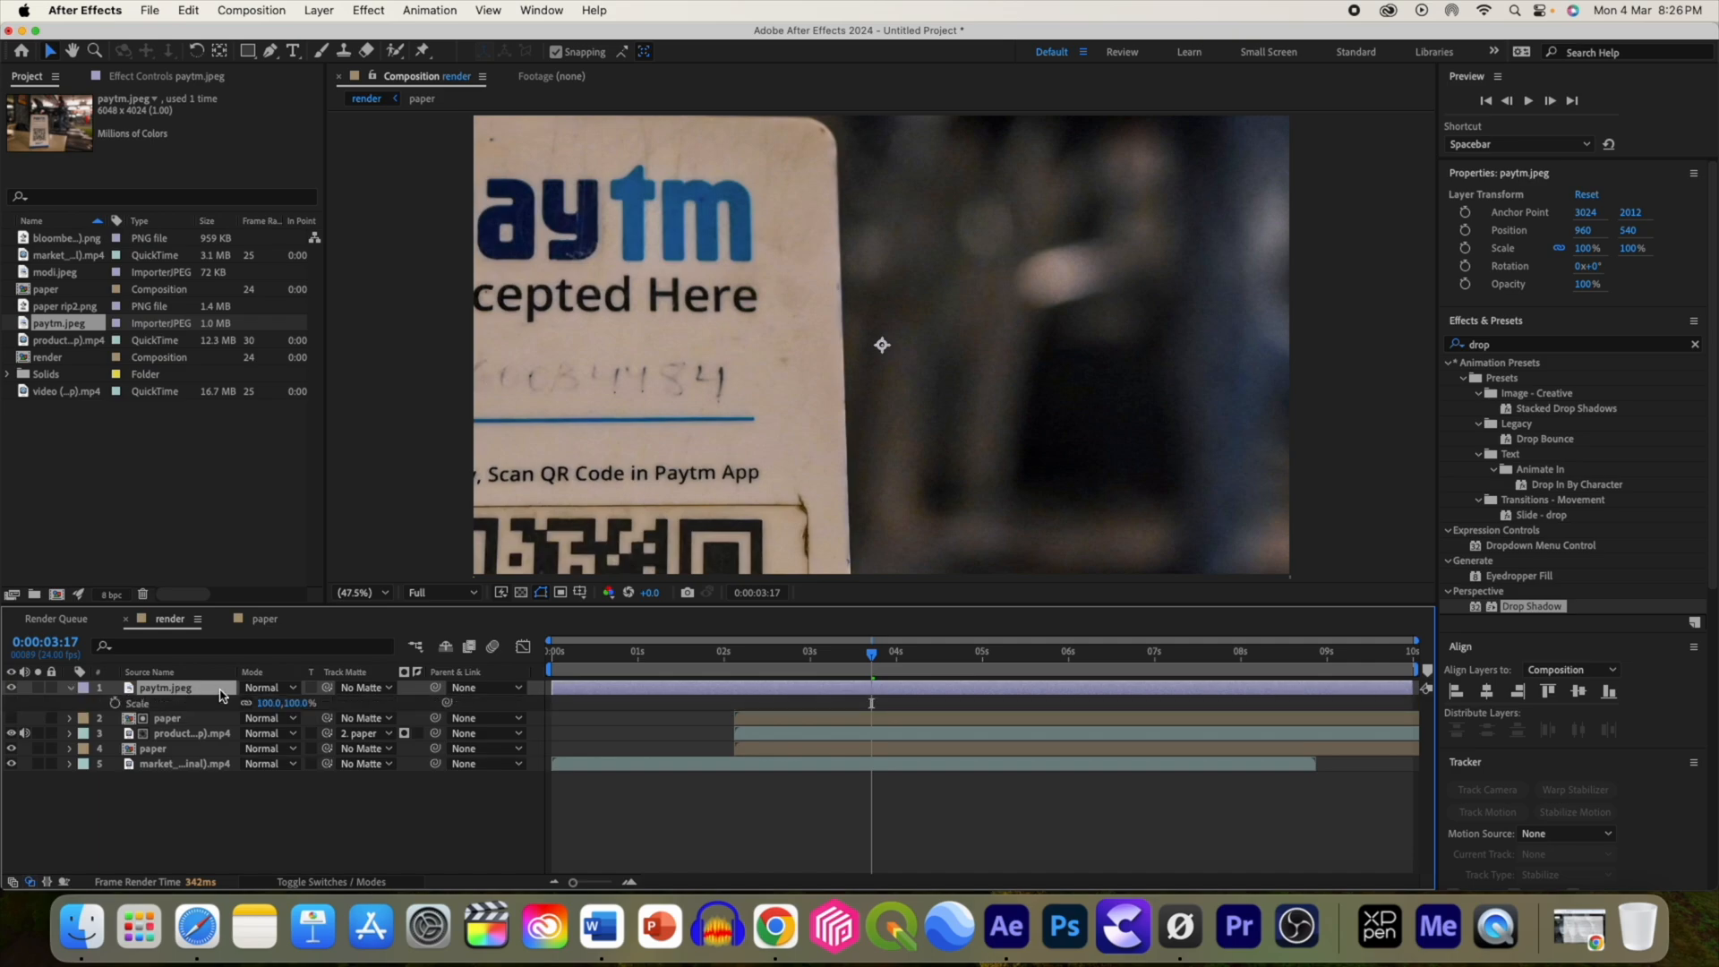
pyautogui.click(262, 705)
pyautogui.write('34')
pyautogui.press('Return')
pyautogui.moveTo(628, 690); pyautogui.dragTo(949, 697)
# Step: Add the paper composition above paytm.jpeg and align its start closely with the image's start
pyautogui.press('super+Right')
pyautogui.press('super+Right')
pyautogui.press('super+Right')
pyautogui.press('super+Right')
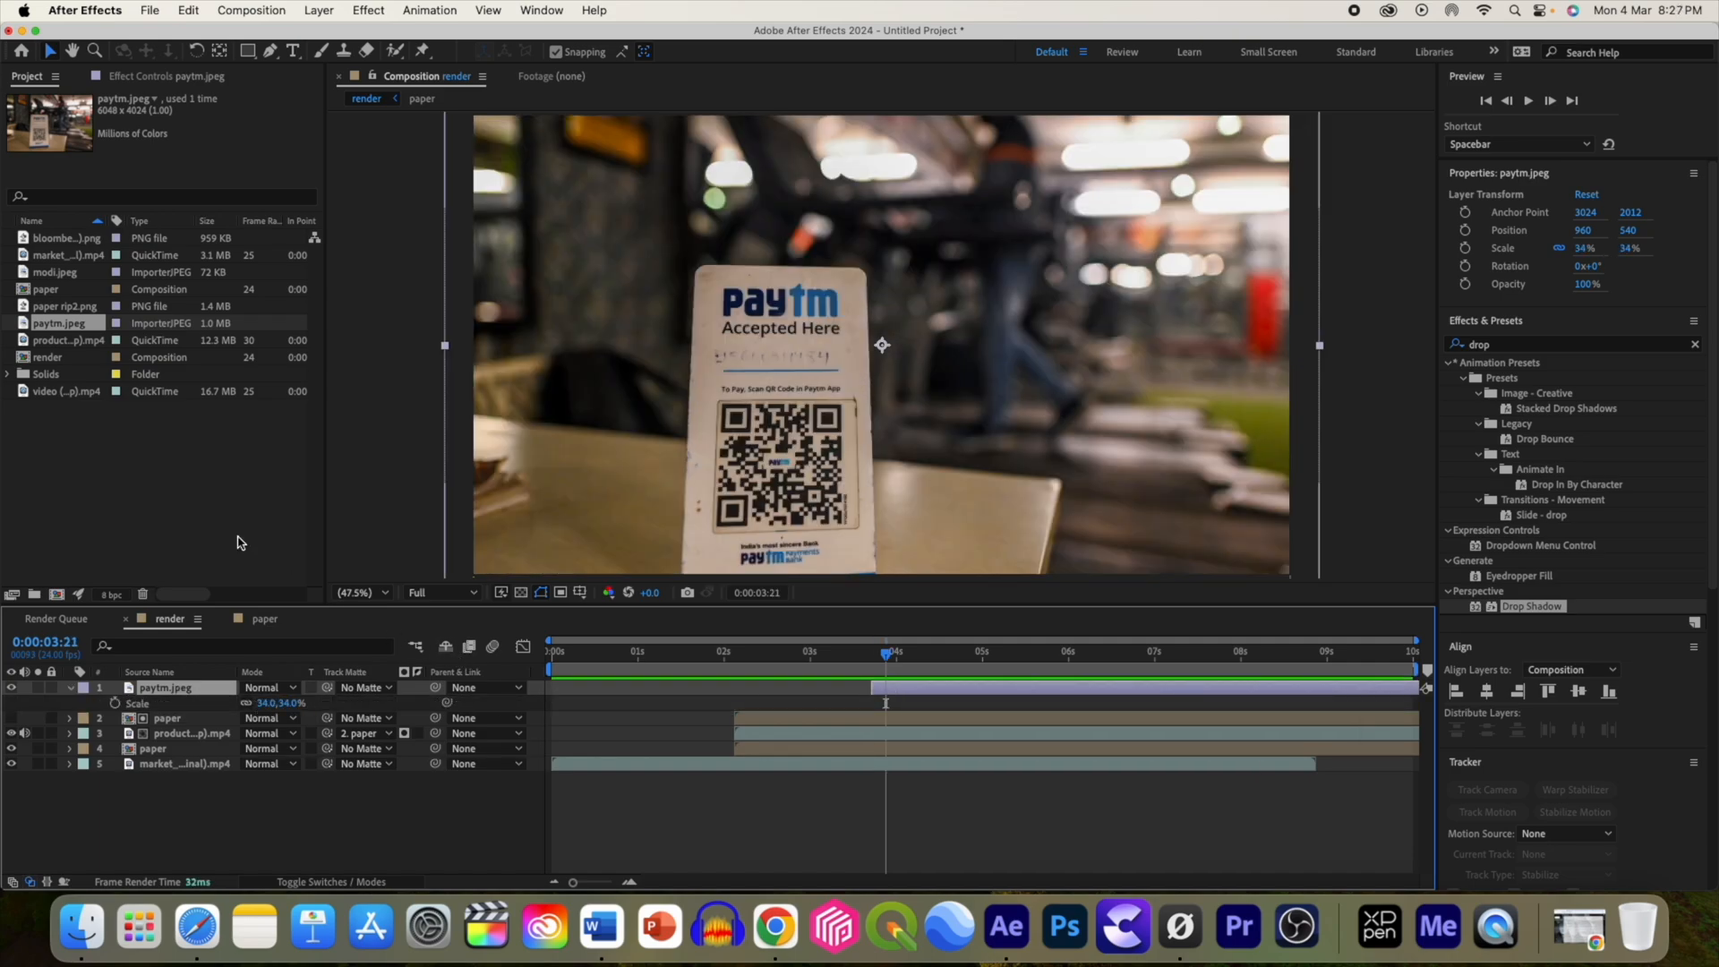
pyautogui.click(46, 291)
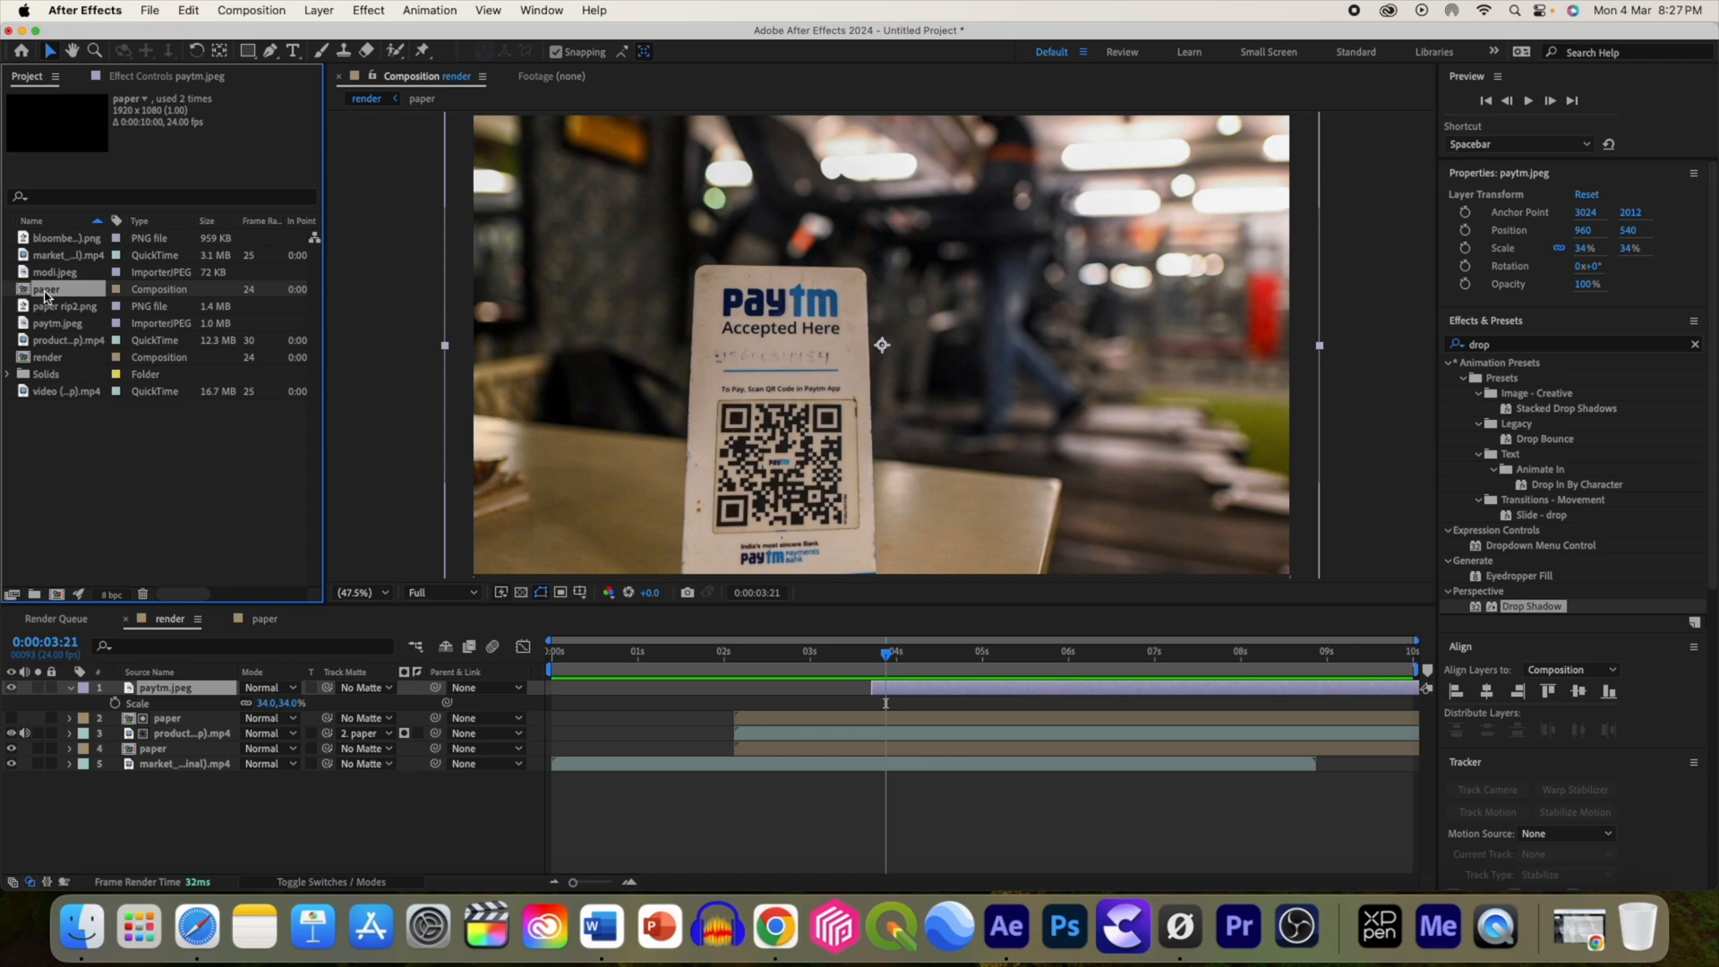
pyautogui.moveTo(46, 296); pyautogui.dragTo(153, 681)
pyautogui.press('[')
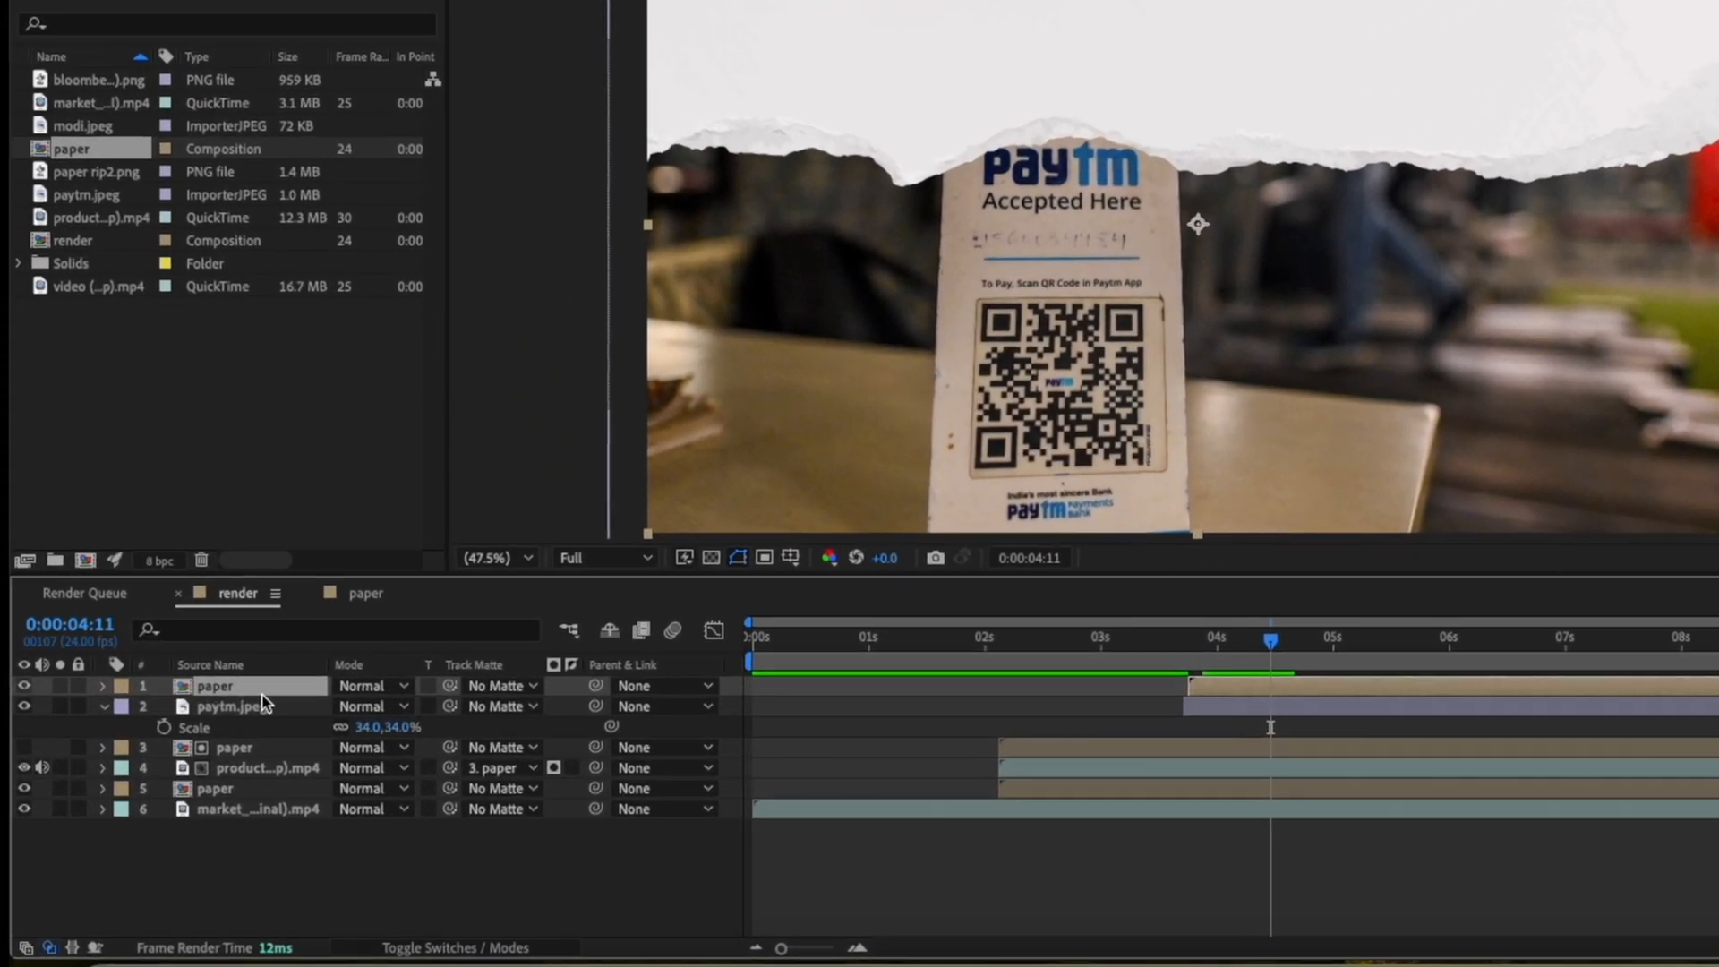
# Step: Rotate the uppermost paper layer to 90° and scale it to 178% to cover the frame, then preview the tear
pyautogui.press('r')
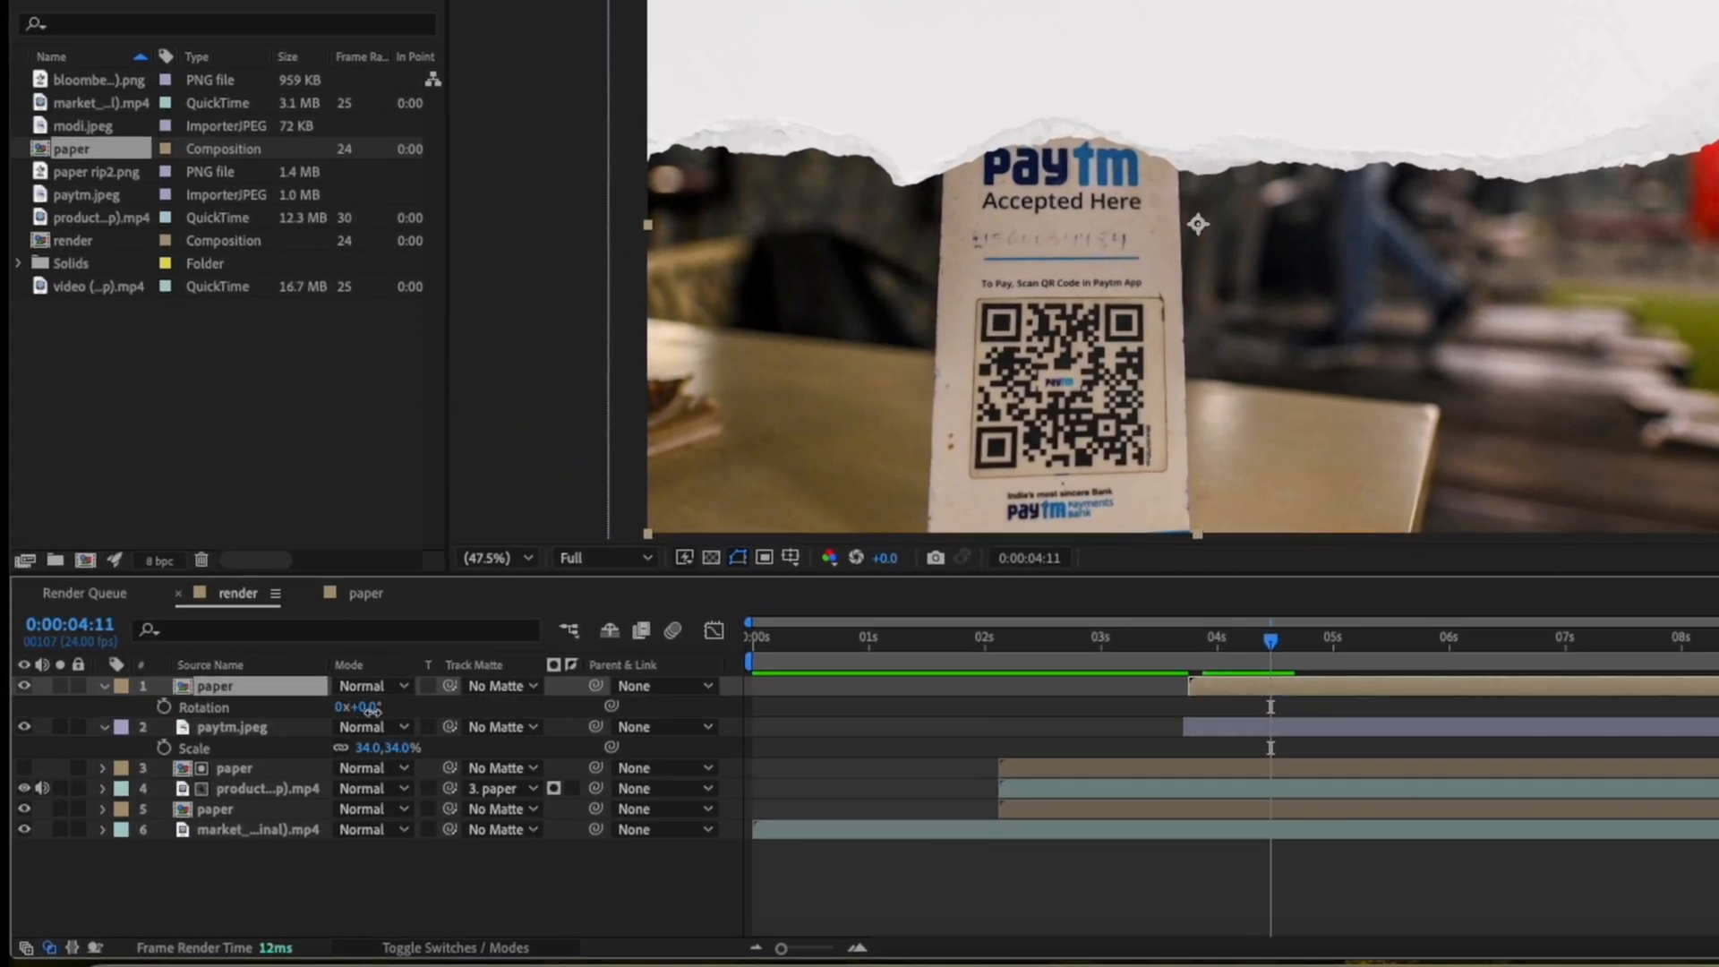
pyautogui.click(372, 708)
pyautogui.write('90')
pyautogui.press('Return')
pyautogui.press('s')
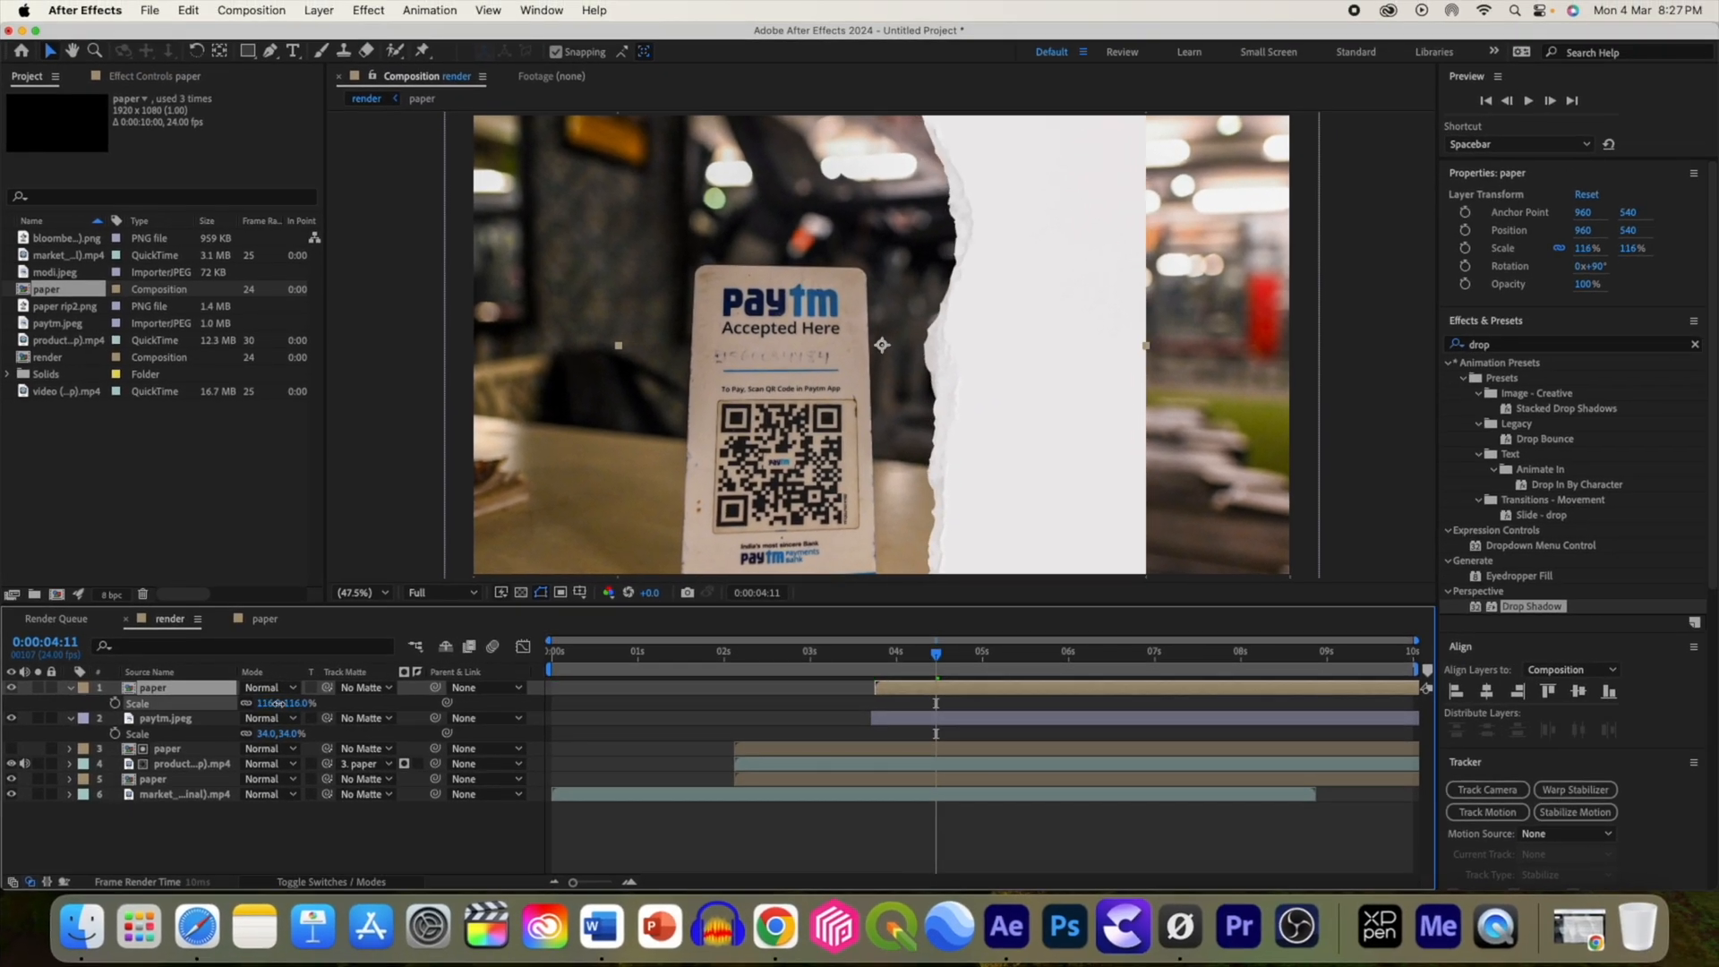
pyautogui.moveTo(279, 703); pyautogui.dragTo(336, 703)
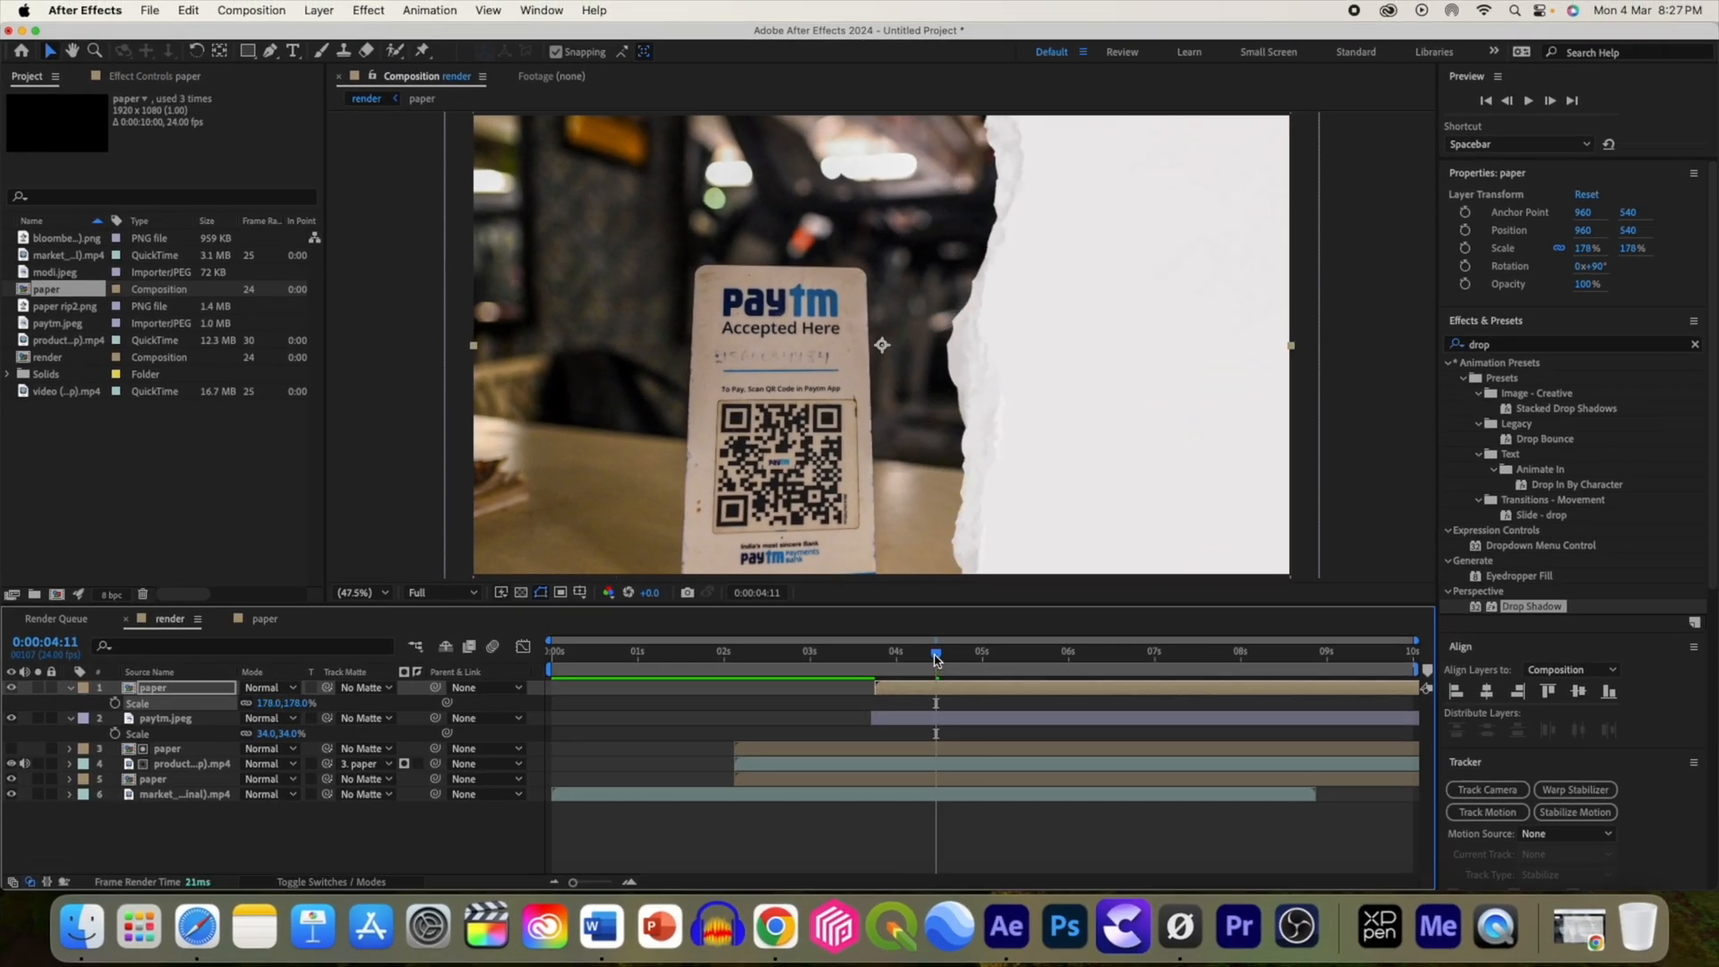
pyautogui.click(882, 653)
pyautogui.press('space')
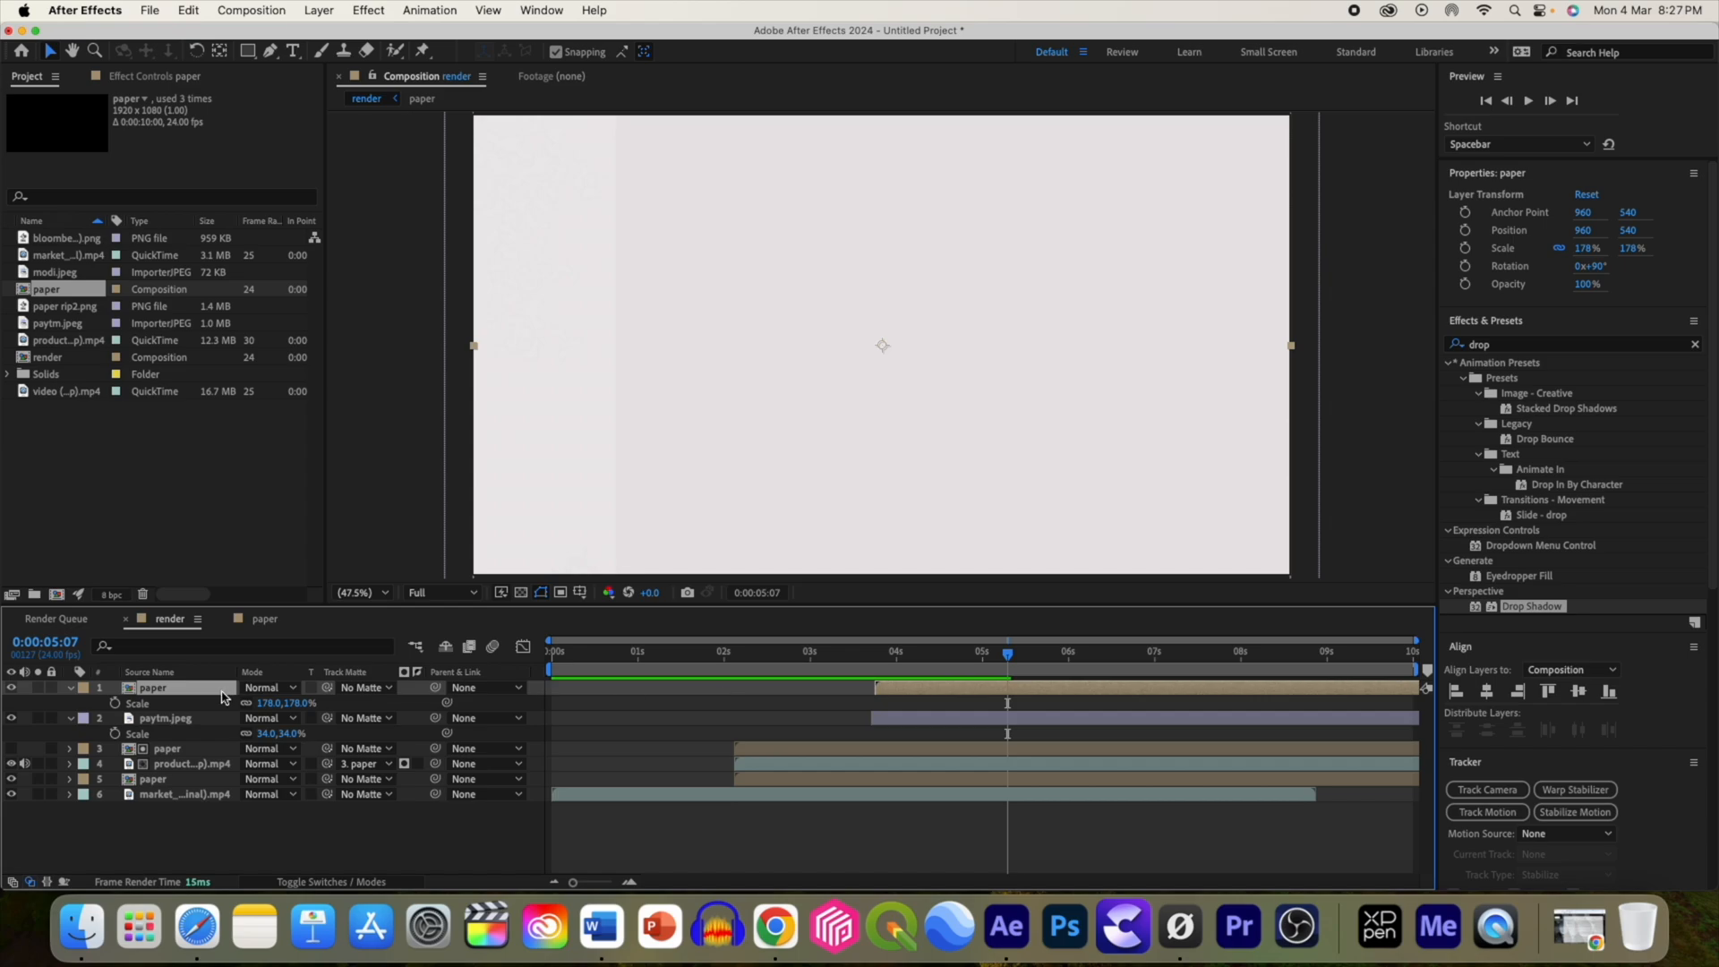
# Step: Set the track matte of paytm.jpeg to the uppermost paper layer and check several frames of the transition
pyautogui.click(389, 719)
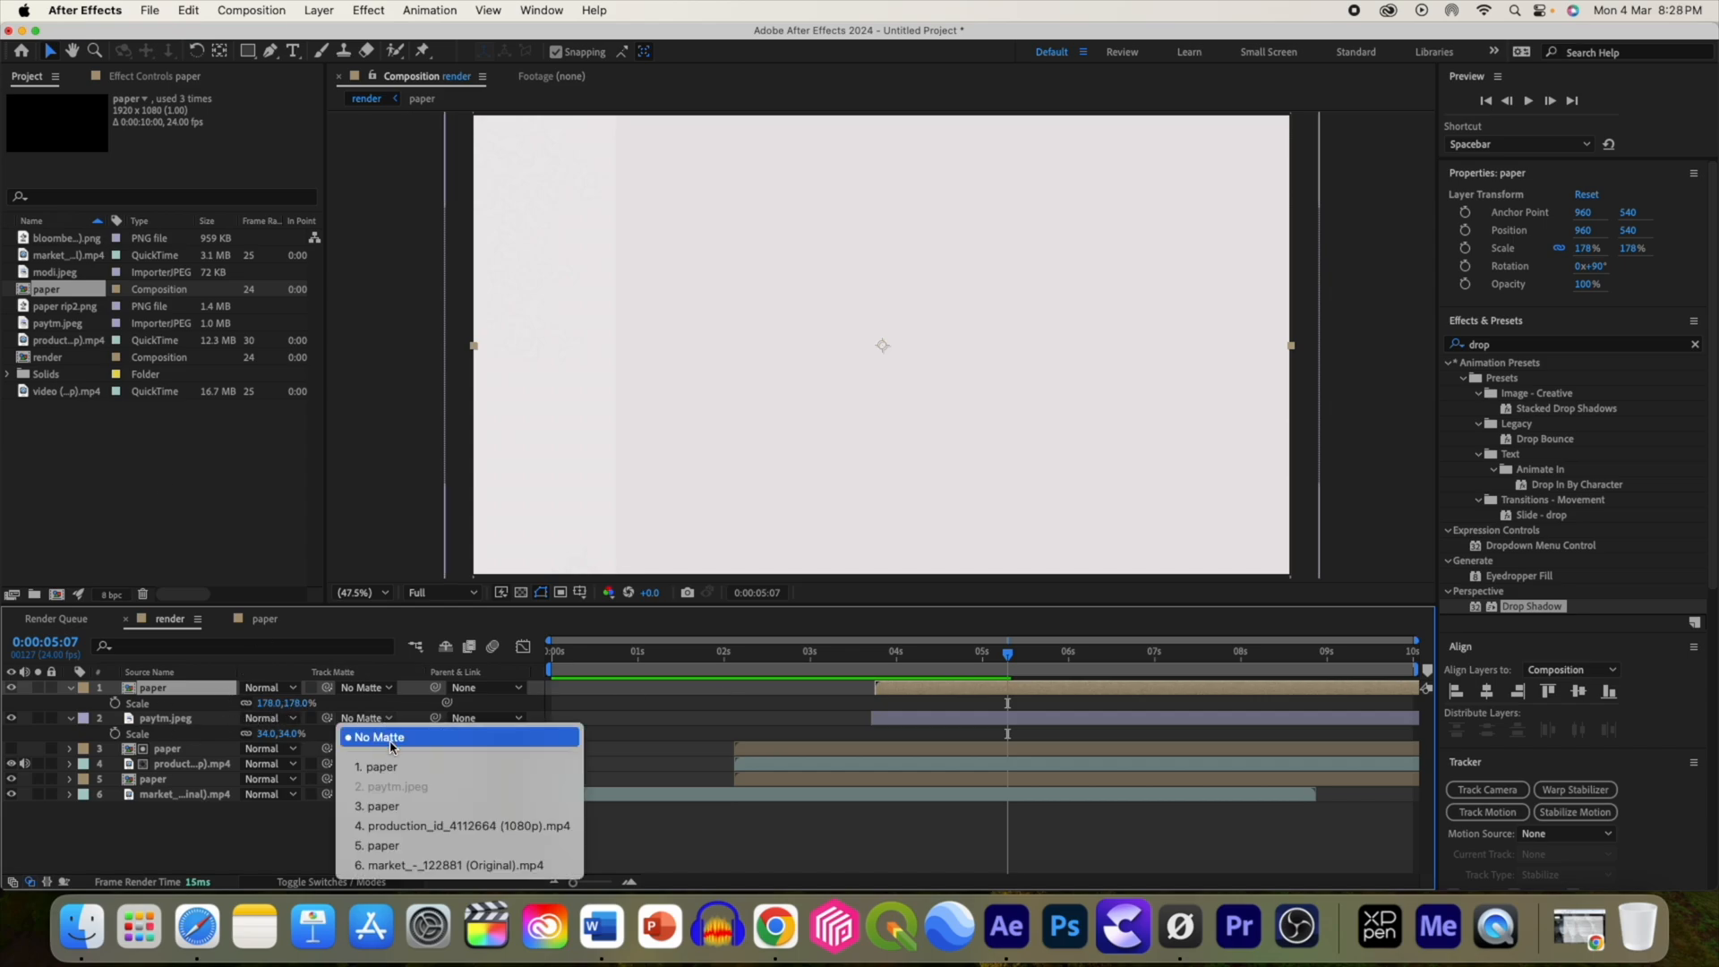
pyautogui.click(393, 768)
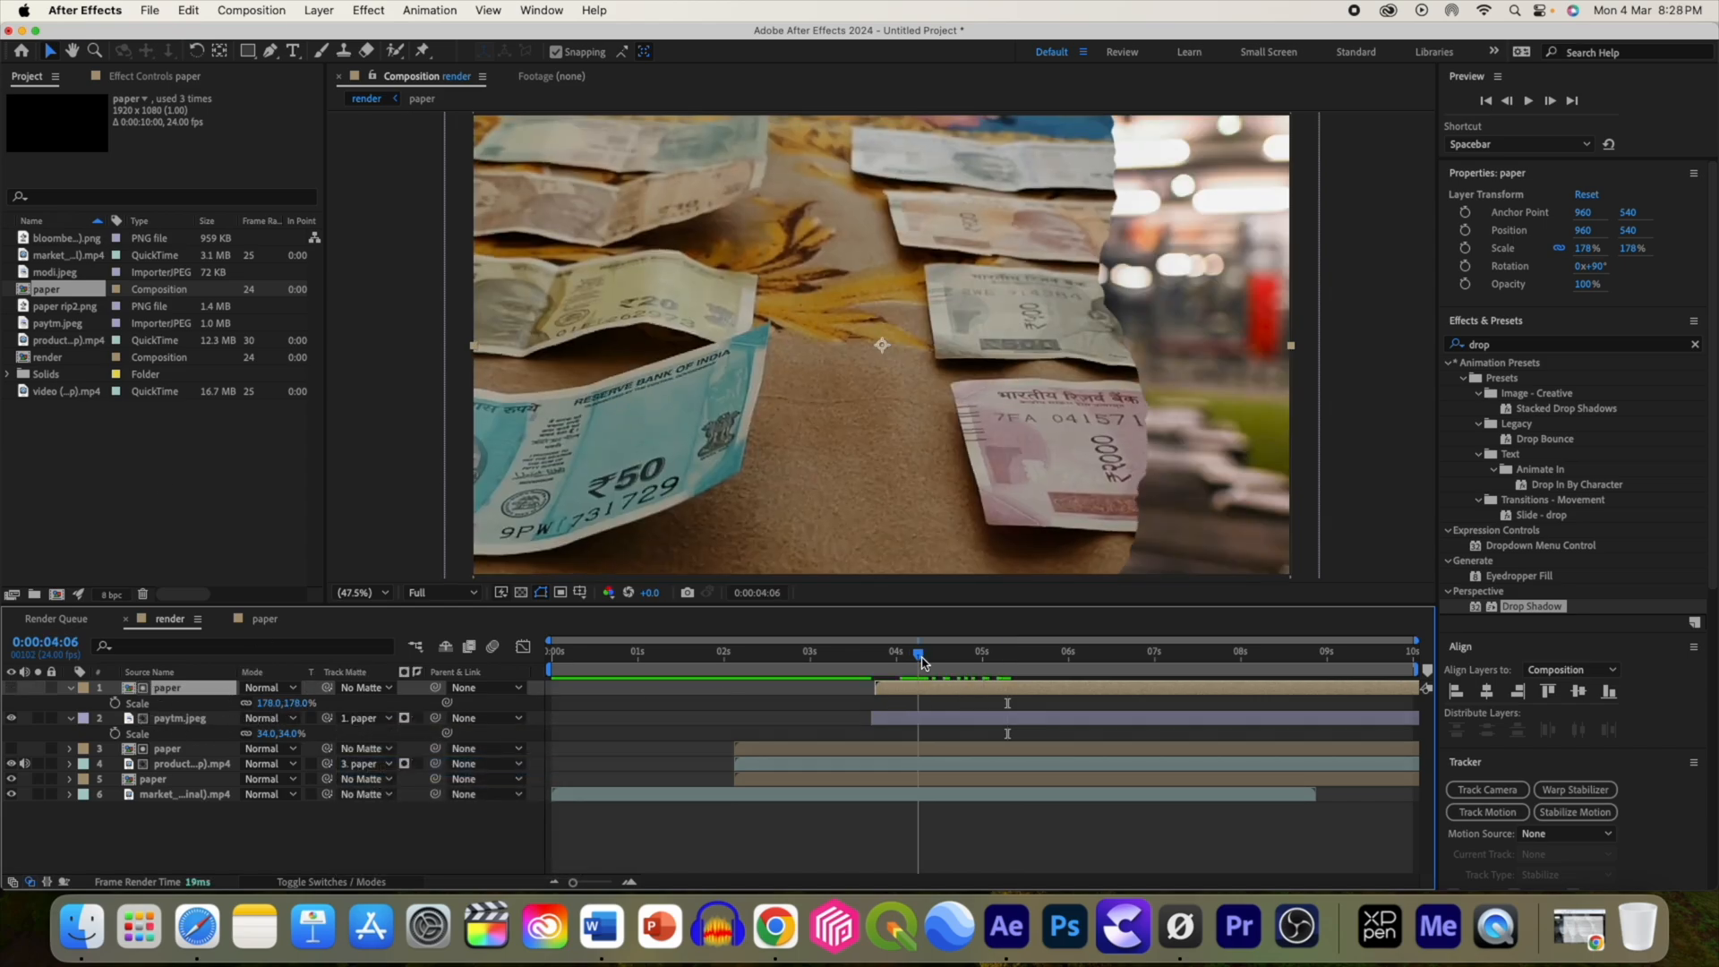
pyautogui.click(949, 661)
pyautogui.moveTo(952, 665); pyautogui.dragTo(966, 667)
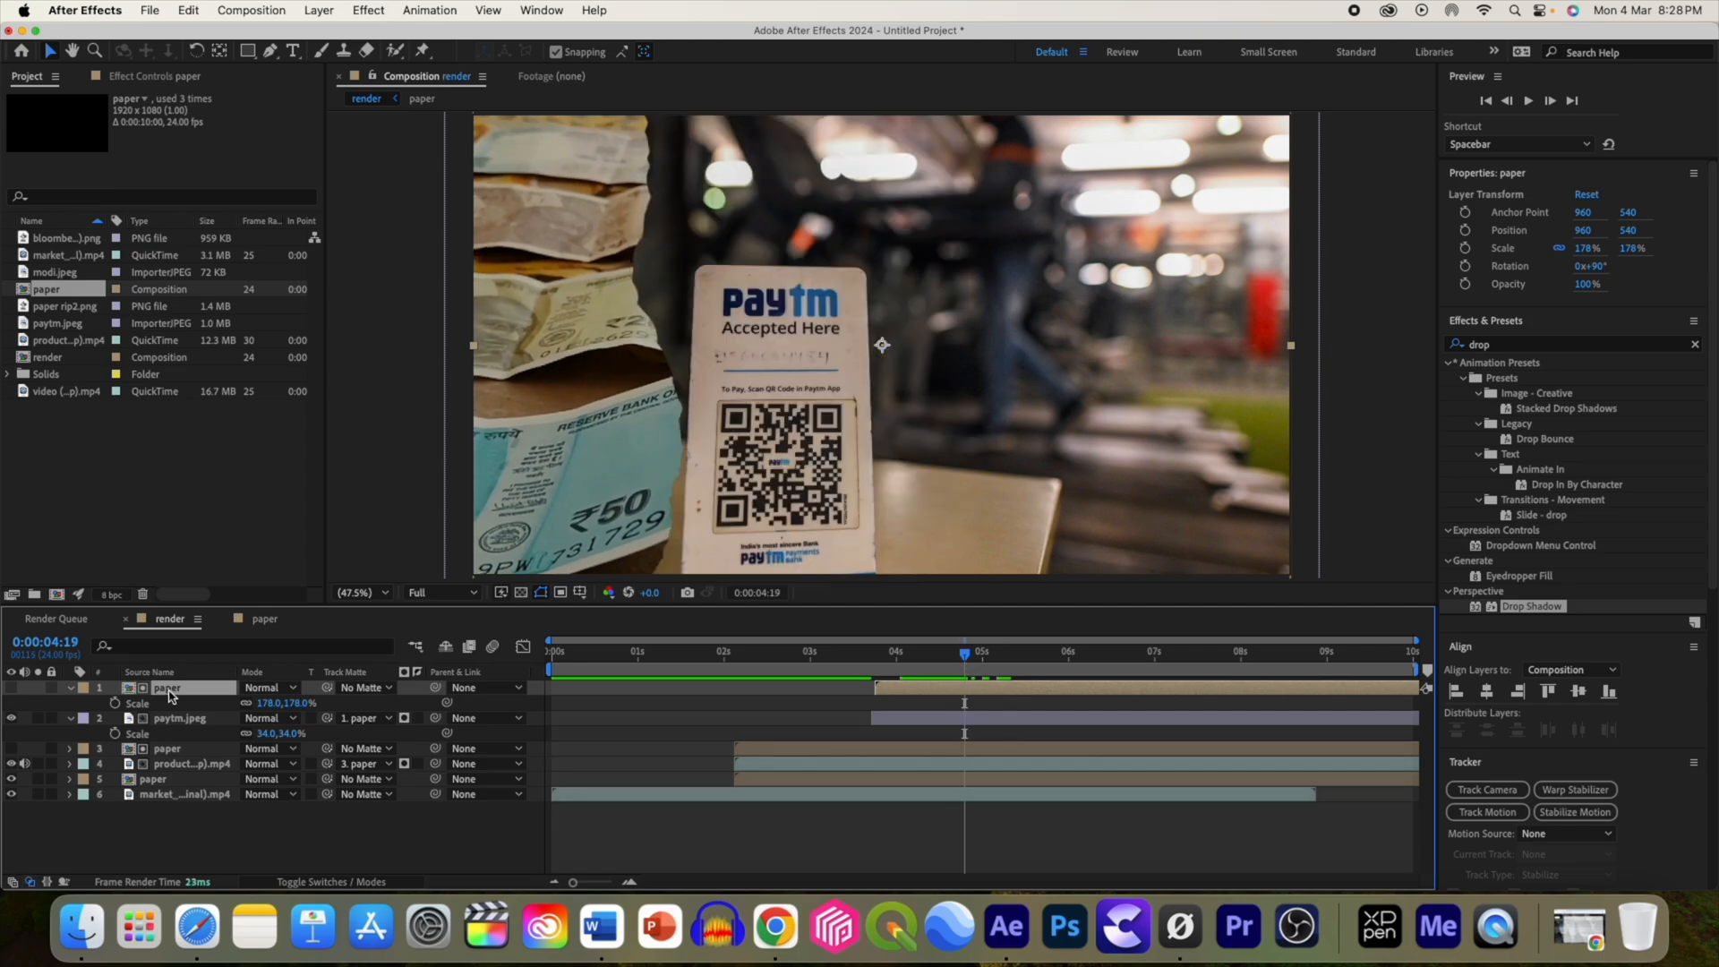
# Step: Duplicate the paper matte layer, place the visible copy beneath paytm.jpeg, and shift it sideways to 938.9, 540
pyautogui.press('super+d')
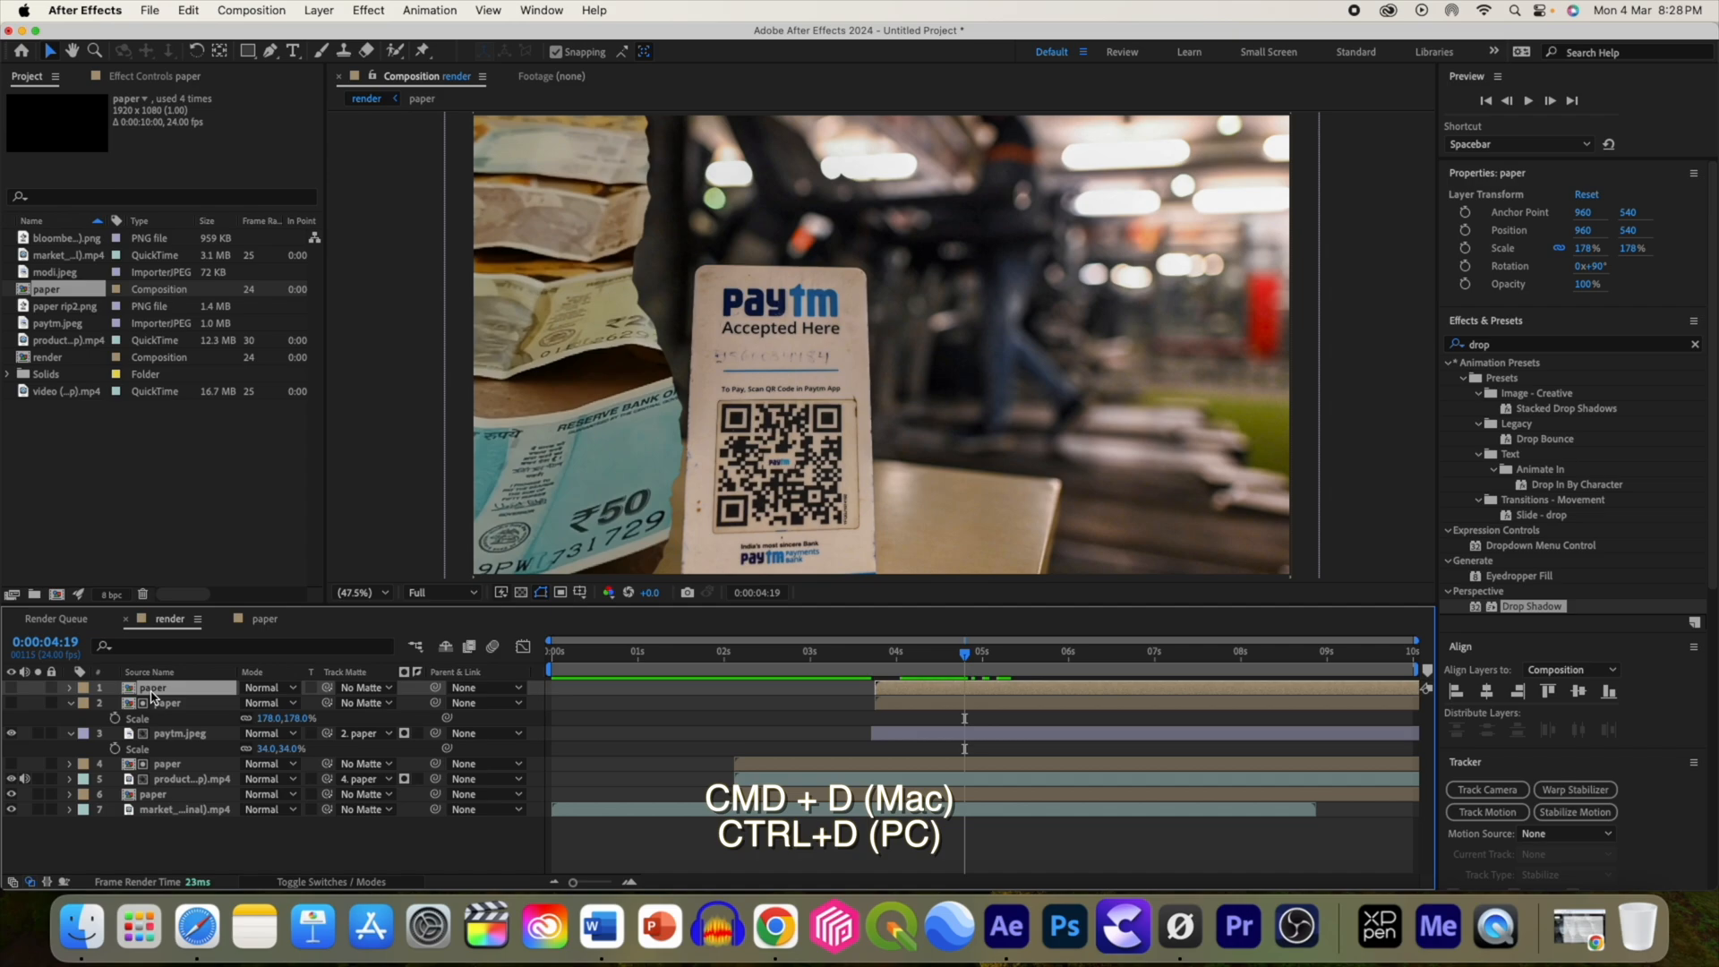
pyautogui.moveTo(150, 693); pyautogui.dragTo(150, 761)
pyautogui.click(12, 750)
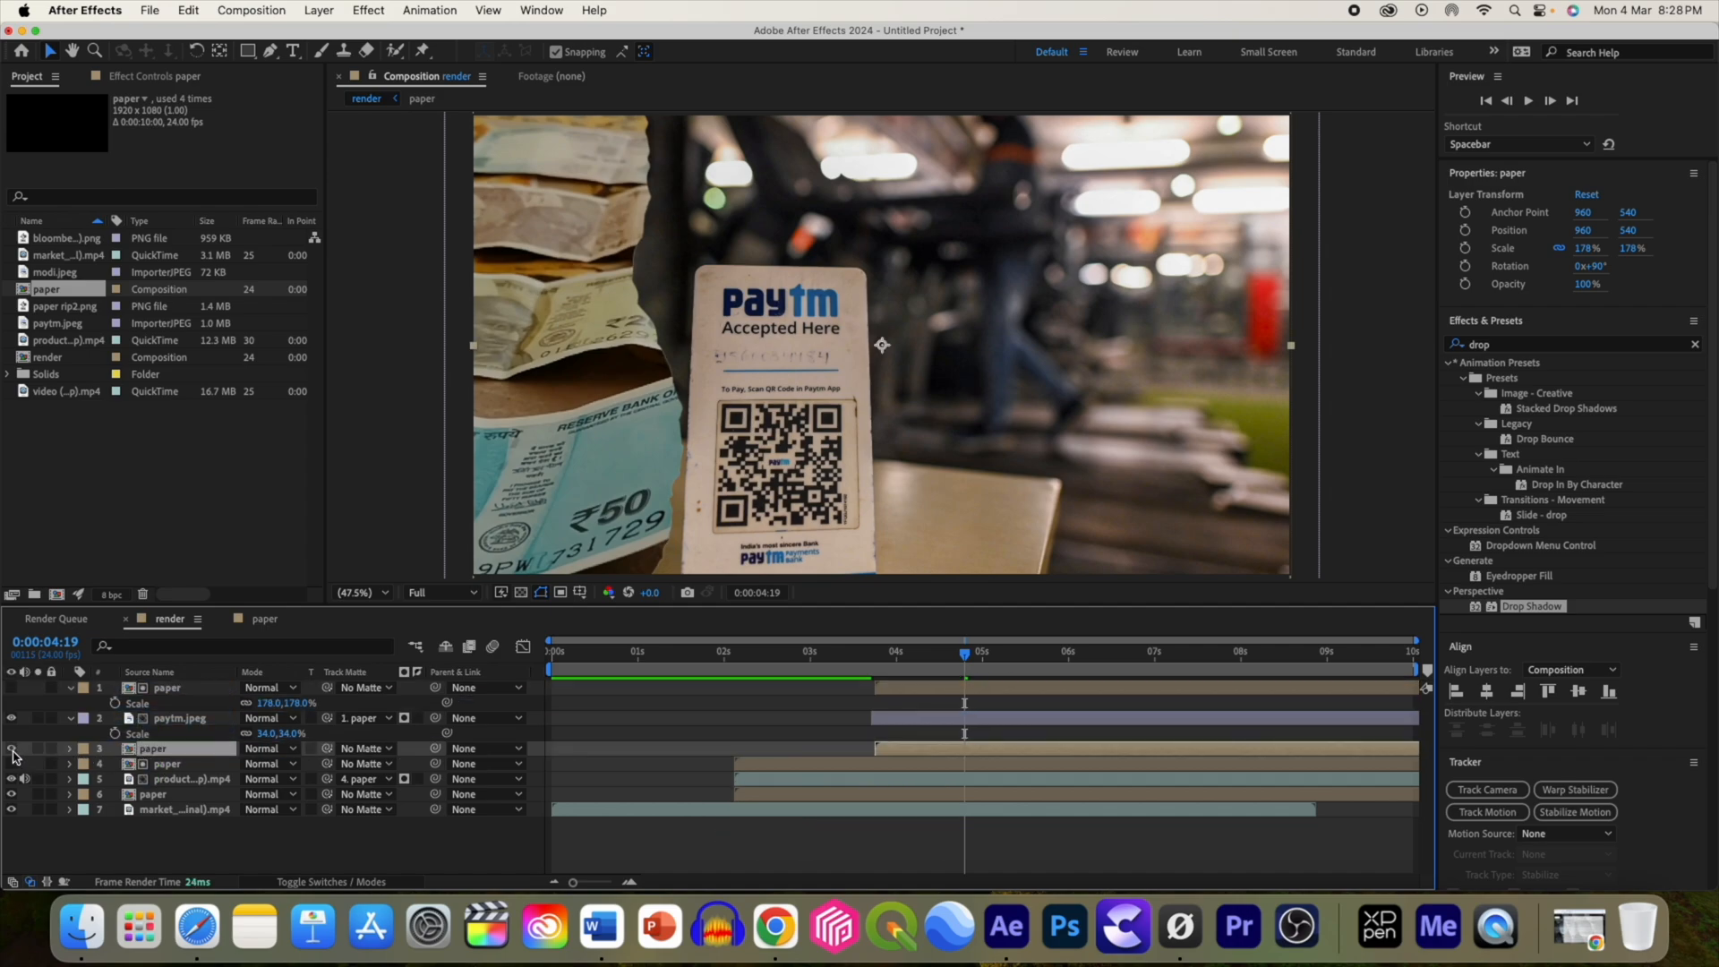
pyautogui.click(882, 349)
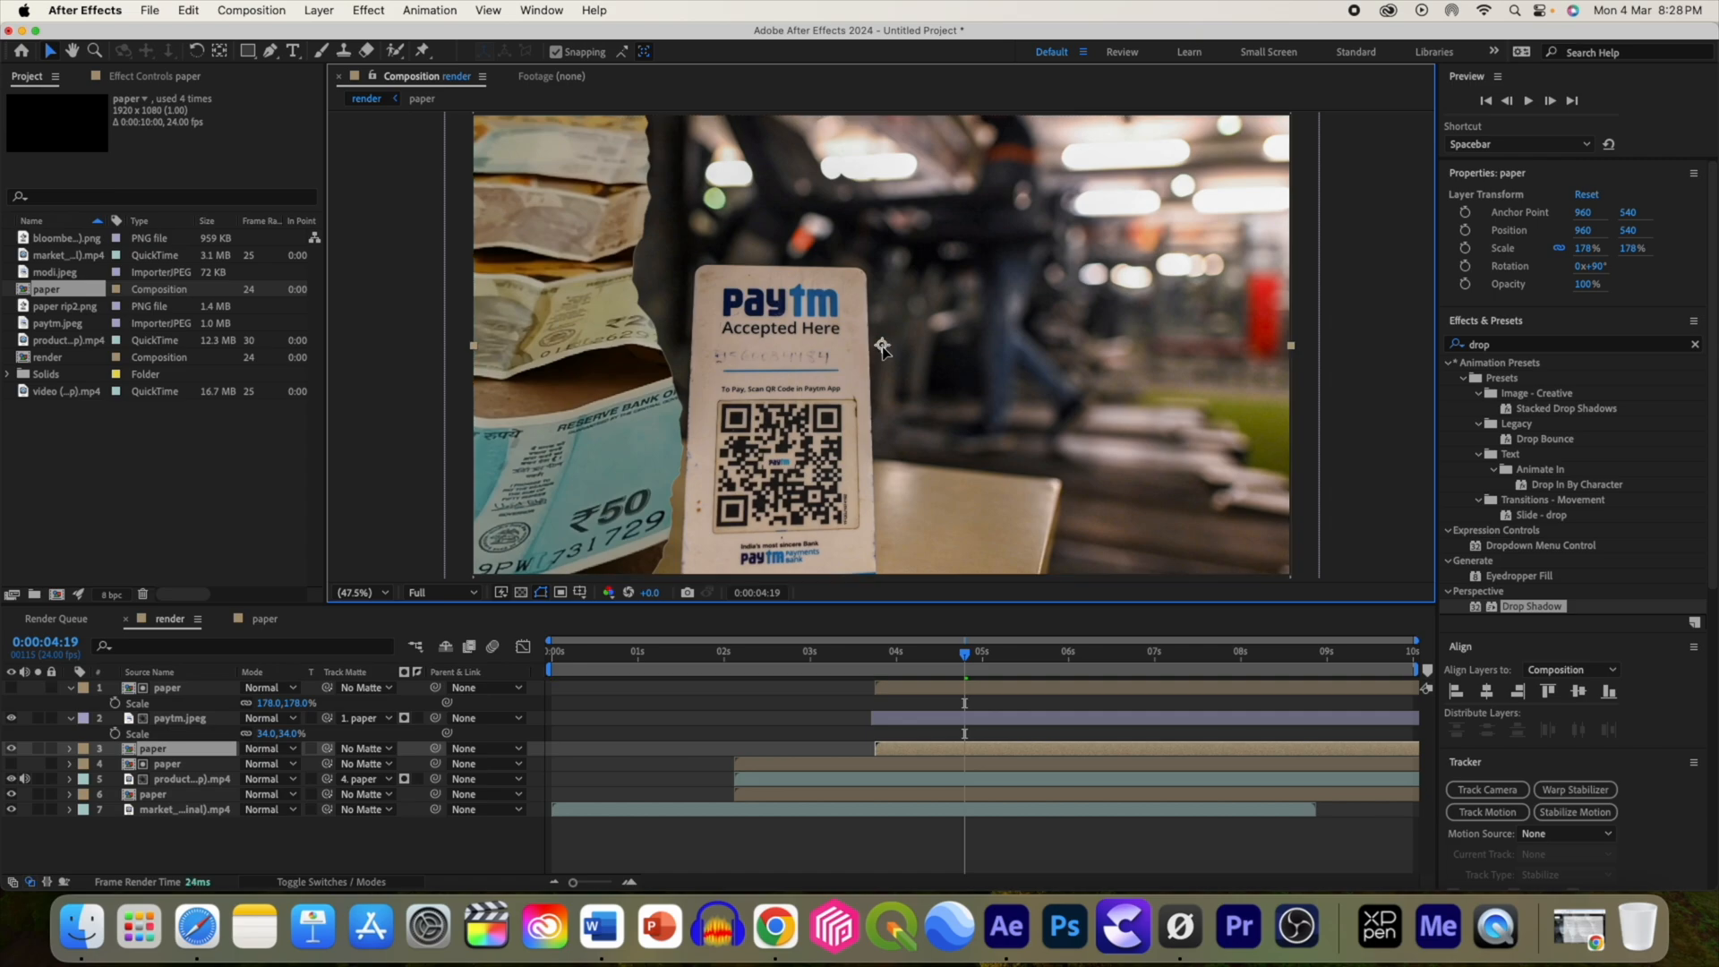
pyautogui.moveTo(881, 347); pyautogui.dragTo(875, 353)
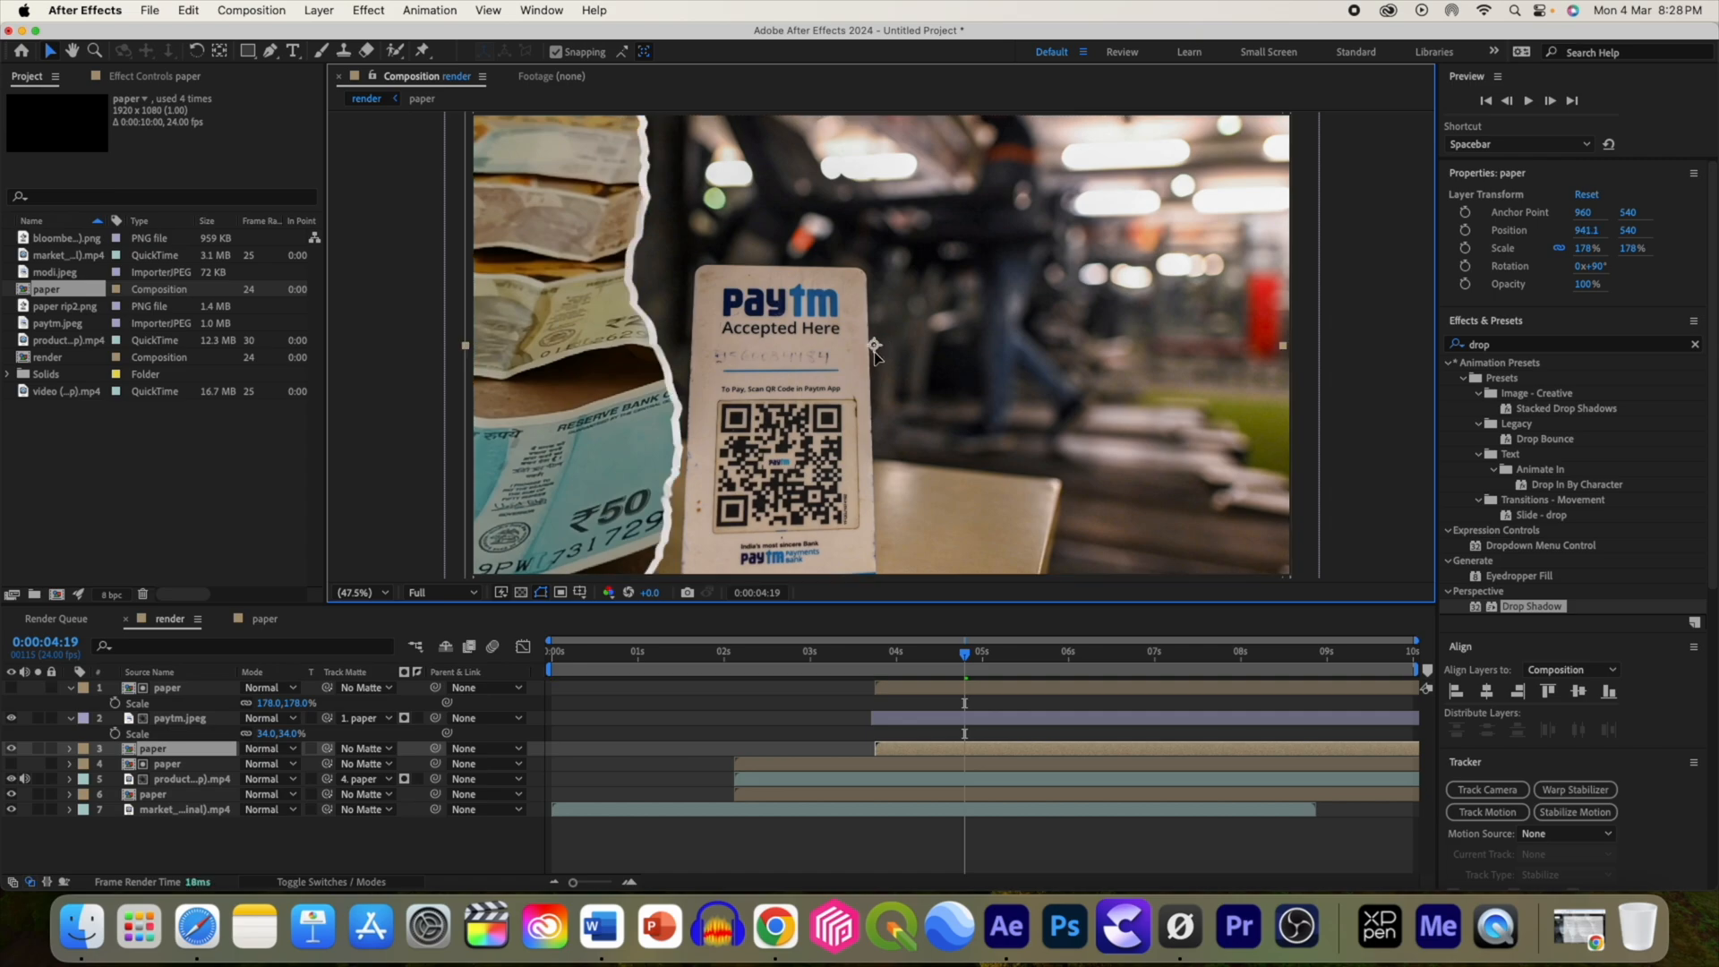
pyautogui.moveTo(874, 353); pyautogui.dragTo(874, 353)
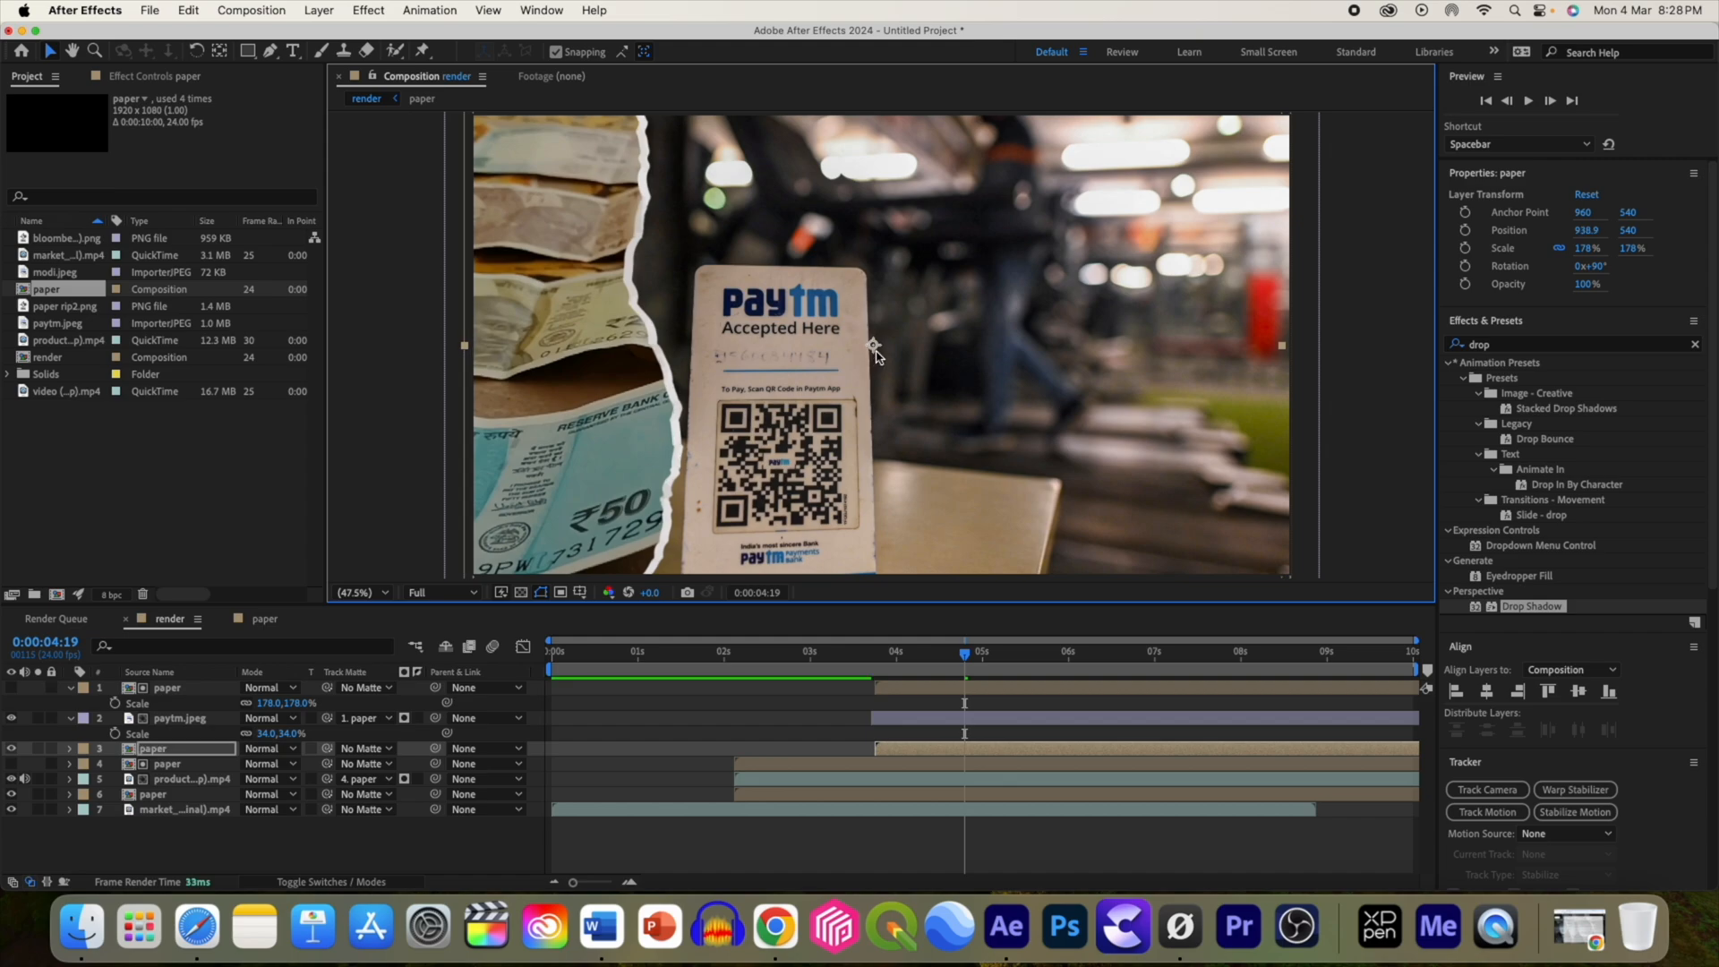
# Step: Apply Drop Shadow to the paper layer beneath paytm.jpeg with distance 15 and softness 28, and preview the transition
pyautogui.moveTo(1523, 607); pyautogui.dragTo(1126, 750)
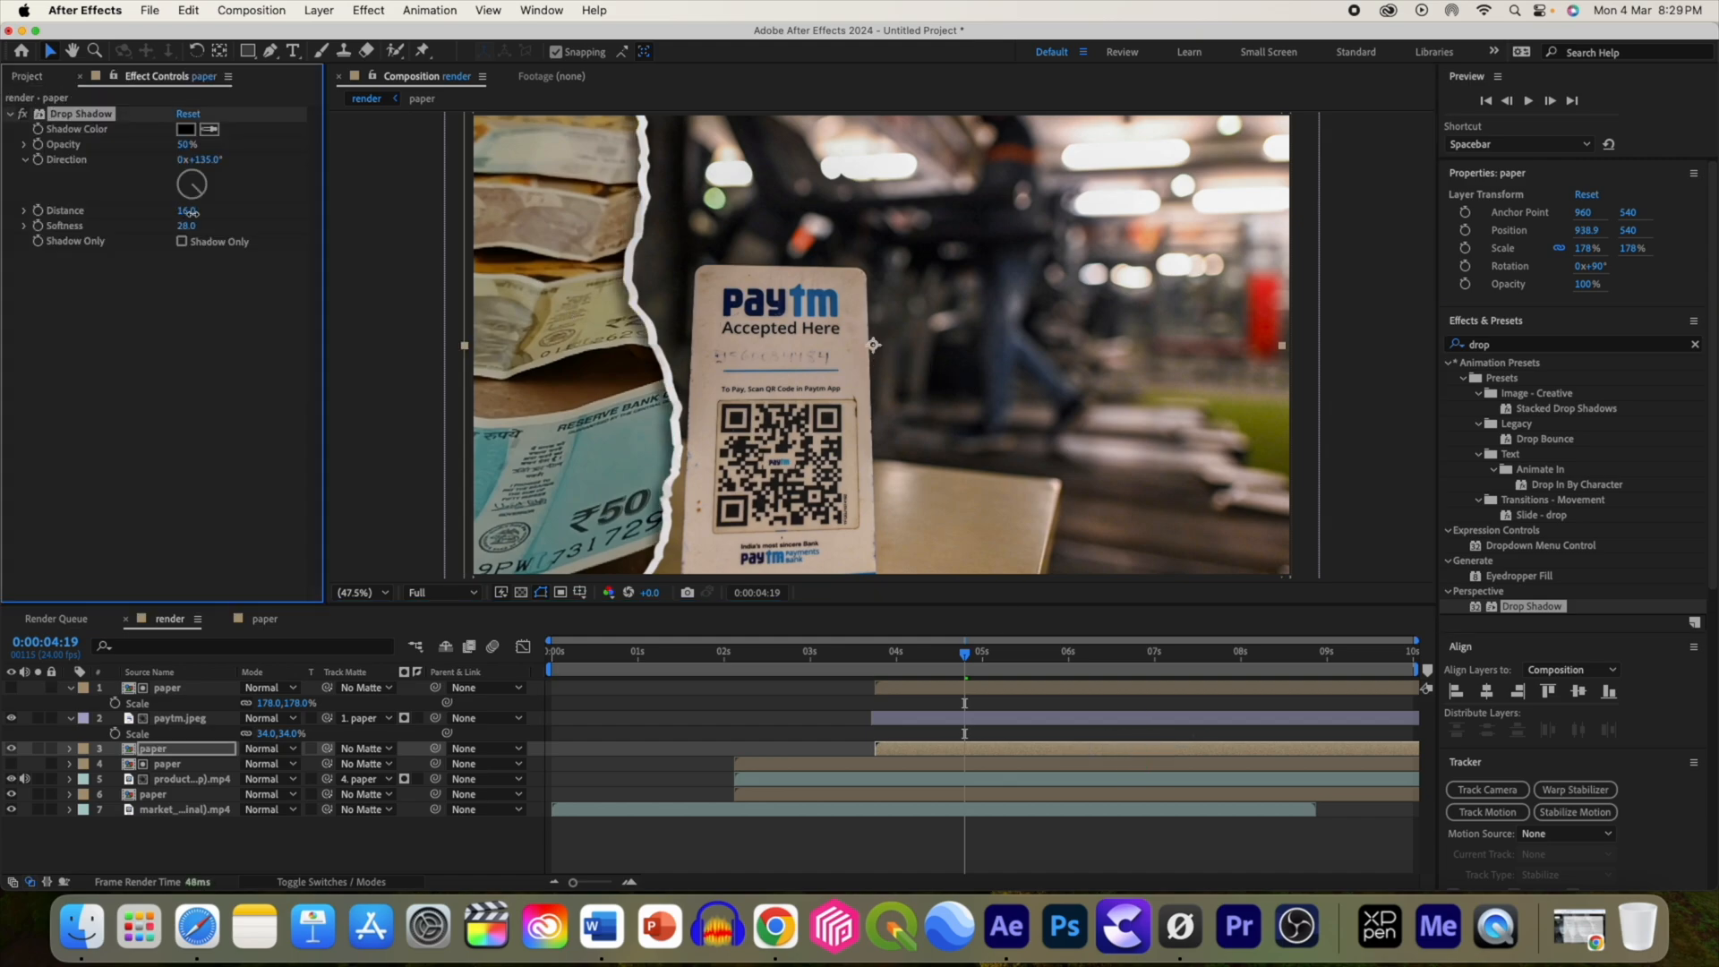
pyautogui.moveTo(996, 651); pyautogui.dragTo(854, 677)
pyautogui.press('space')
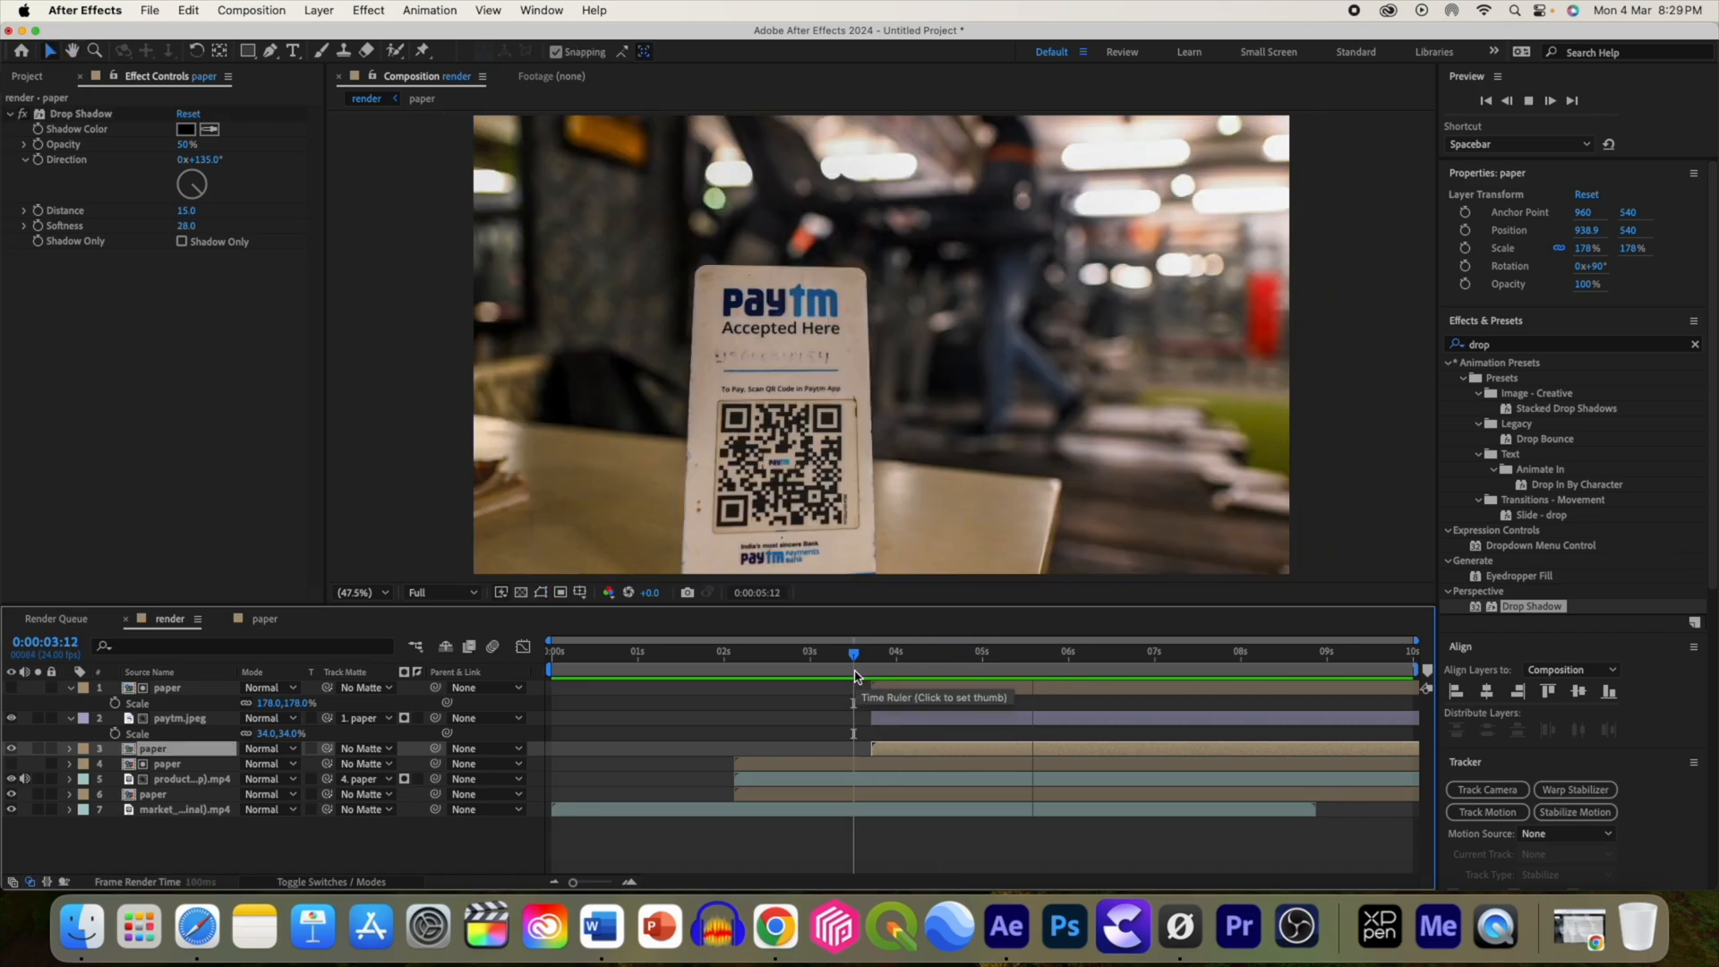
pyautogui.moveTo(855, 676); pyautogui.dragTo(989, 671)
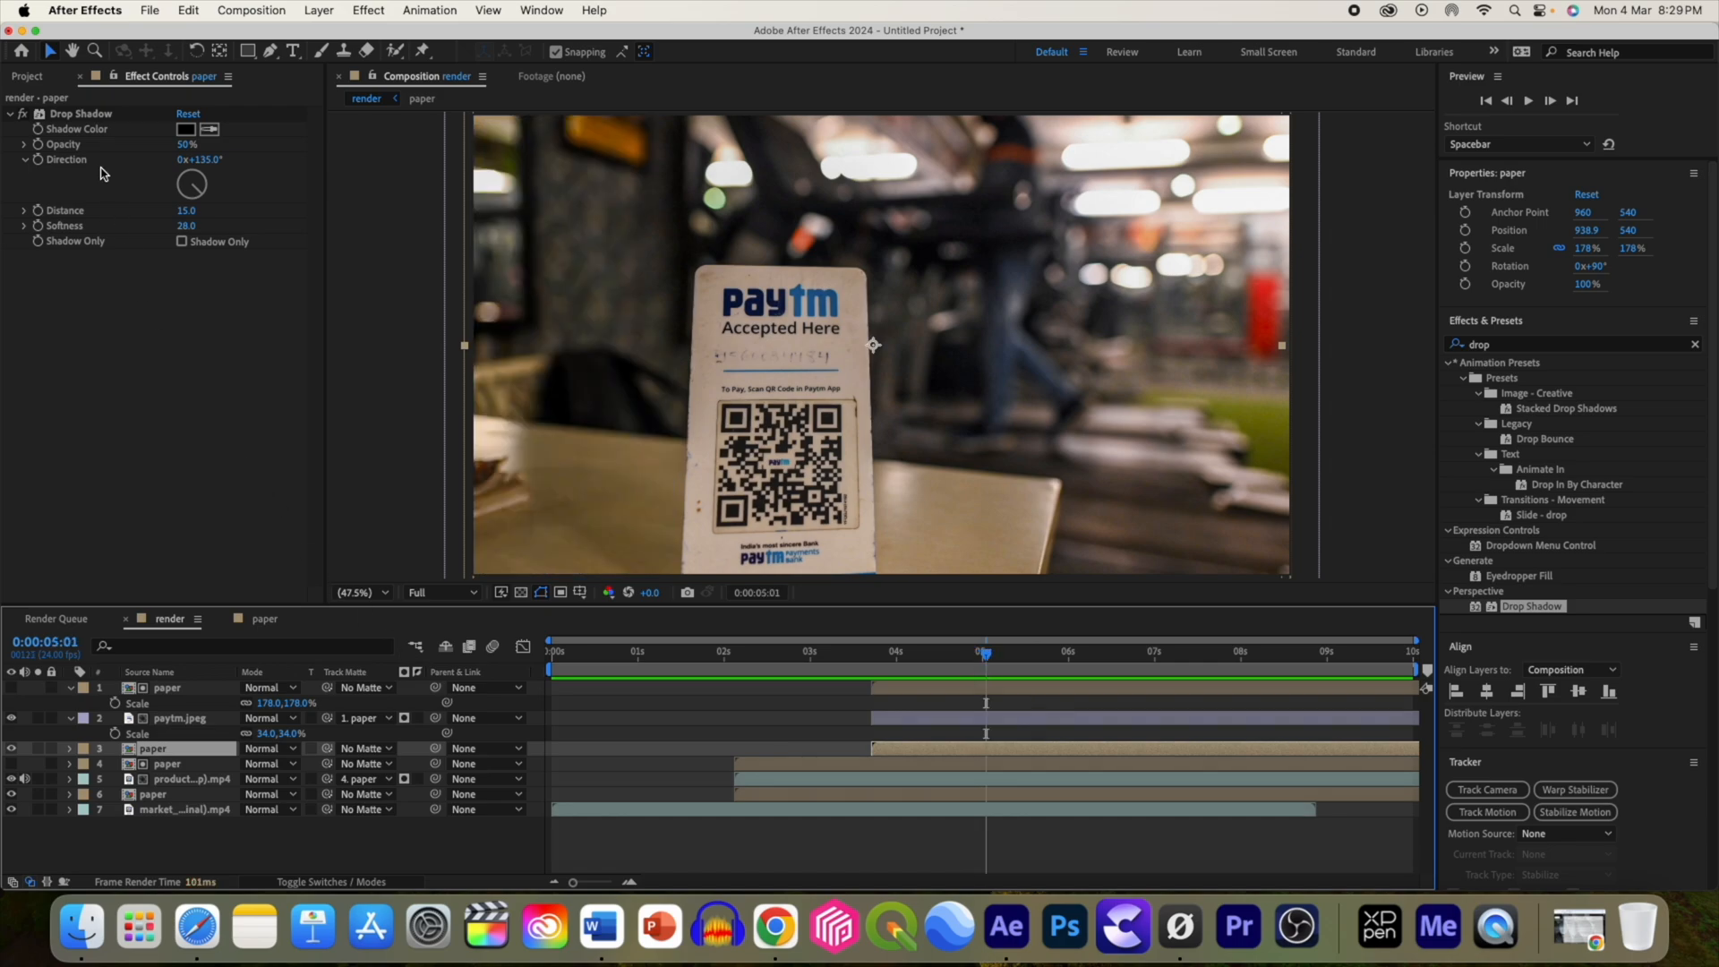
# Step: Add modi.jpeg as the uppermost layer, scale it to 297%, and start it at 0:00:05:01
pyautogui.click(30, 84)
pyautogui.click(55, 272)
pyautogui.moveTo(55, 271); pyautogui.dragTo(240, 637)
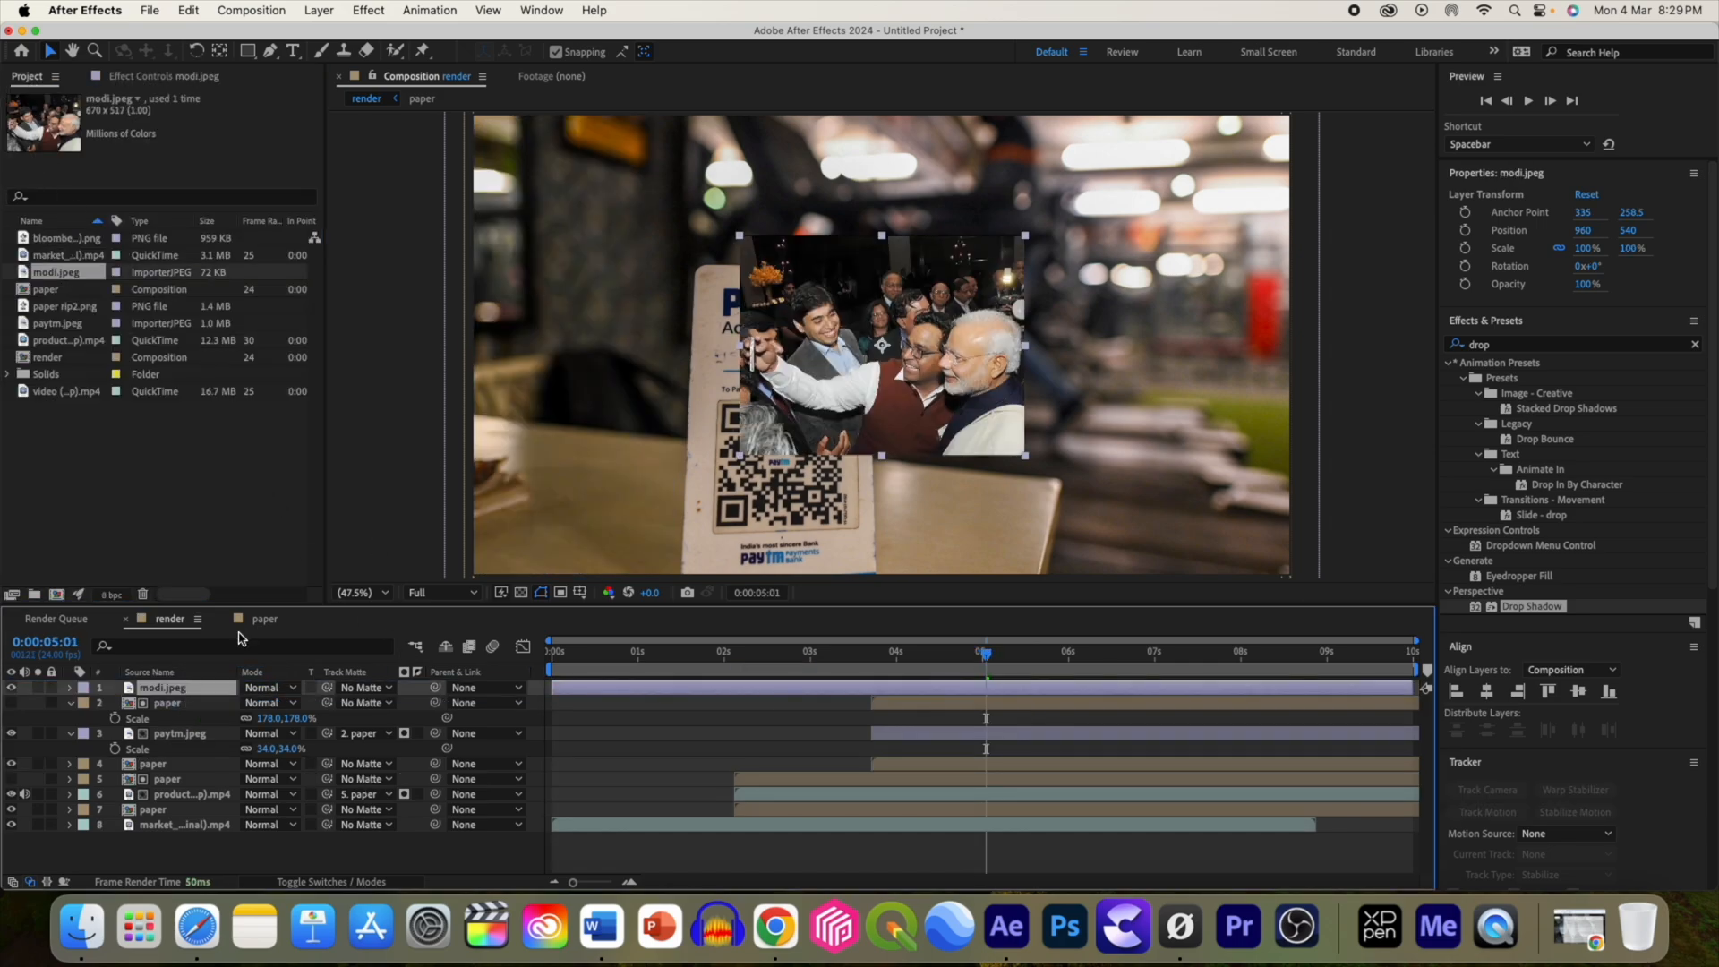
pyautogui.press('s')
pyautogui.moveTo(259, 703); pyautogui.dragTo(1041, 701)
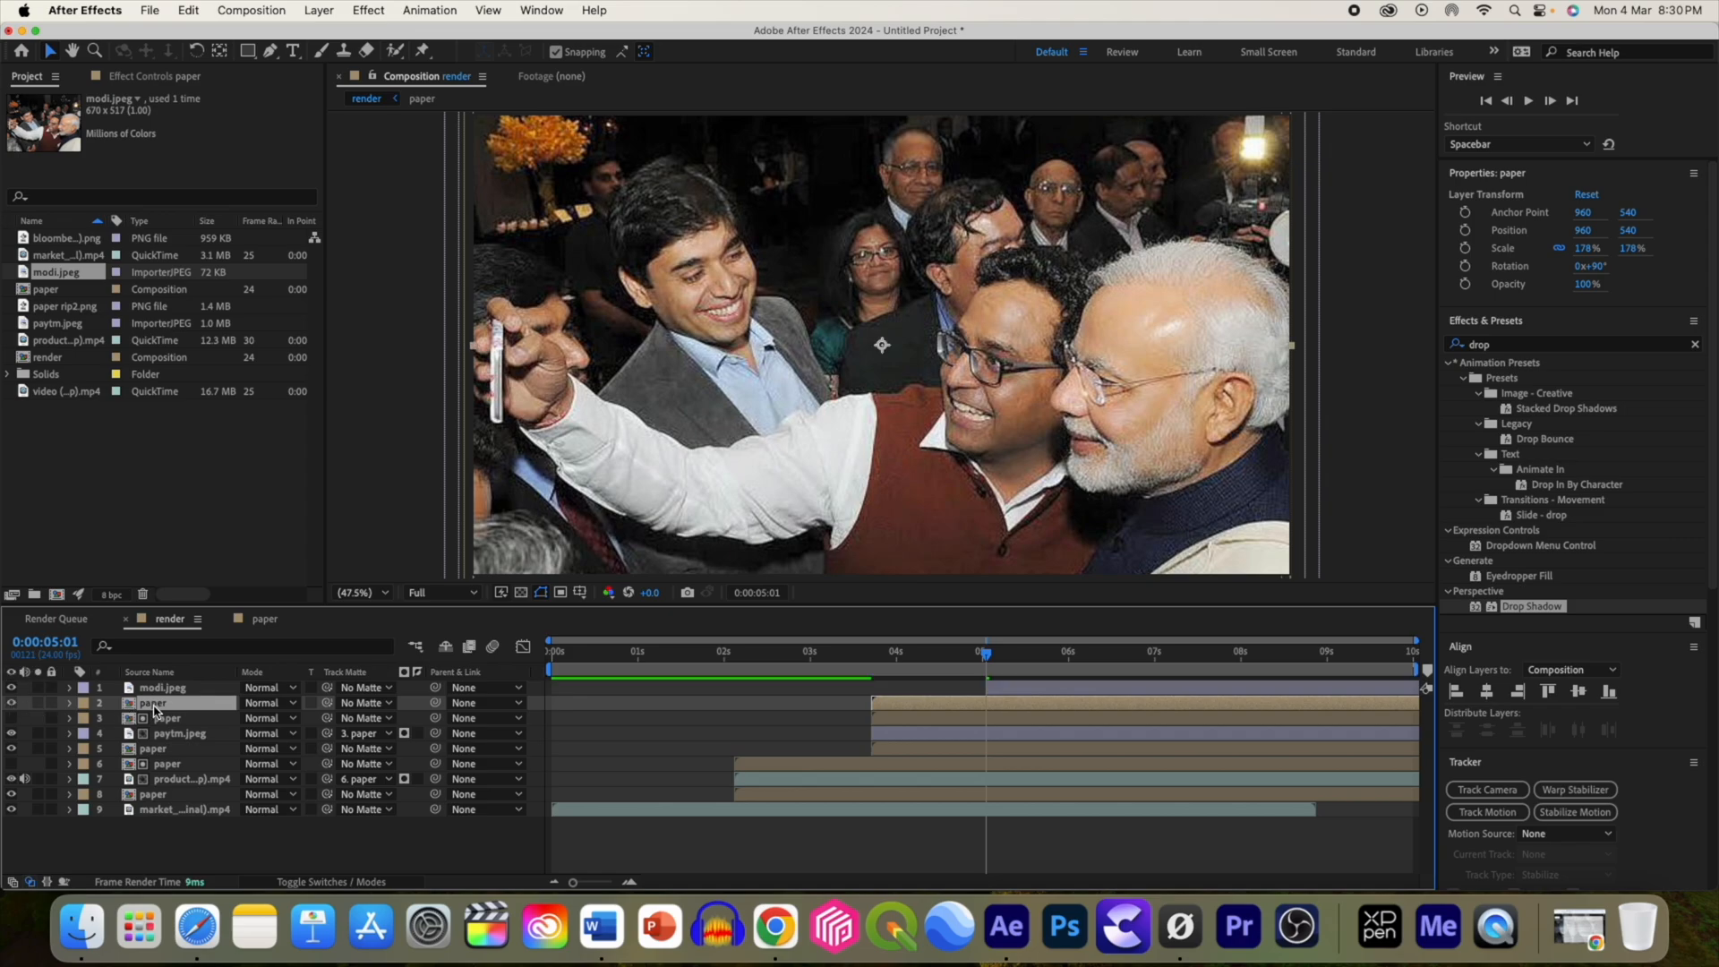
# Step: Place the duplicated paper layer above modi.jpeg with its start at 0:00:05:01, and set its rotation to -90°
pyautogui.moveTo(159, 709); pyautogui.dragTo(162, 688)
pyautogui.moveTo(895, 694); pyautogui.dragTo(1008, 689)
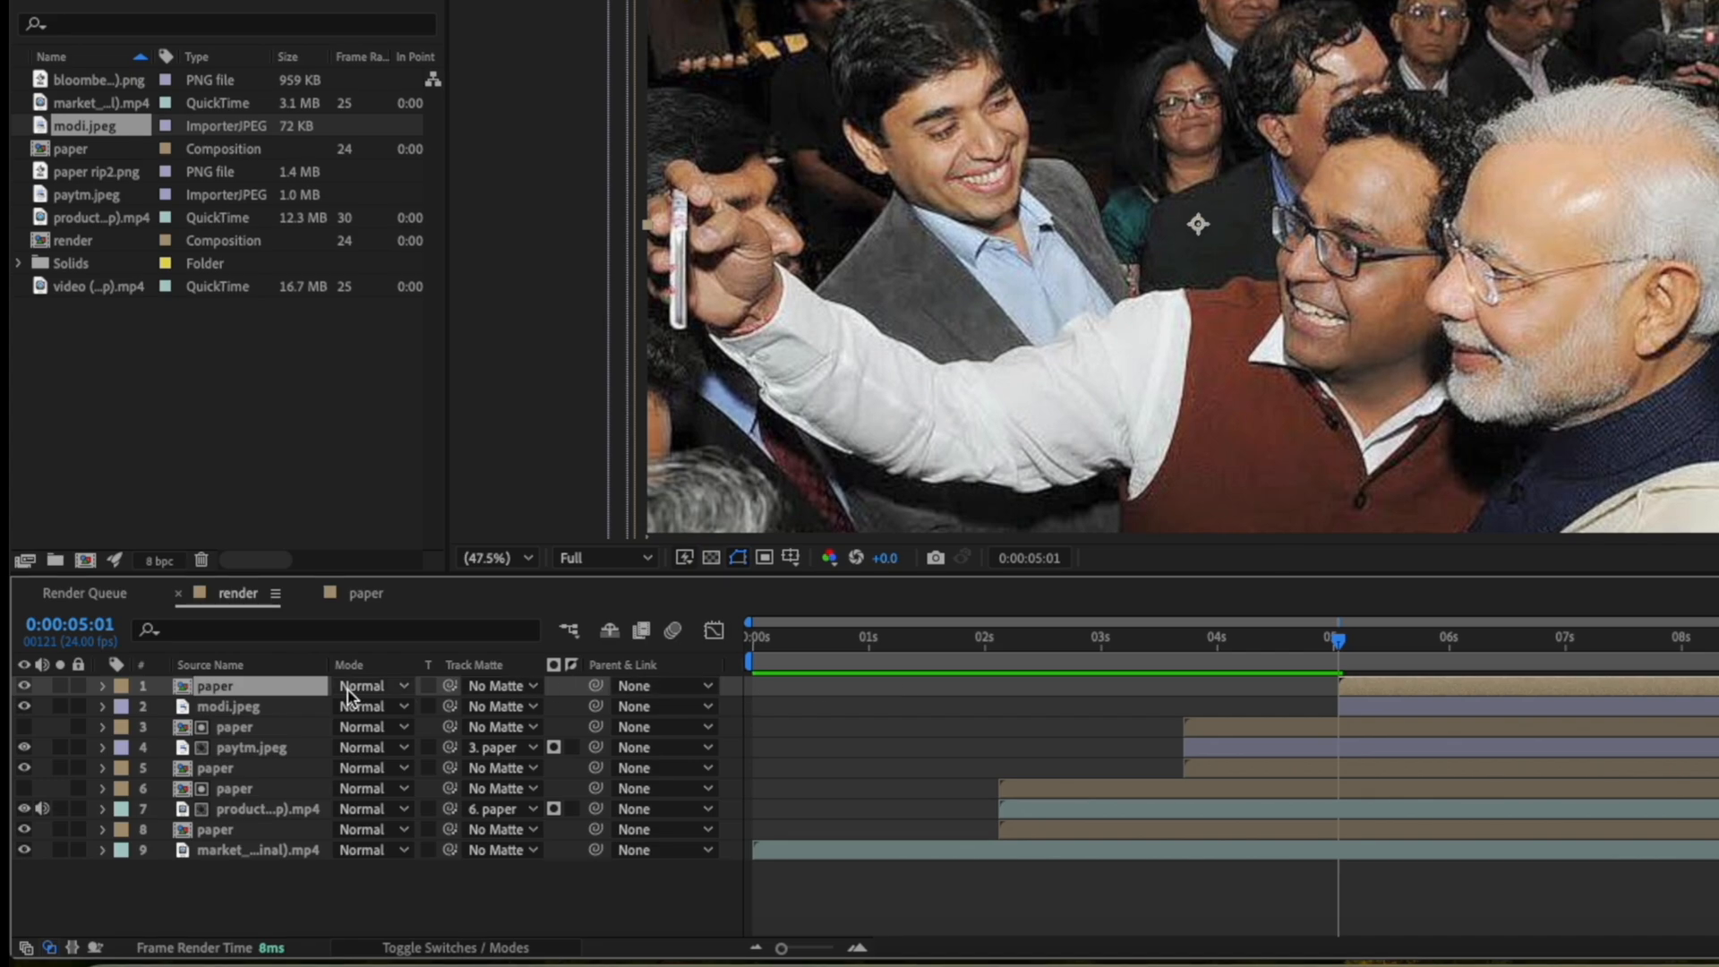
pyautogui.press('r')
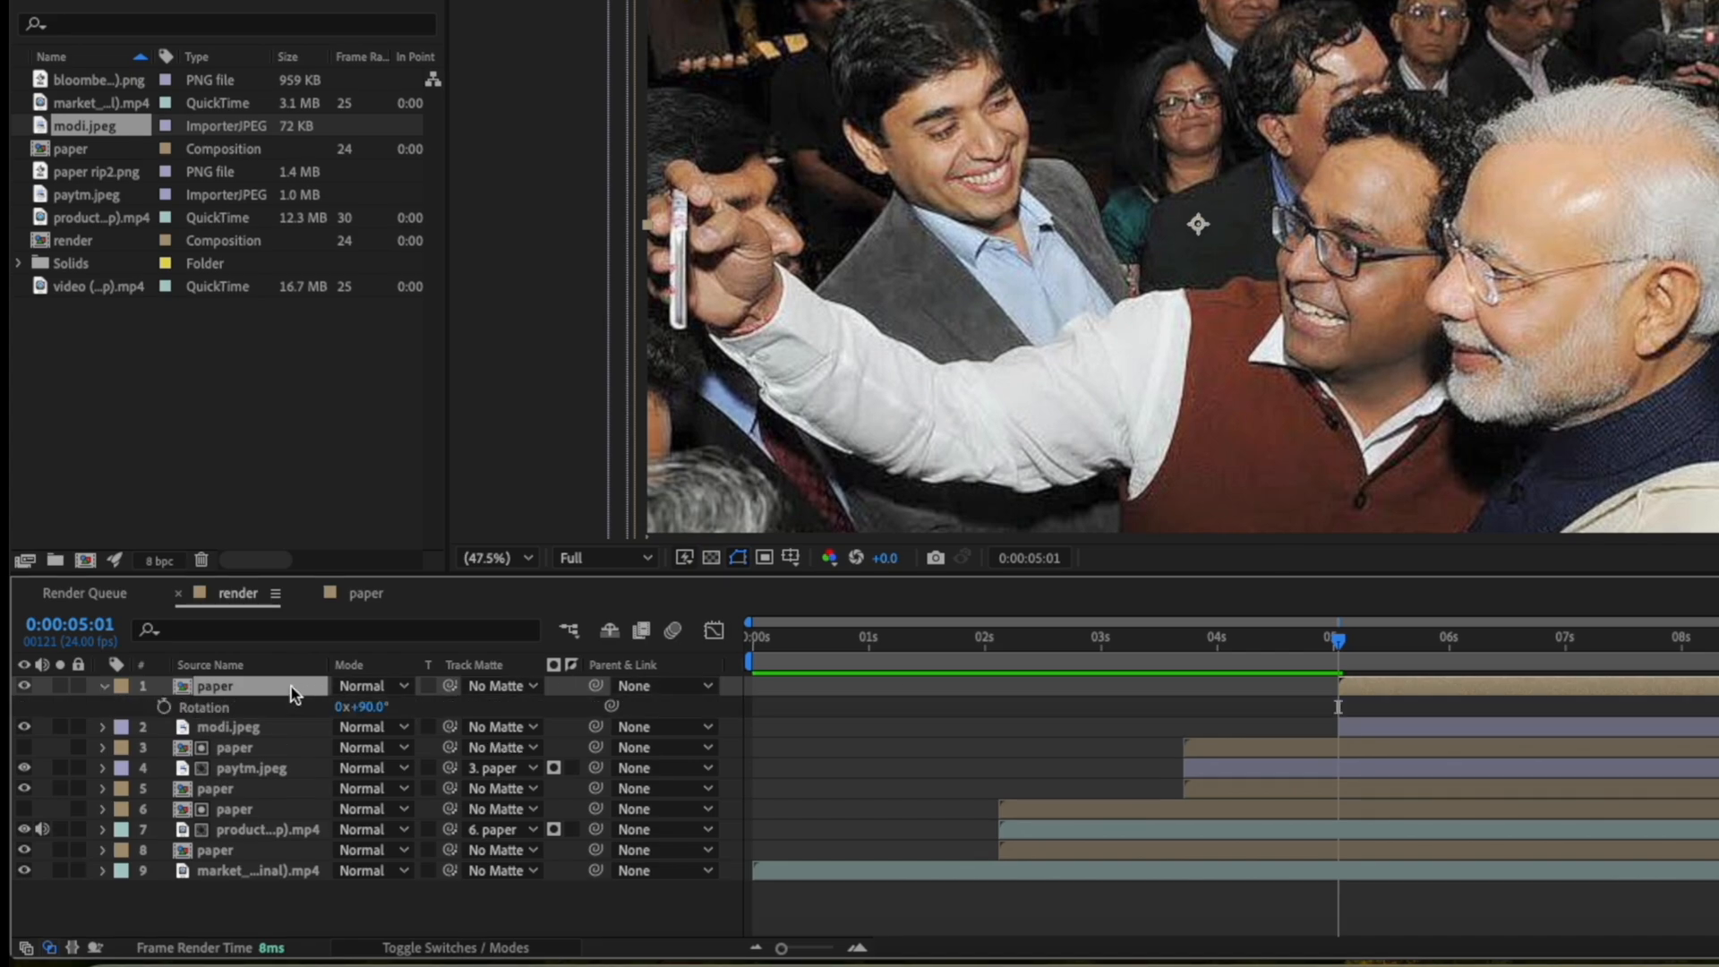
pyautogui.click(368, 707)
pyautogui.press('BackSpace')
pyautogui.press('Return')
pyautogui.moveTo(1338, 639); pyautogui.dragTo(1406, 658)
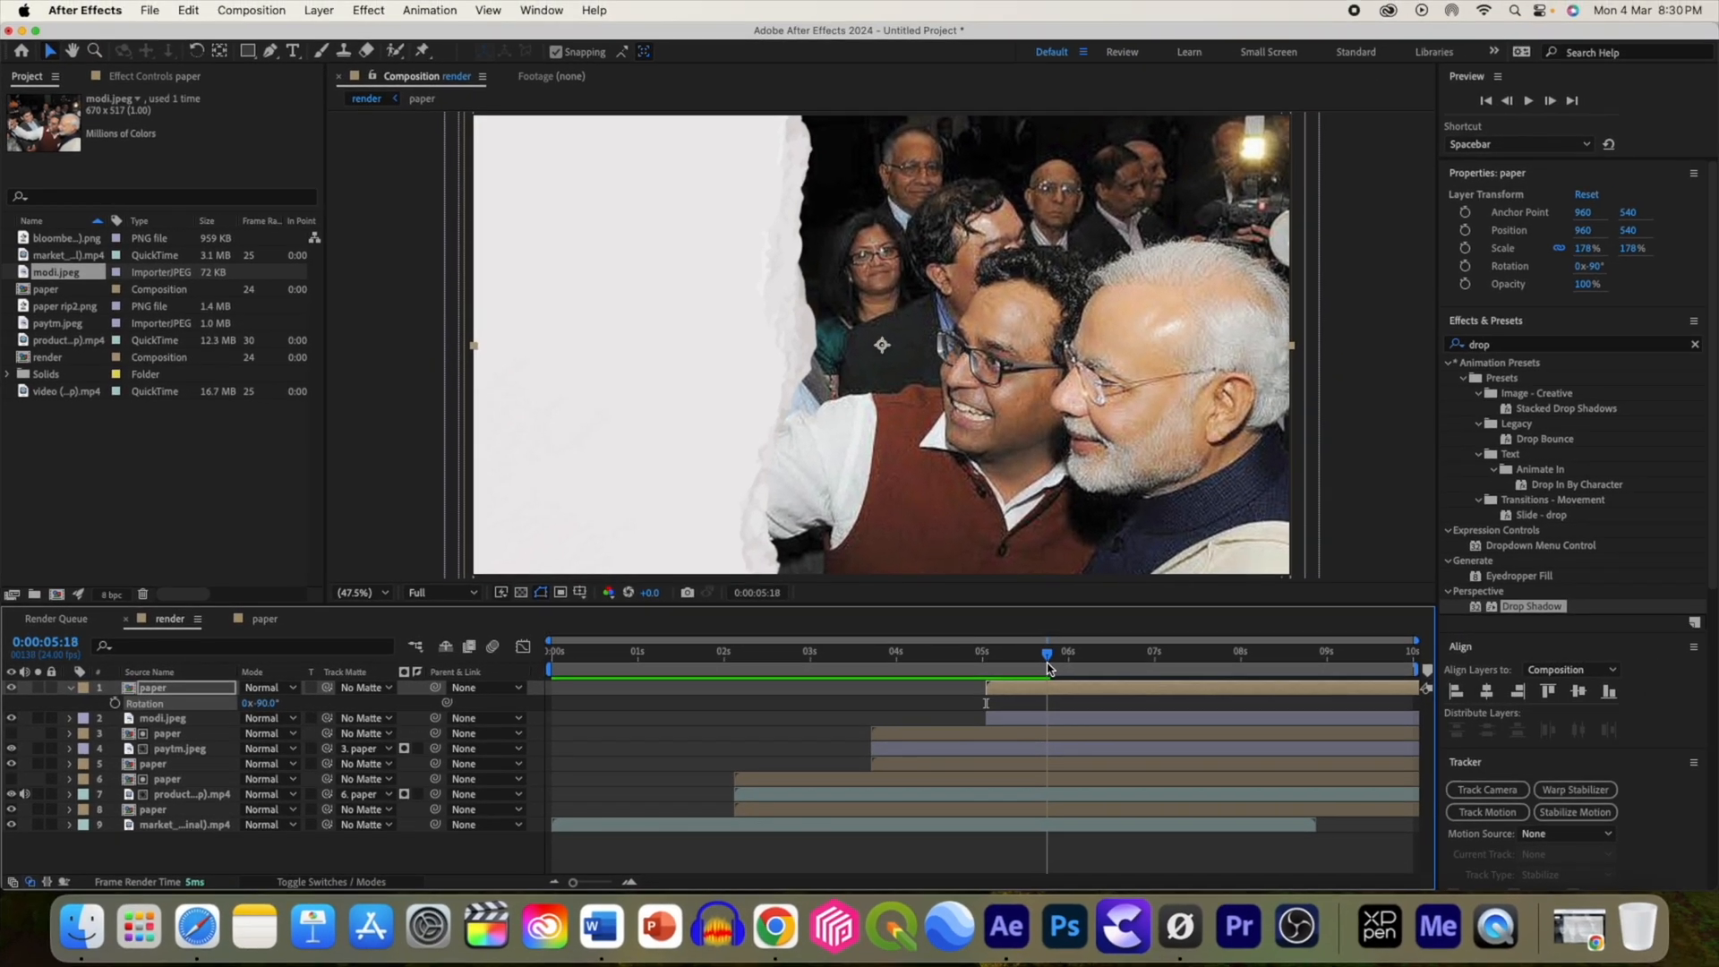
# Step: Set the track matte of modi.jpeg to the uppermost paper layer and scrub through the transition
pyautogui.click(1029, 719)
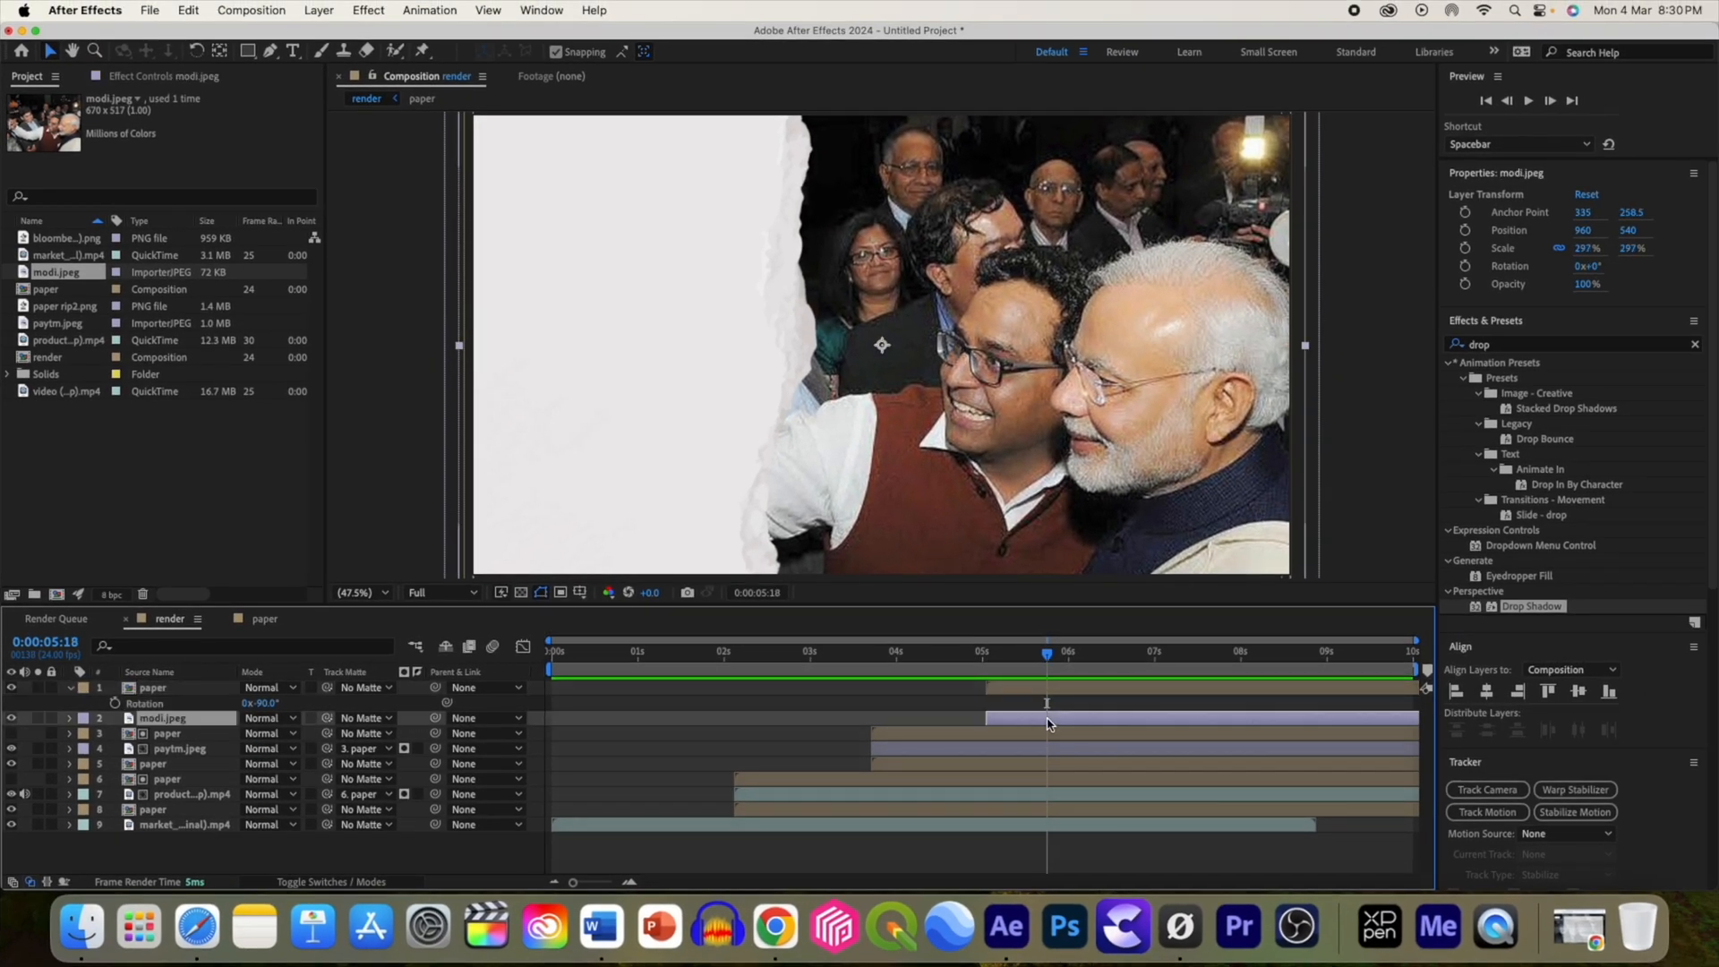
pyautogui.click(362, 719)
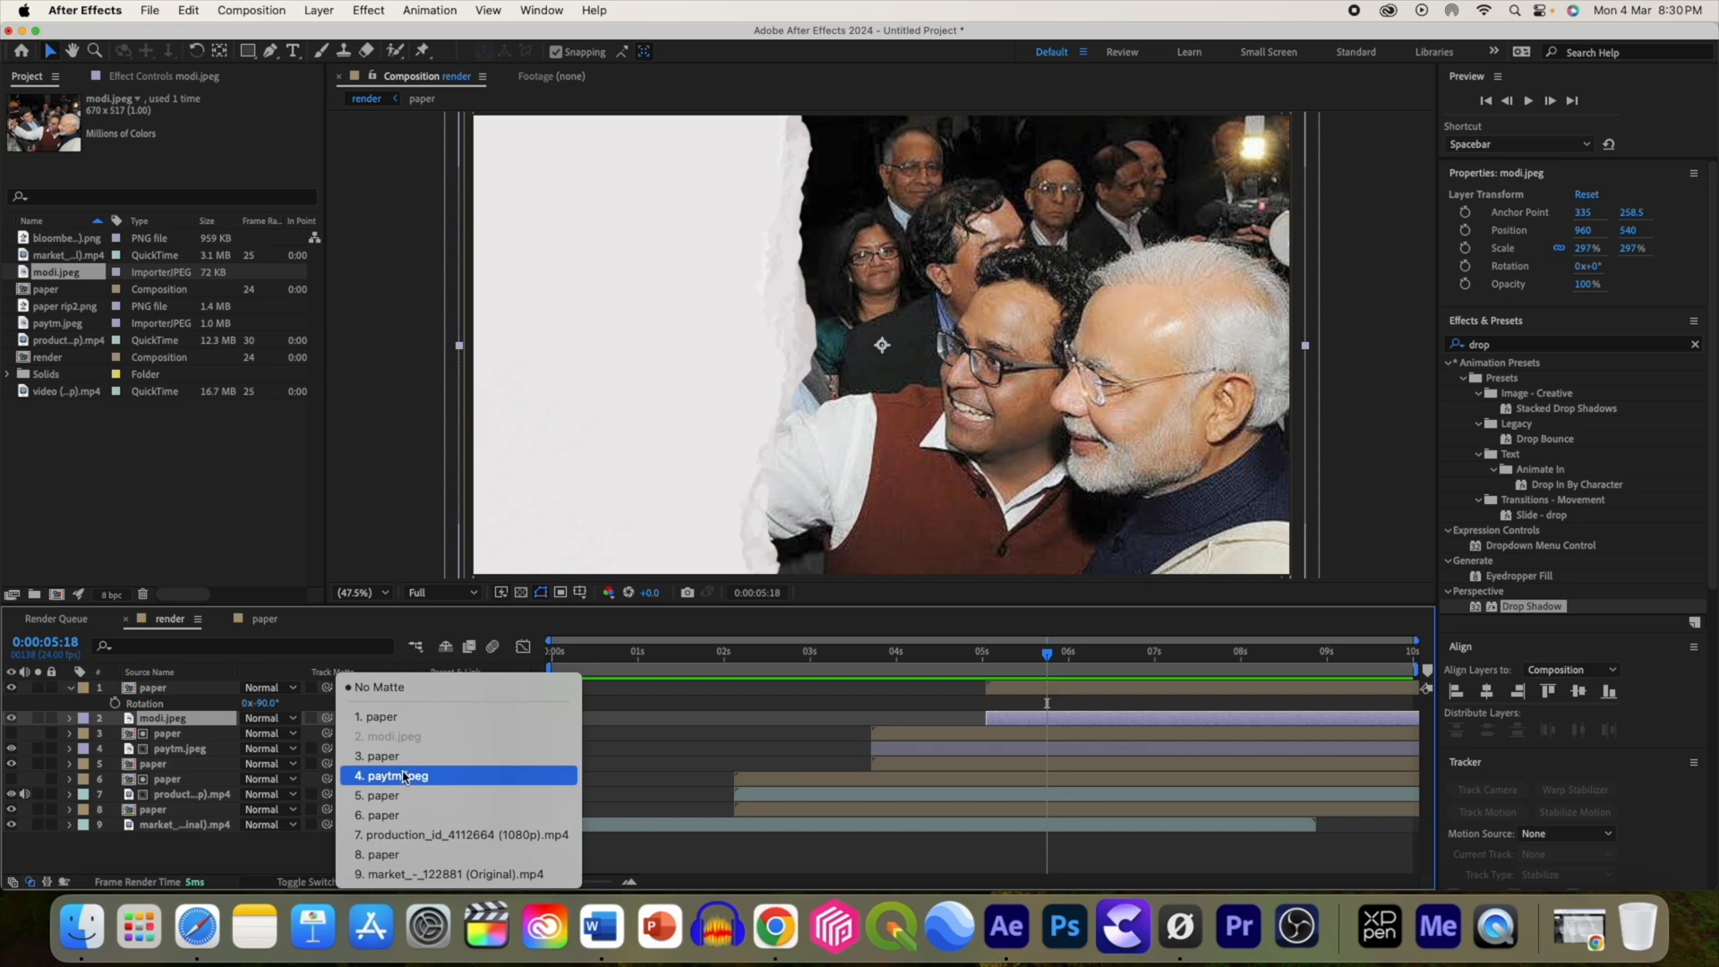
pyautogui.click(376, 716)
pyautogui.click(987, 656)
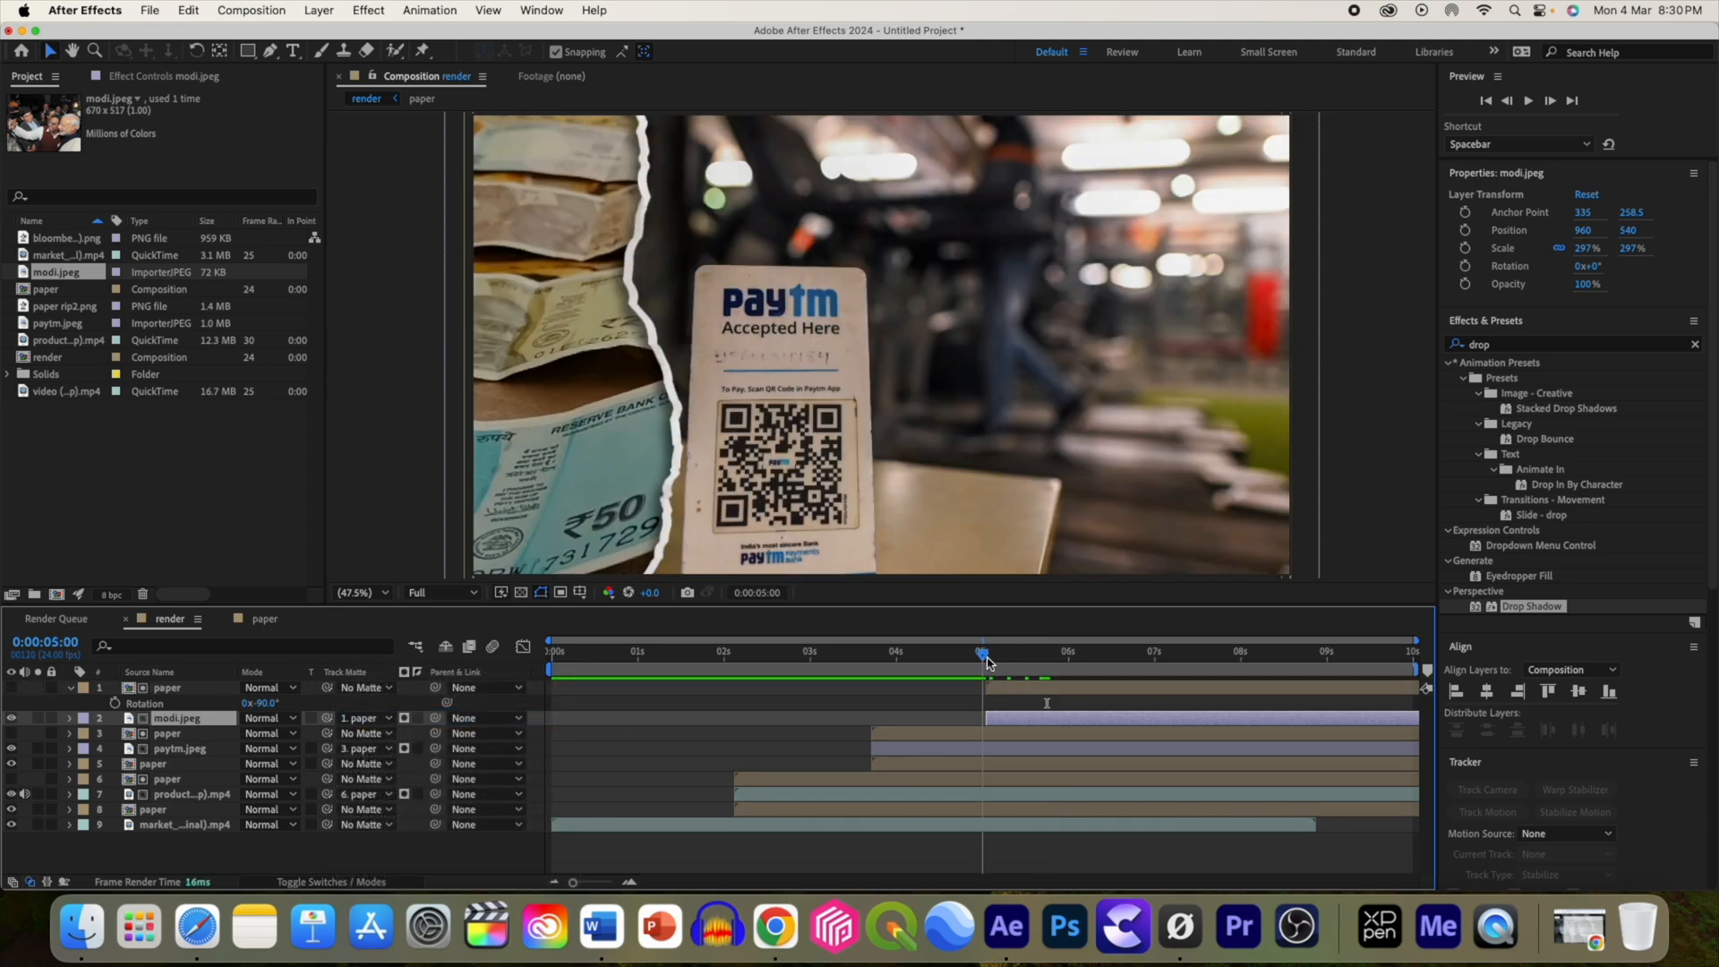
pyautogui.moveTo(987, 657); pyautogui.dragTo(1047, 656)
# Step: Duplicate the uppermost paper layer, place the visible copy beneath modi.jpeg, and shift it sideways to 989.5, 540
pyautogui.click(168, 689)
pyautogui.press('super+d')
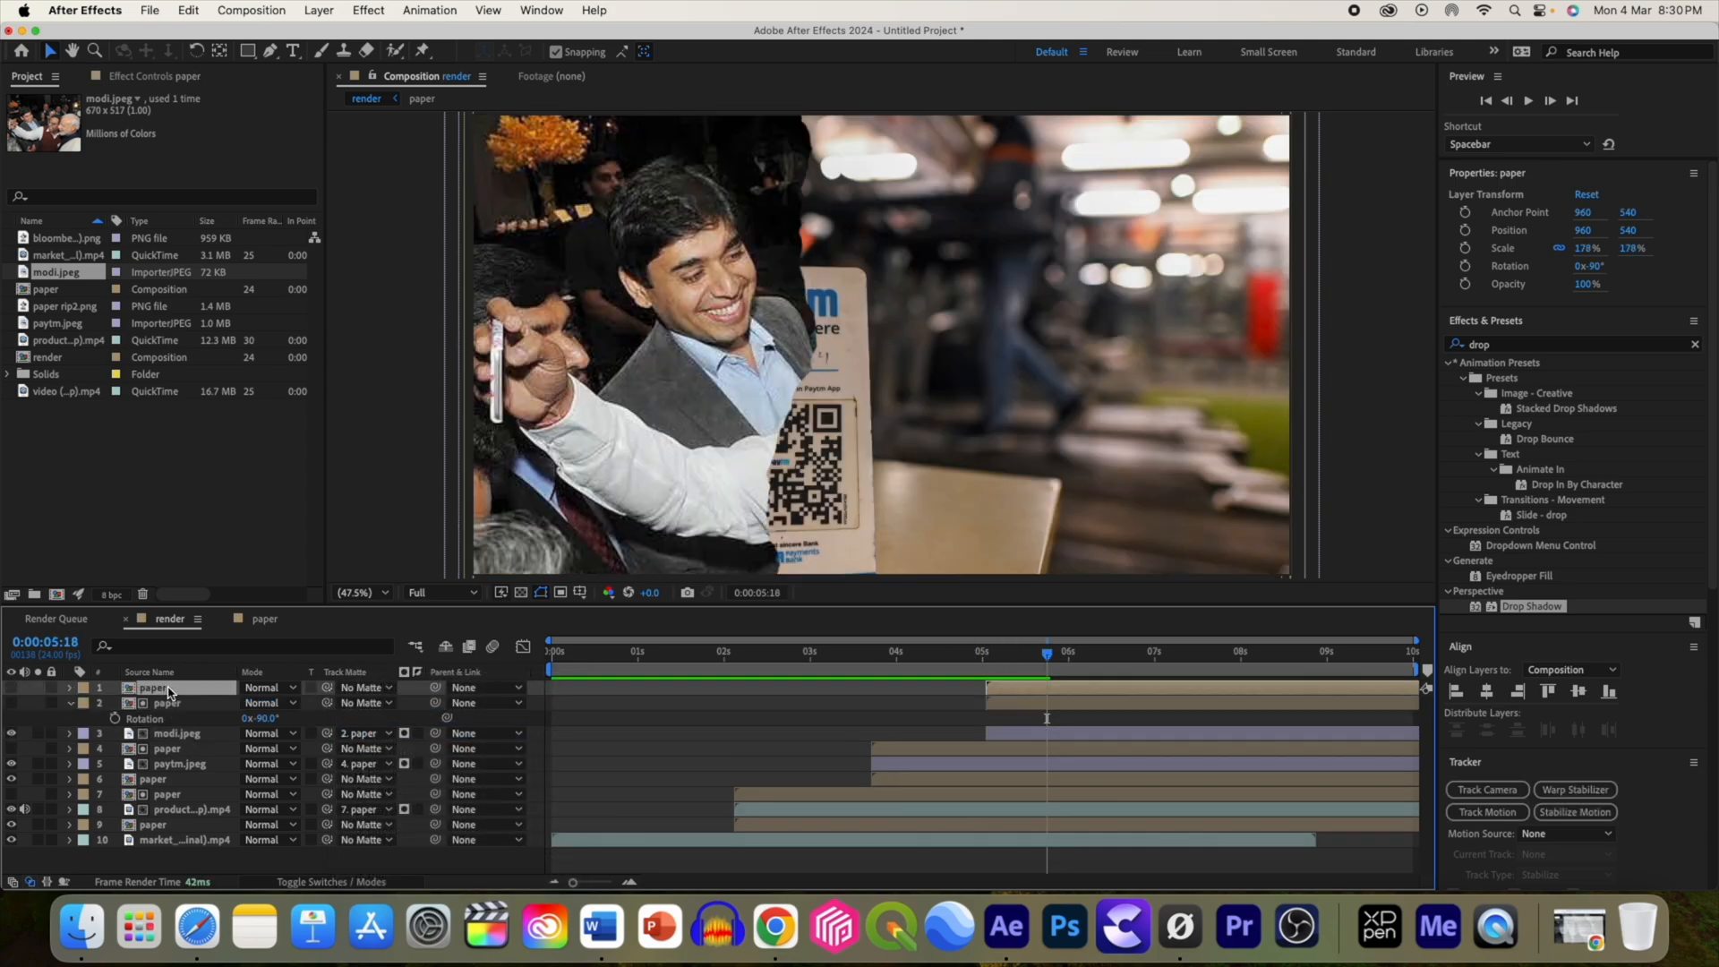
pyautogui.click(11, 687)
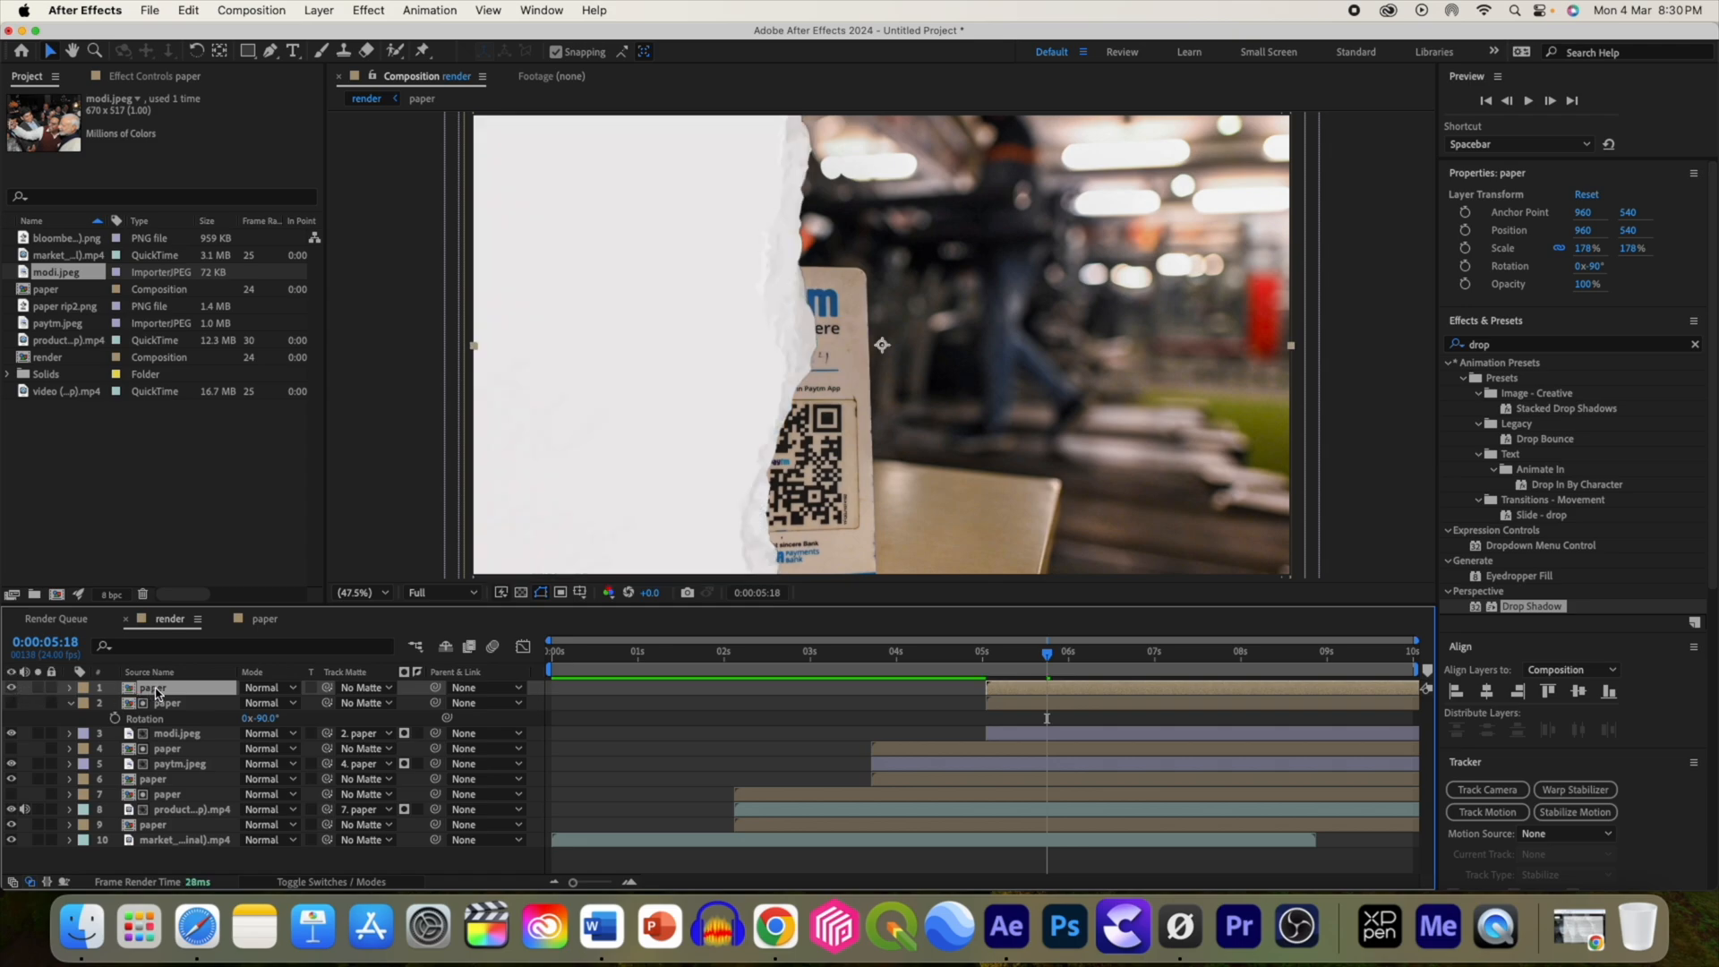
pyautogui.moveTo(154, 691); pyautogui.dragTo(164, 742)
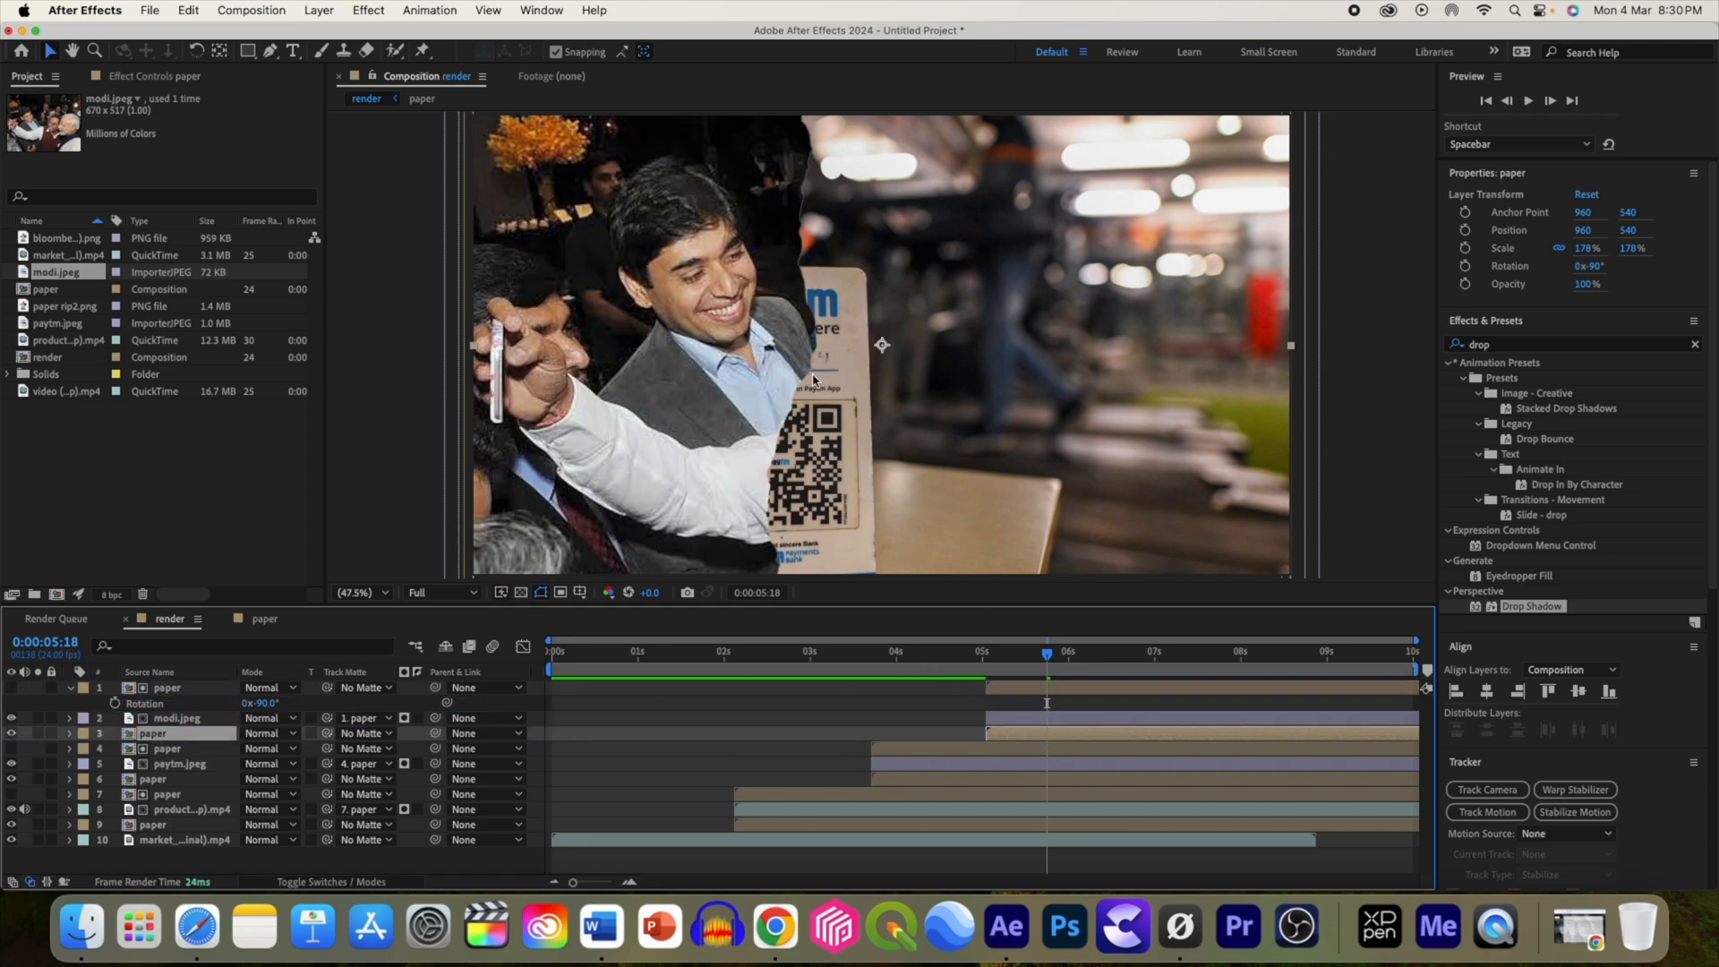
pyautogui.moveTo(881, 348); pyautogui.dragTo(899, 359)
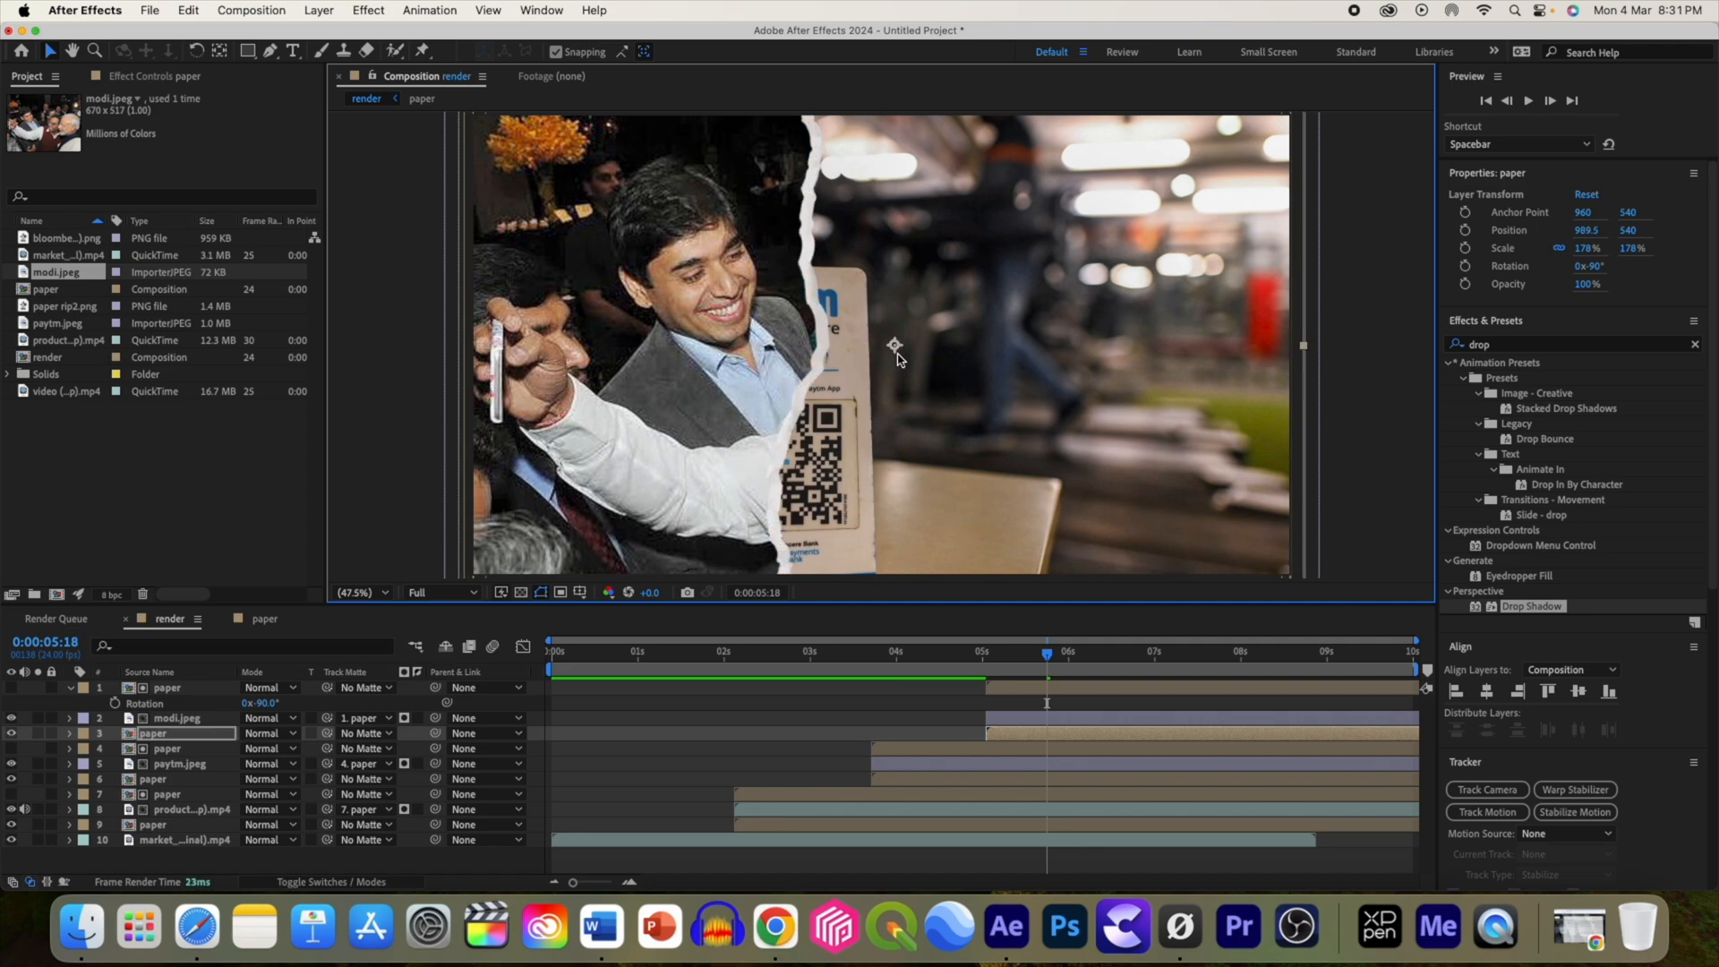
# Step: Apply Drop Shadow to the paper layer beneath modi.jpeg with distance 22 and softness 17, and preview the transitions
pyautogui.moveTo(1522, 608); pyautogui.dragTo(1188, 734)
pyautogui.moveTo(183, 213); pyautogui.dragTo(200, 227)
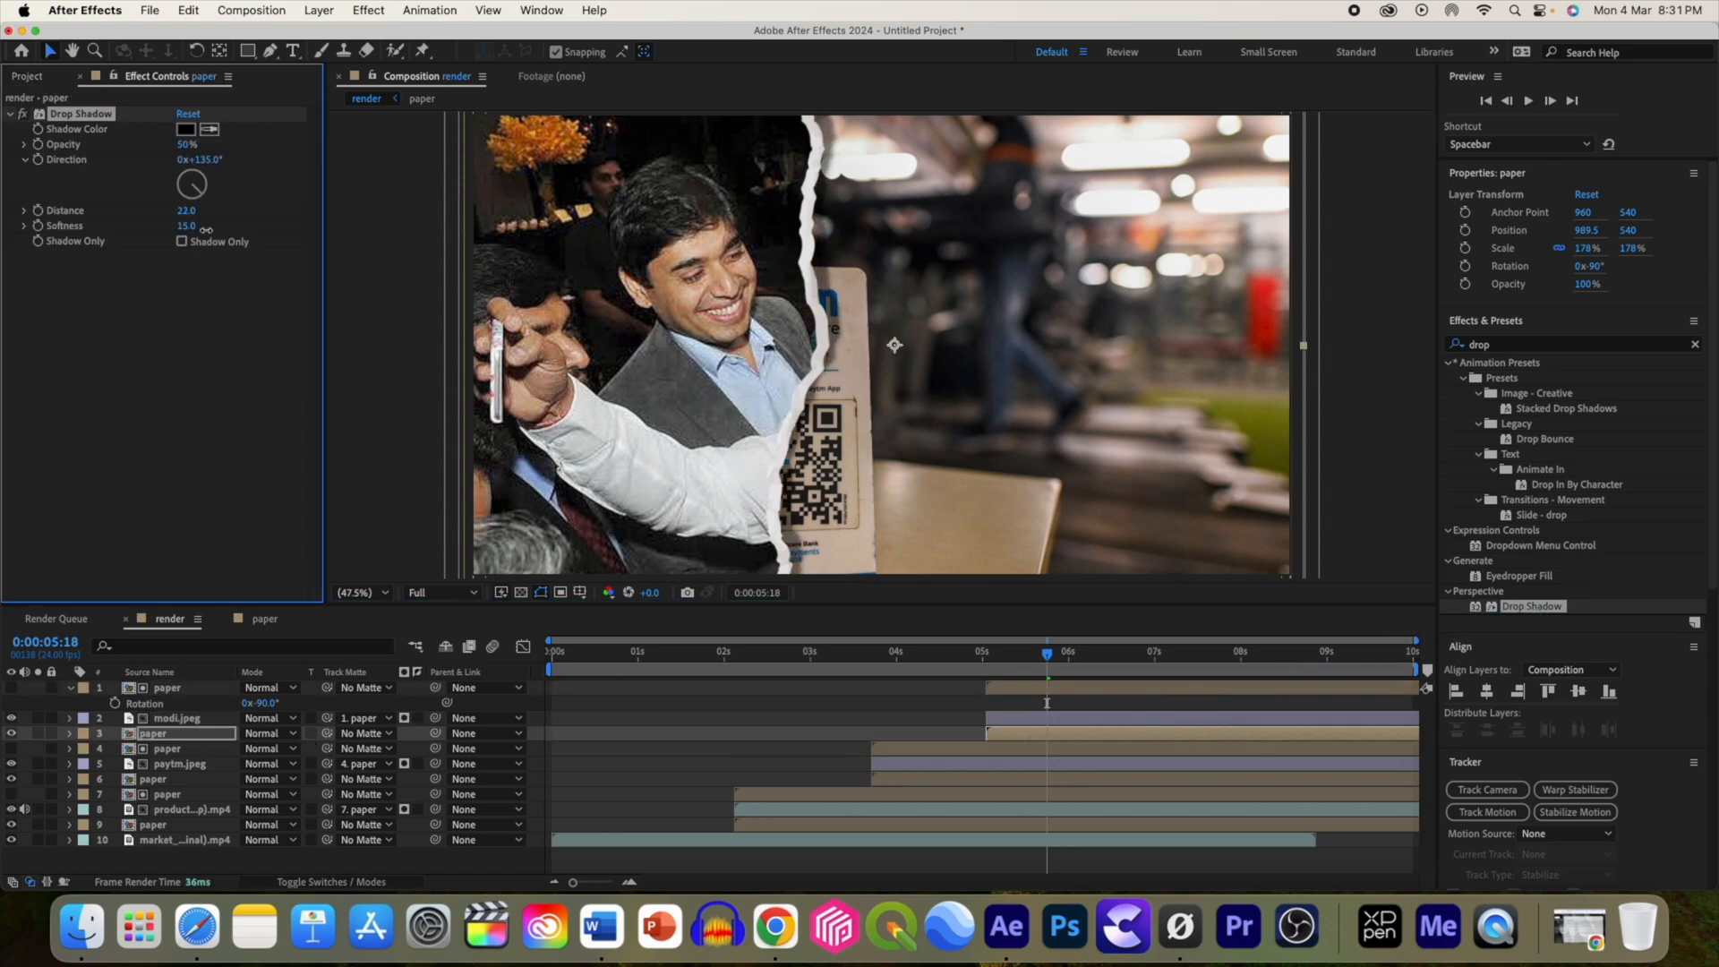
pyautogui.moveTo(1012, 663); pyautogui.dragTo(937, 666)
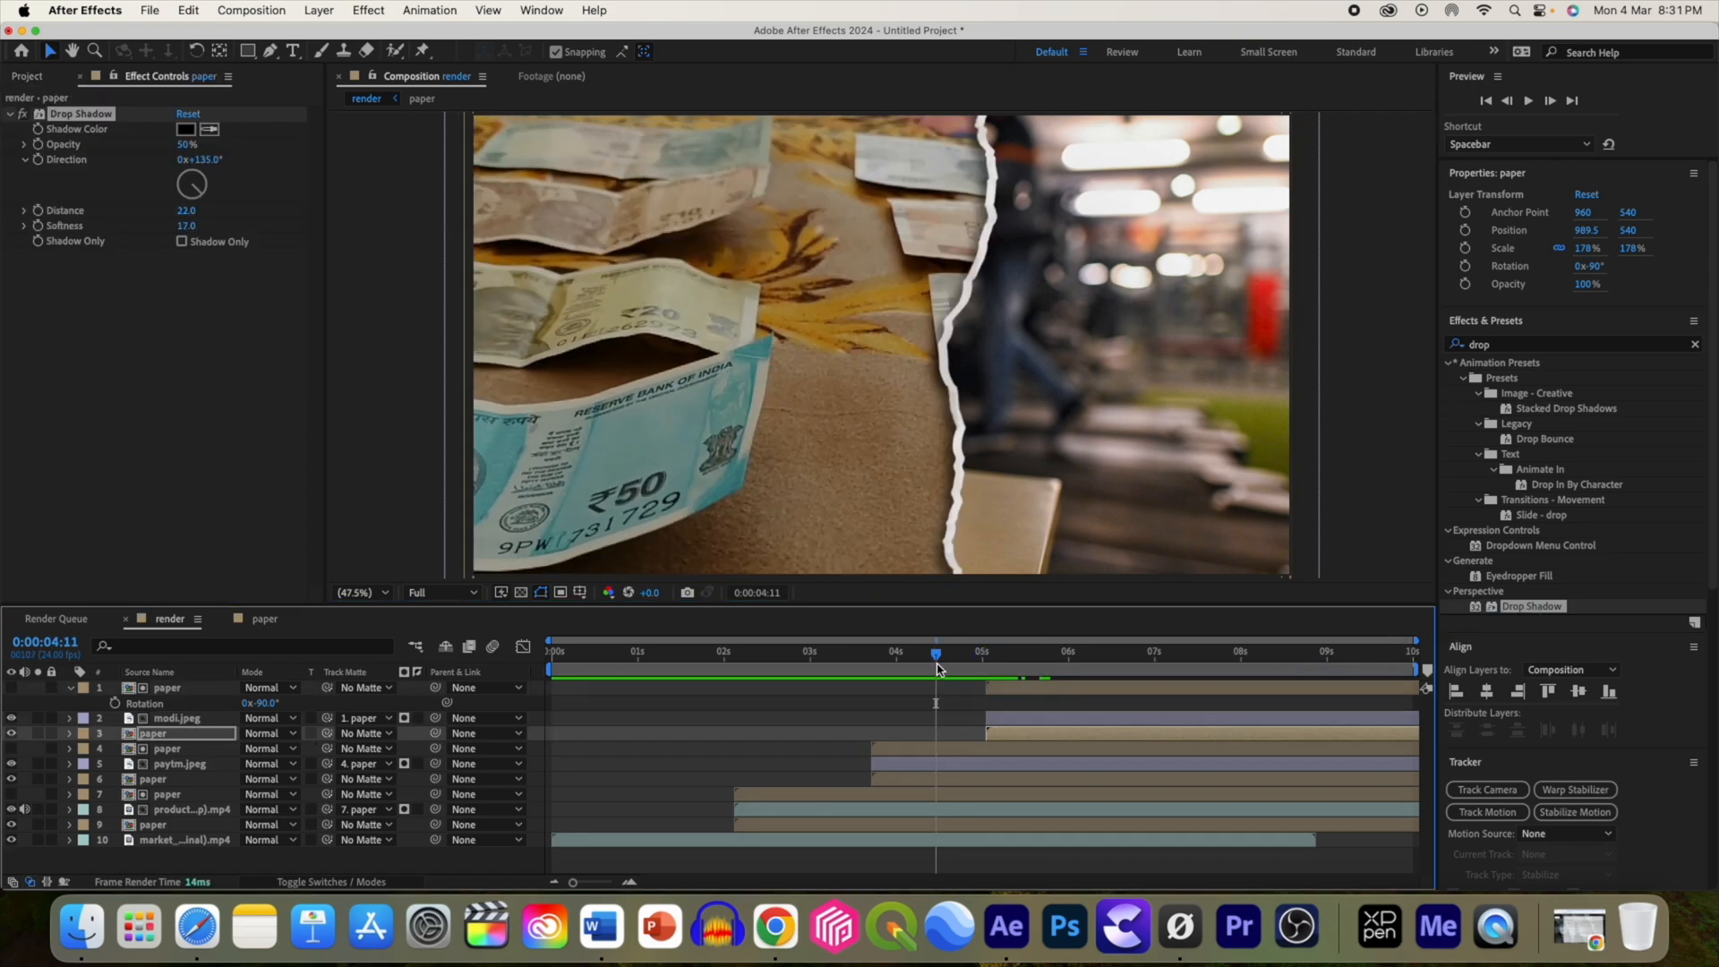
pyautogui.press('space')
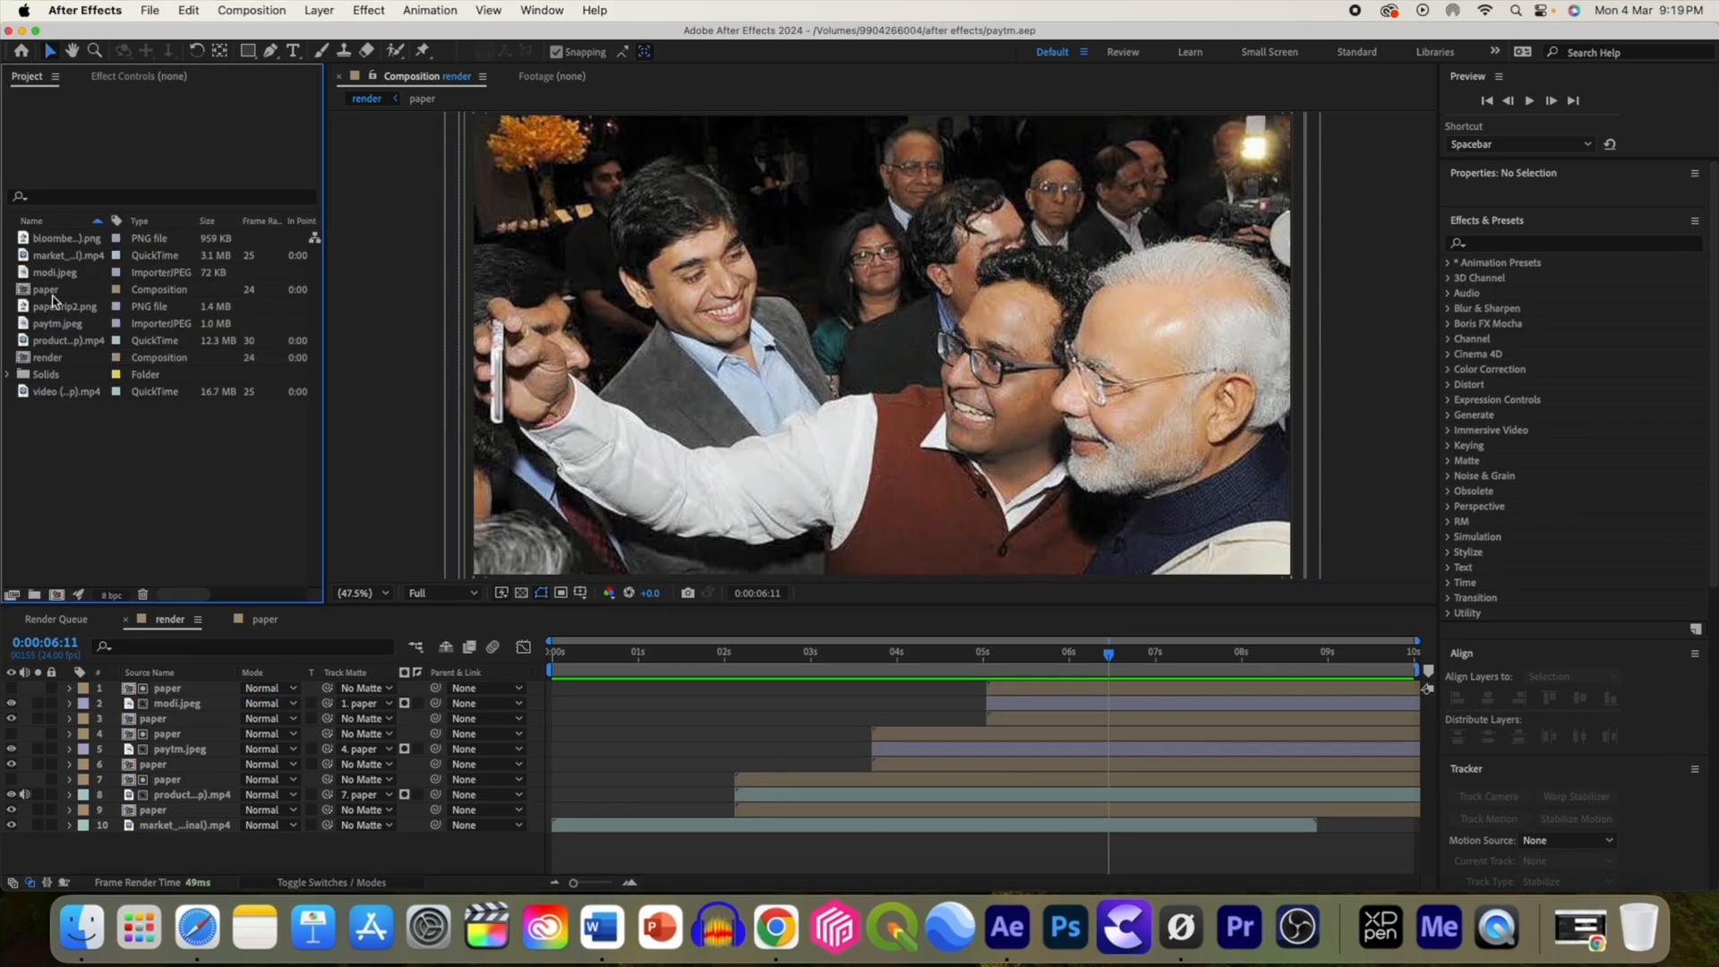
# Step: Duplicate the paper composition, open the copy, and reveal the position and scale keyframes of its paper rip2.png layer
pyautogui.click(50, 297)
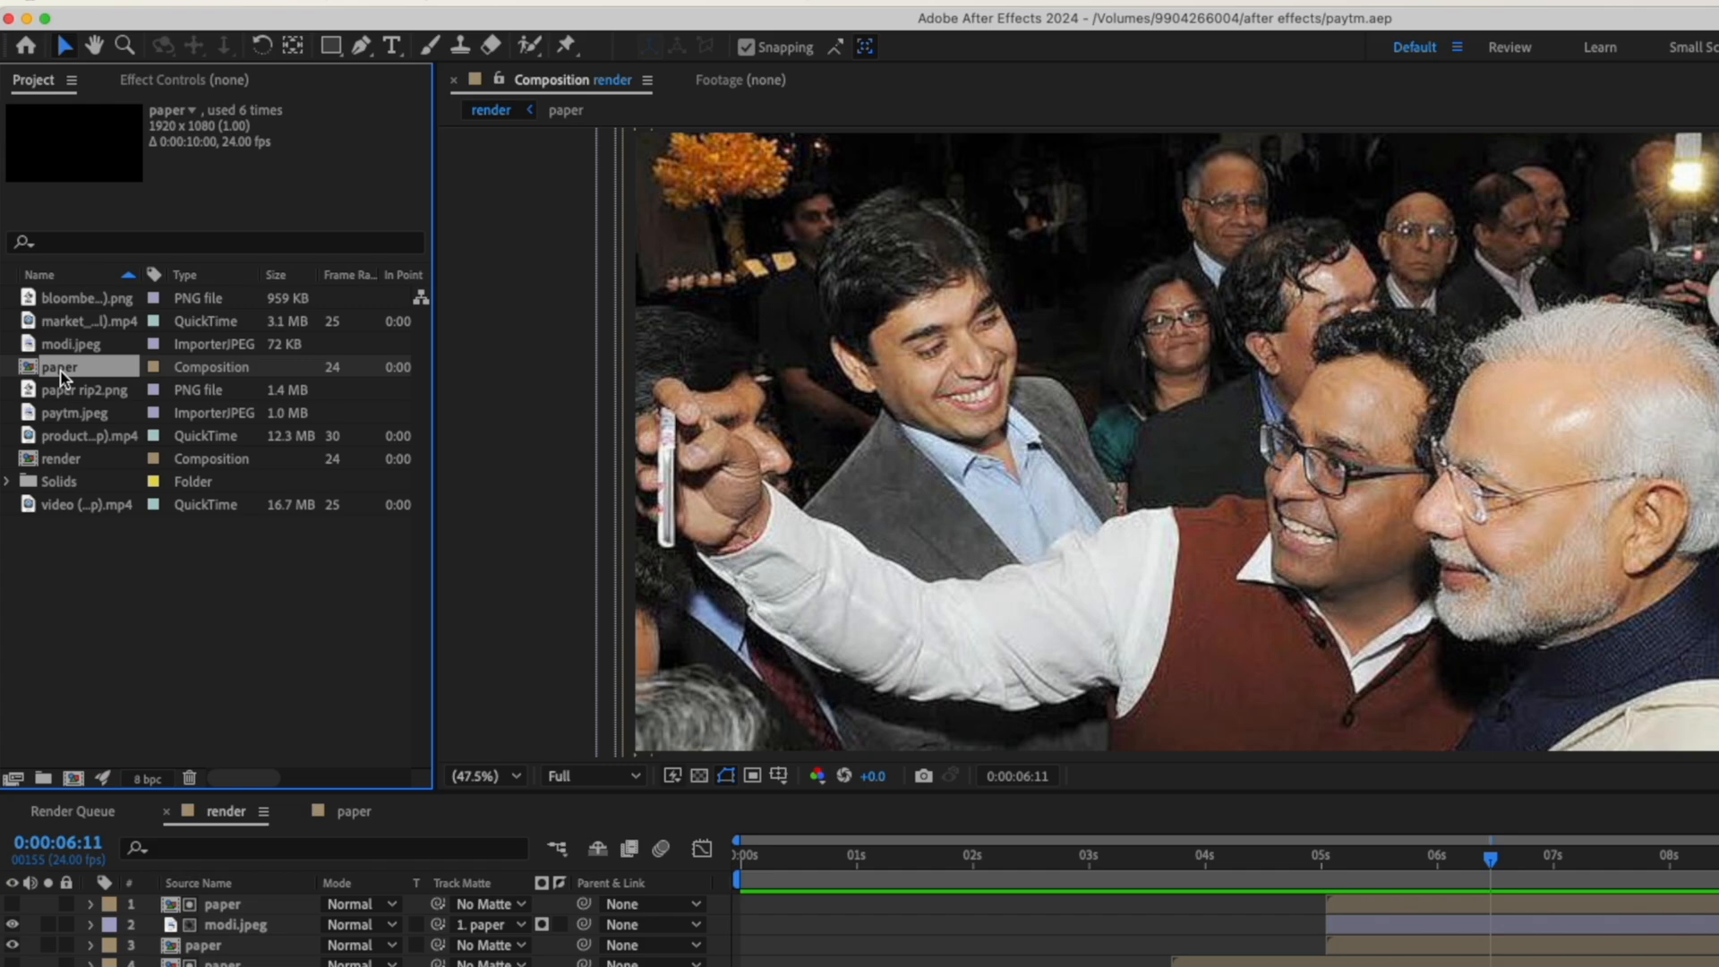
pyautogui.press('super+d')
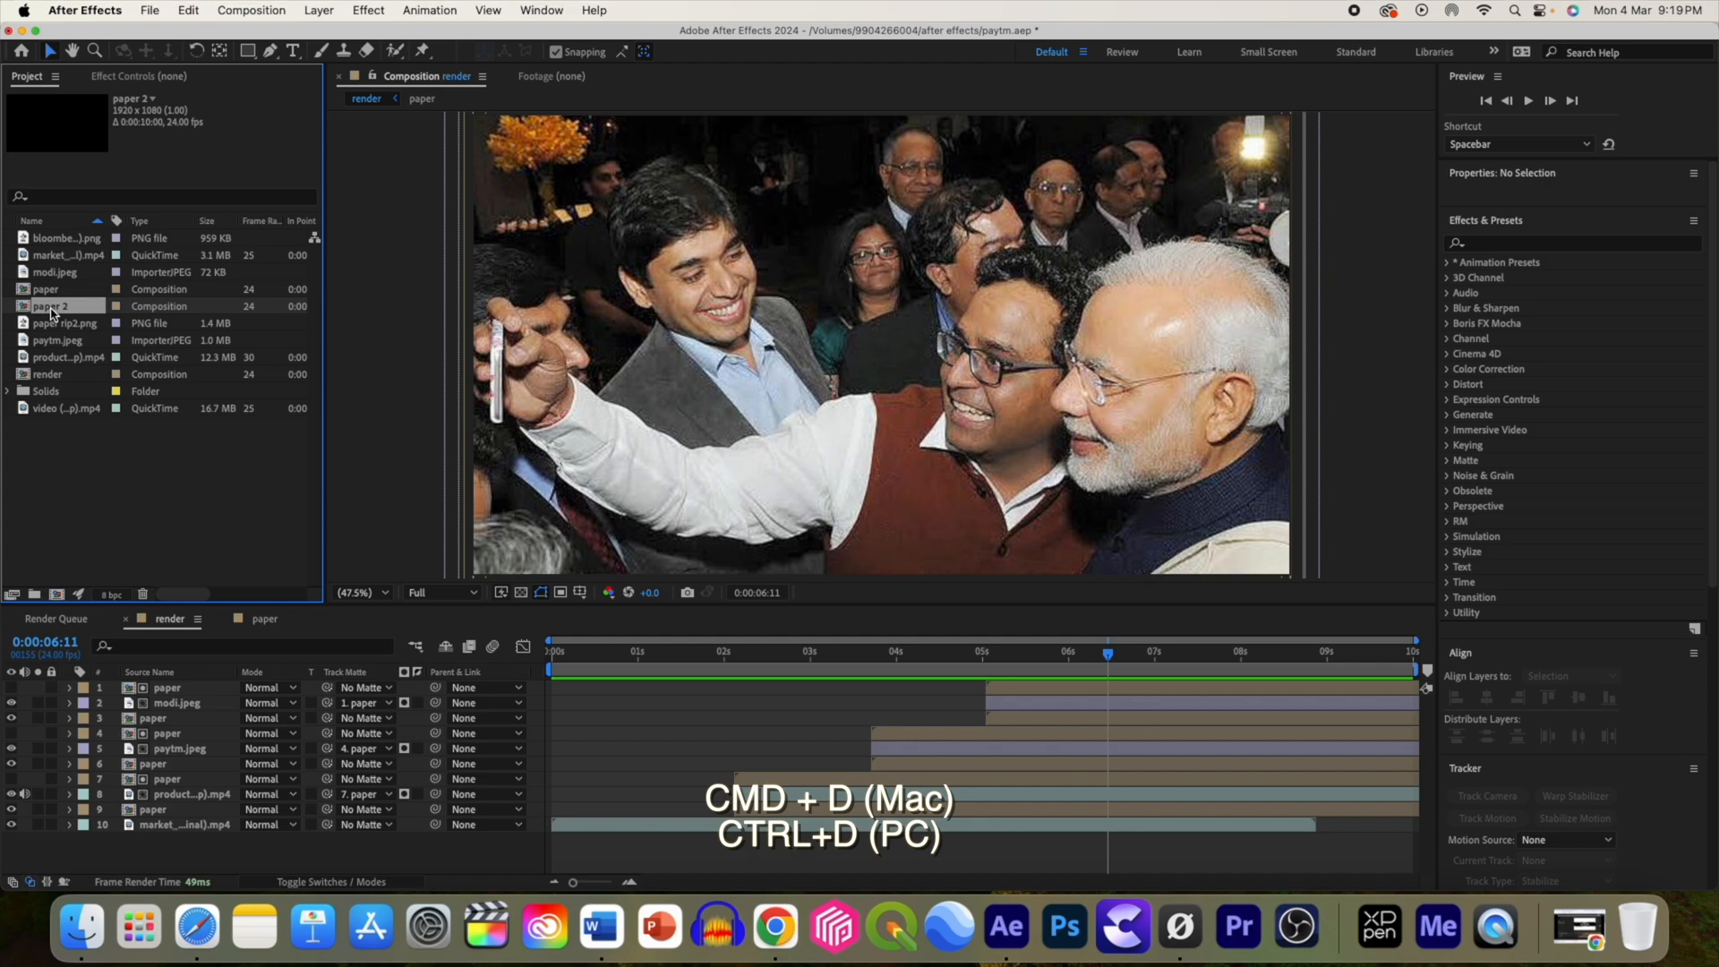
pyautogui.doubleClick(51, 308)
pyautogui.press('p')
pyautogui.hotkey('shift', 's')
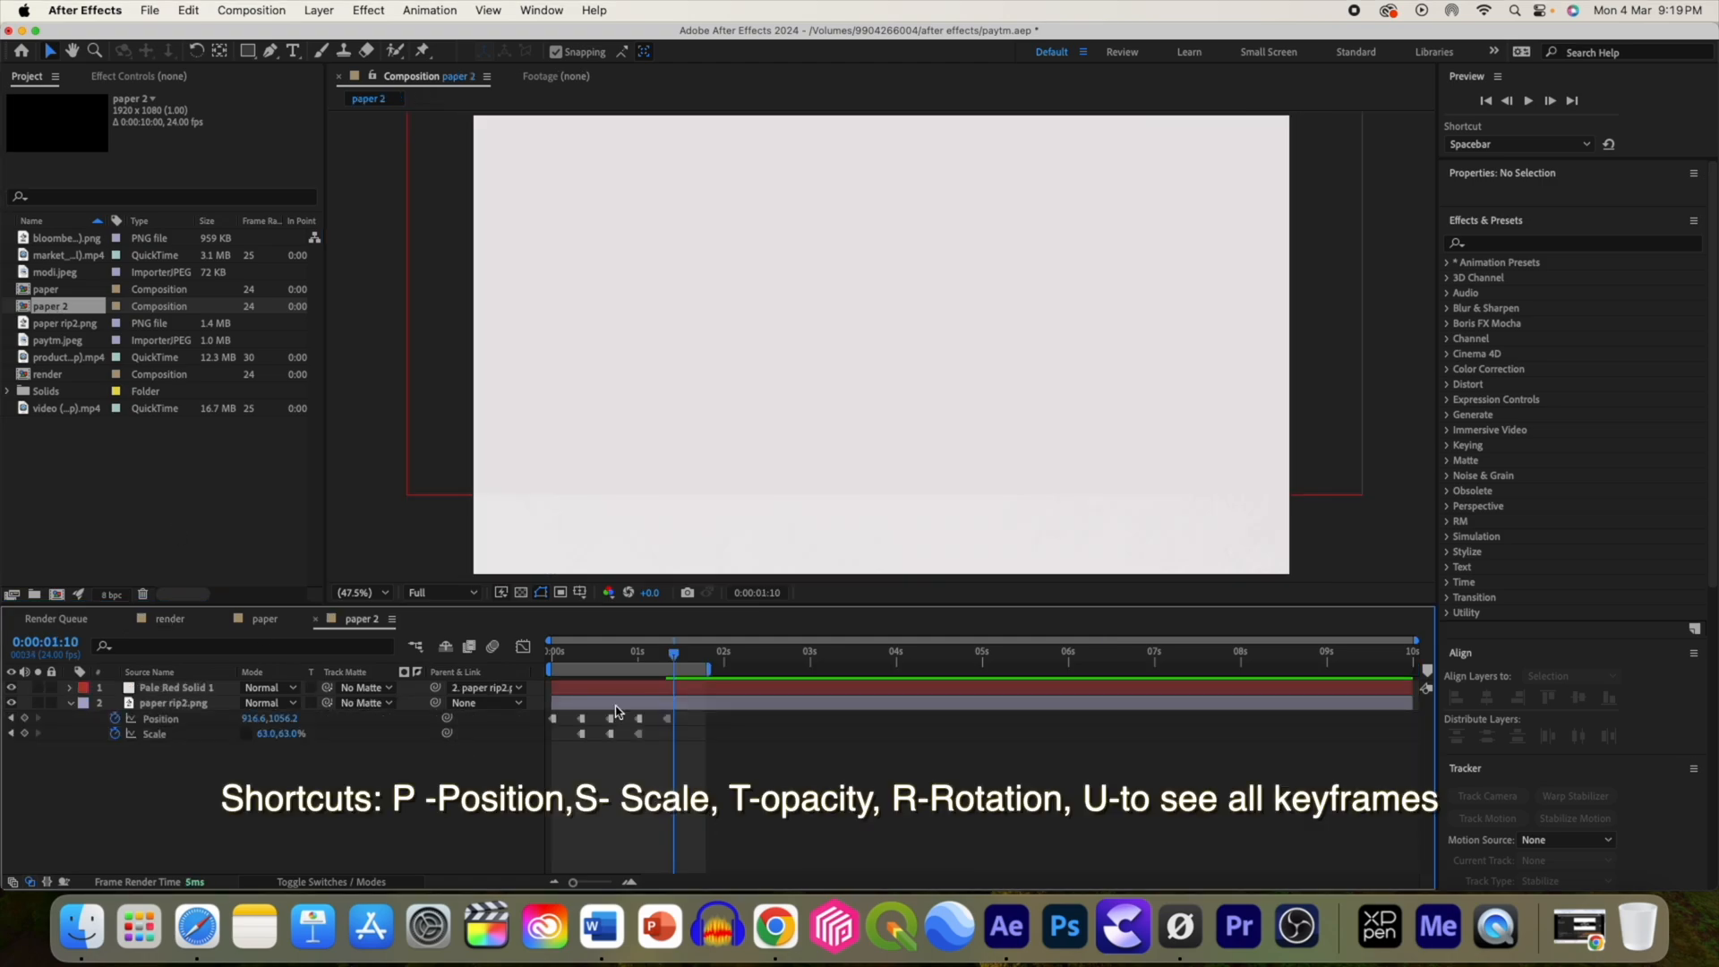
# Step: Delete all position and scale keyframes of paper rip2.png that come after 0:00:00:16
pyautogui.moveTo(676, 661); pyautogui.dragTo(612, 663)
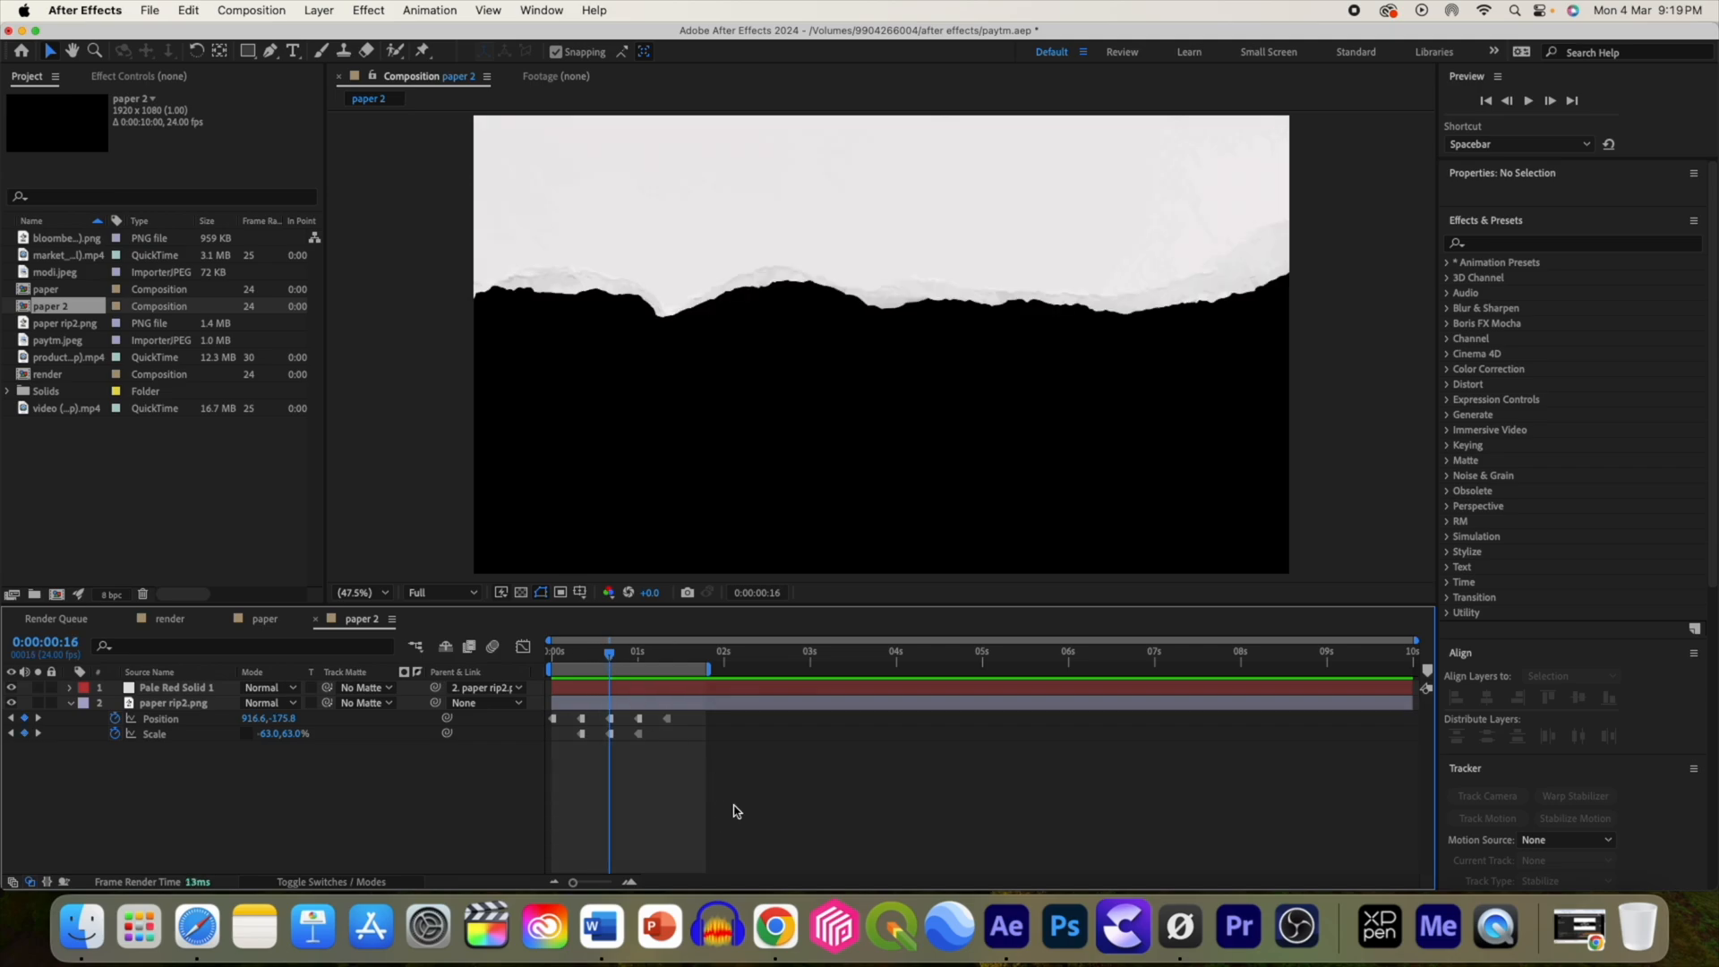
pyautogui.moveTo(717, 793); pyautogui.dragTo(637, 718)
pyautogui.press('Delete')
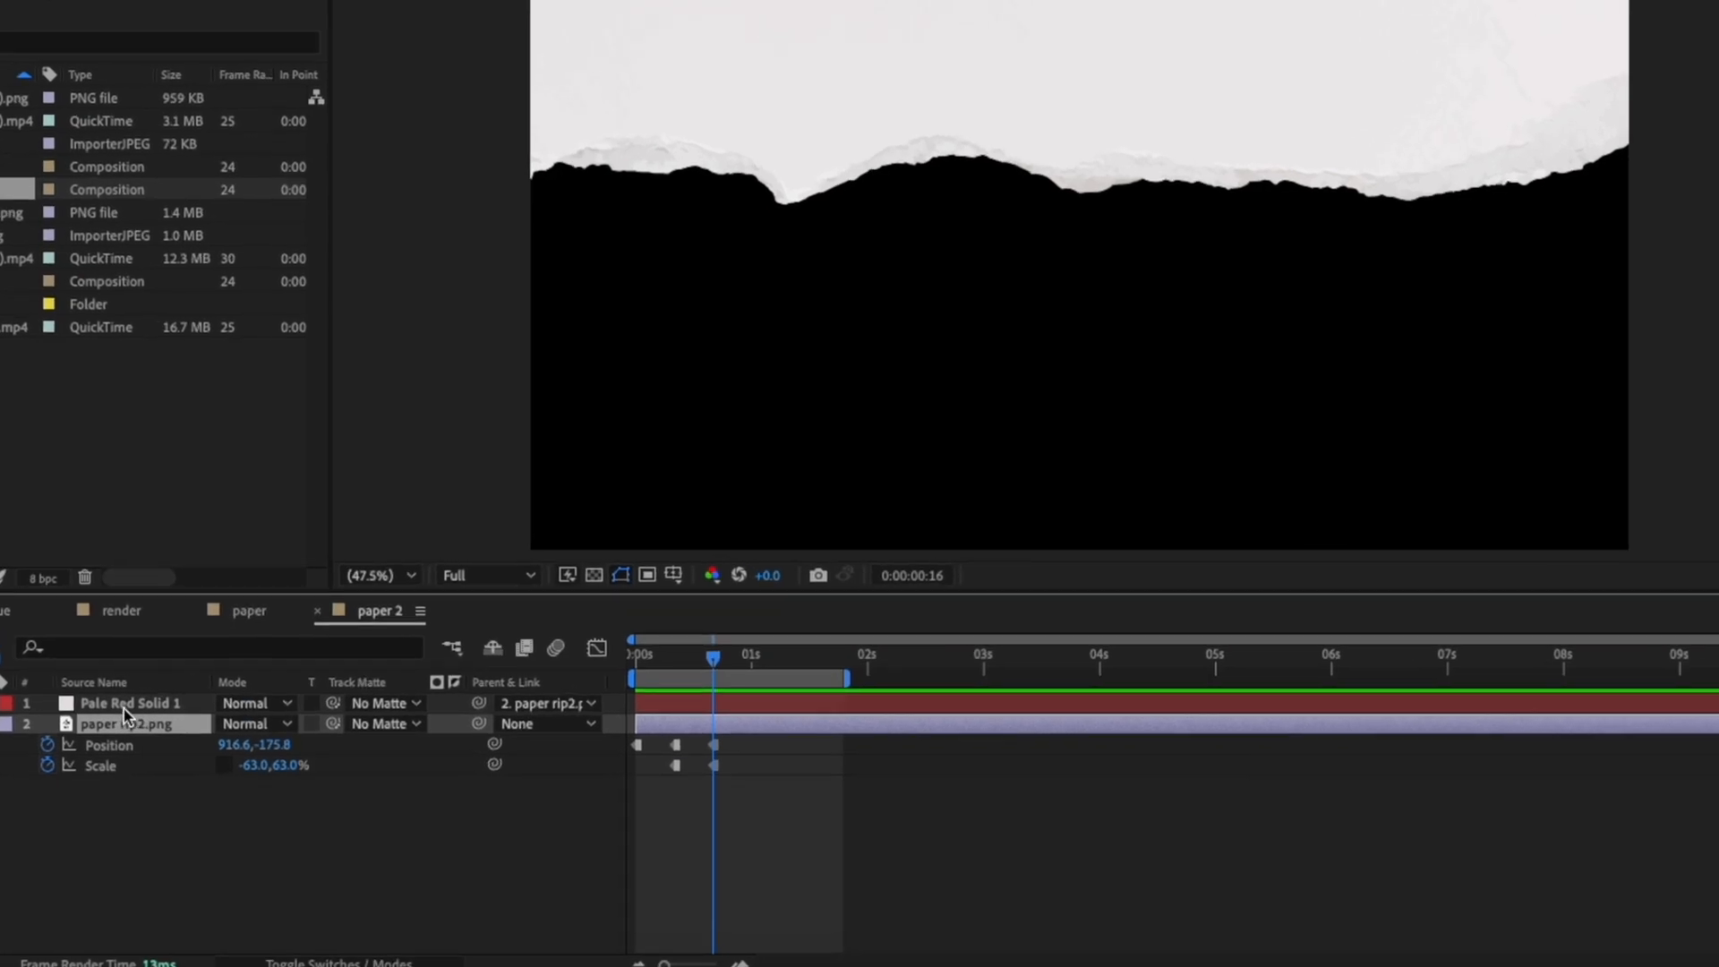
# Step: Duplicate Pale Red Solid 1 and paper rip2.png together, and stack the copied paper layer directly beneath the copied solid
pyautogui.click(172, 689)
pyautogui.keyDown('shift'); pyautogui.click(123, 727); pyautogui.keyUp('shift')
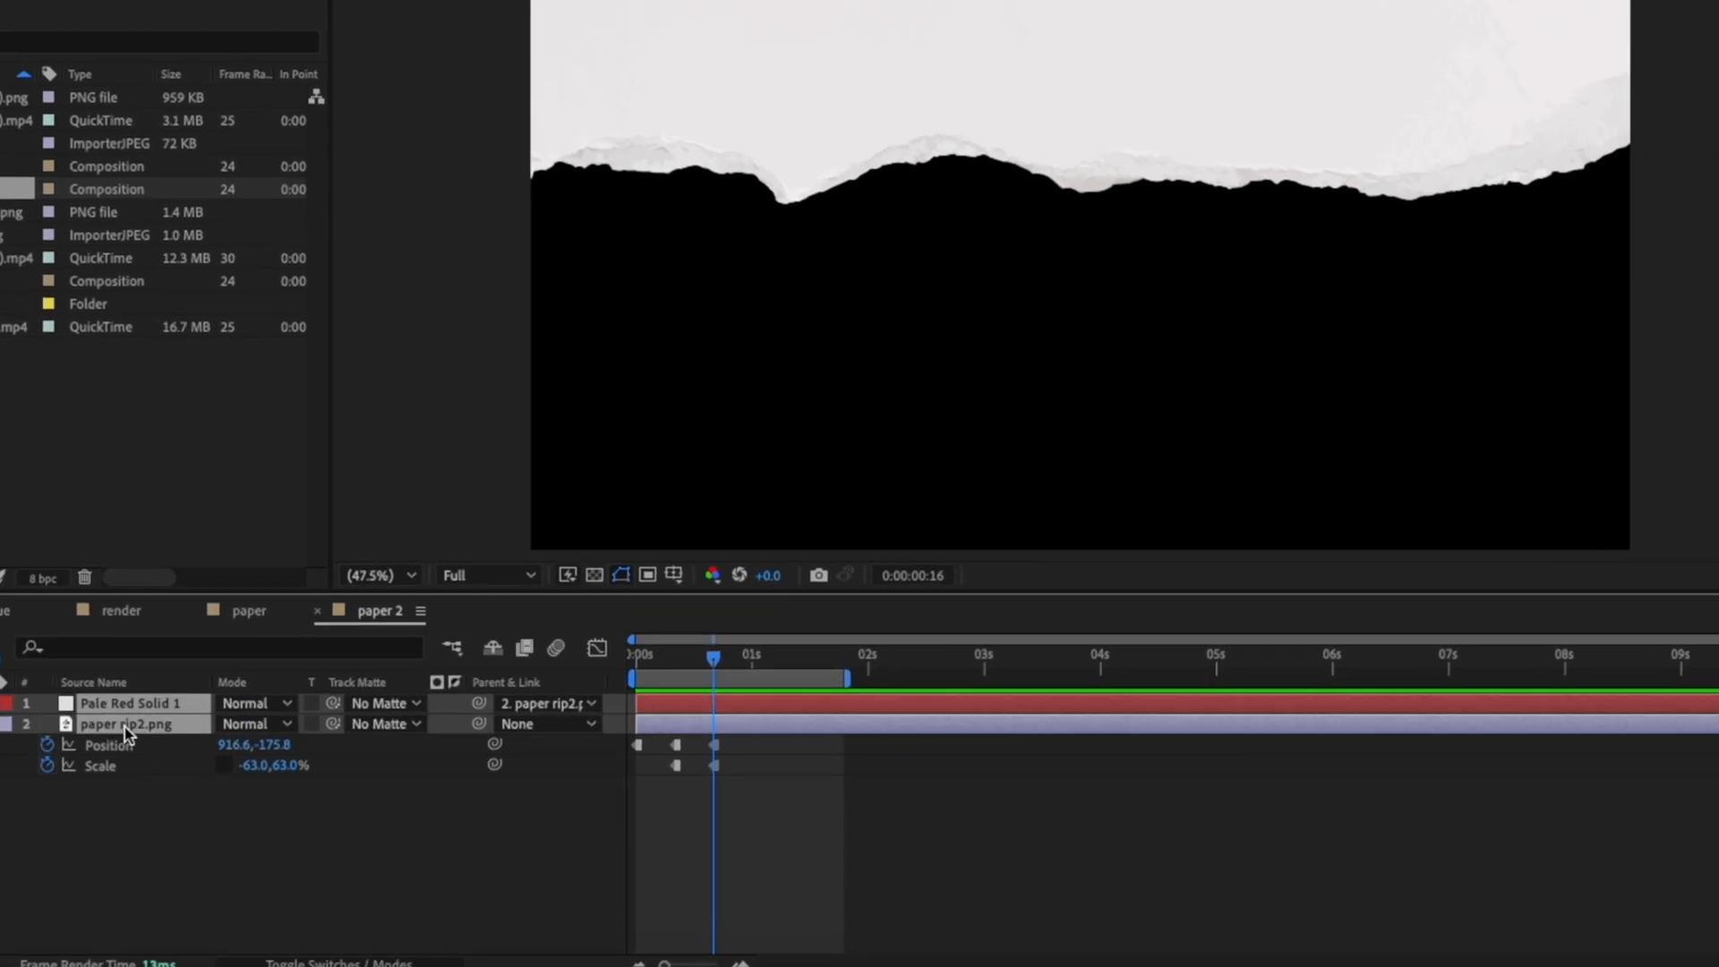
pyautogui.hotkey('ctrl', 'd')
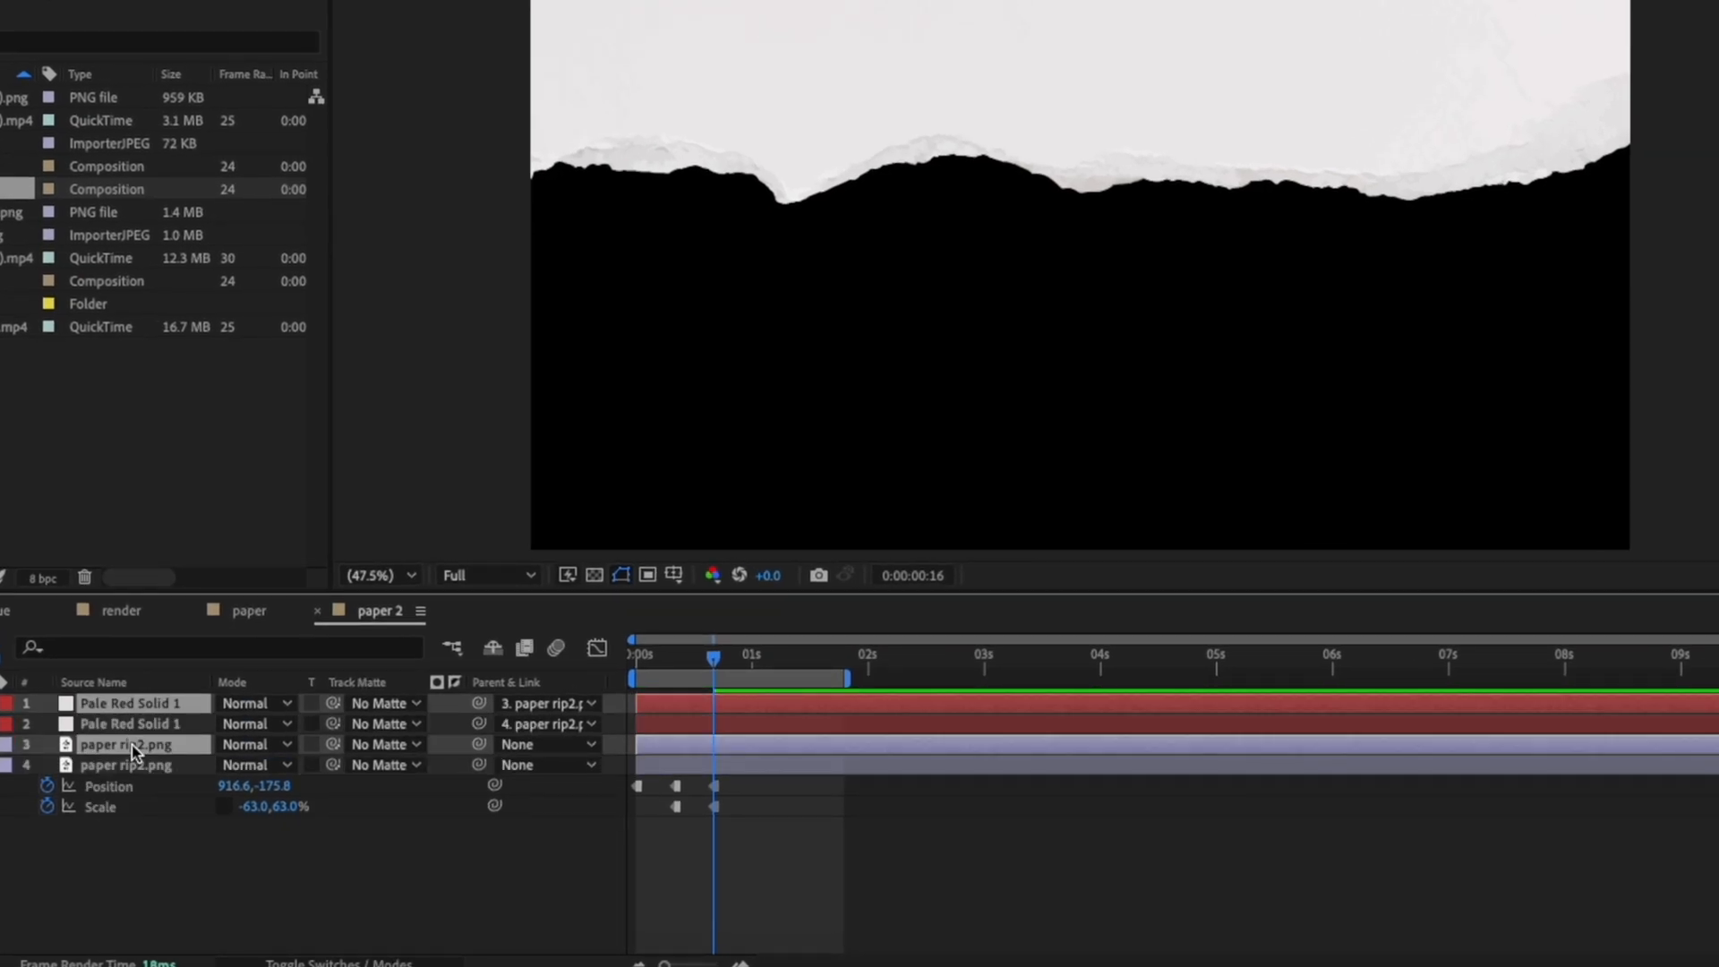
pyautogui.moveTo(136, 757); pyautogui.dragTo(138, 723)
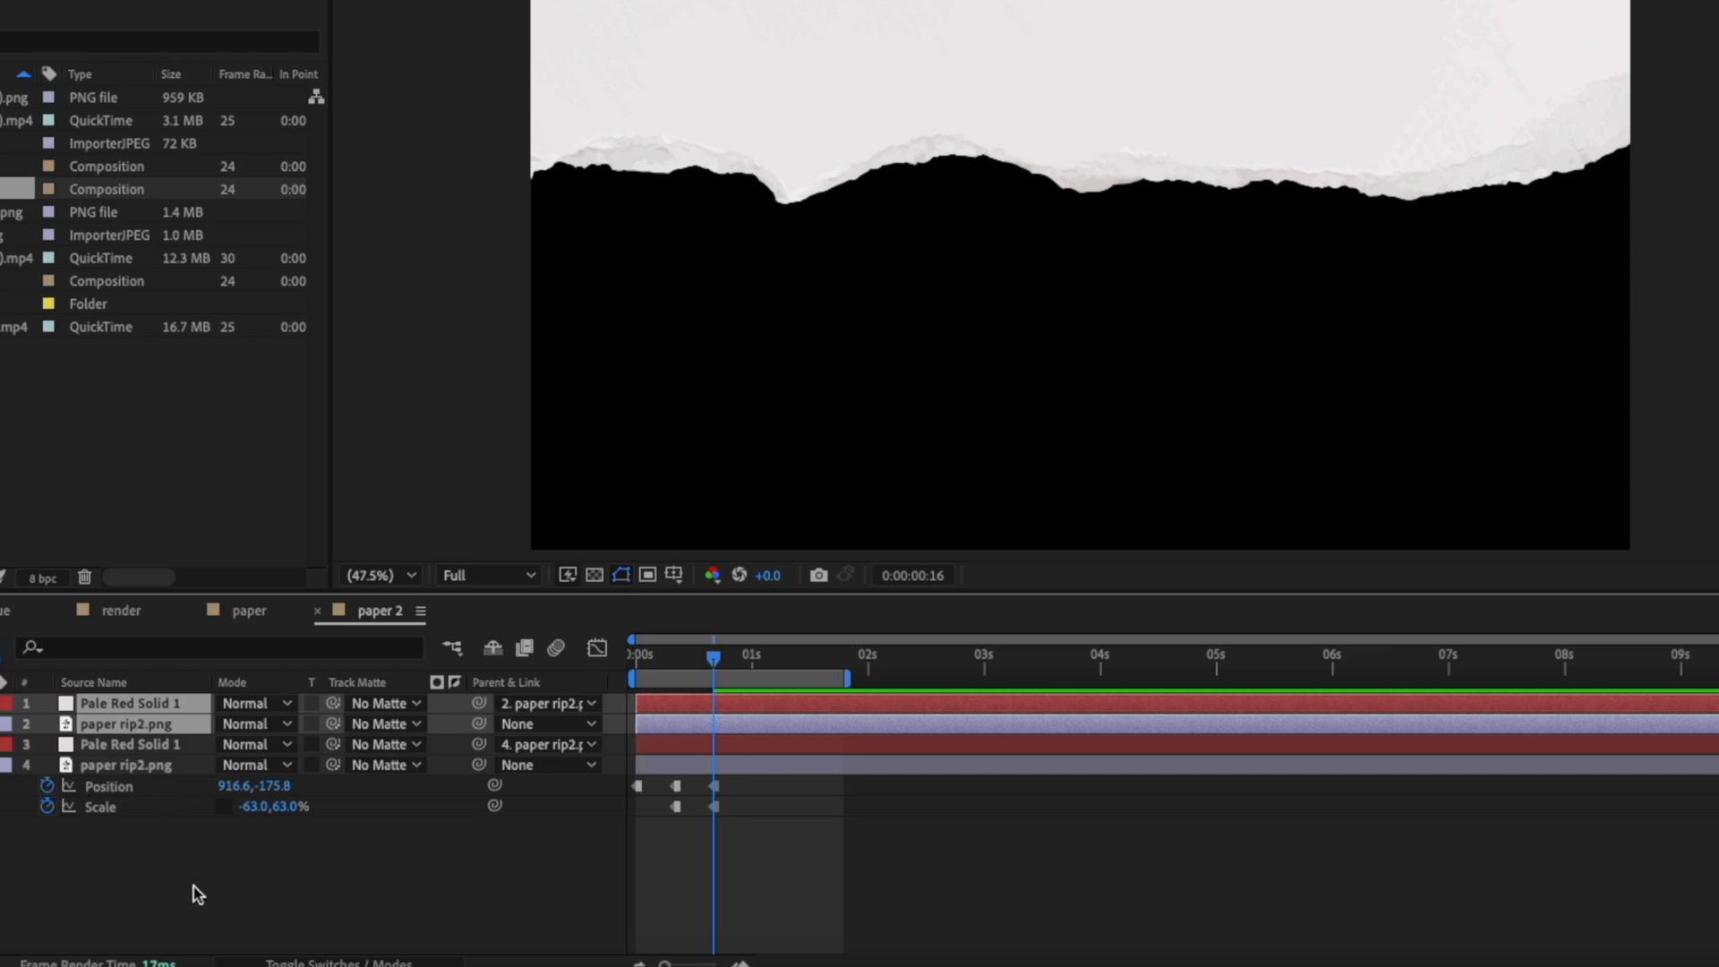
# Step: Create a null object and parent the upper Pale Red Solid 1 and paper rip2.png layers to it
pyautogui.rightClick(249, 859)
pyautogui.moveTo(376, 663)
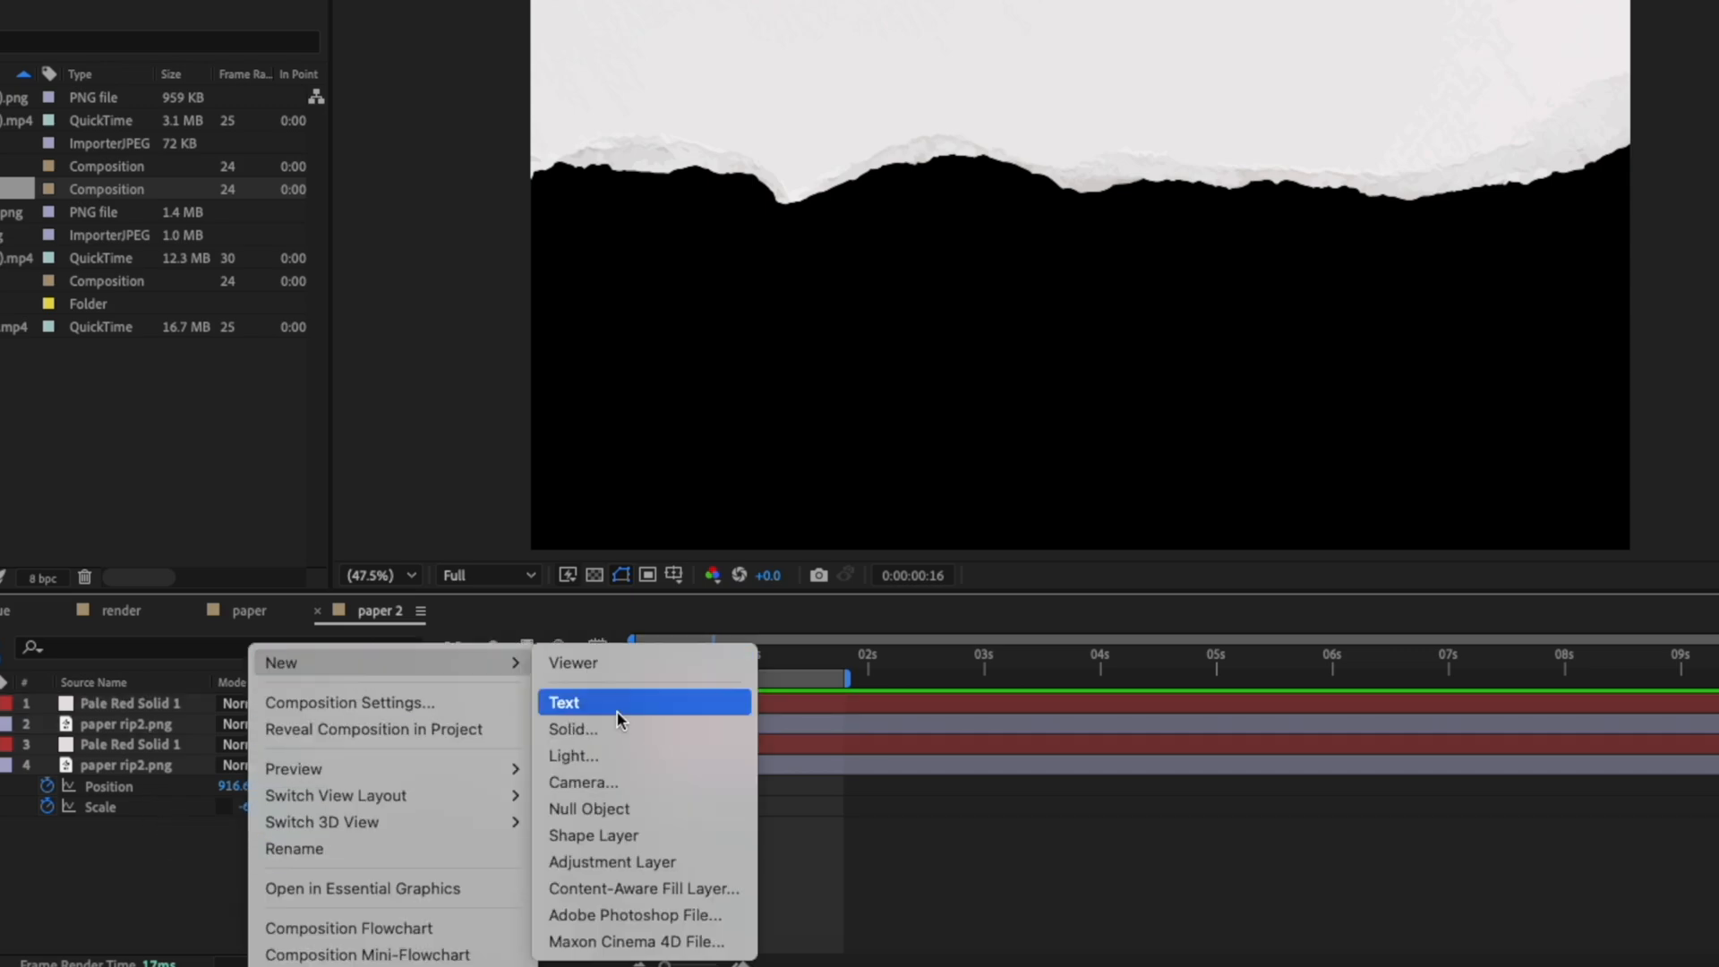
pyautogui.click(609, 808)
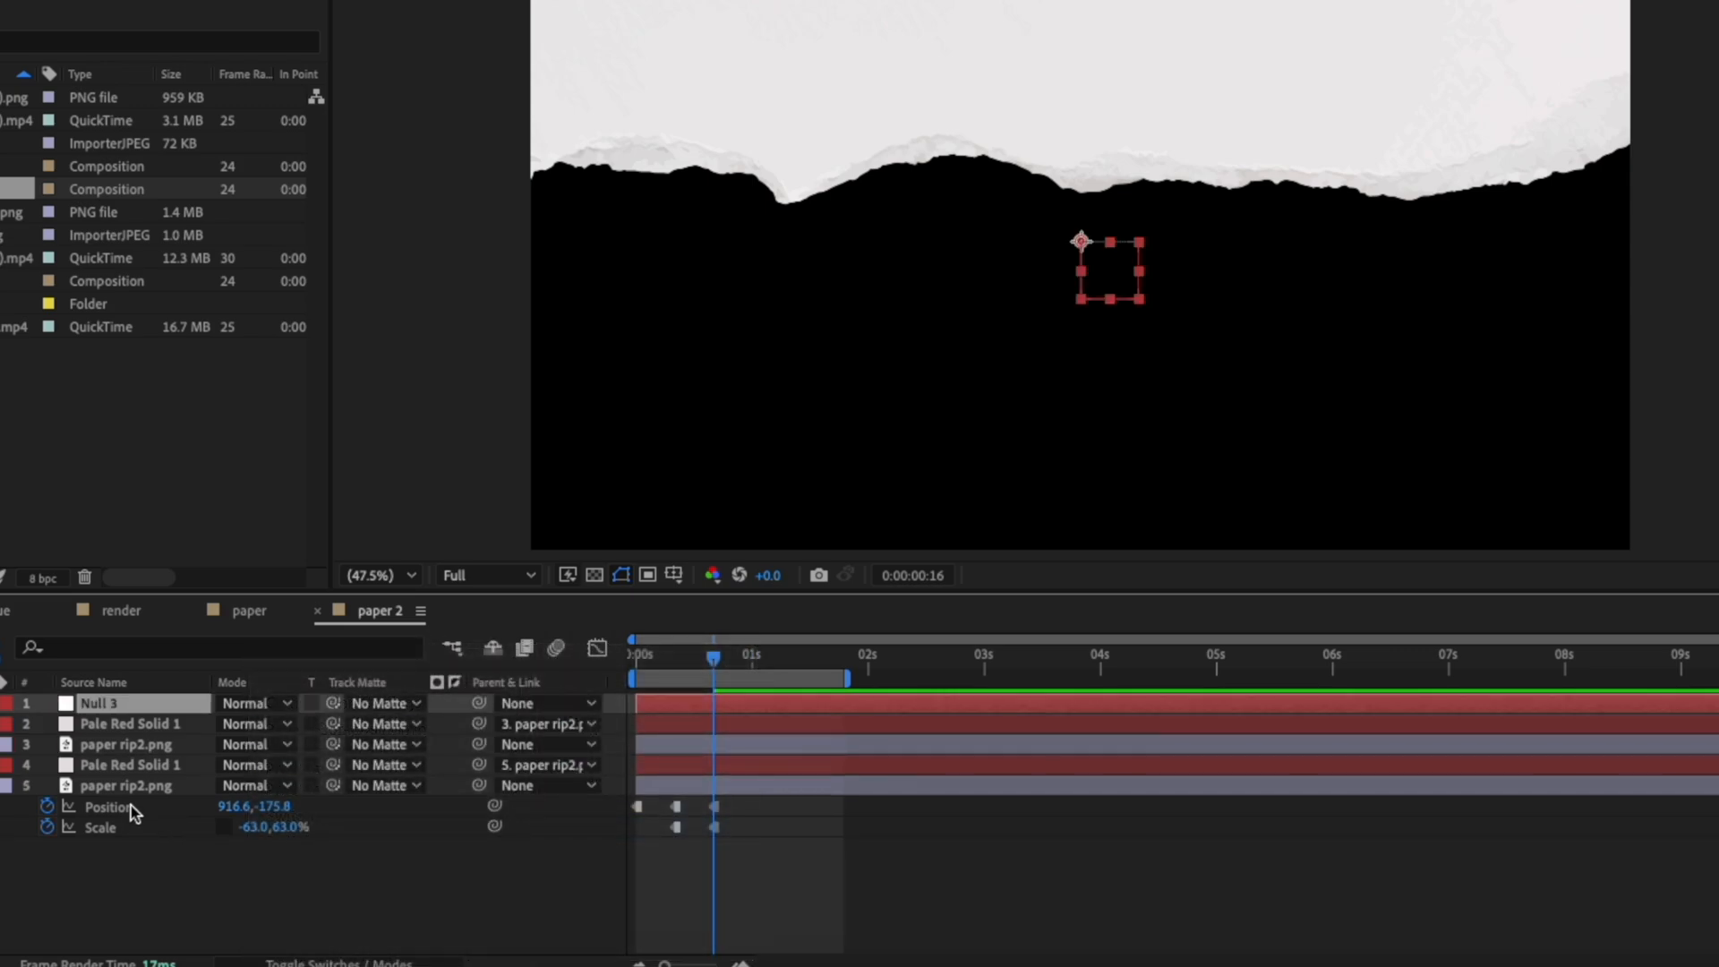
pyautogui.click(125, 727)
pyautogui.keyDown('ctrl'); pyautogui.click(128, 746); pyautogui.keyUp('ctrl')
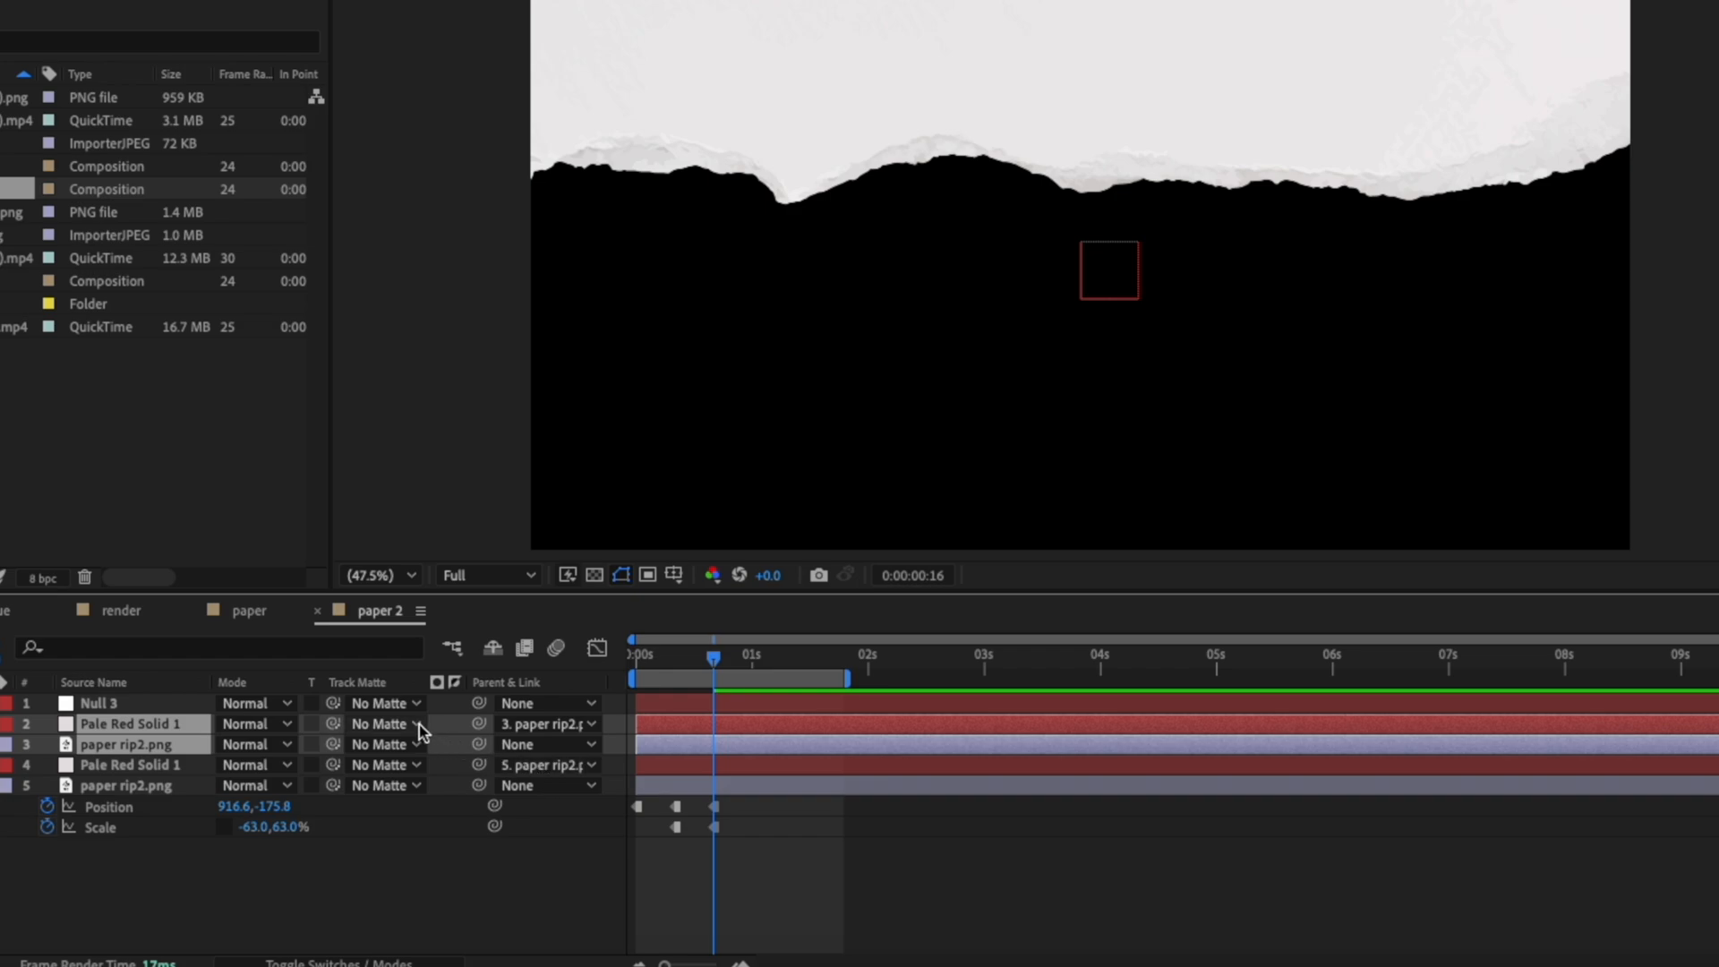
pyautogui.moveTo(471, 722); pyautogui.dragTo(153, 704)
# Step: Set the rotation of the null object to 180°
pyautogui.click(110, 705)
pyautogui.press('r')
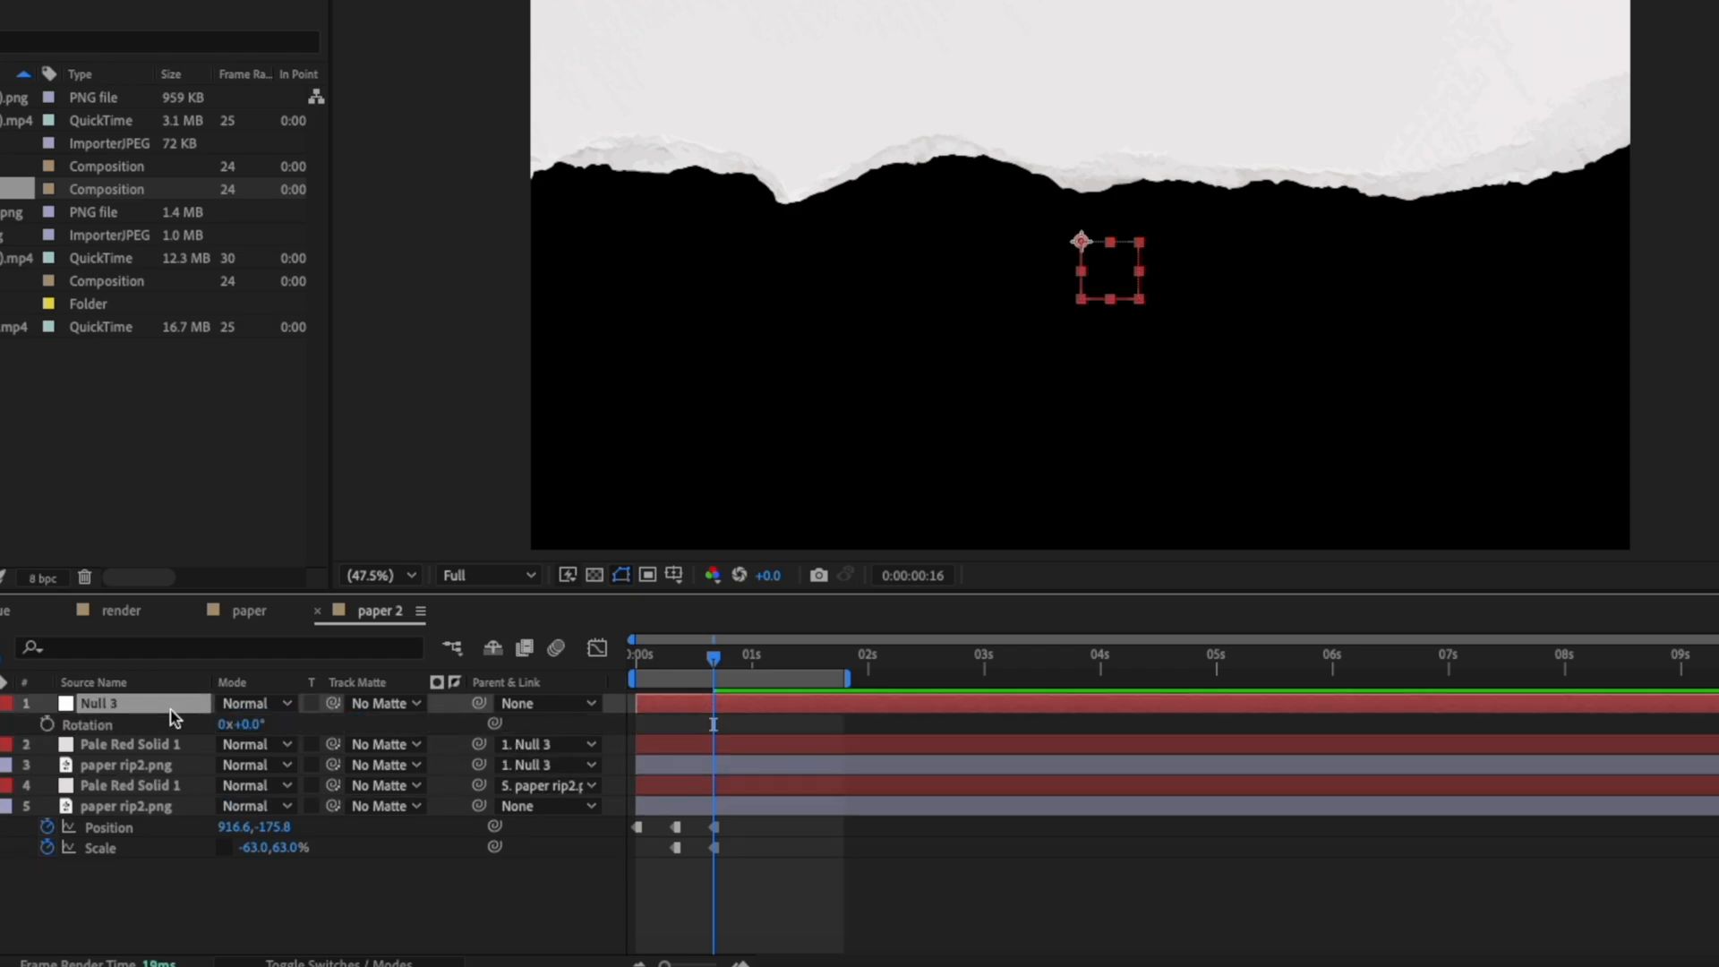
pyautogui.click(255, 725)
pyautogui.write('180')
pyautogui.press('Return')
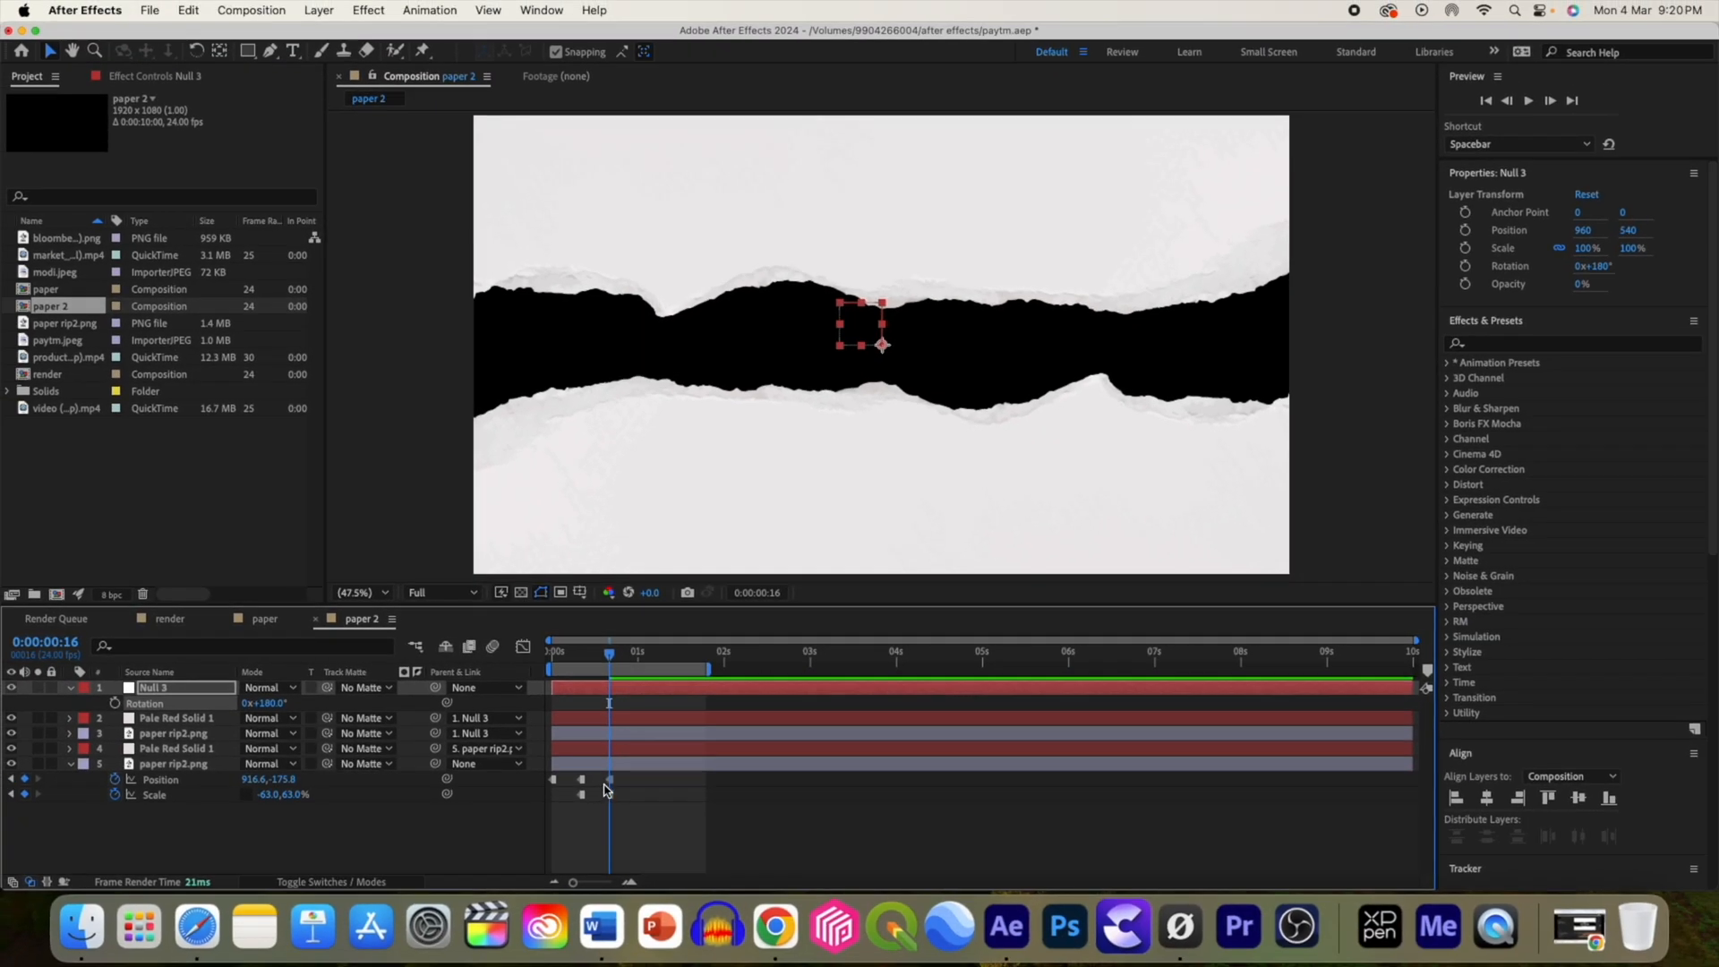
# Step: Adjust the positions of both paper rip2.png layers at 0:00:00:16, moving the rotated one outward to about -43.4, -803.8
pyautogui.click(606, 788)
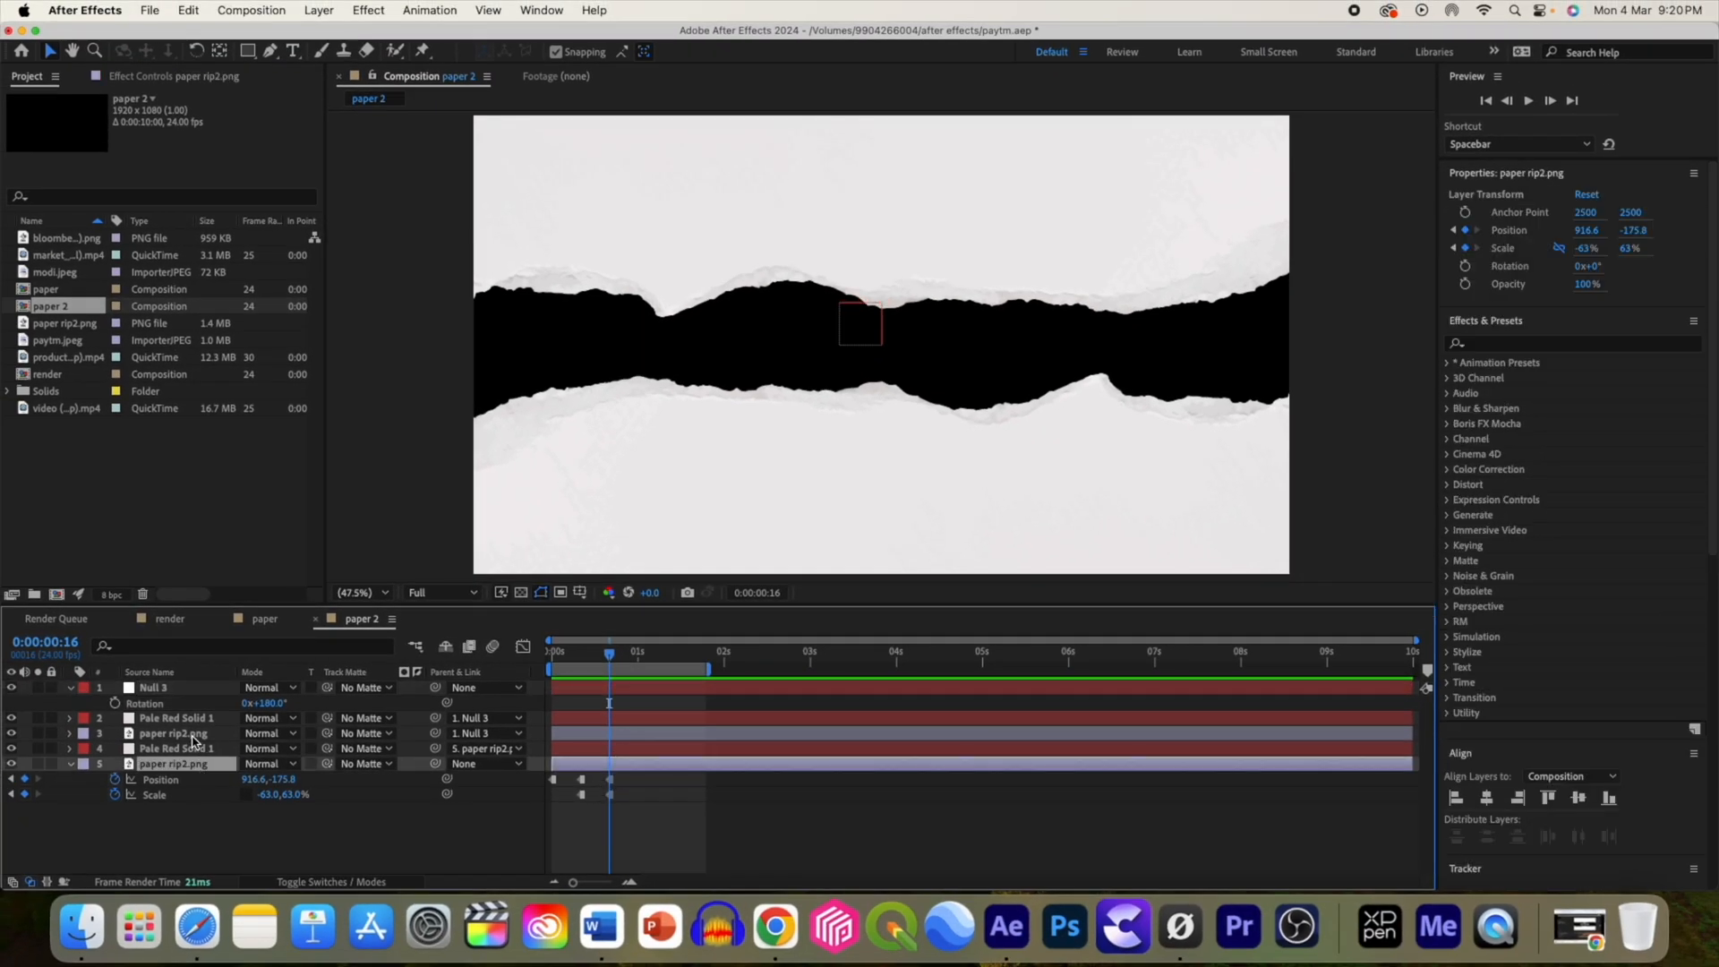
pyautogui.keyDown('super'); pyautogui.click(192, 733); pyautogui.keyUp('super')
pyautogui.press('p')
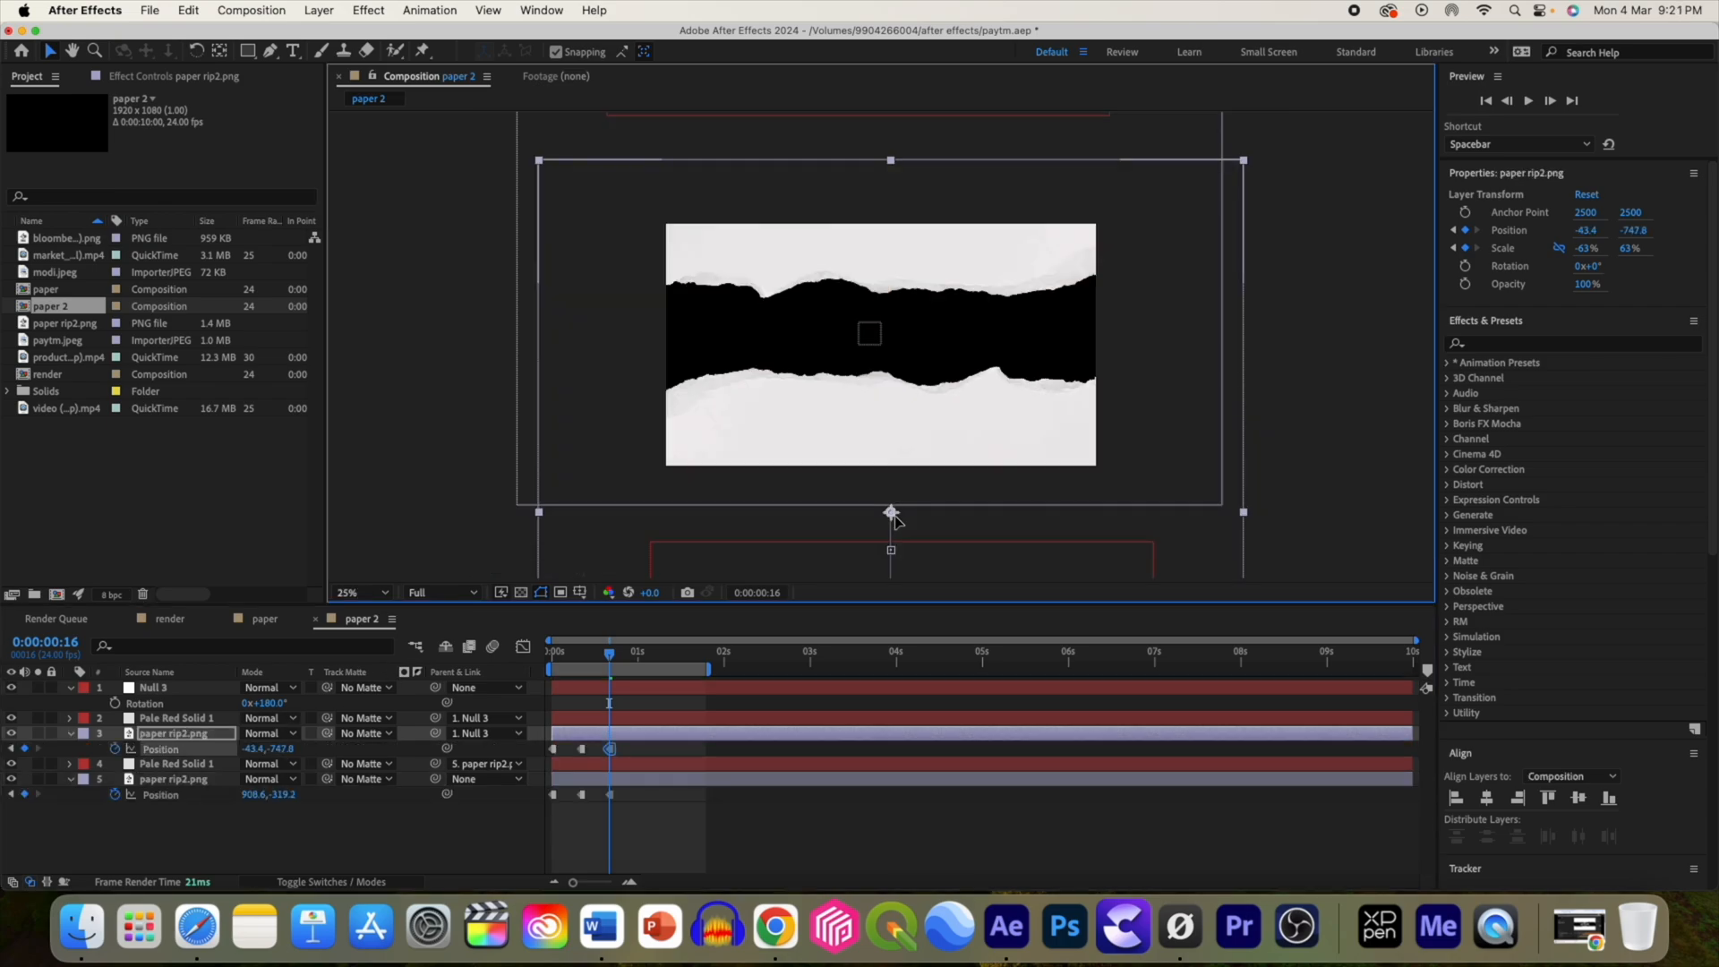
pyautogui.moveTo(894, 520); pyautogui.dragTo(895, 534)
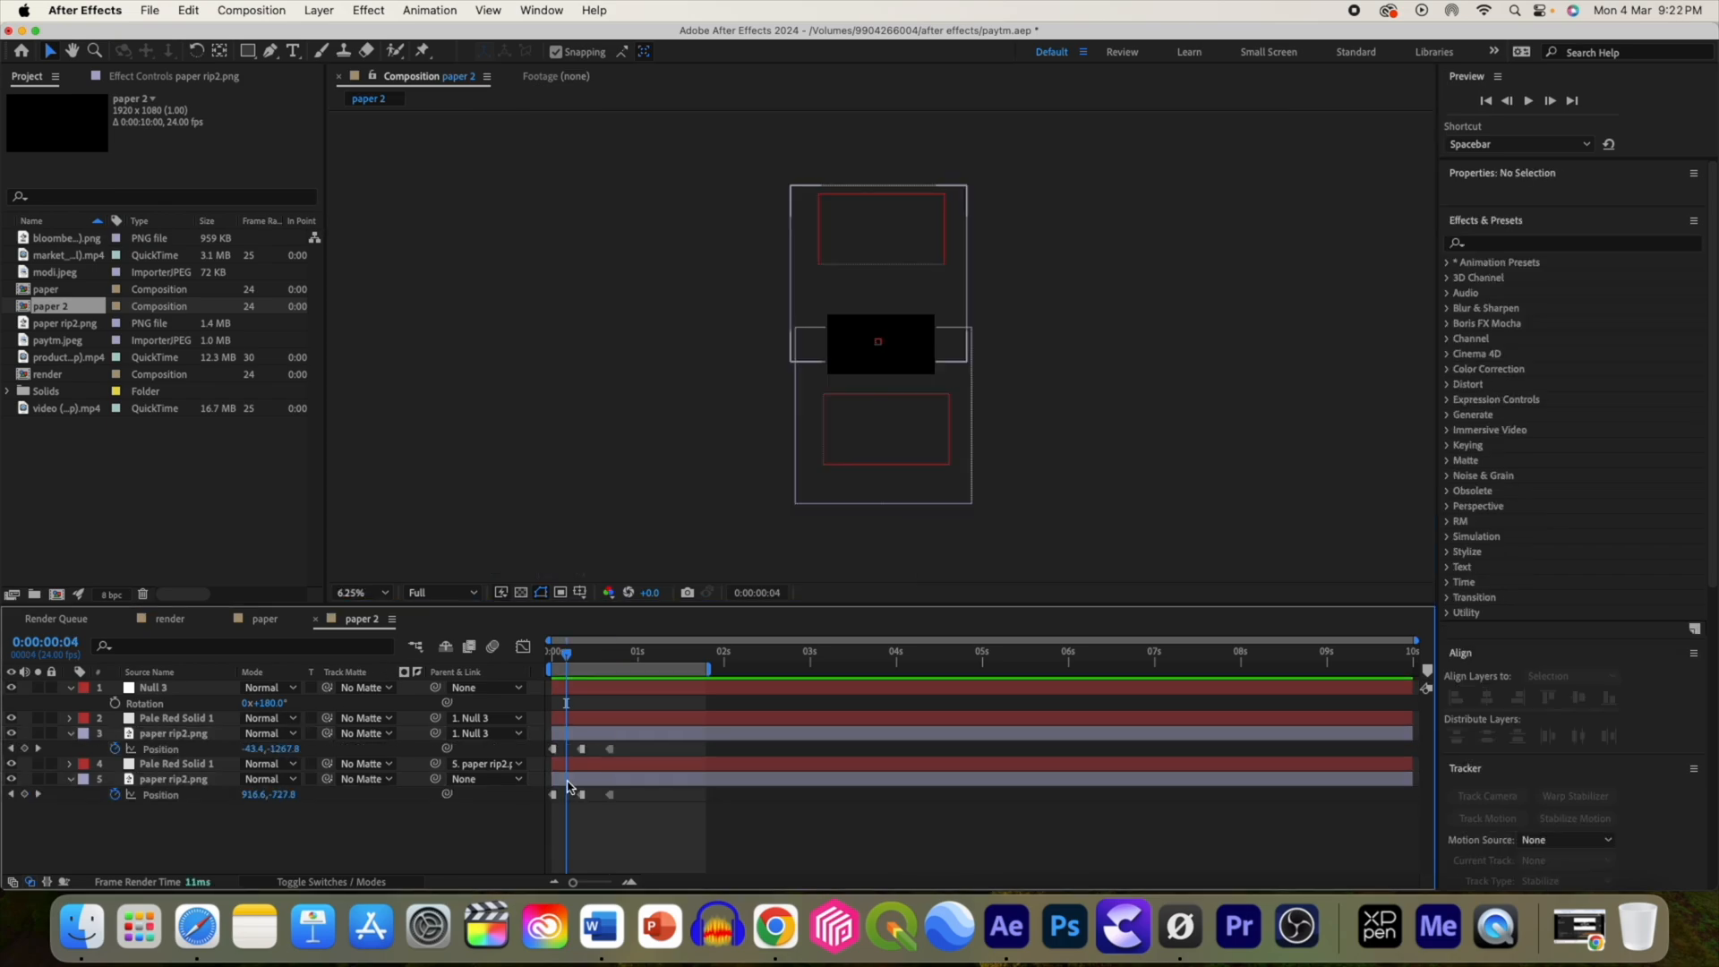
# Step: Add position keyframes at 0:00:00:04, placing the original paper rip2.png at 916.6, -519.8 and the rotated copy at -43.4, -1075.8
pyautogui.click(876, 275)
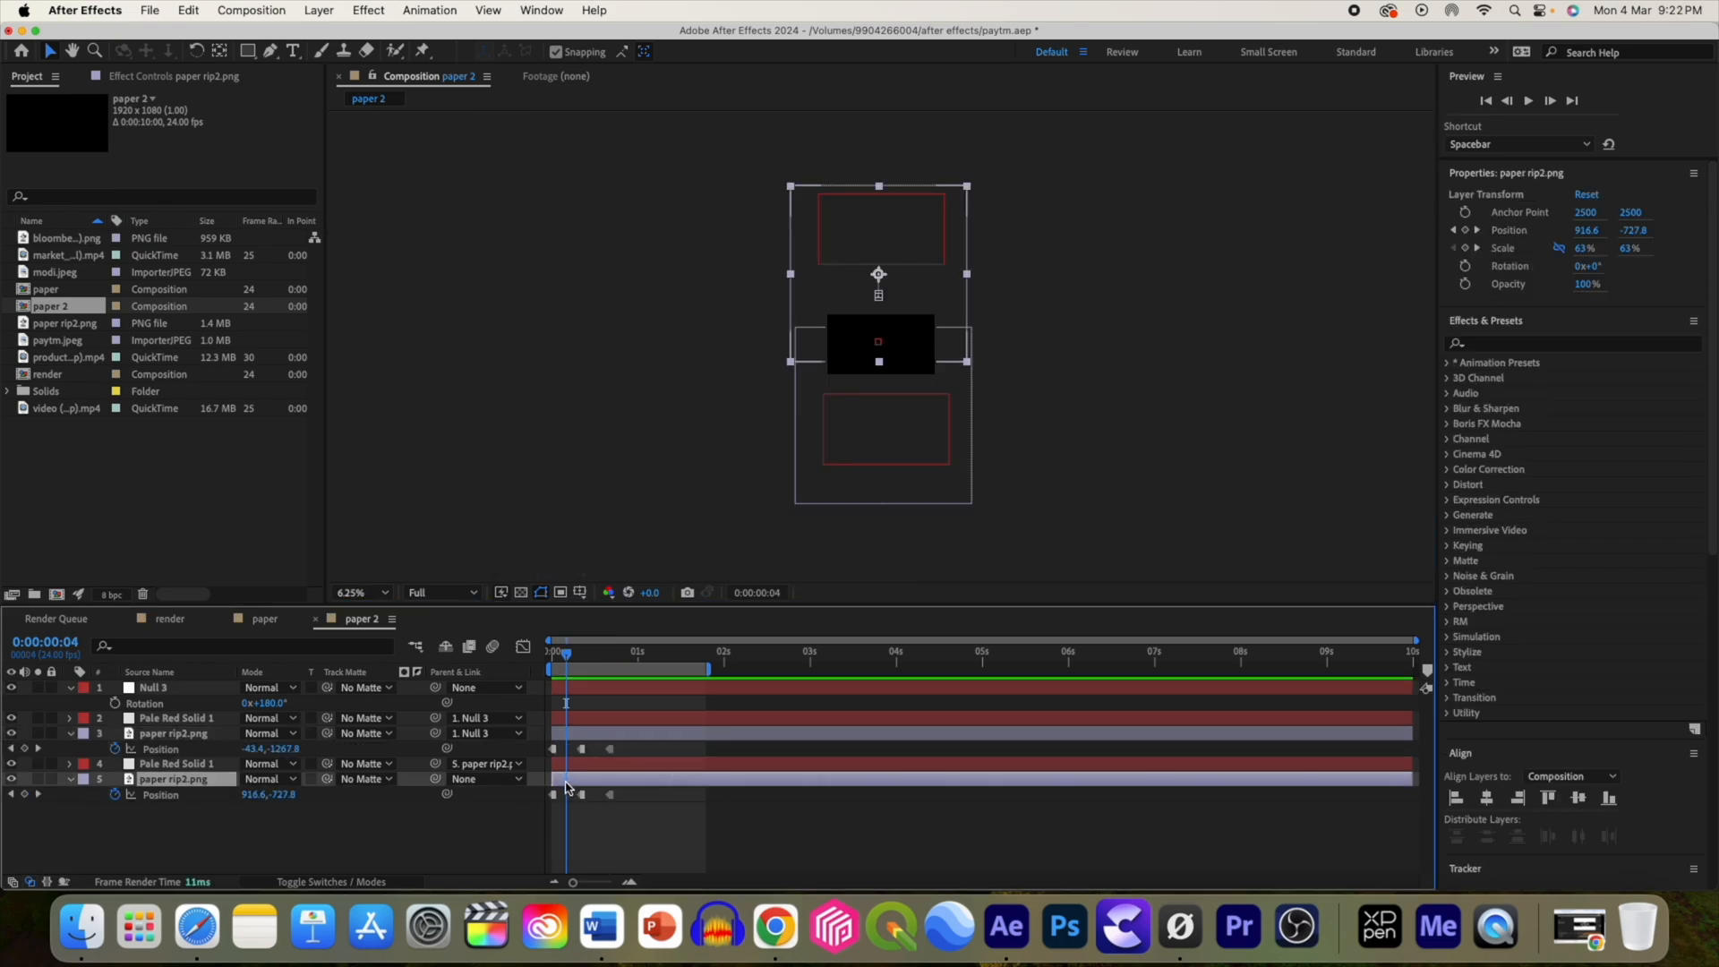
pyautogui.click(23, 795)
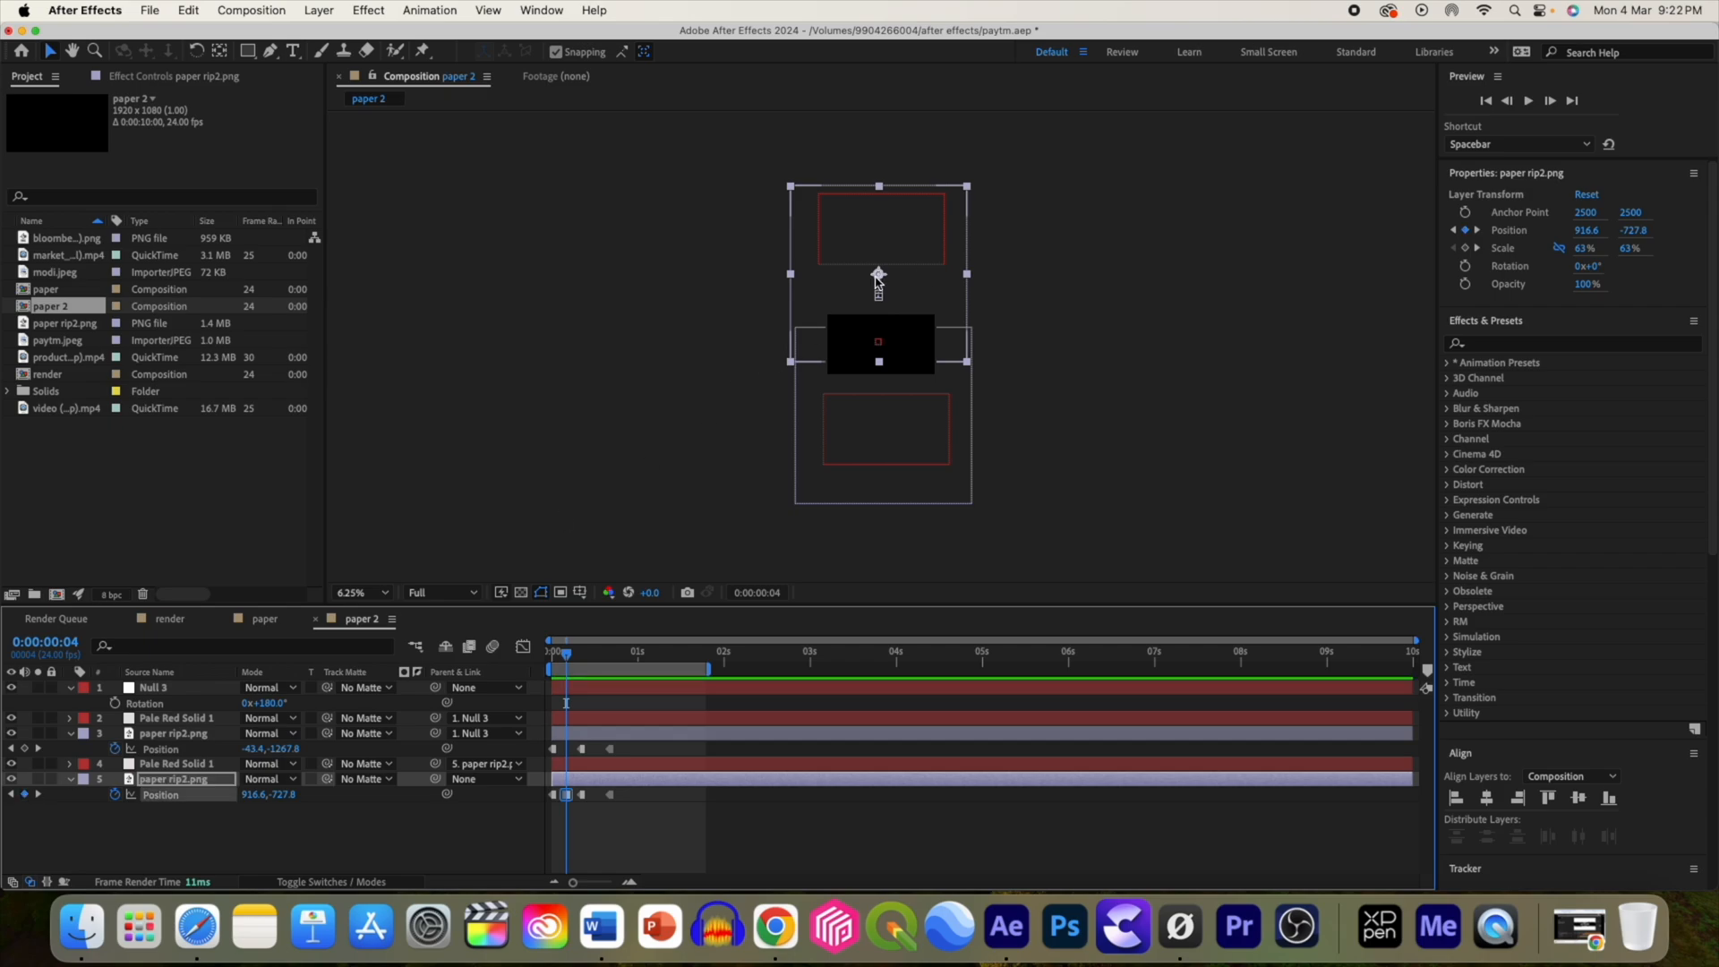
pyautogui.moveTo(875, 278); pyautogui.dragTo(878, 286)
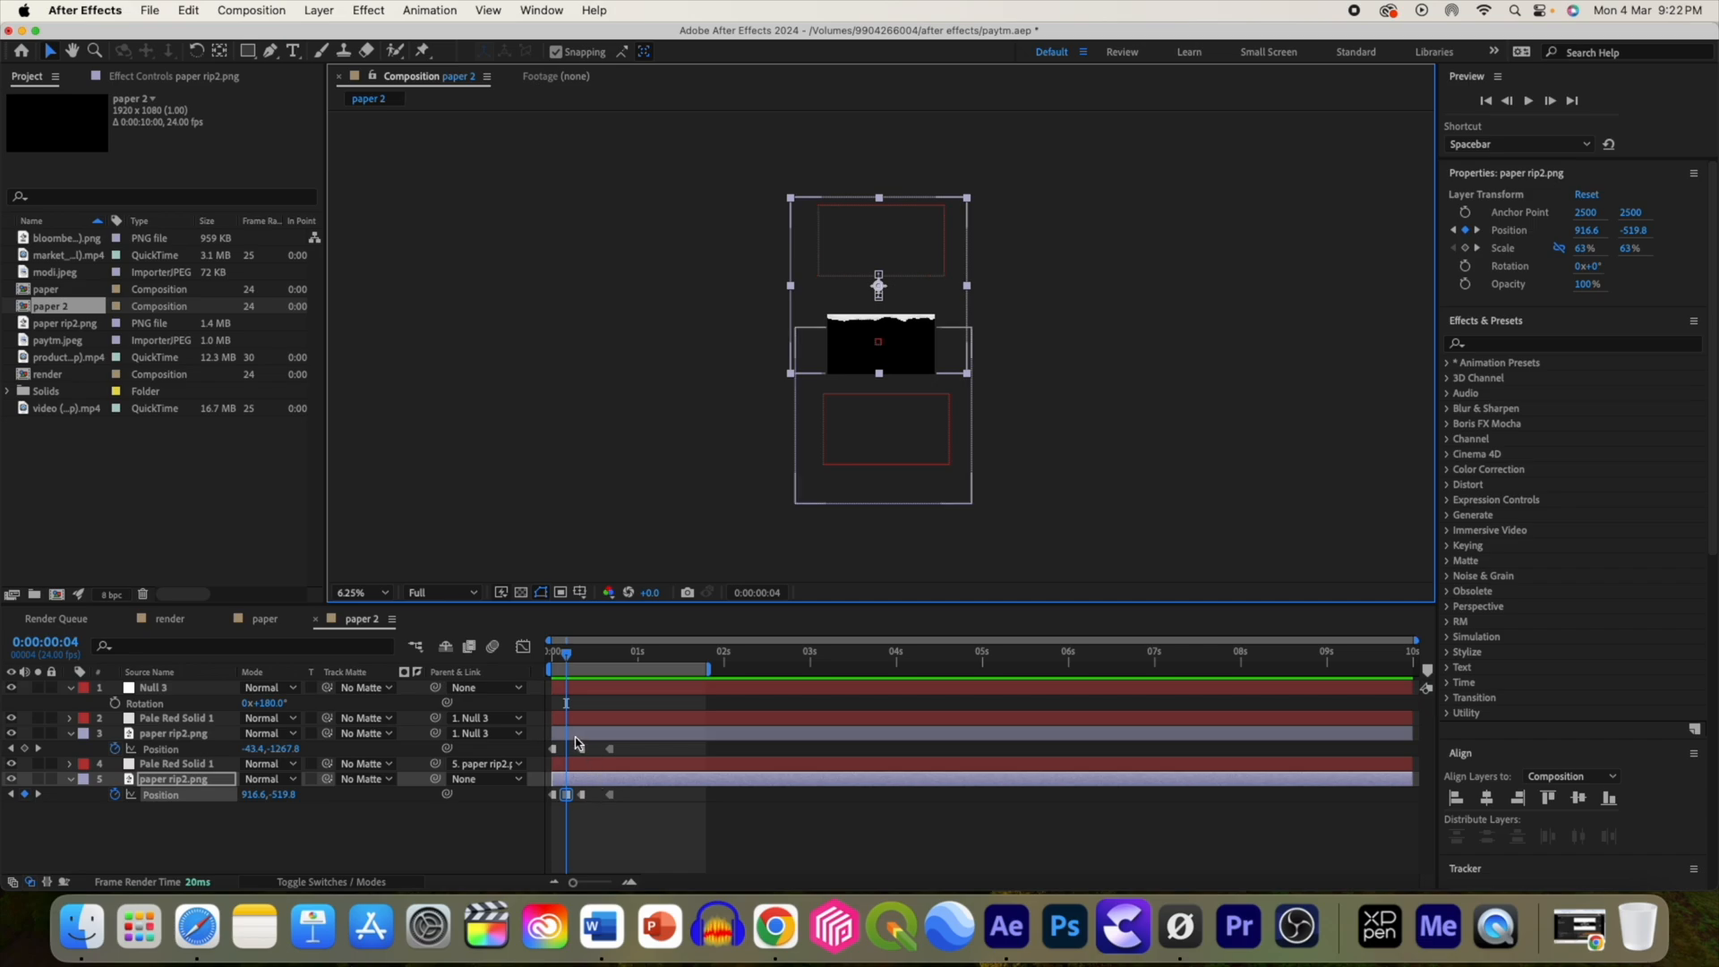
pyautogui.click(573, 736)
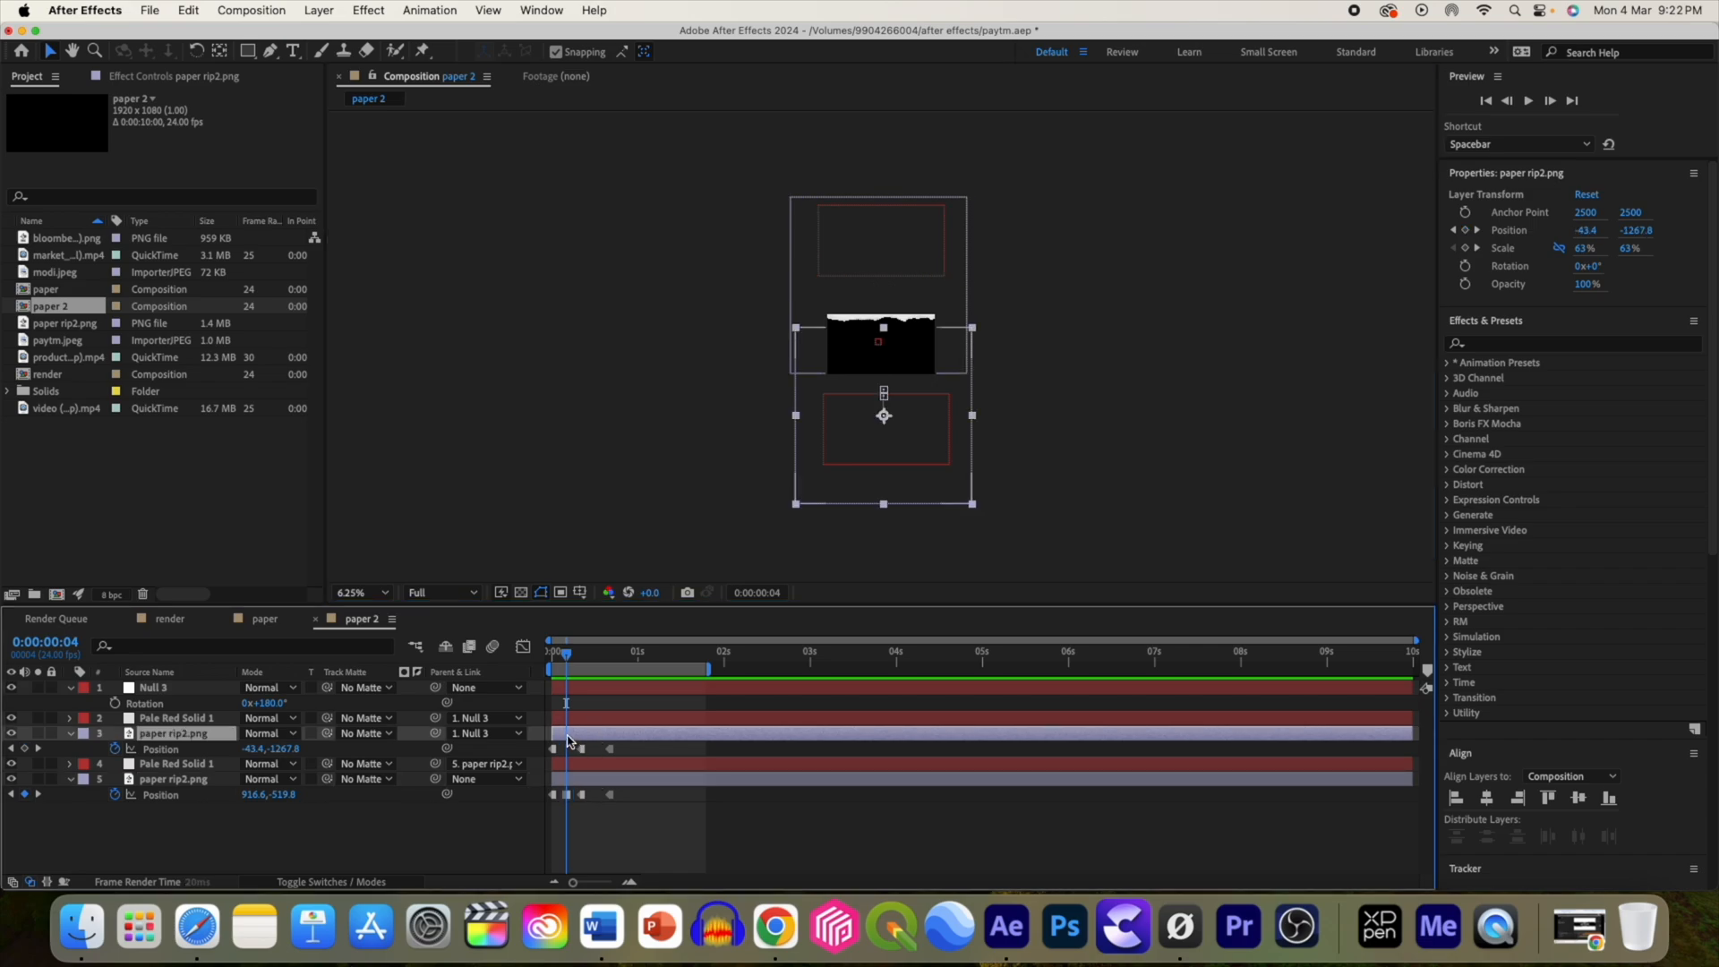
pyautogui.click(24, 748)
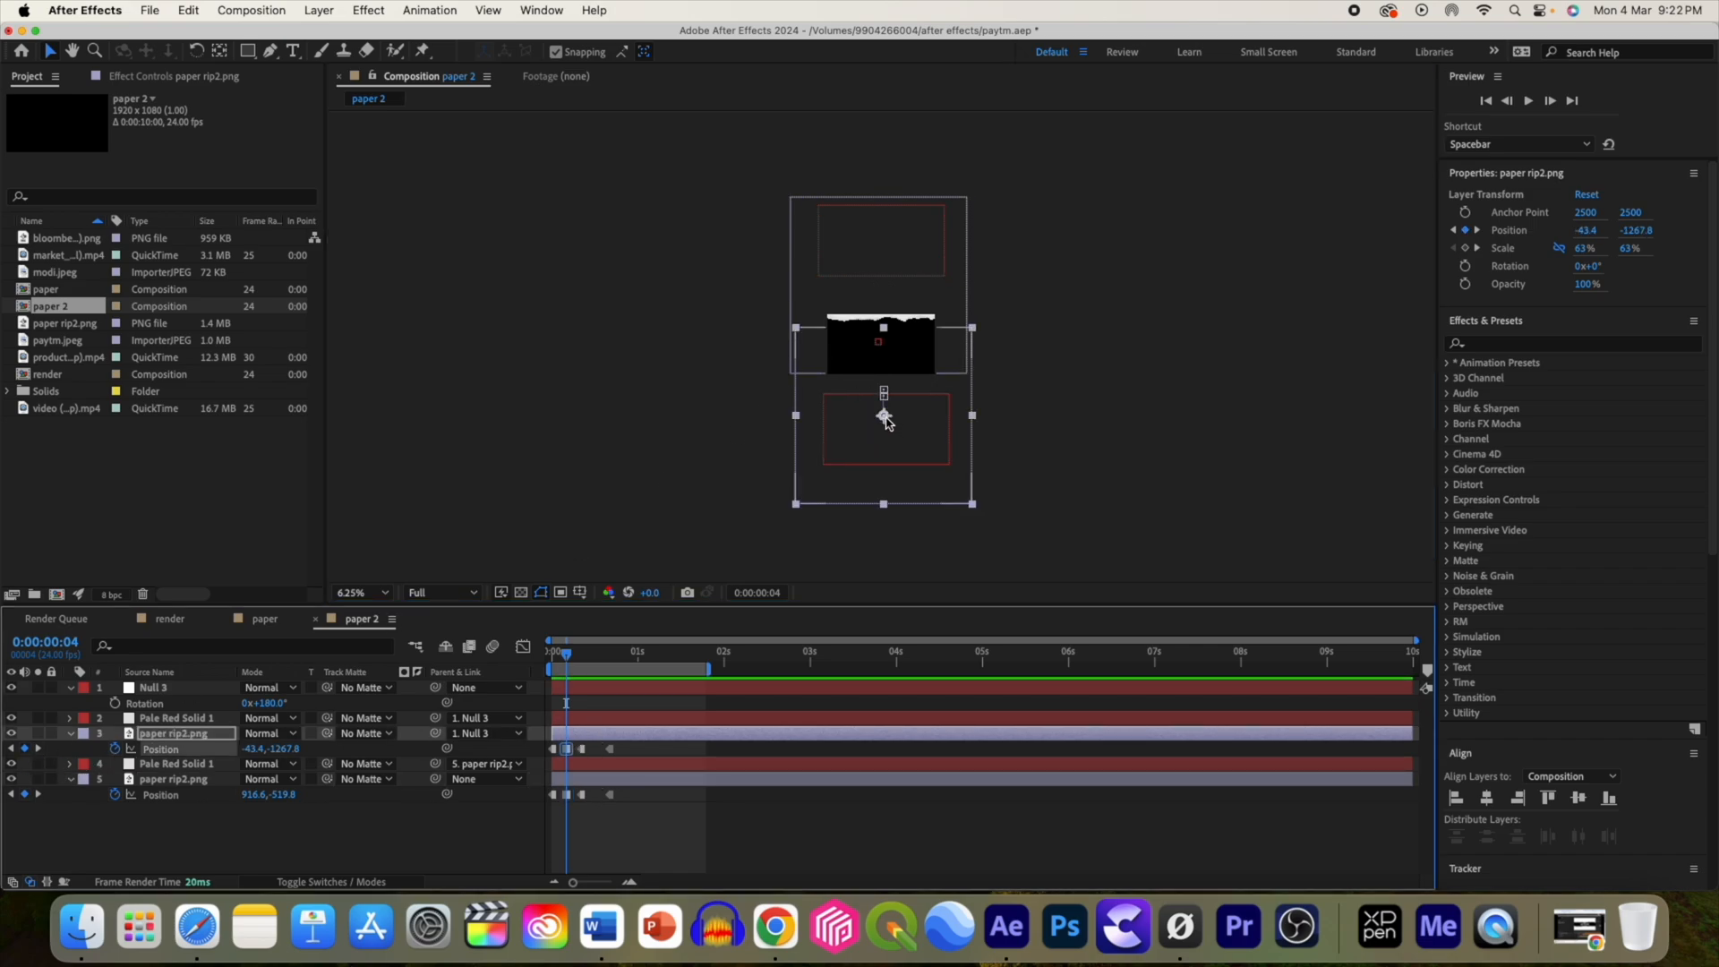
pyautogui.moveTo(886, 423); pyautogui.dragTo(887, 409)
pyautogui.scroll(1, 888, 409)
# Step: Stretch the position keyframes of both paper rip2.png layers proportionally so they end at about one second, and preview the animation
pyautogui.moveTo(559, 658); pyautogui.dragTo(519, 682)
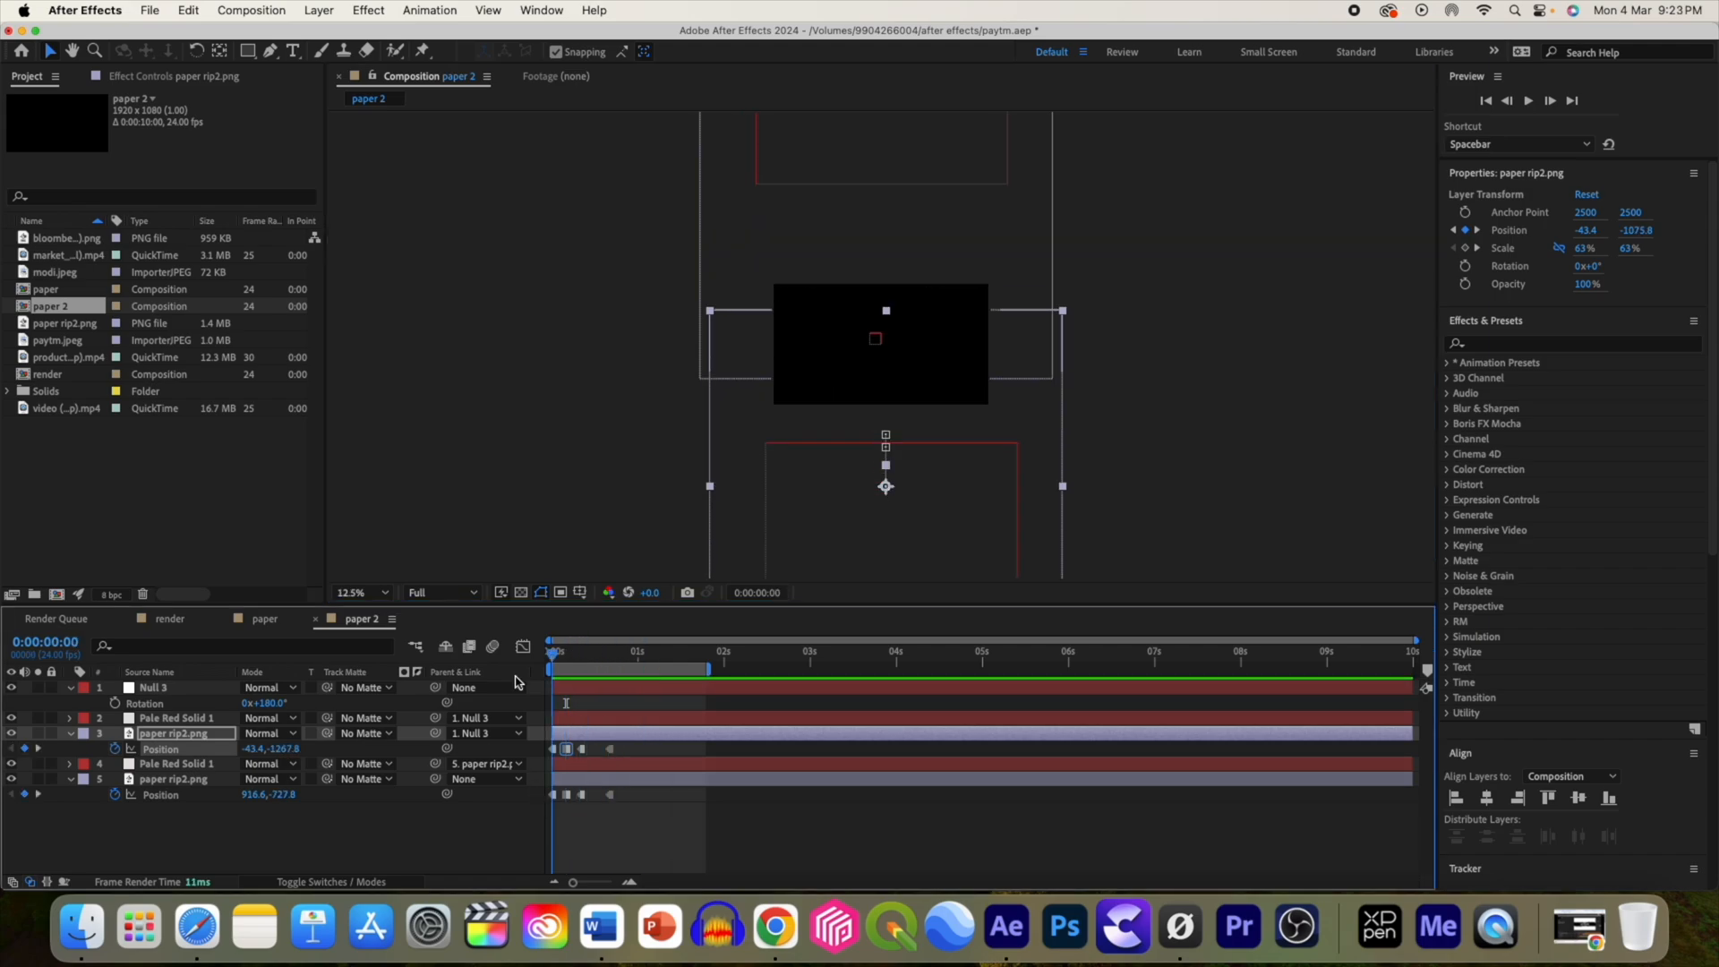
pyautogui.moveTo(693, 827); pyautogui.dragTo(607, 770)
pyautogui.moveTo(555, 742); pyautogui.dragTo(555, 743)
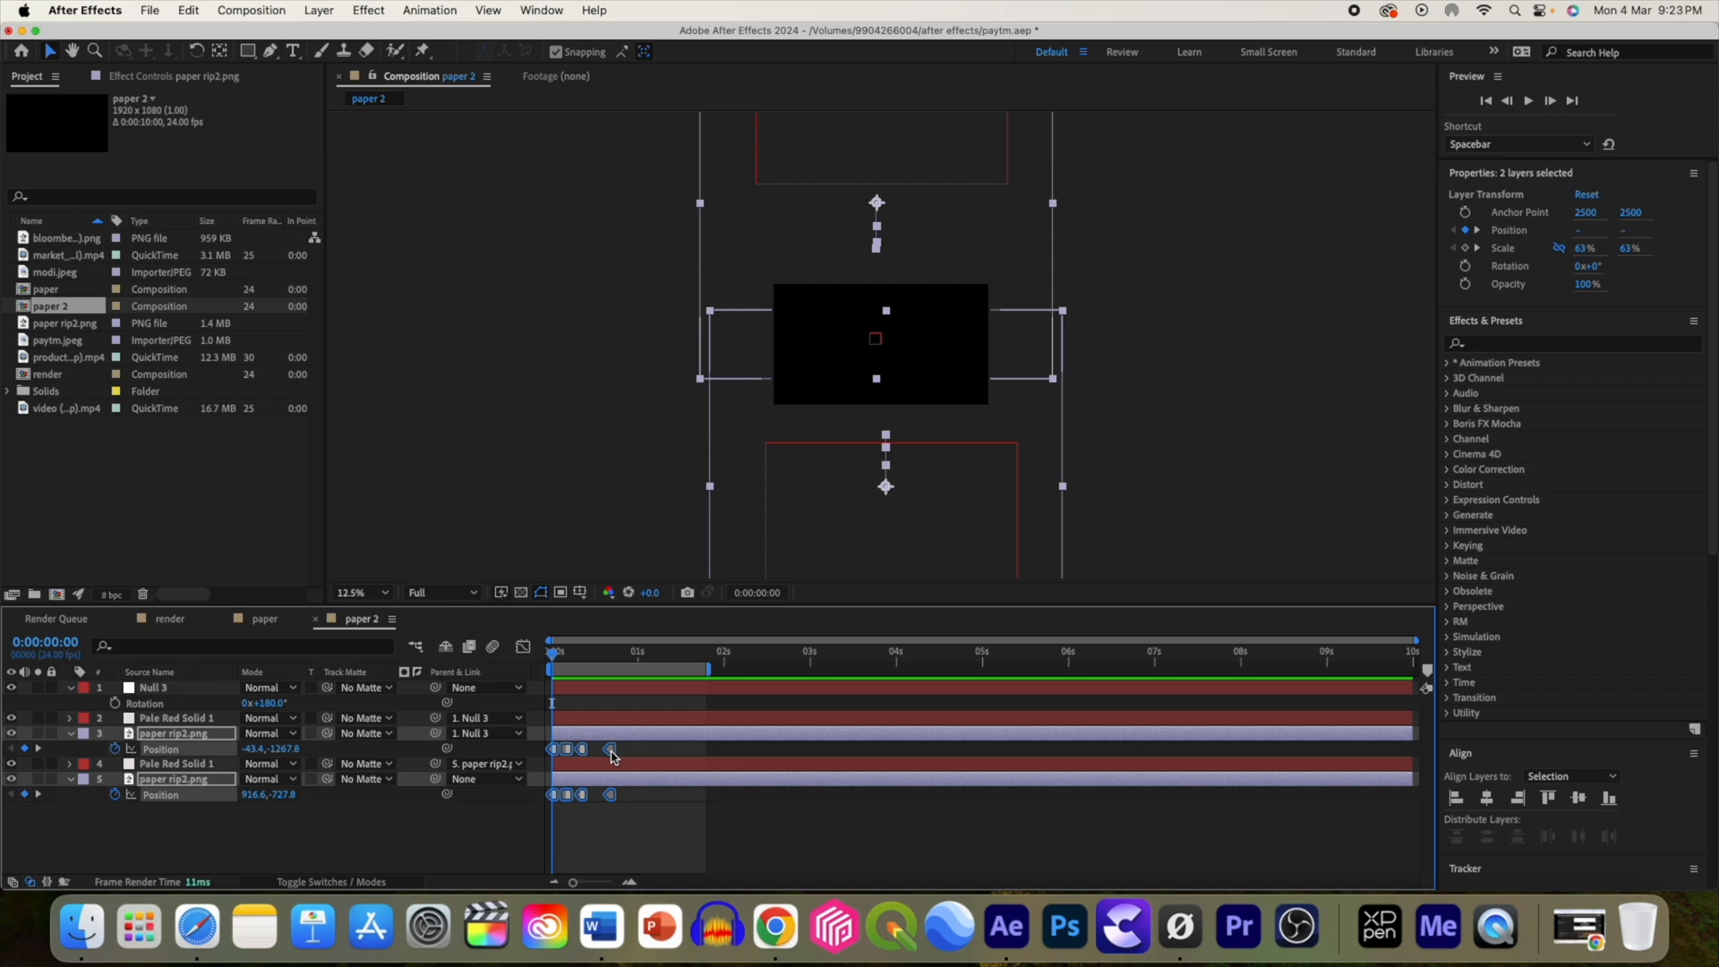
pyautogui.moveTo(611, 757)
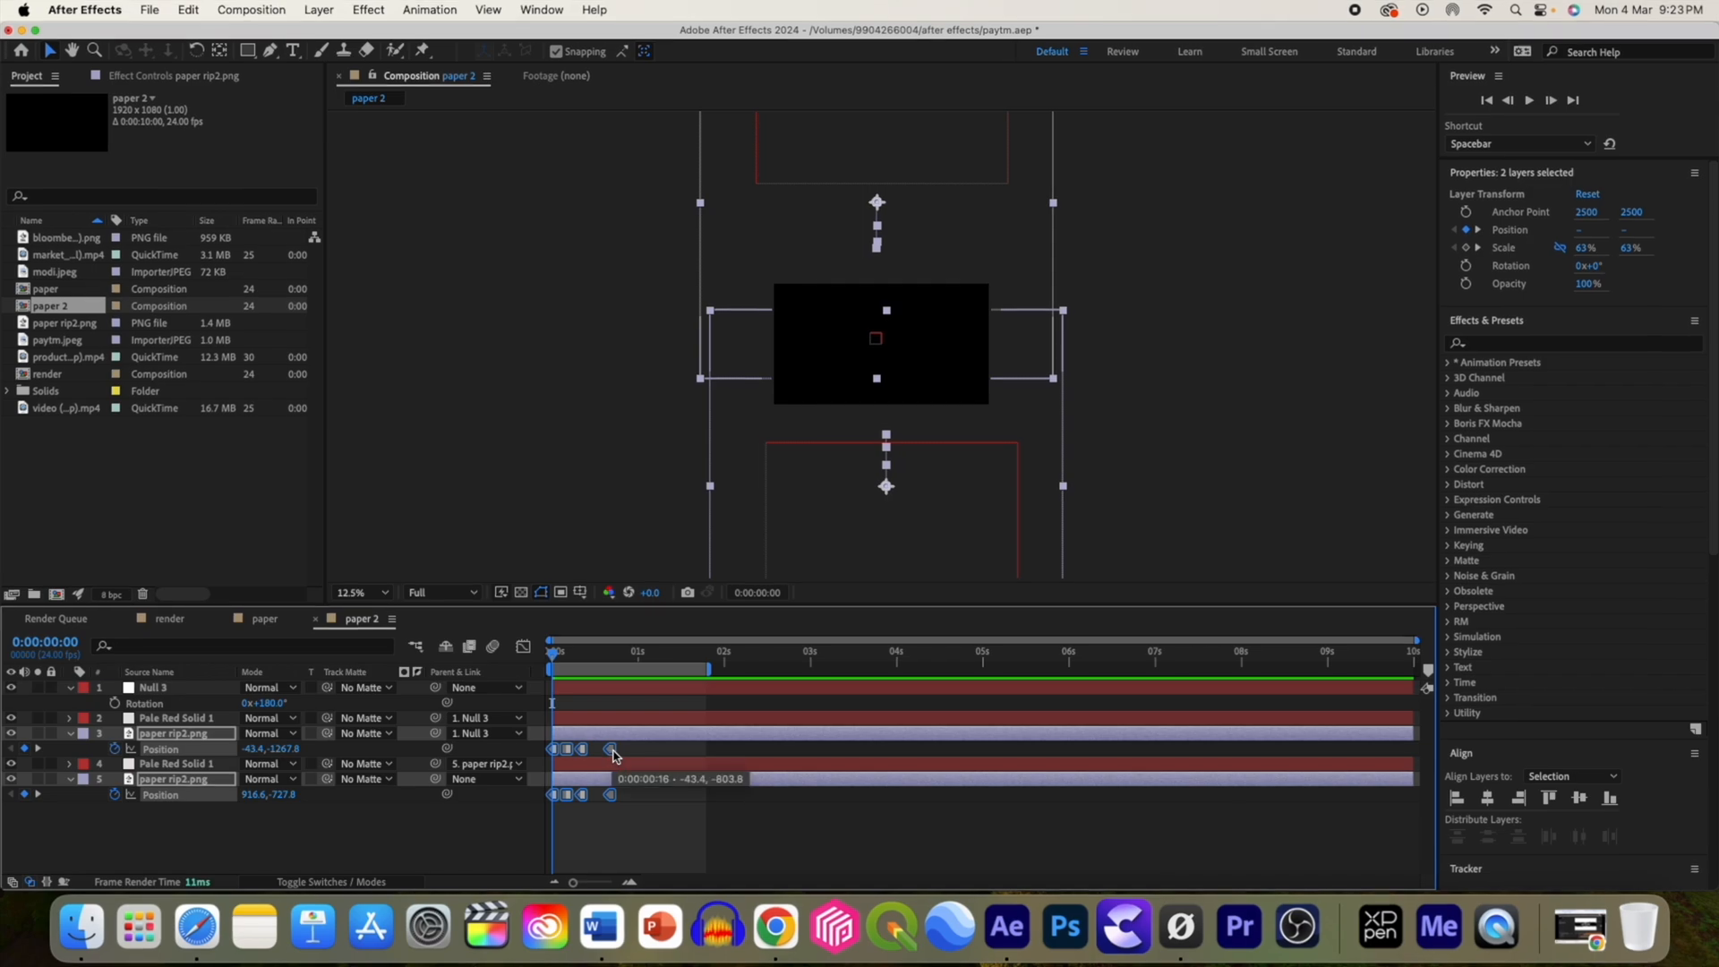
pyautogui.moveTo(719, 763); pyautogui.dragTo(754, 766)
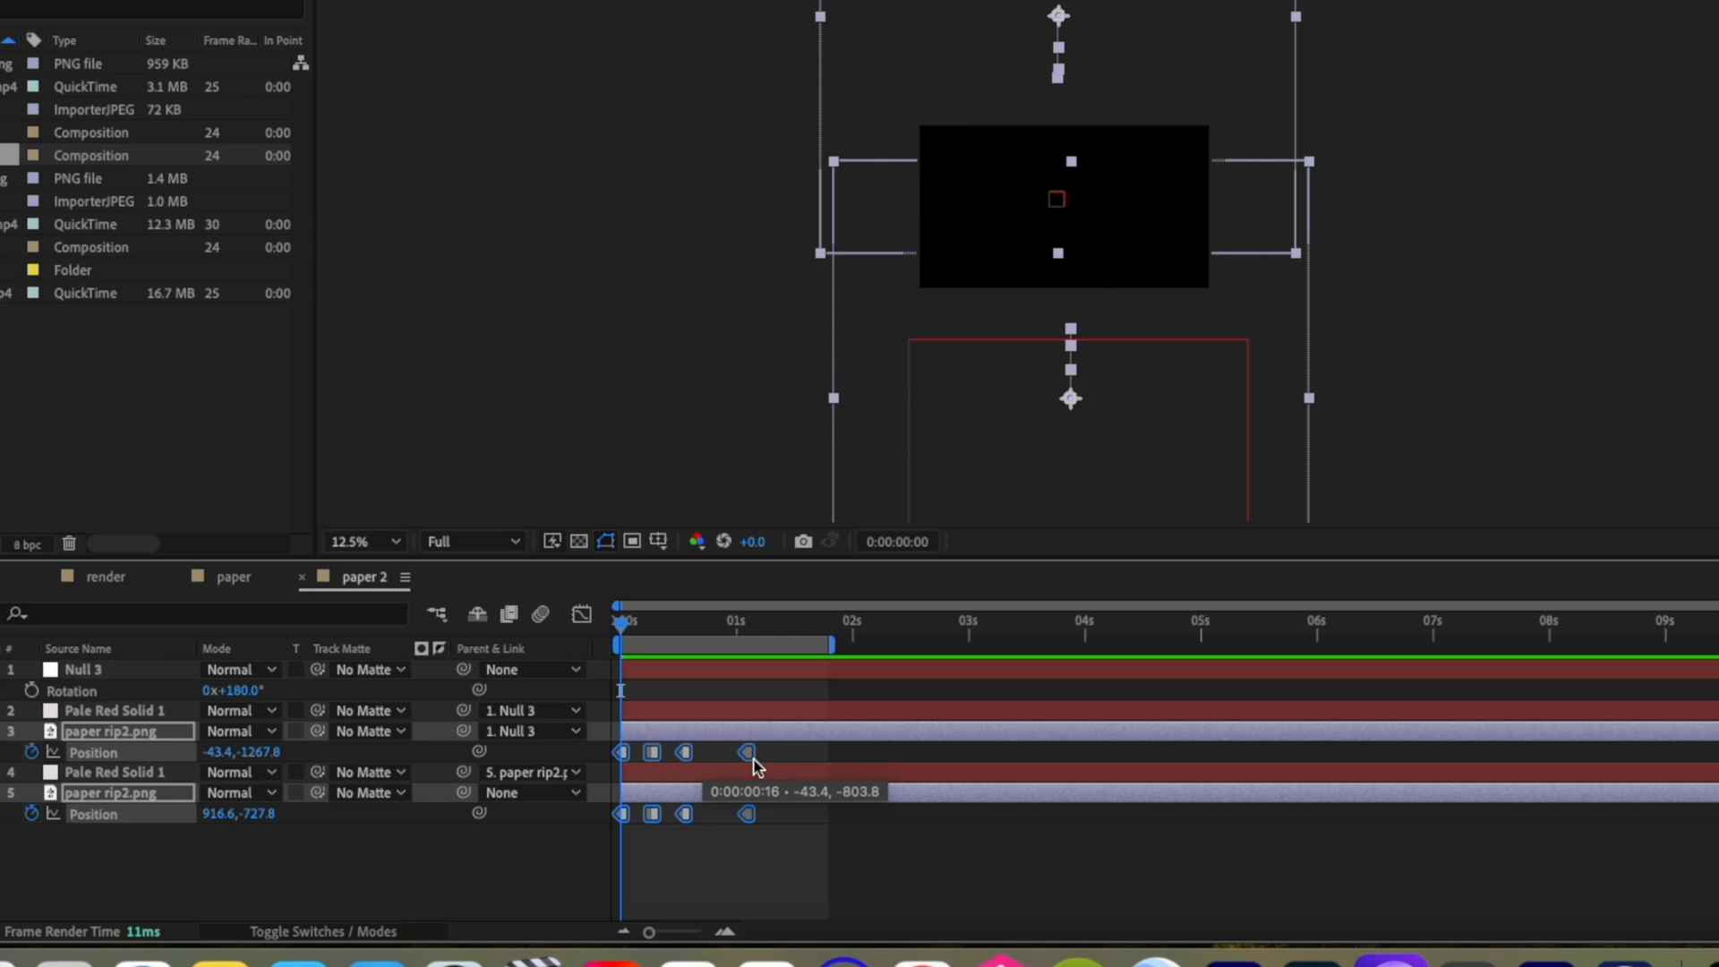
pyautogui.press('space')
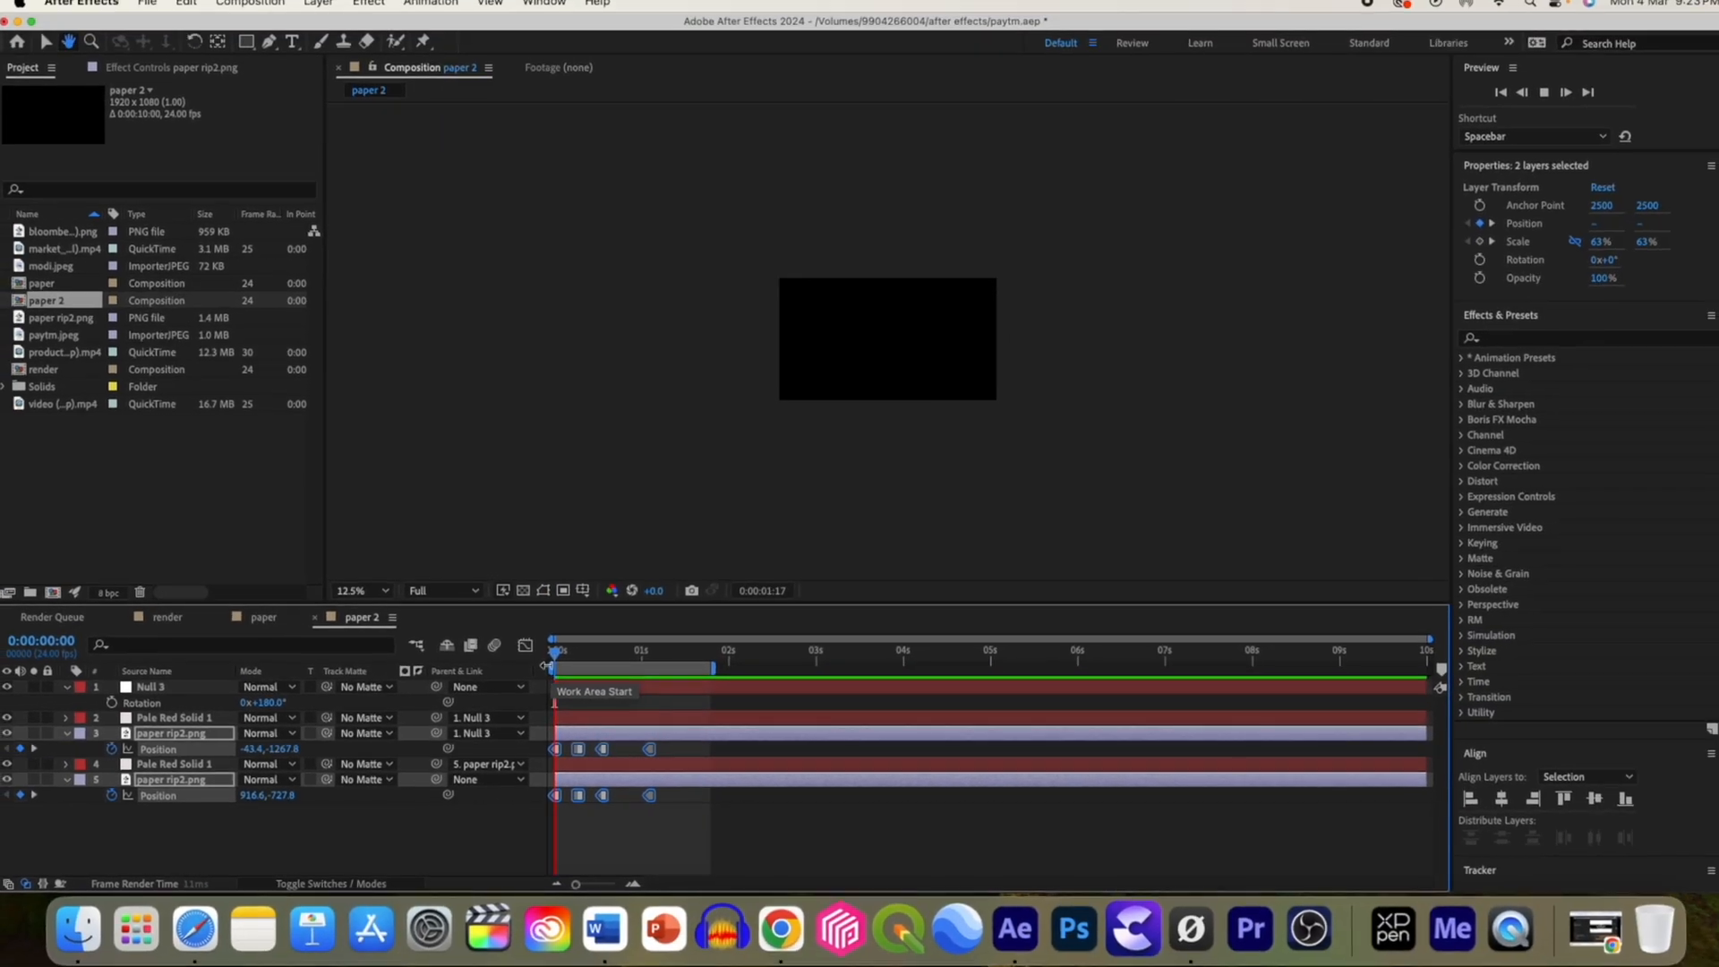
pyautogui.press('space')
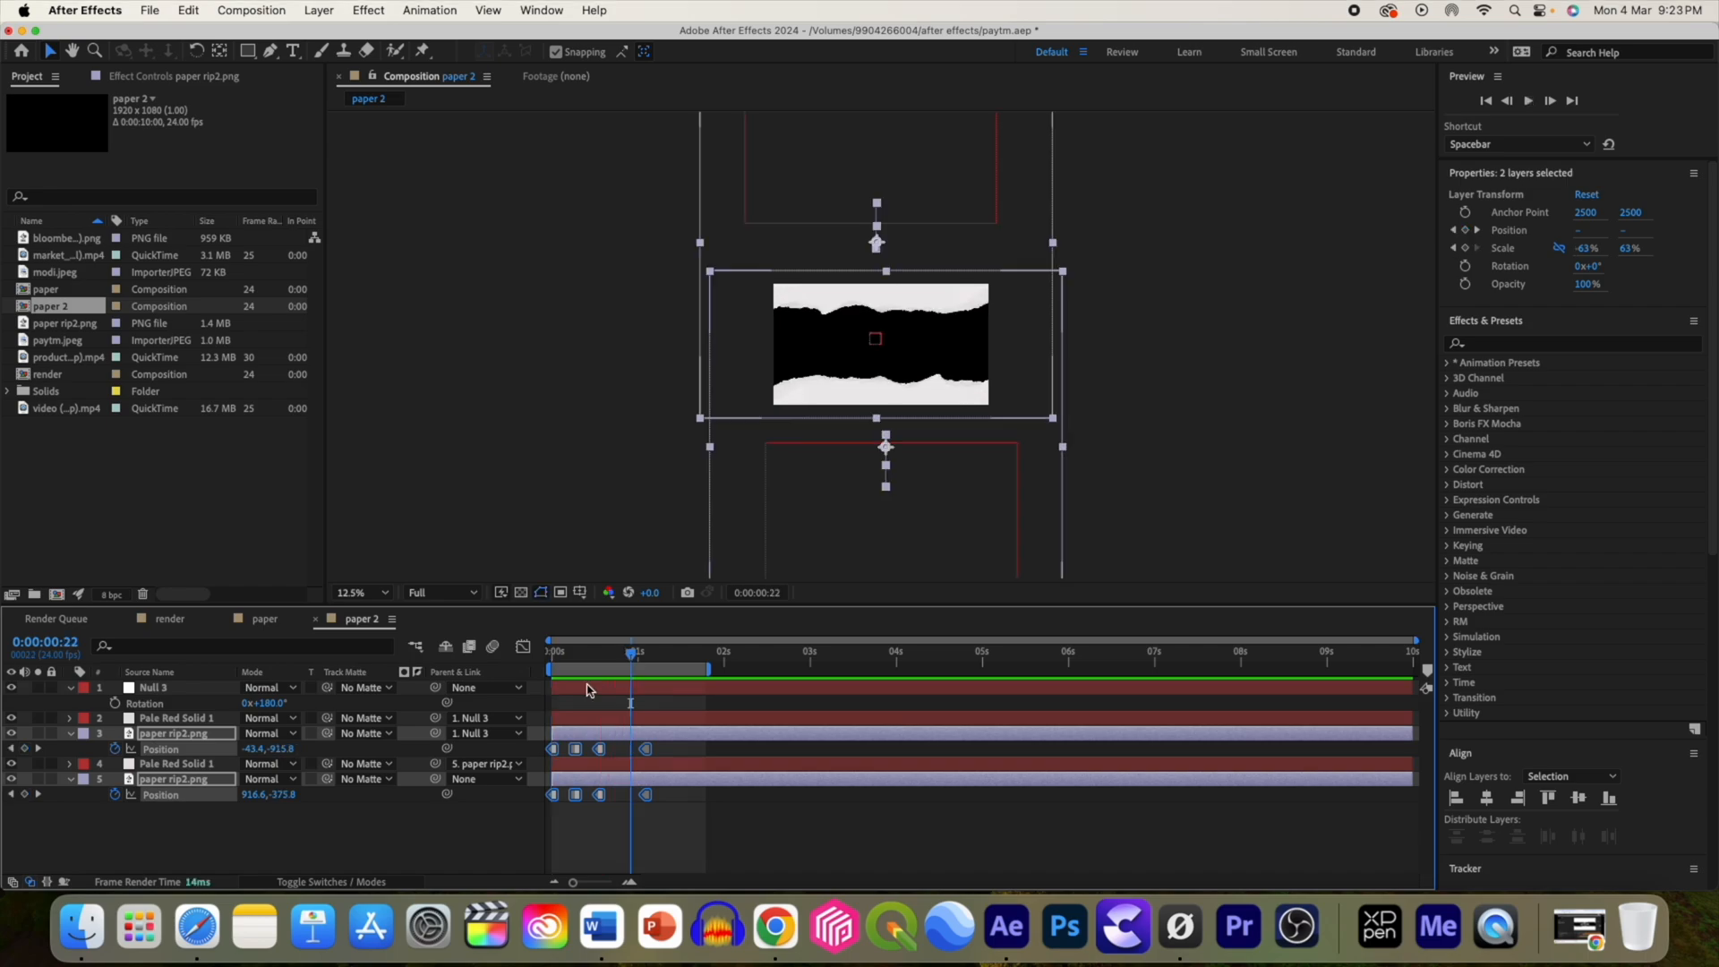
# Step: Toggle Hold Keyframe off and back on for the position keyframes of both paper rip2.png layers
pyautogui.rightClick(622, 794)
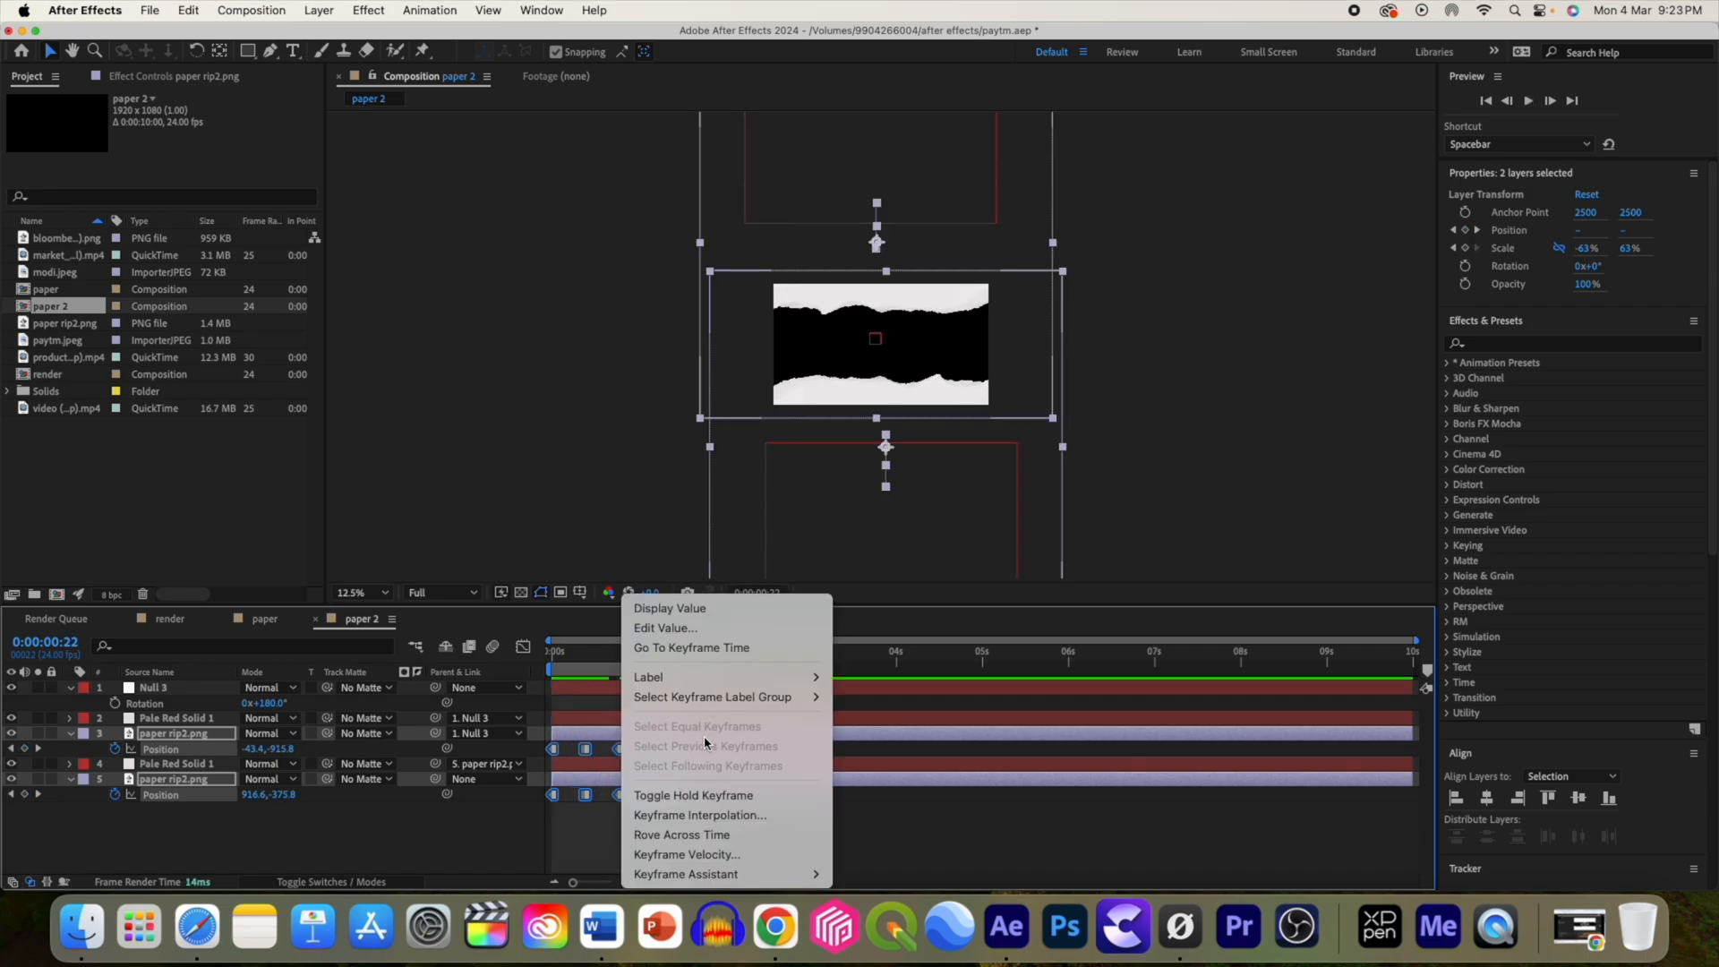
pyautogui.click(728, 795)
pyautogui.rightClick(618, 751)
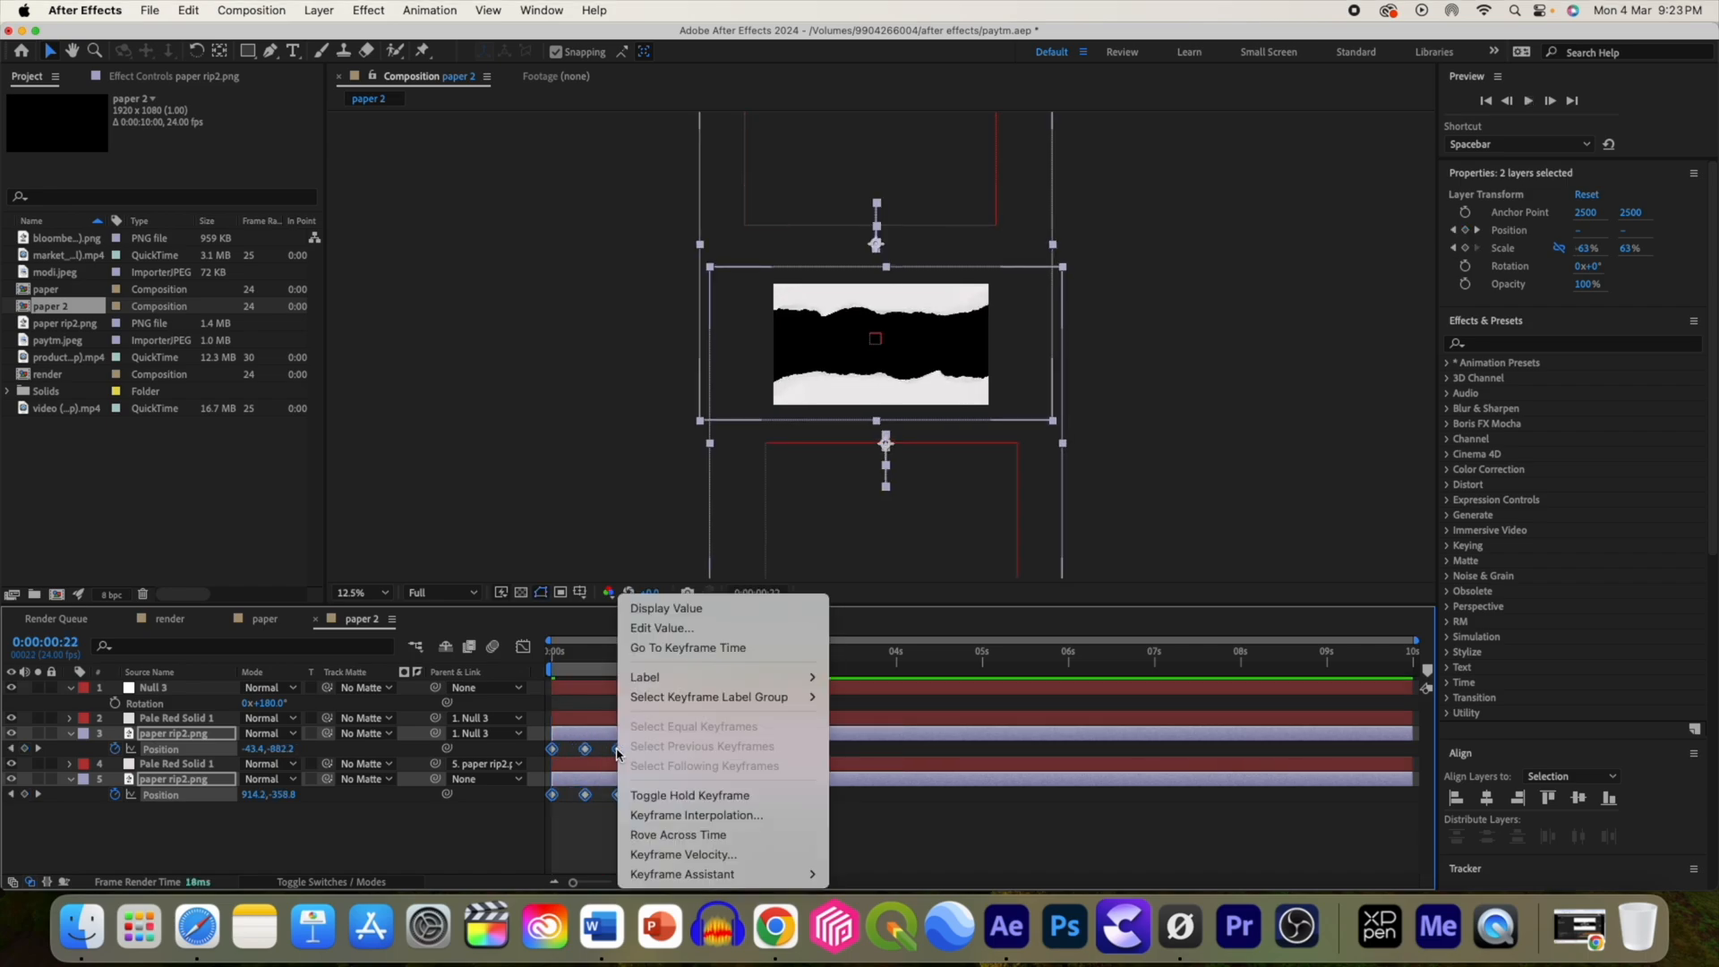
pyautogui.click(684, 792)
# Step: Return to the render composition and add the bloomberg PNG image as the uppermost layer
pyautogui.click(170, 619)
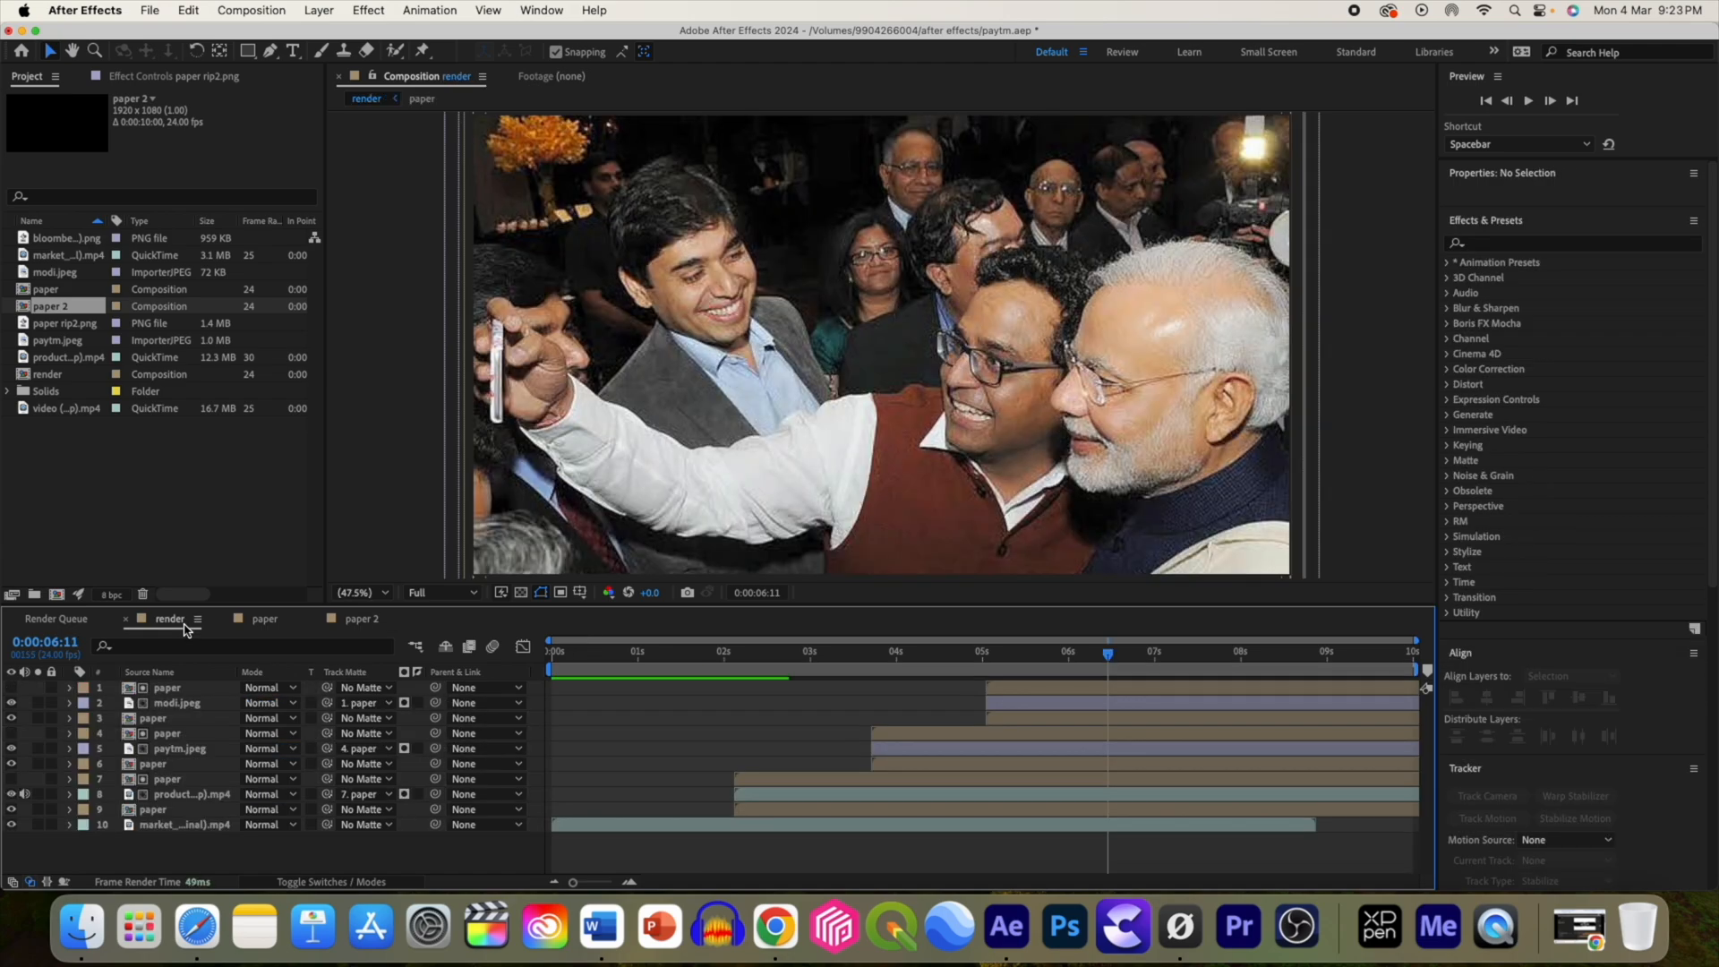
pyautogui.click(764, 695)
pyautogui.click(43, 242)
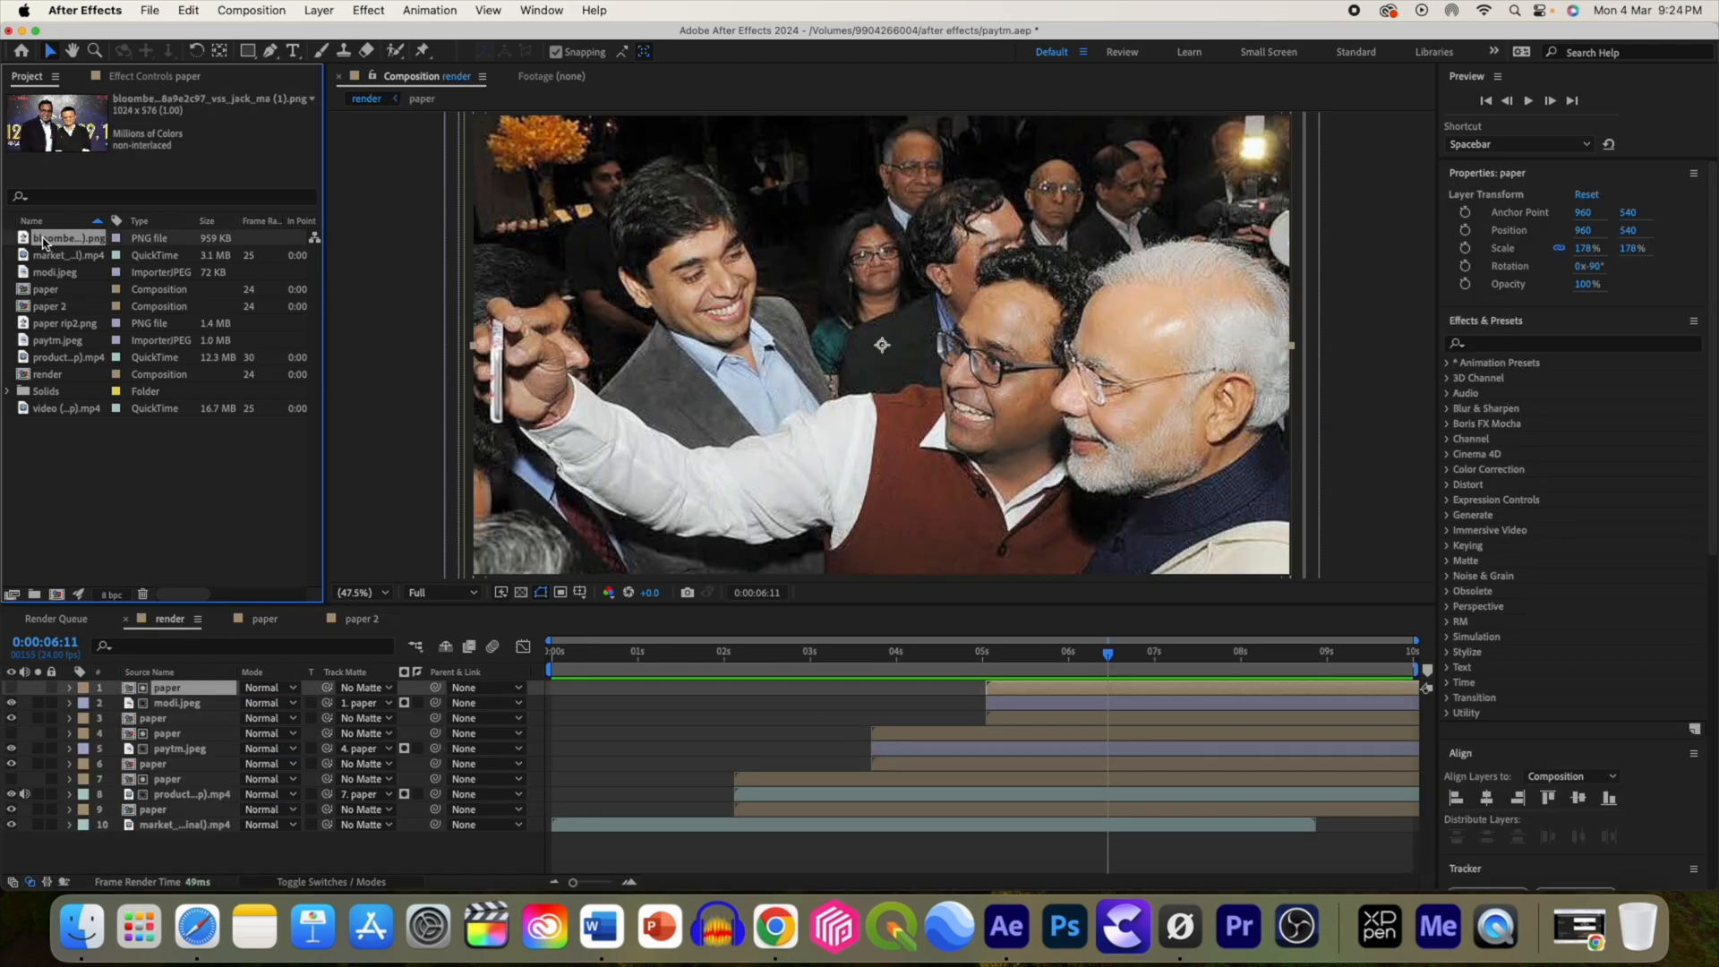
pyautogui.click(143, 685)
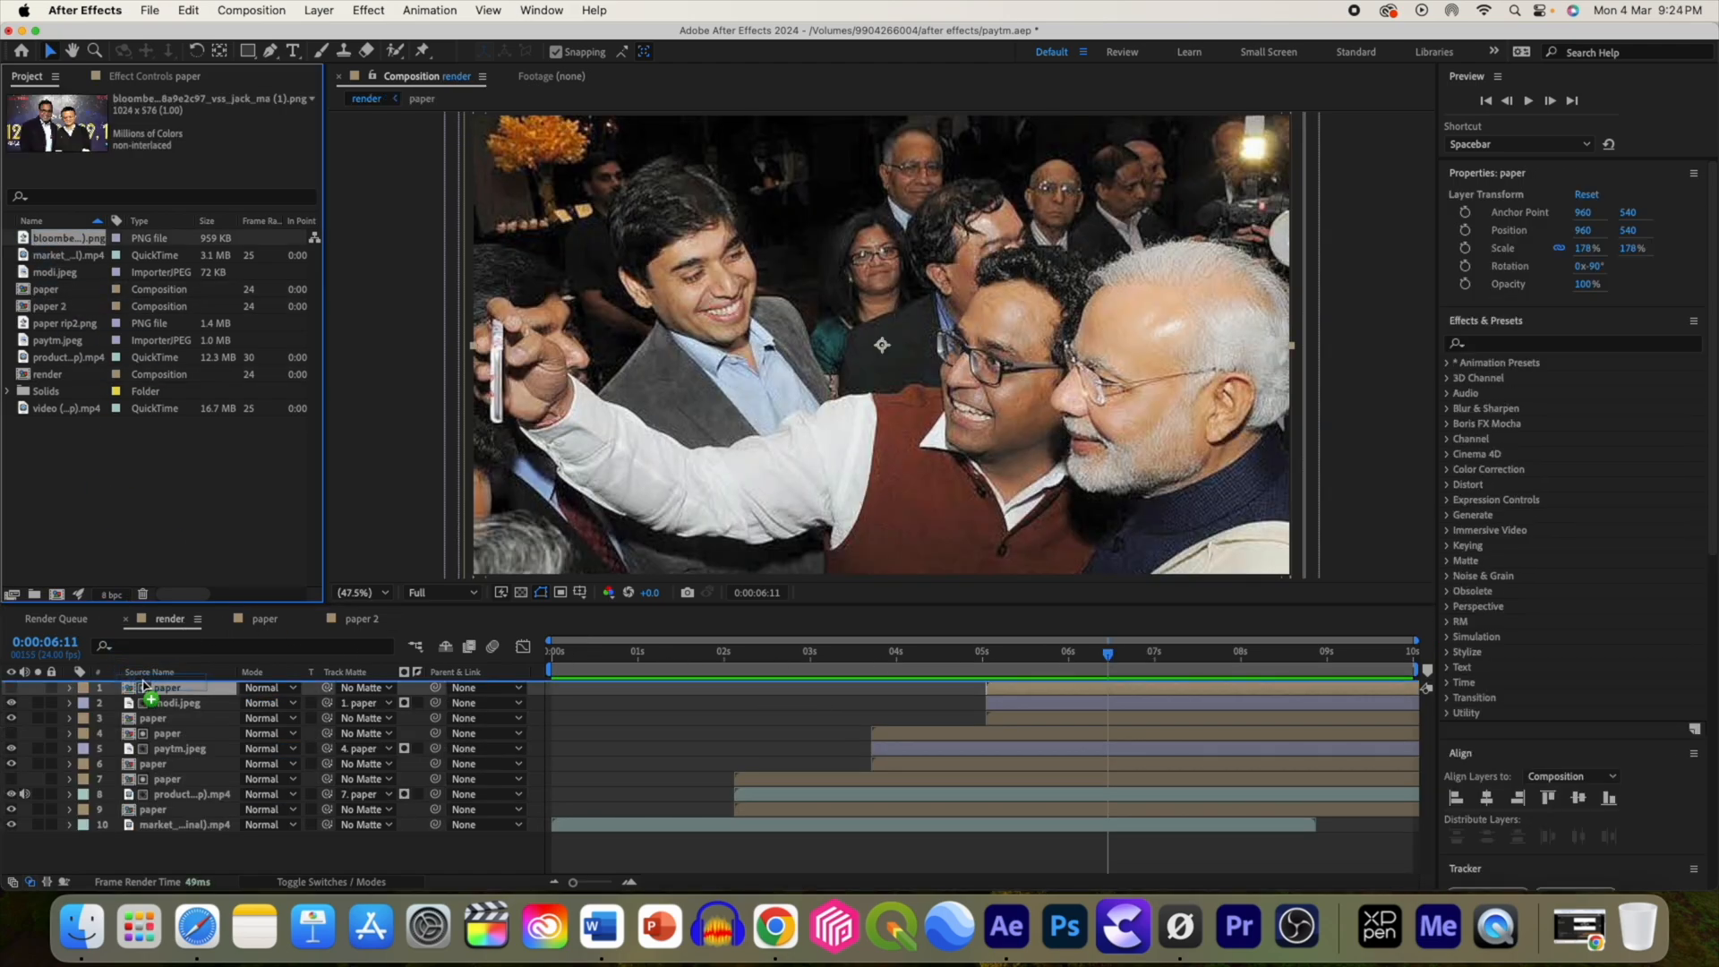
pyautogui.moveTo(143, 685); pyautogui.dragTo(145, 686)
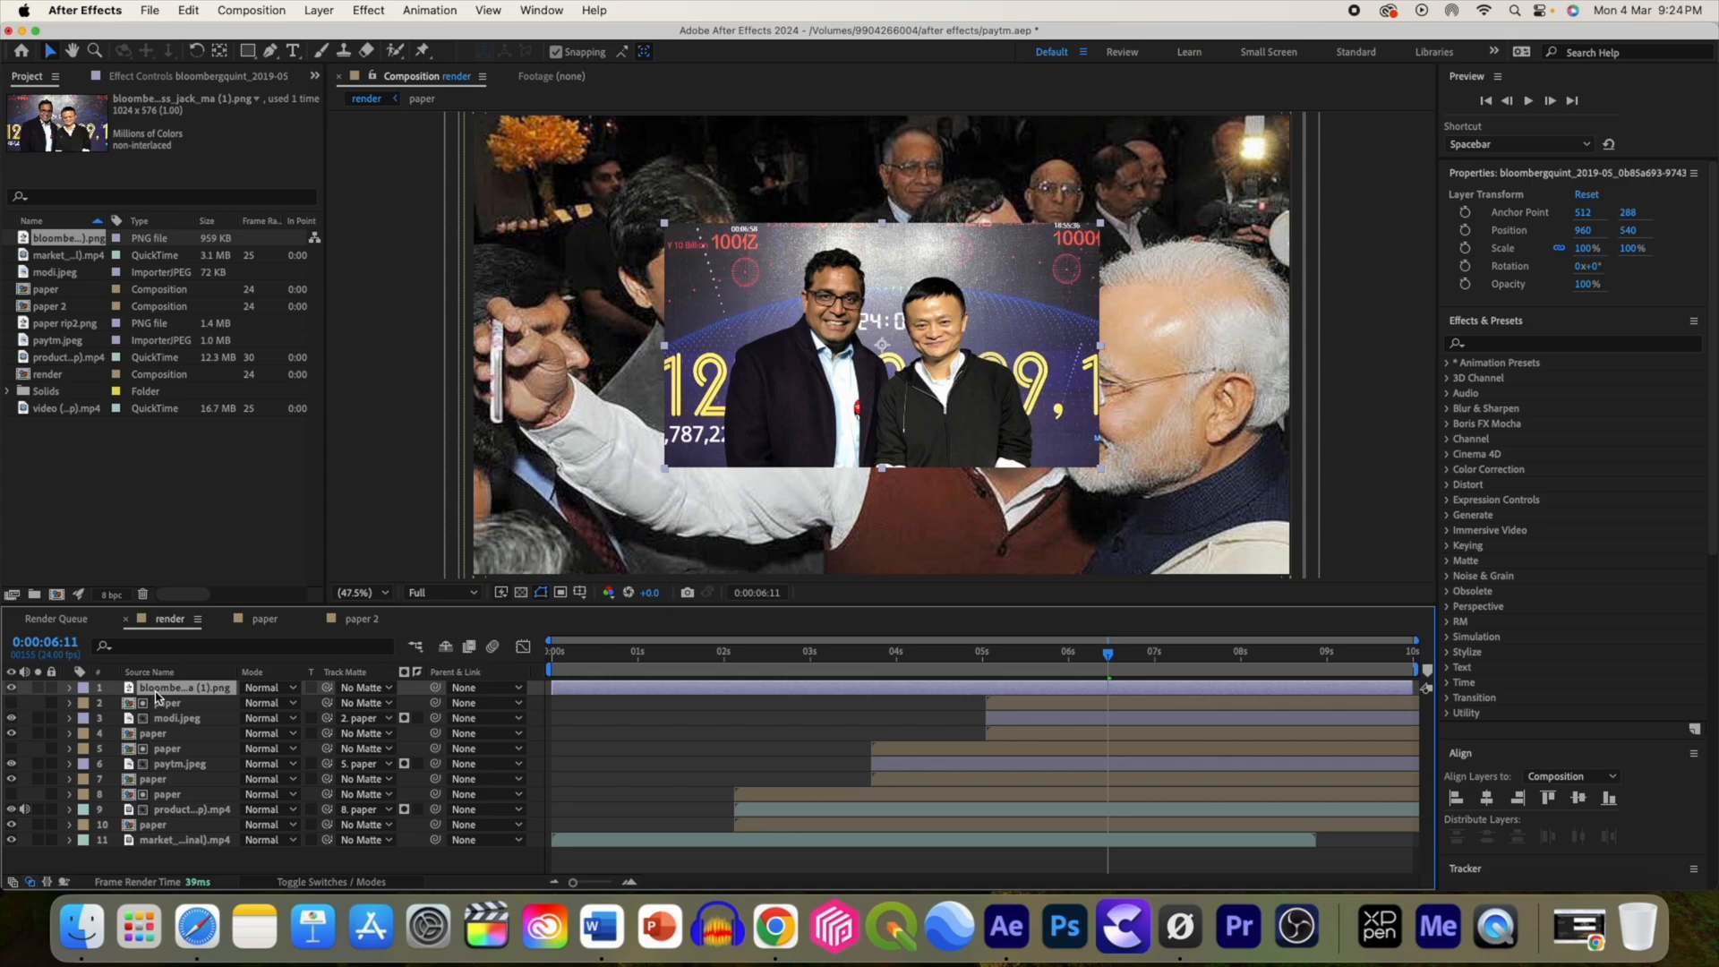
# Step: Scale the bloomberg image to 194% and move its start to 0:00:06:11
pyautogui.press('s')
pyautogui.moveTo(266, 704); pyautogui.dragTo(358, 704)
pyautogui.moveTo(635, 686); pyautogui.dragTo(1170, 686)
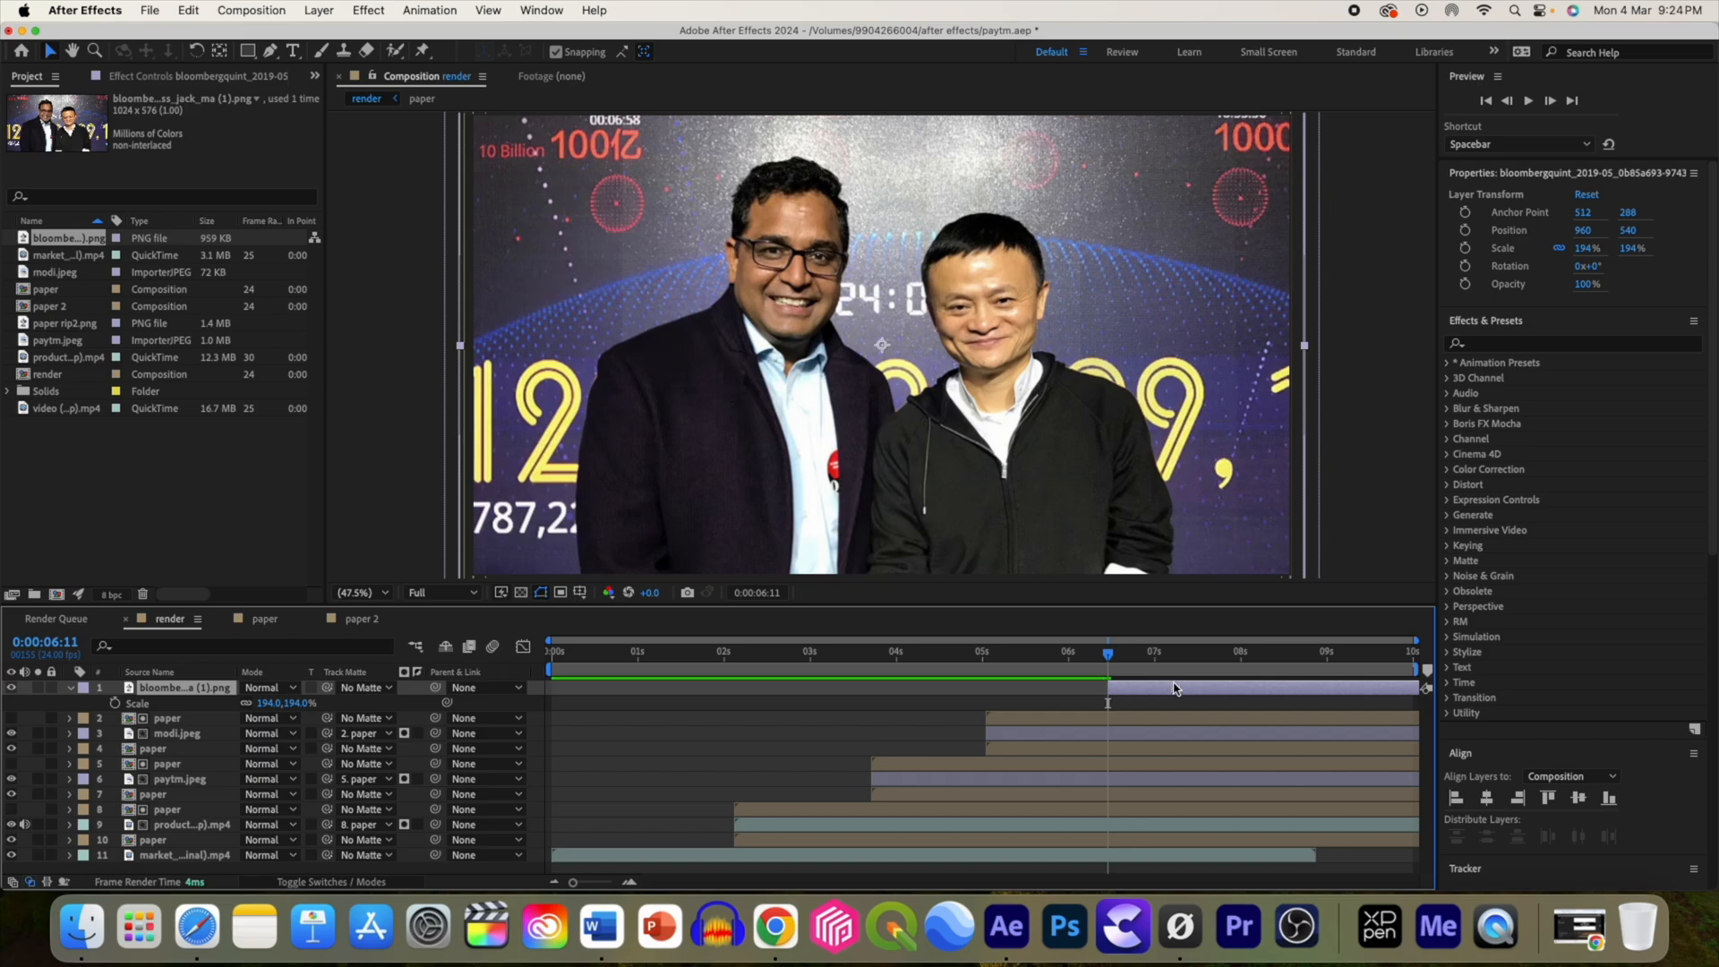
# Step: Add the paper 2 composition above the bloomberg image in the render timeline and start it at 0:00:06:11
pyautogui.click(45, 305)
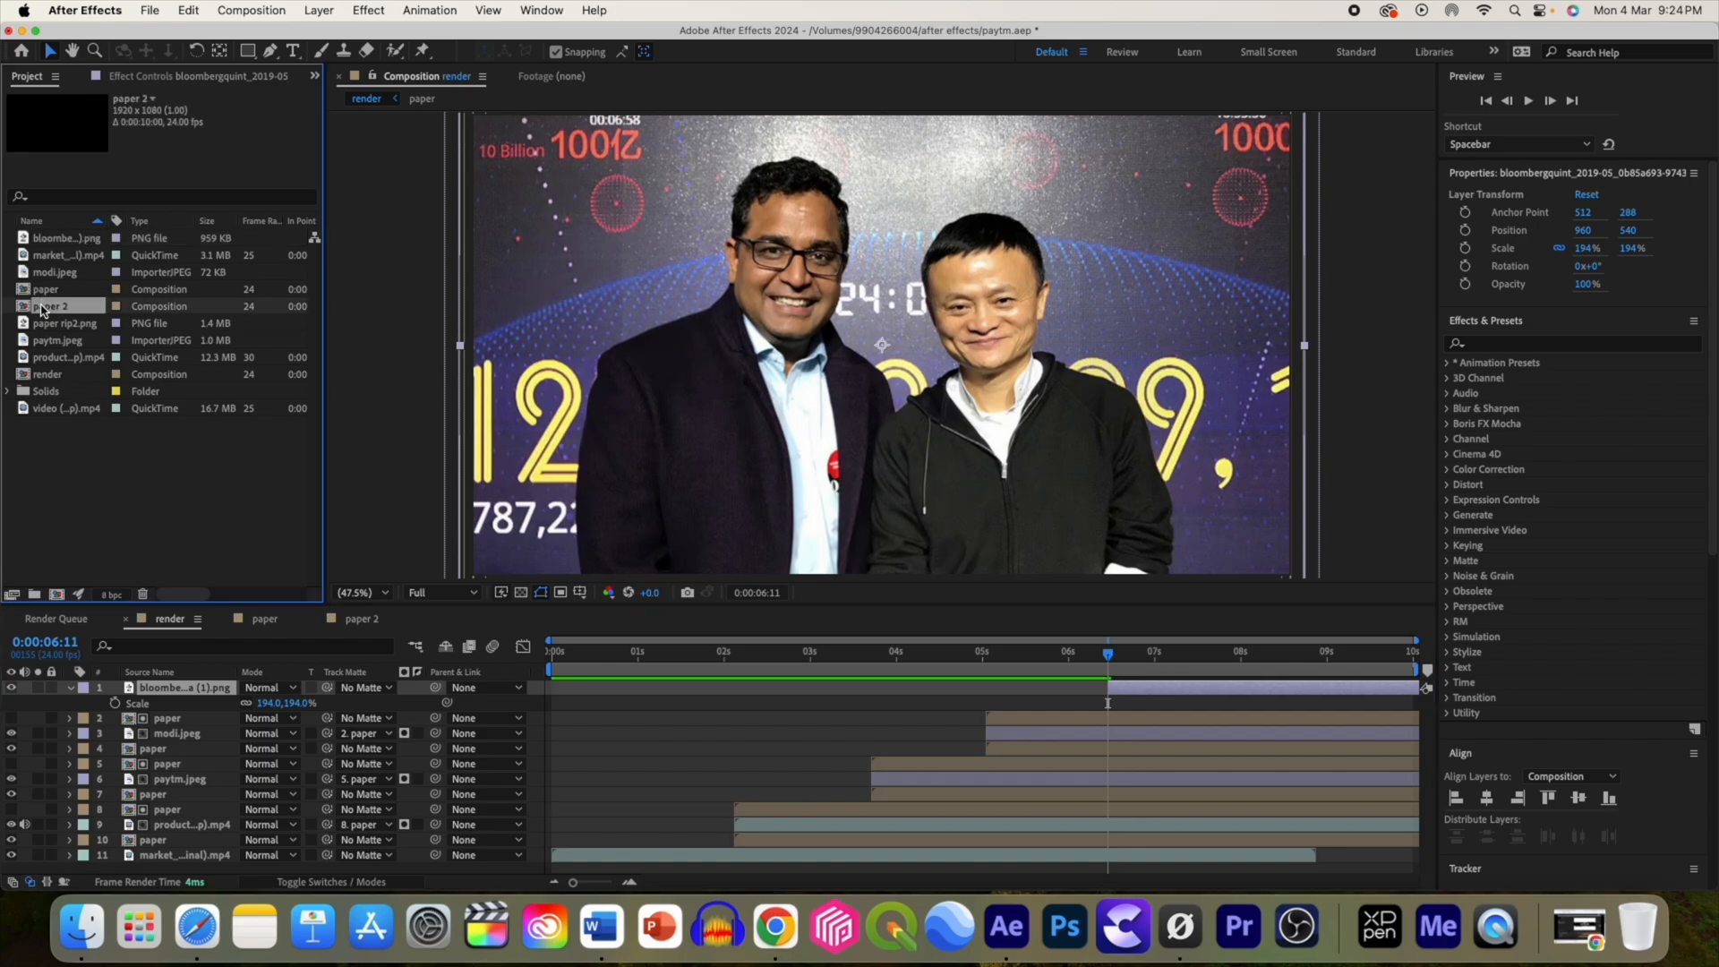
pyautogui.moveTo(104, 546); pyautogui.dragTo(128, 686)
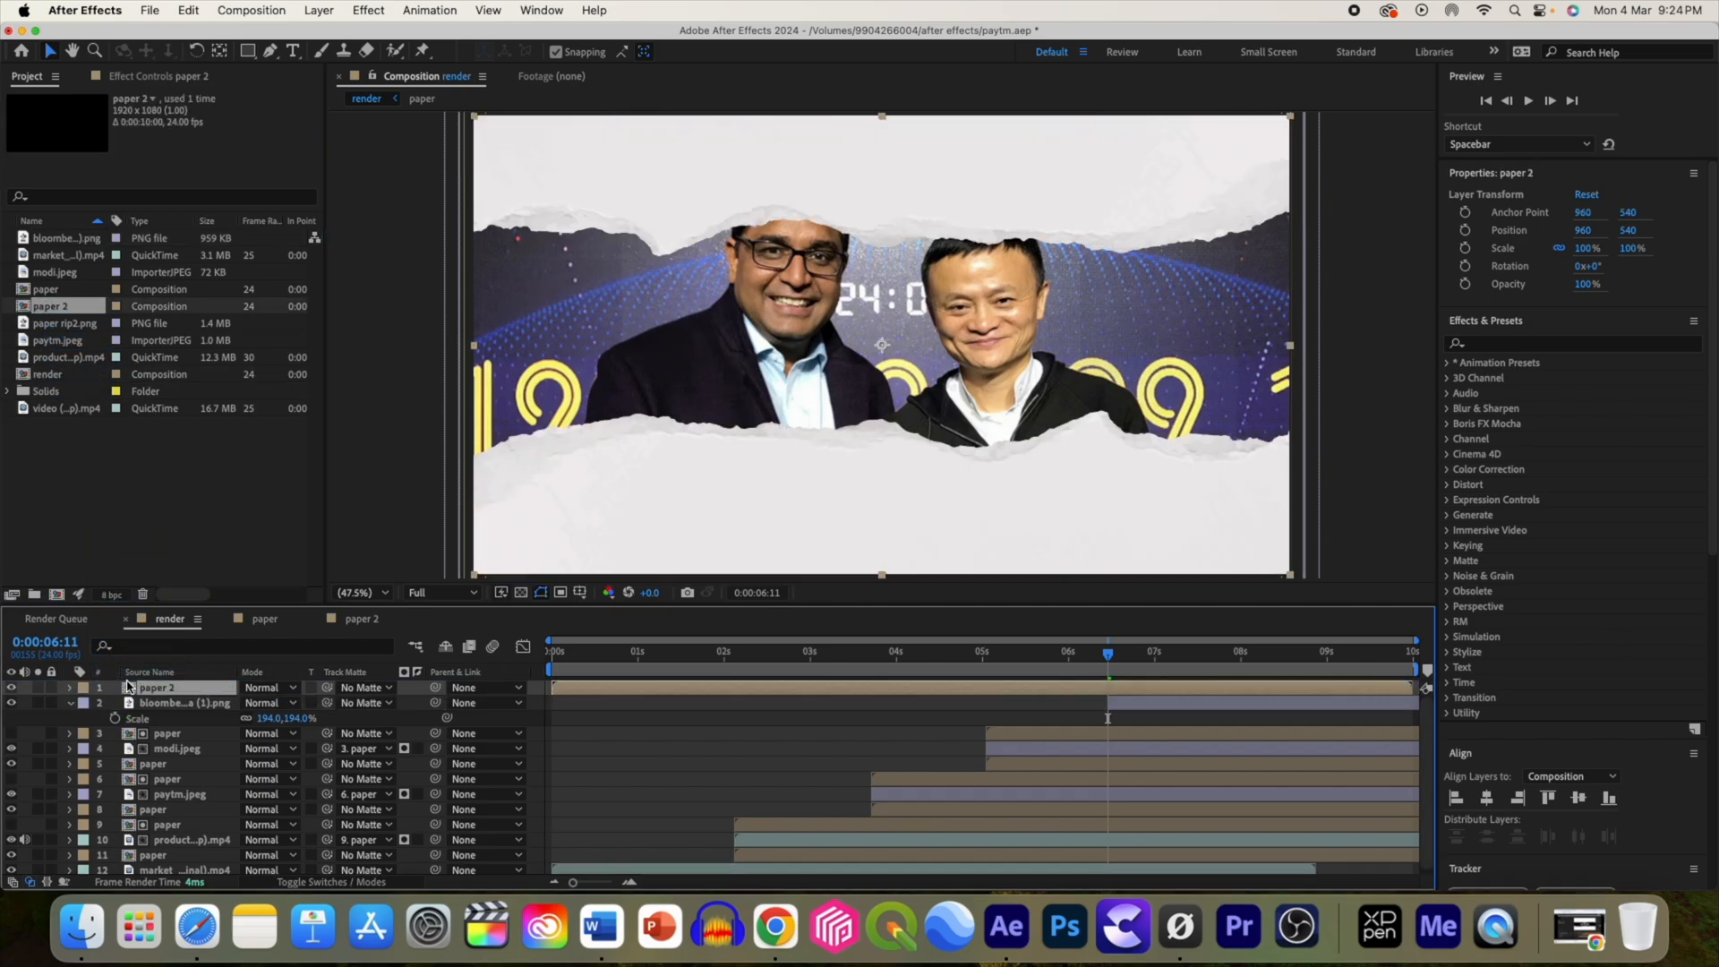
pyautogui.press('[')
pyautogui.moveTo(1135, 660); pyautogui.dragTo(1232, 665)
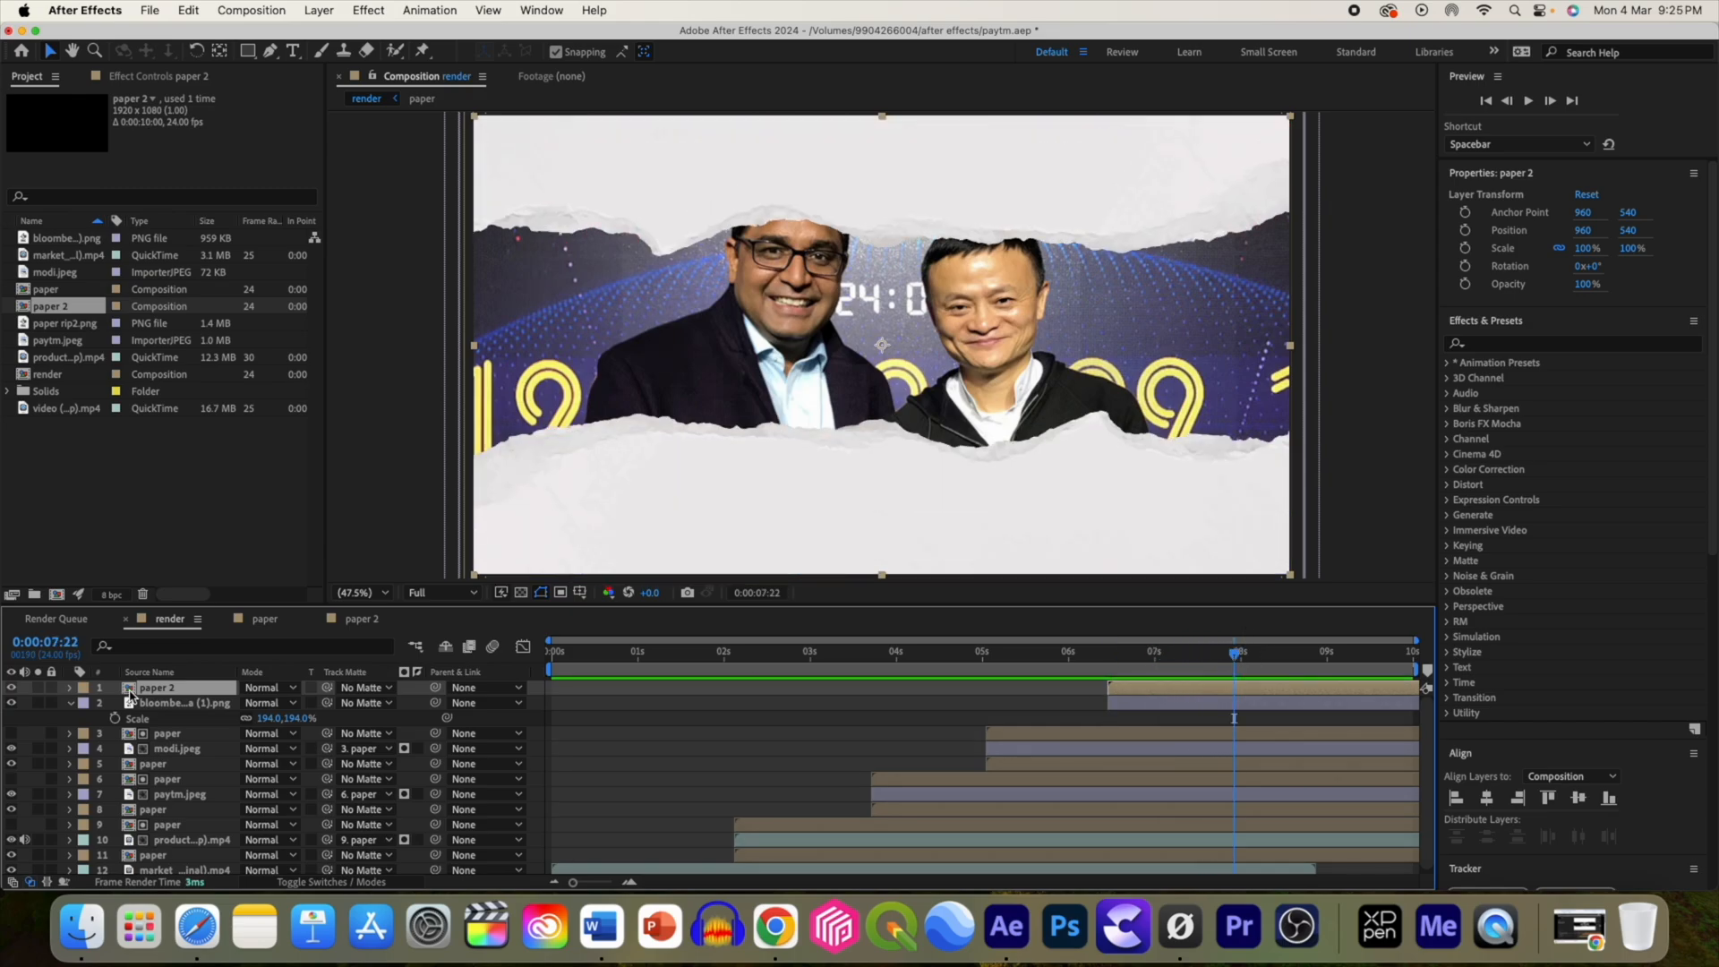
# Step: Duplicate the paper 2 layer and set the lower copy's vertical scale to 83%, leaving its width unlinked
pyautogui.press('super+d')
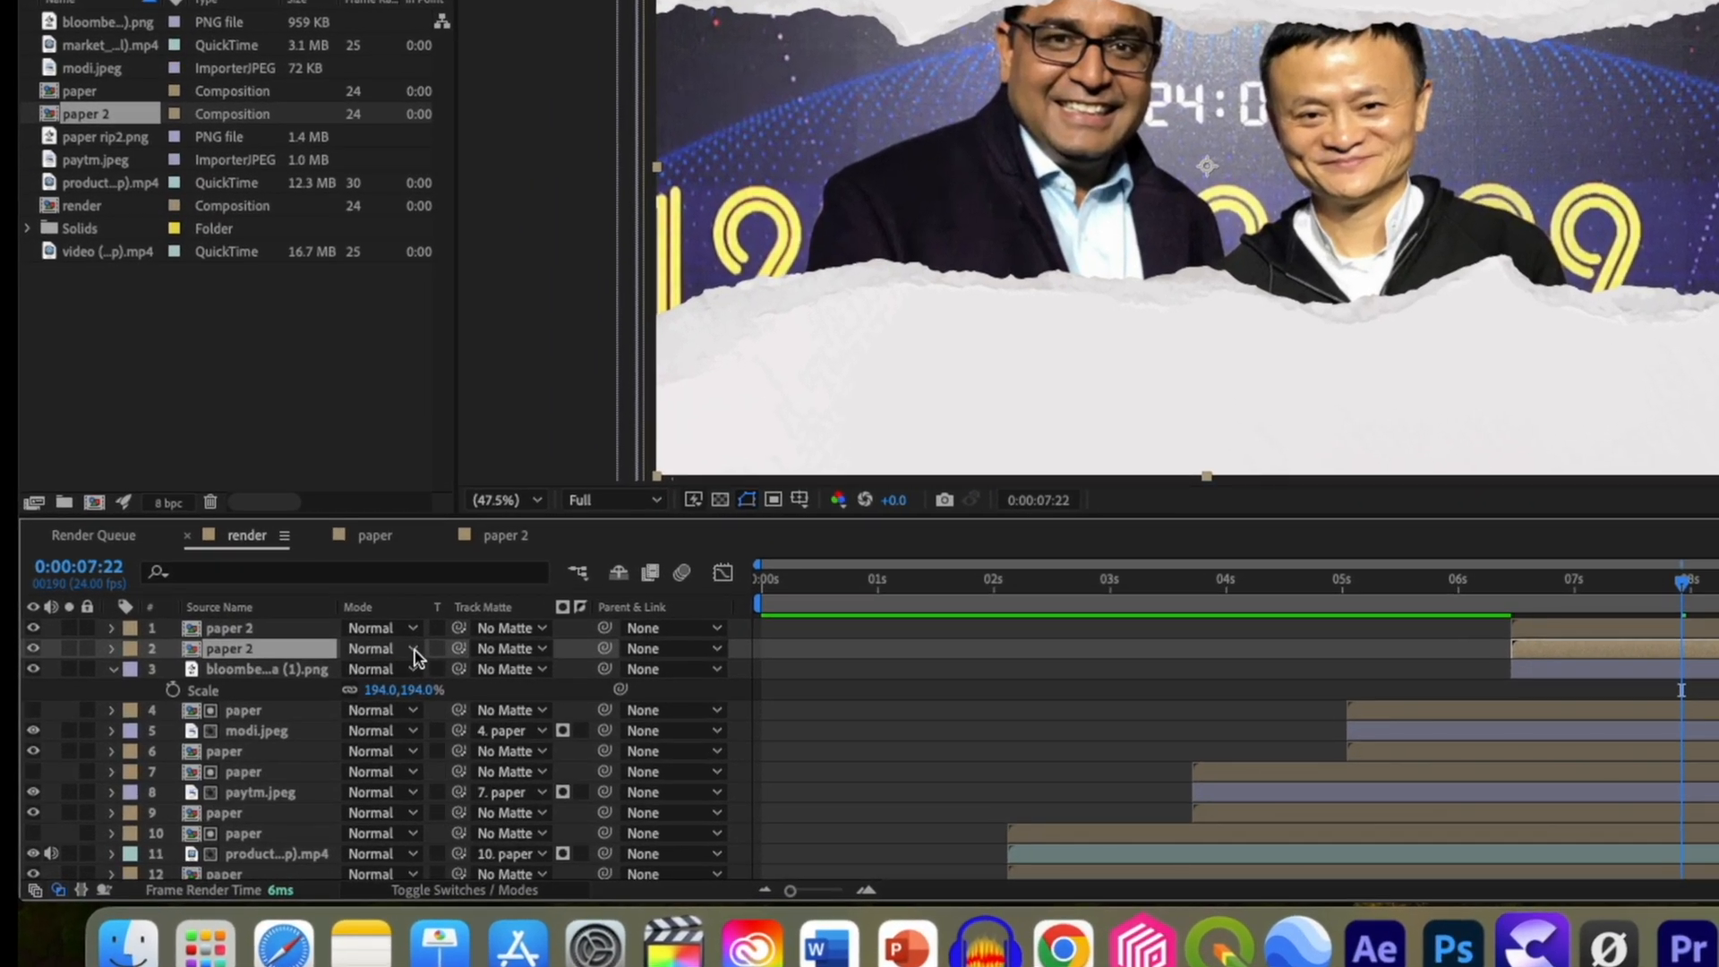
pyautogui.press('s')
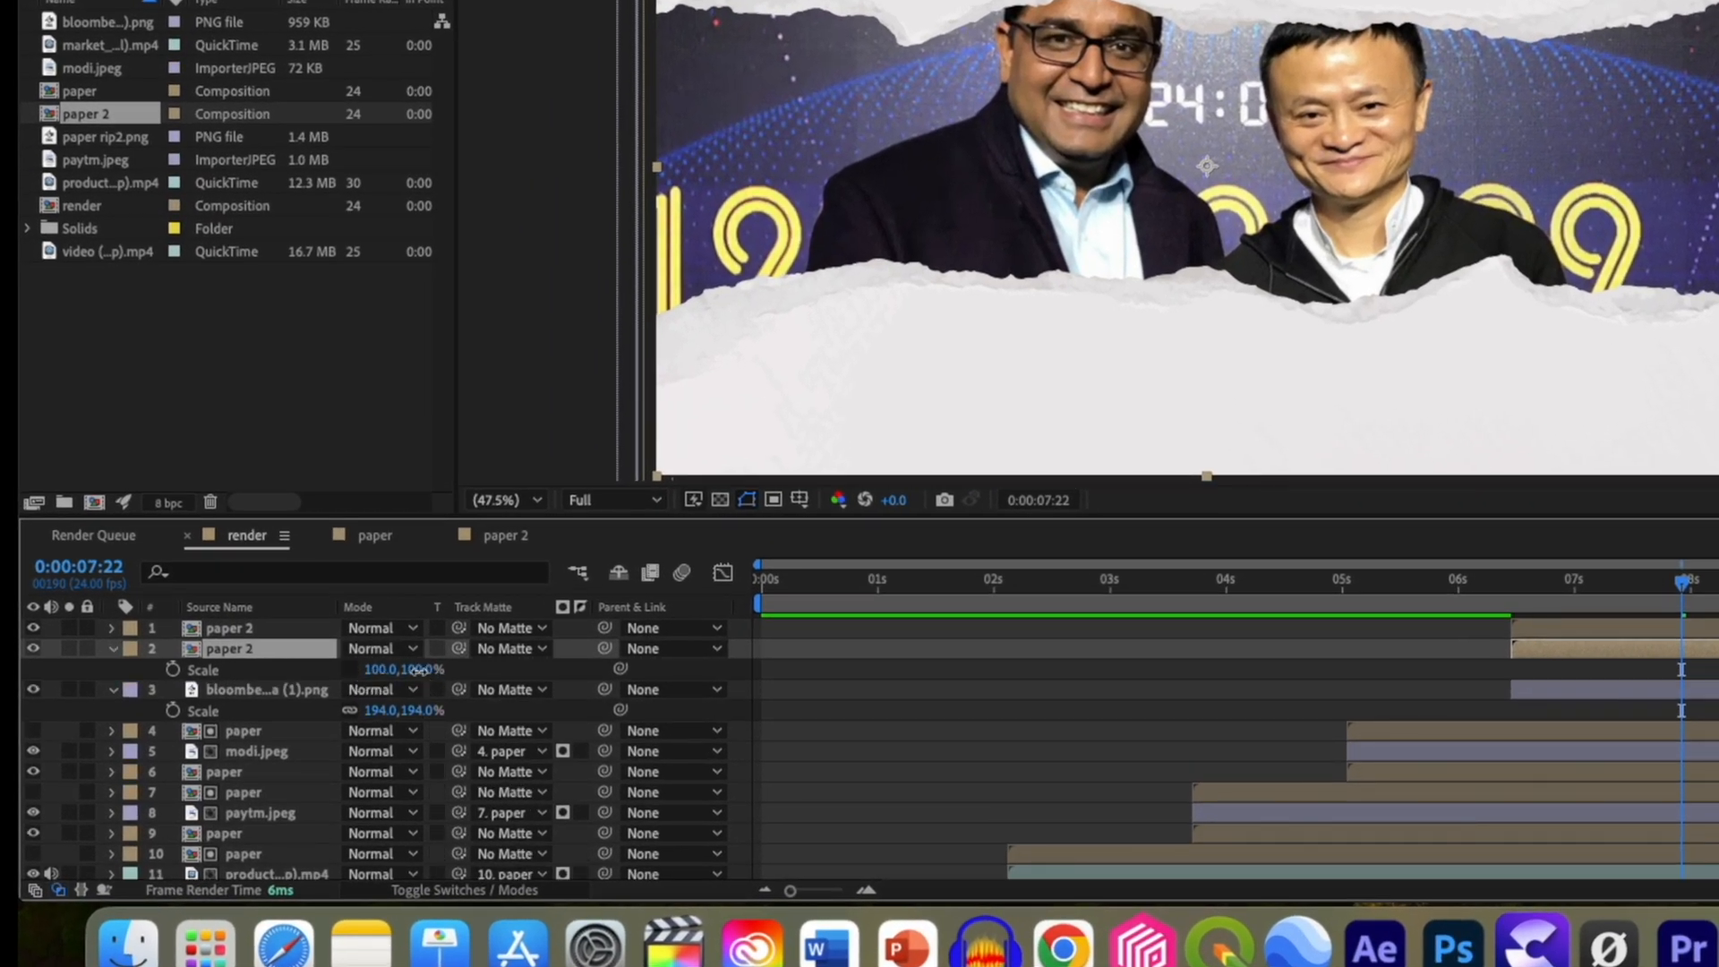
pyautogui.moveTo(416, 669); pyautogui.dragTo(400, 674)
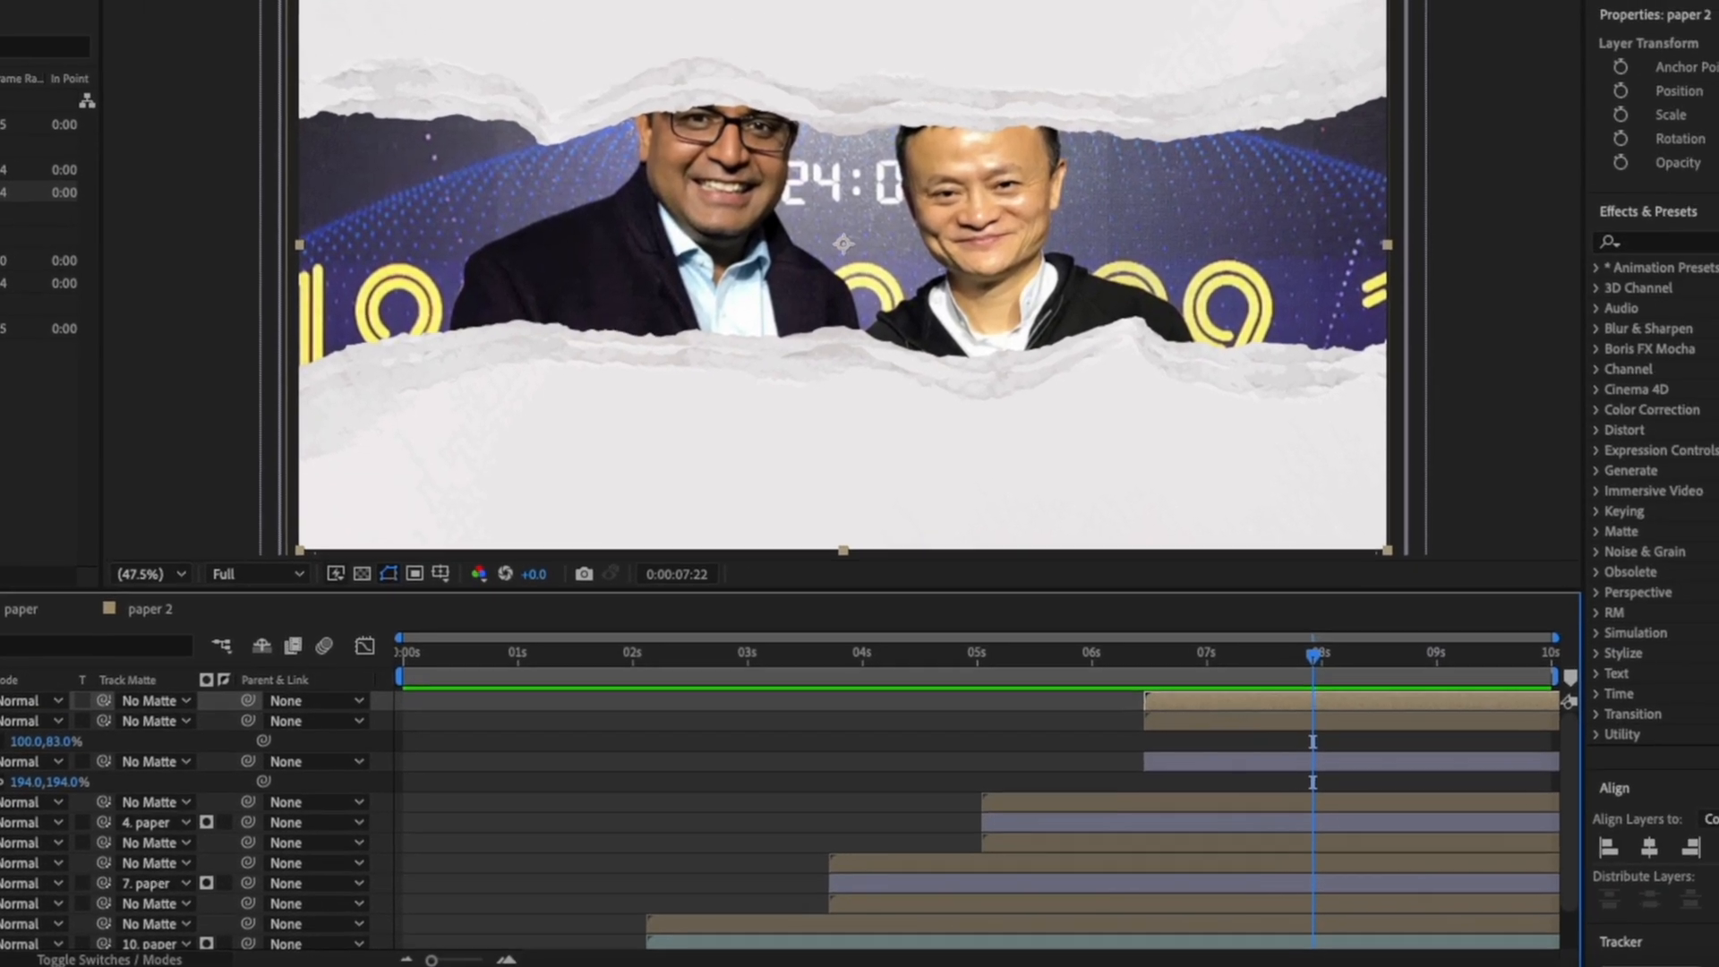
# Step: Apply the Fill effect to the upper paper 2 layer and set its color to near-black
pyautogui.write('fill')
pyautogui.moveTo(1679, 429); pyautogui.dragTo(1218, 707)
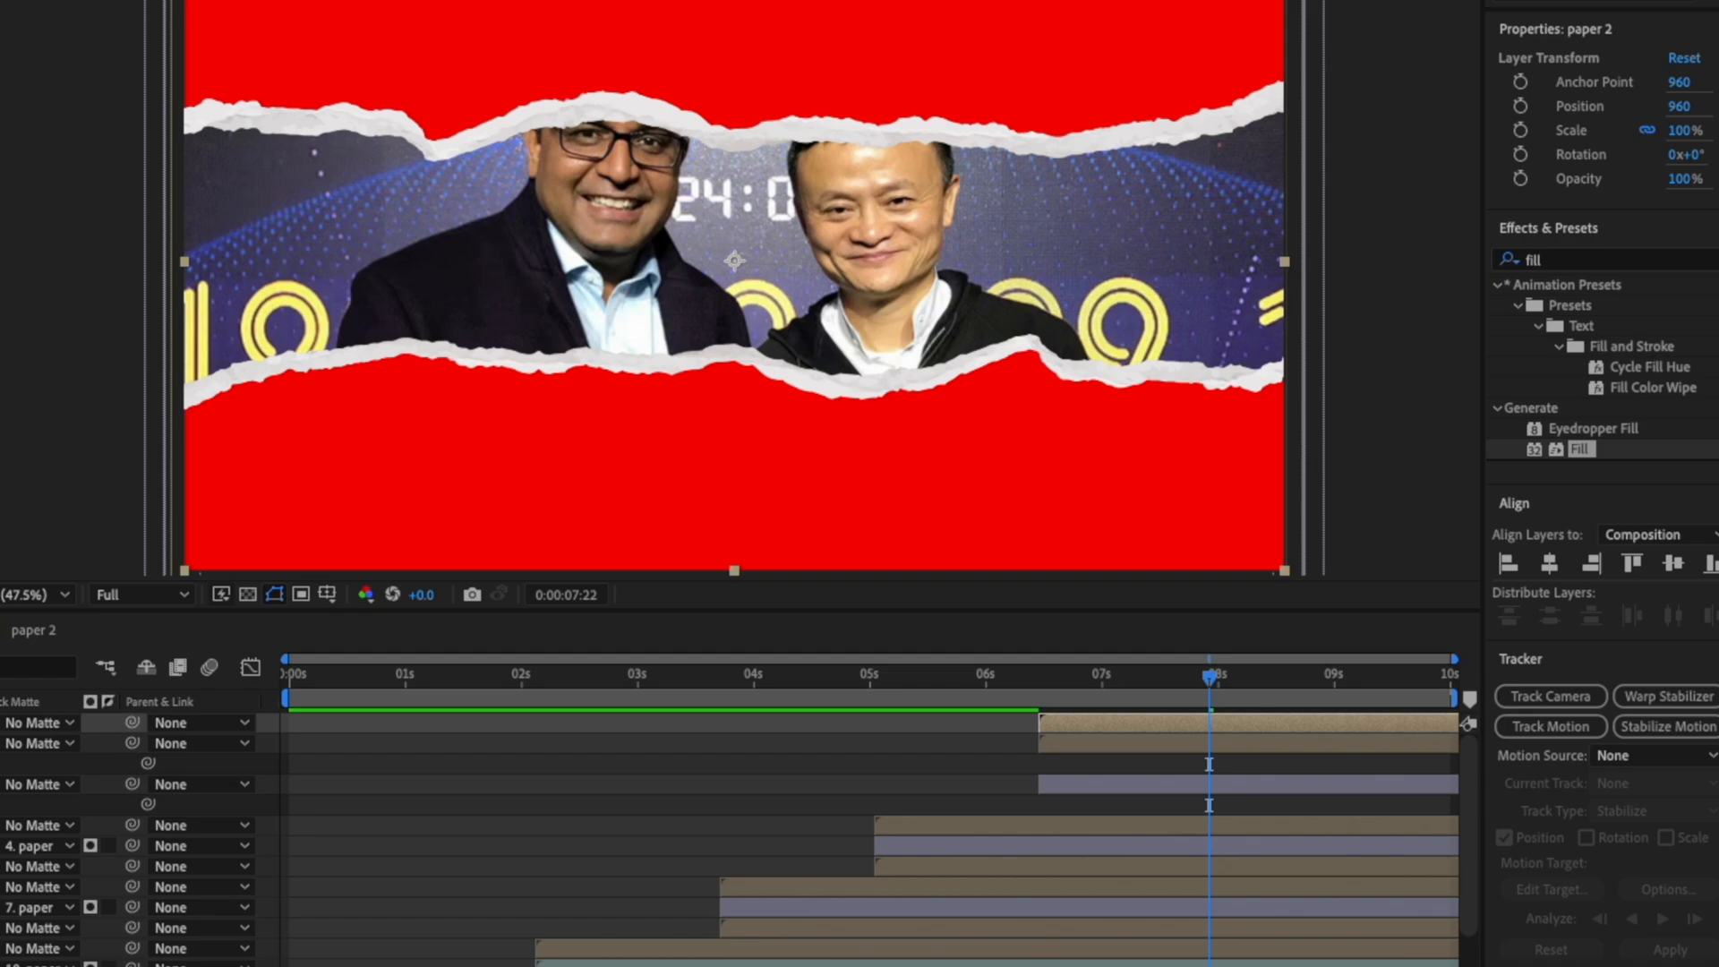
pyautogui.click(179, 637)
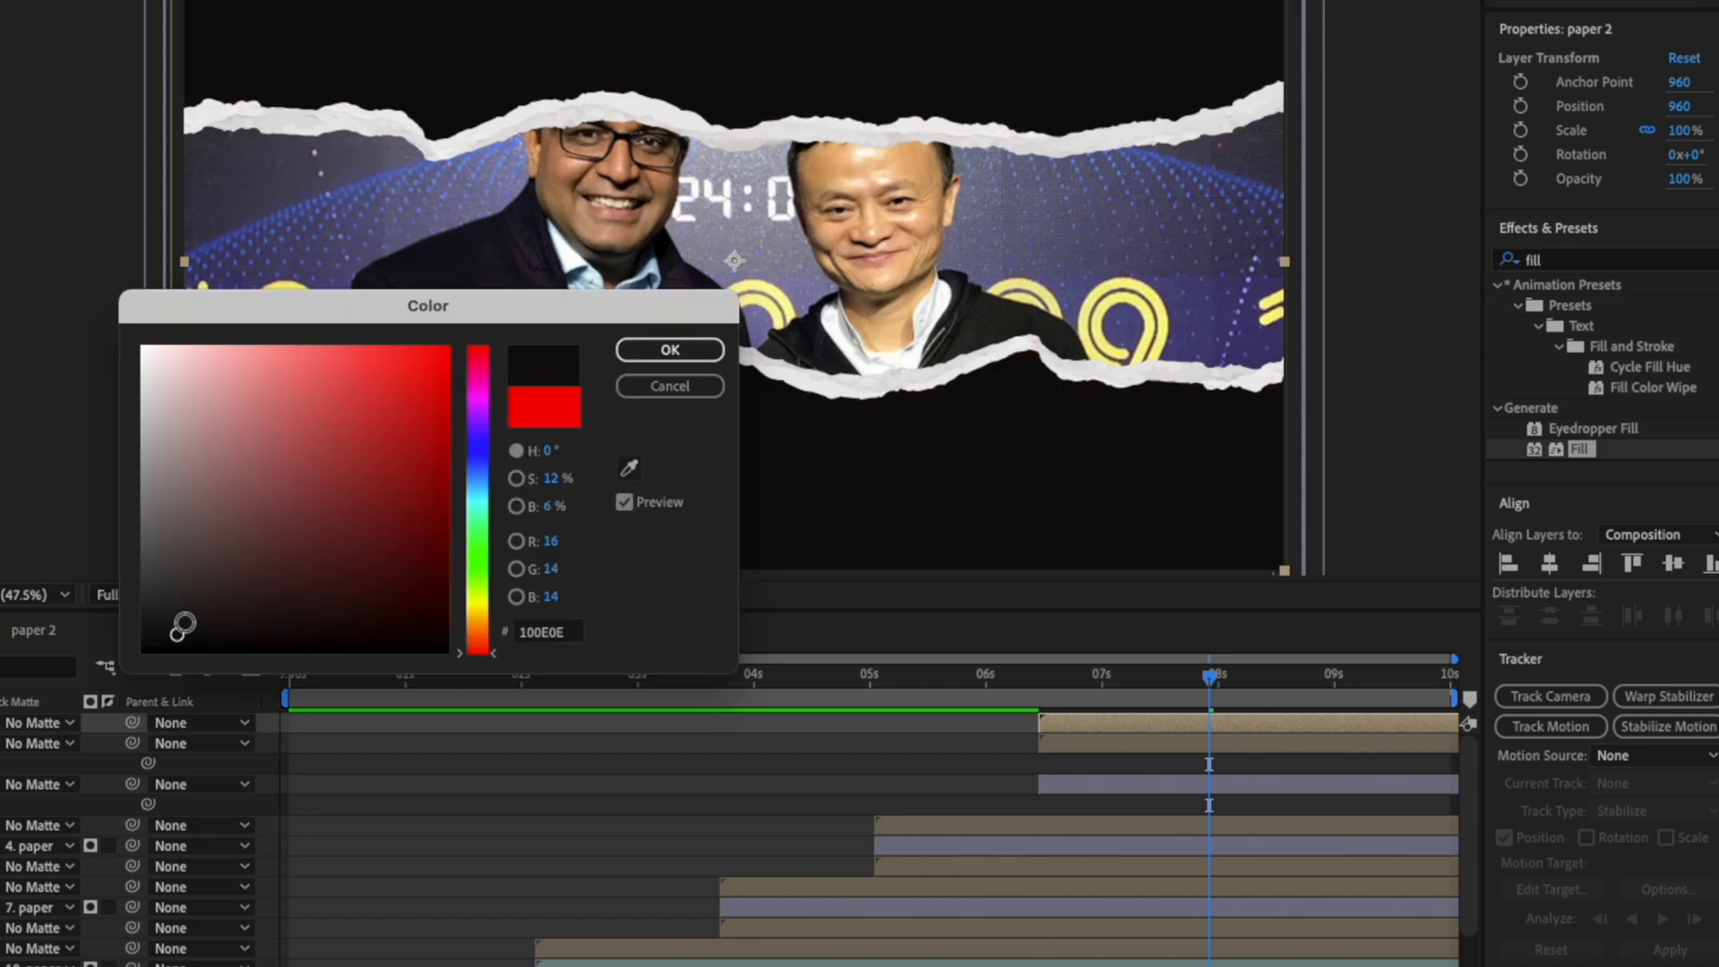
pyautogui.moveTo(176, 625); pyautogui.dragTo(181, 619)
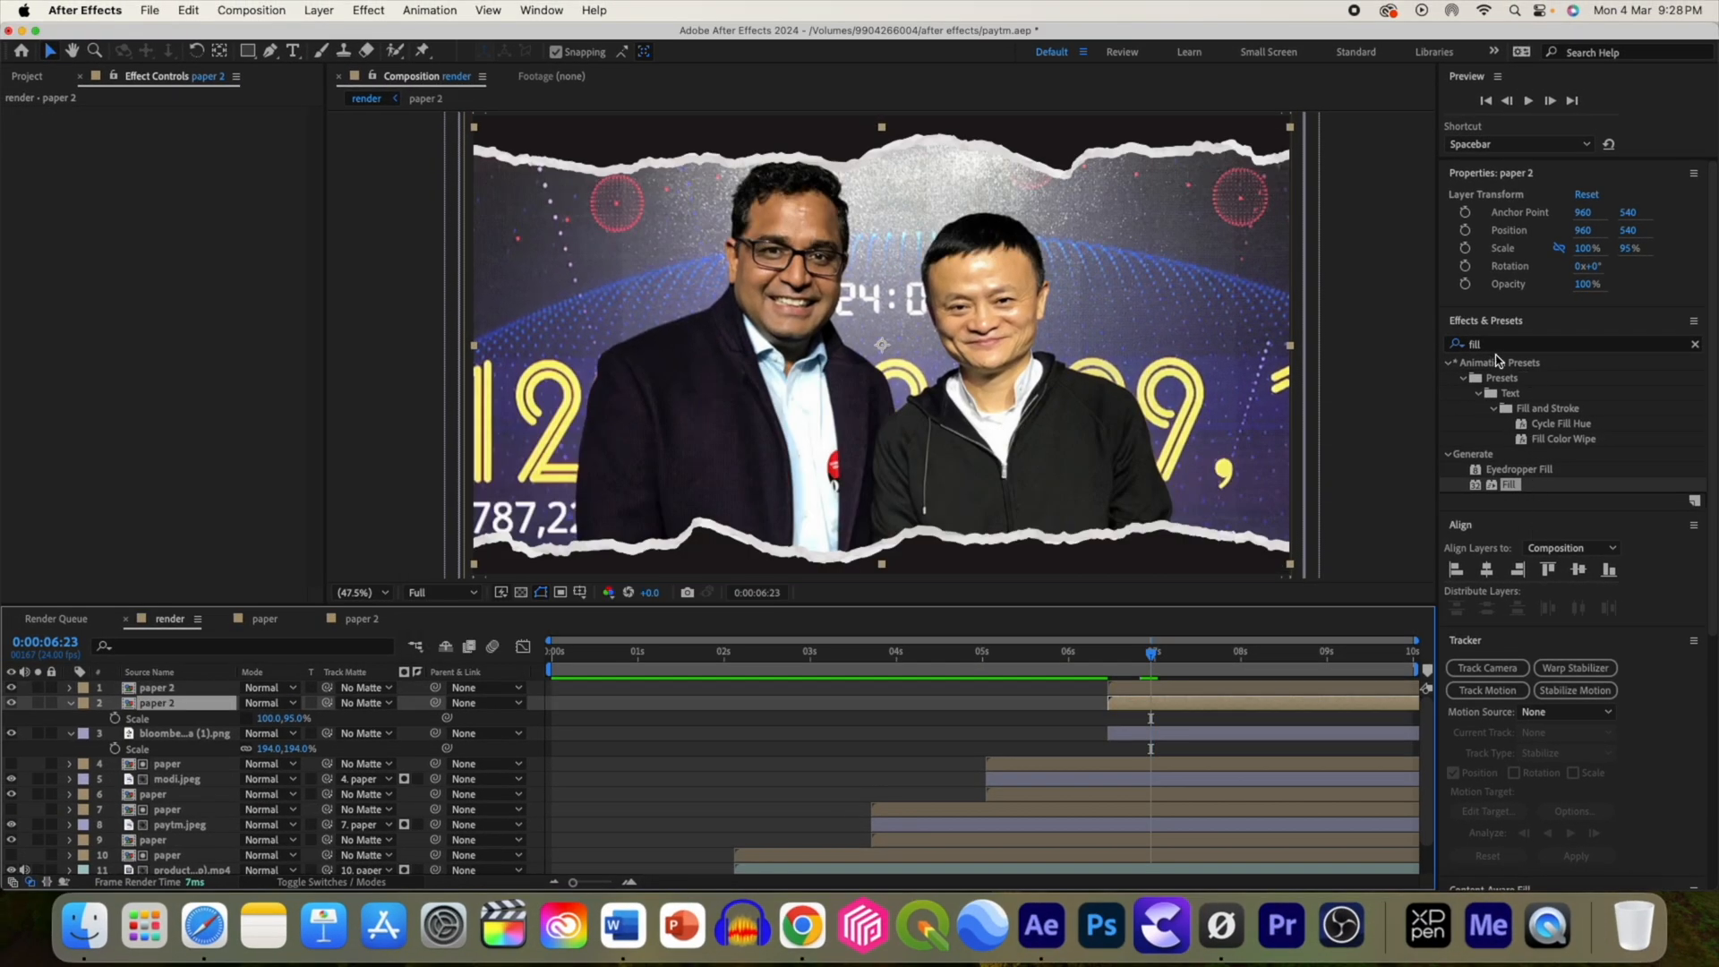
# Step: Find the Drop Shadow effect and apply it to the lower paper 2 layer
pyautogui.click(1491, 345)
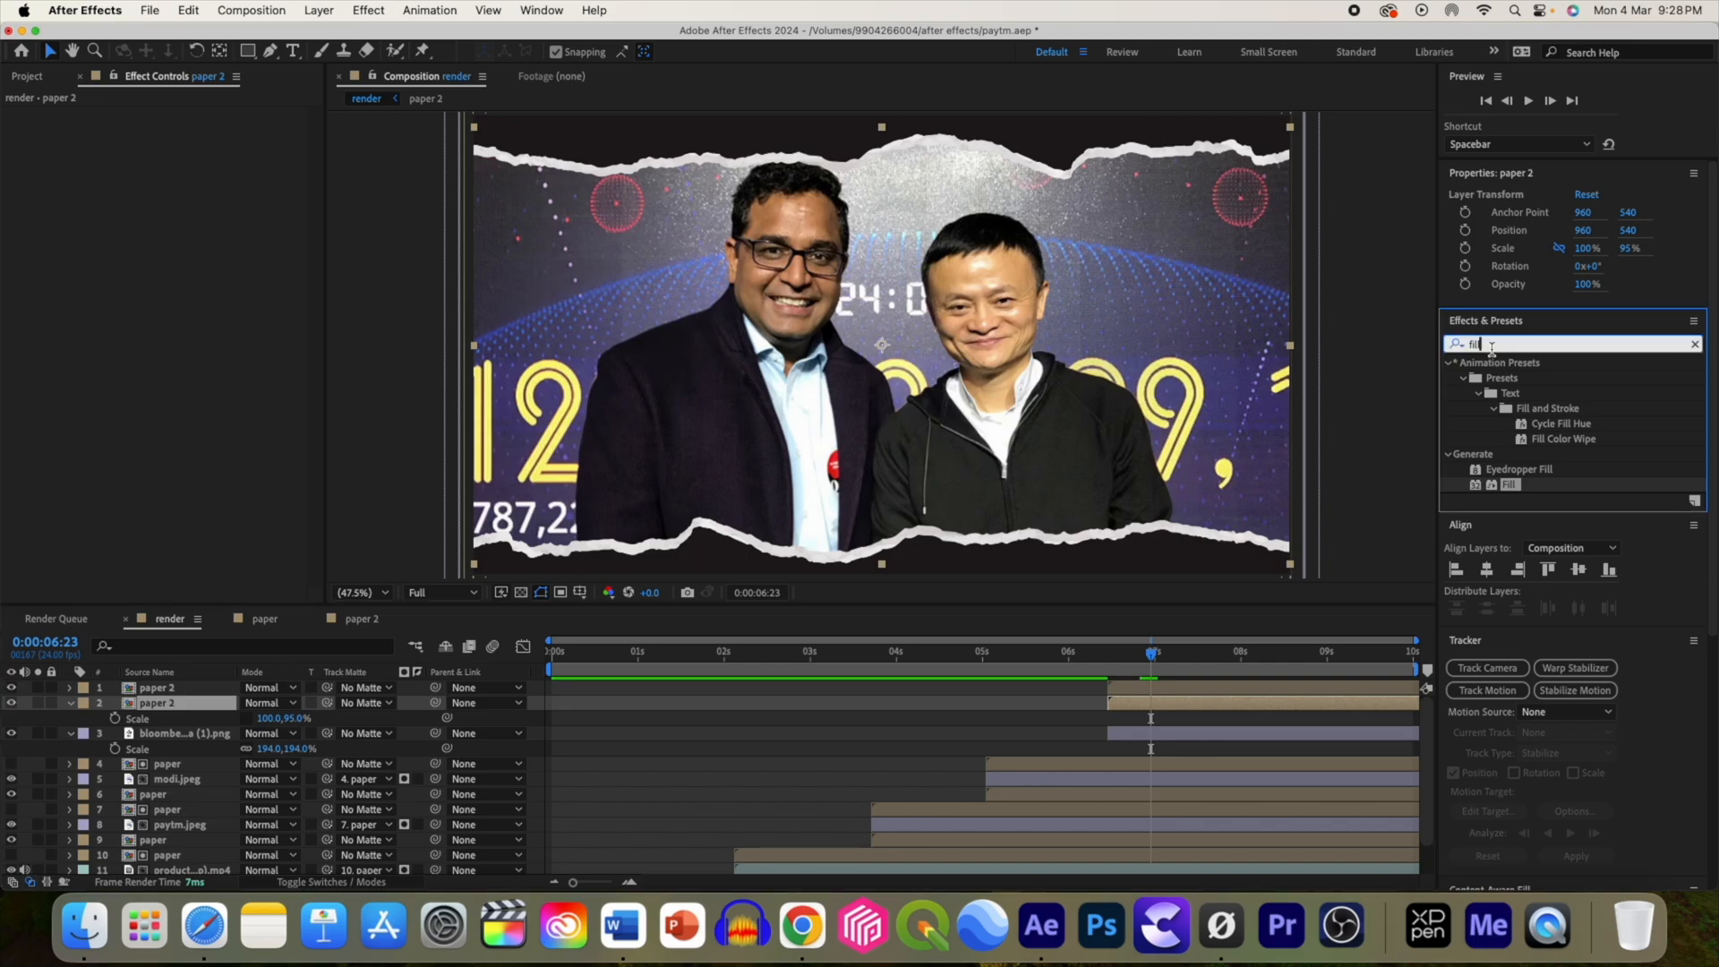
pyautogui.press('BackSpace')
pyautogui.press('BackSpace')
pyautogui.press('BackSpace')
pyautogui.press('BackSpace')
pyautogui.write('drop')
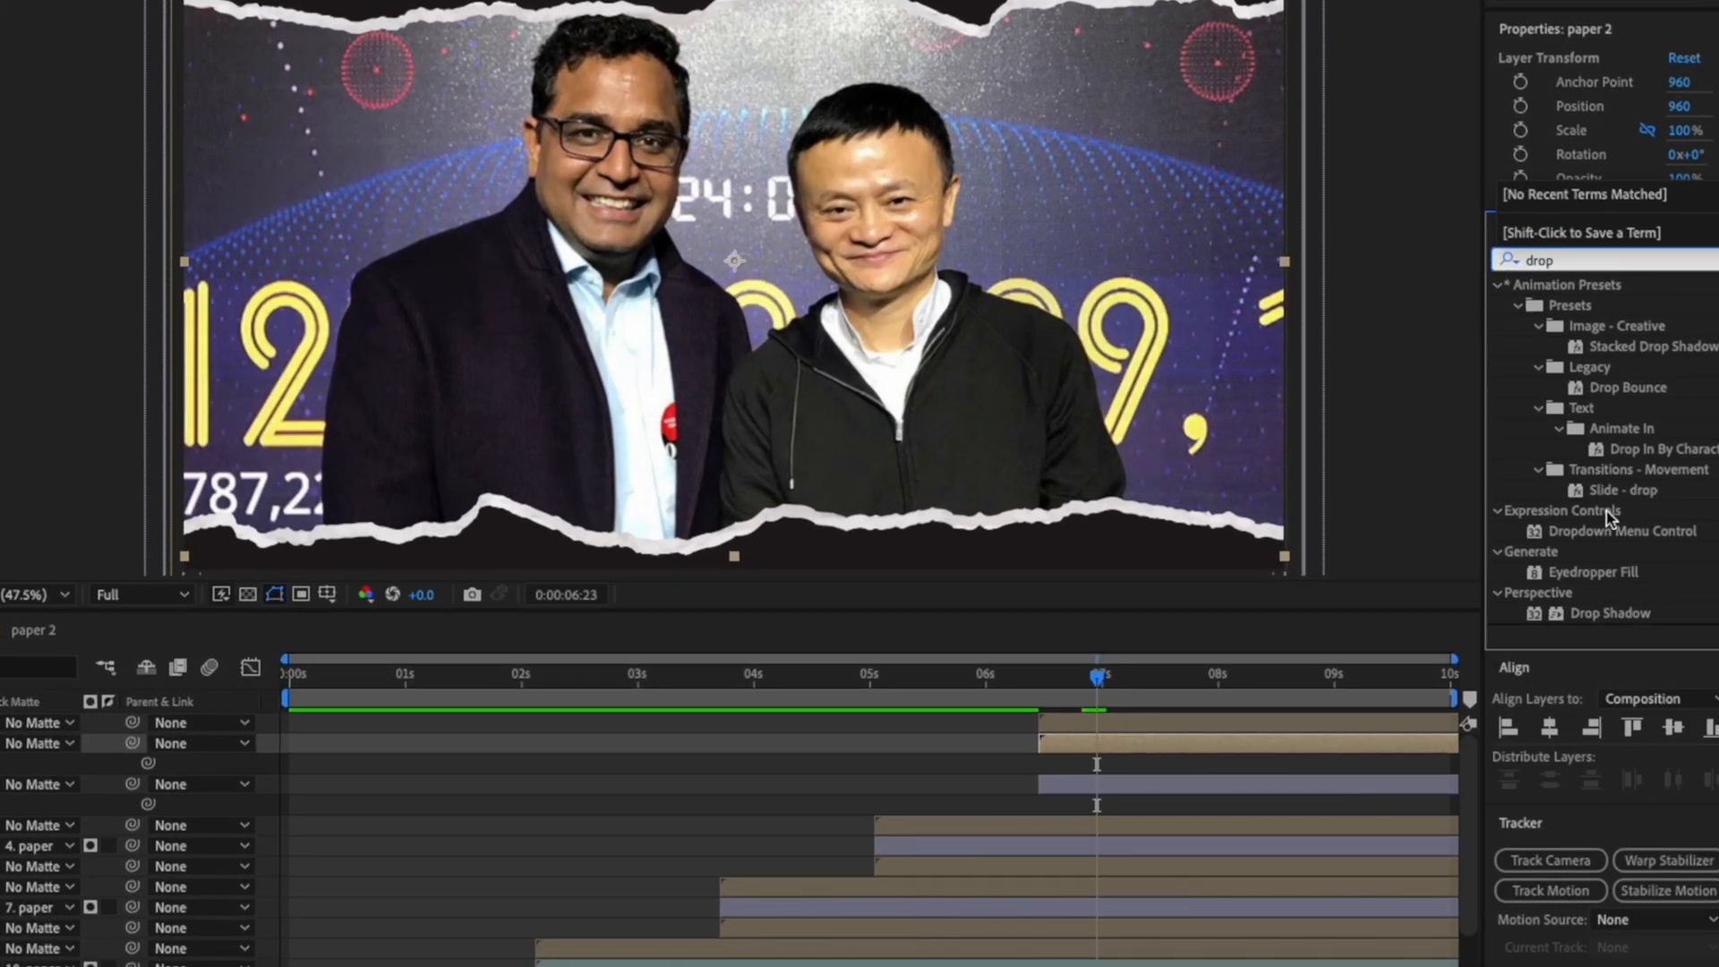
pyautogui.moveTo(1609, 613); pyautogui.dragTo(1158, 760)
pyautogui.moveTo(1099, 704); pyautogui.dragTo(1222, 716)
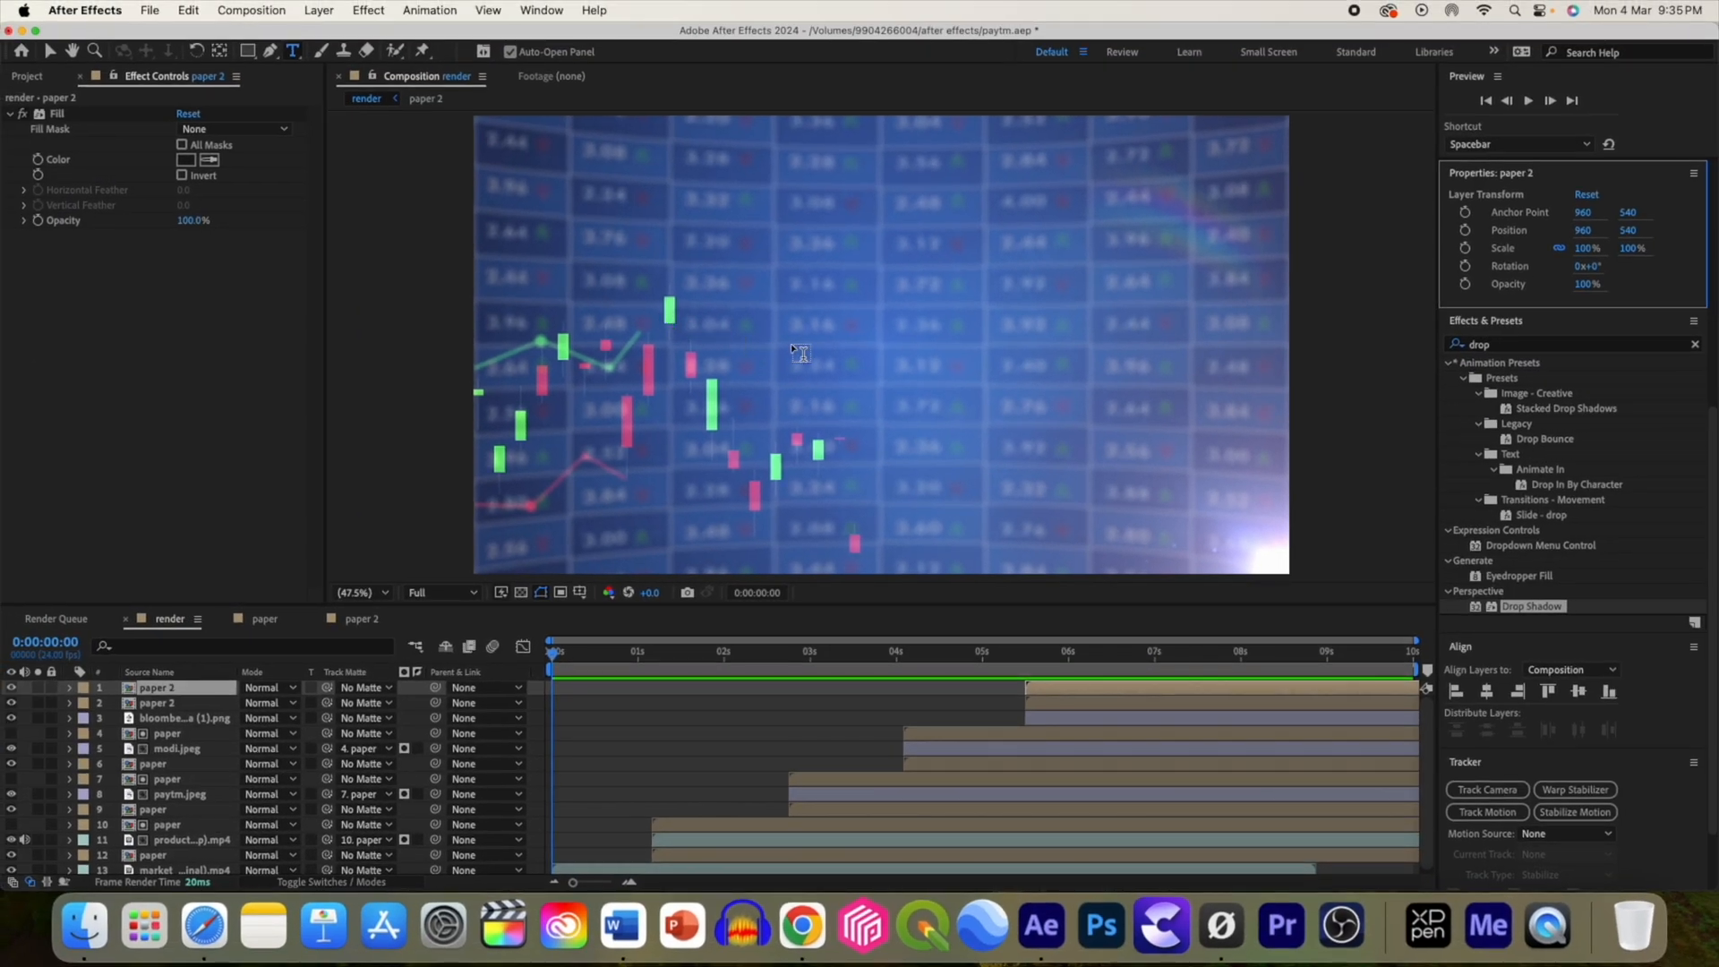
# Step: Add a text layer reading "Fintech" at the start of the render composition
pyautogui.click(791, 344)
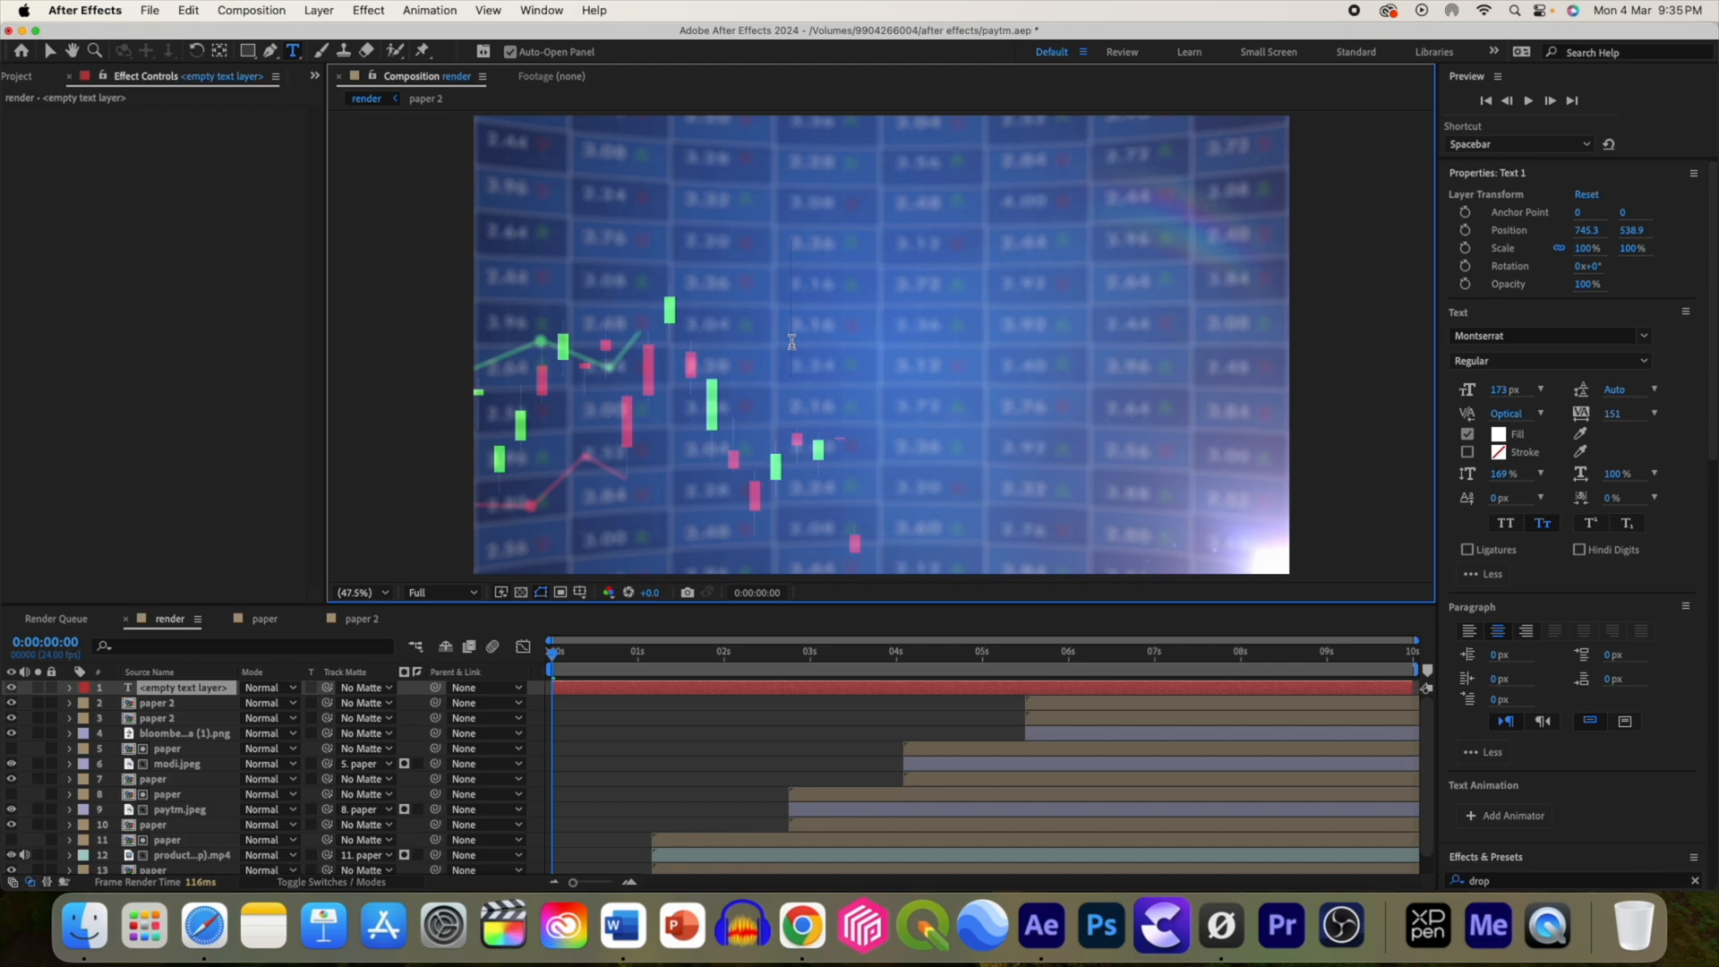
pyautogui.write('Fintech')
pyautogui.press('super+a')
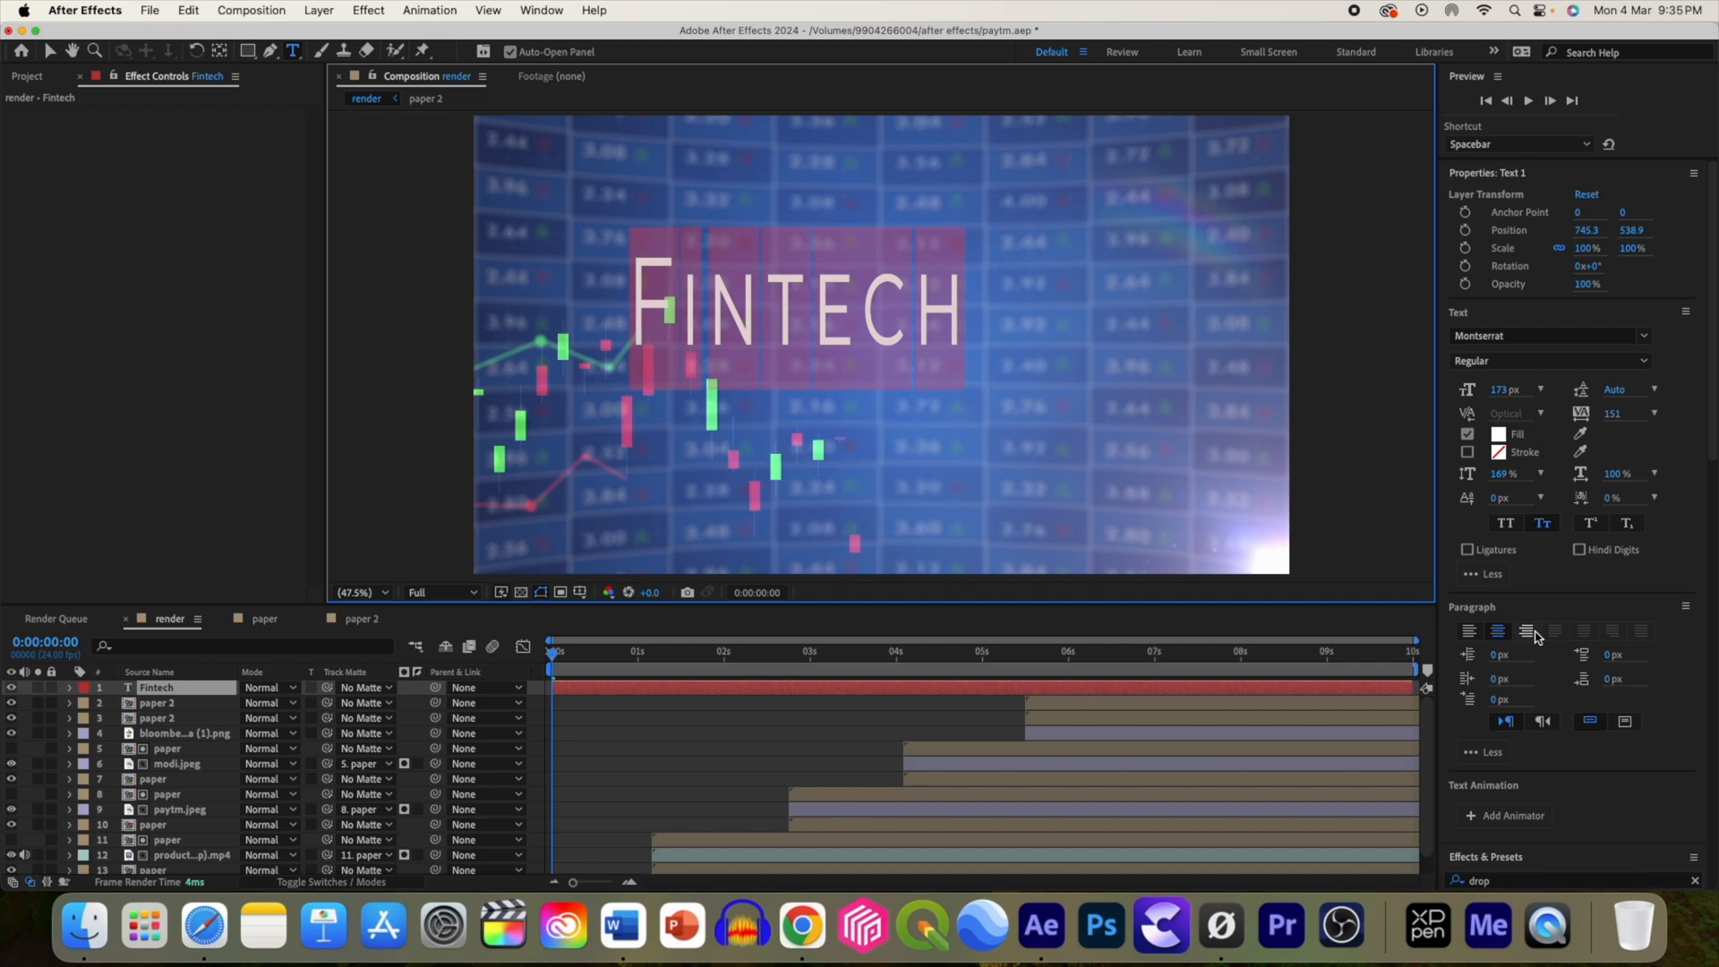
# Step: Center the Fintech text horizontally and vertically in the composition, and center its anchor point on the letters
pyautogui.scroll(-10, 1536, 635)
pyautogui.click(1489, 538)
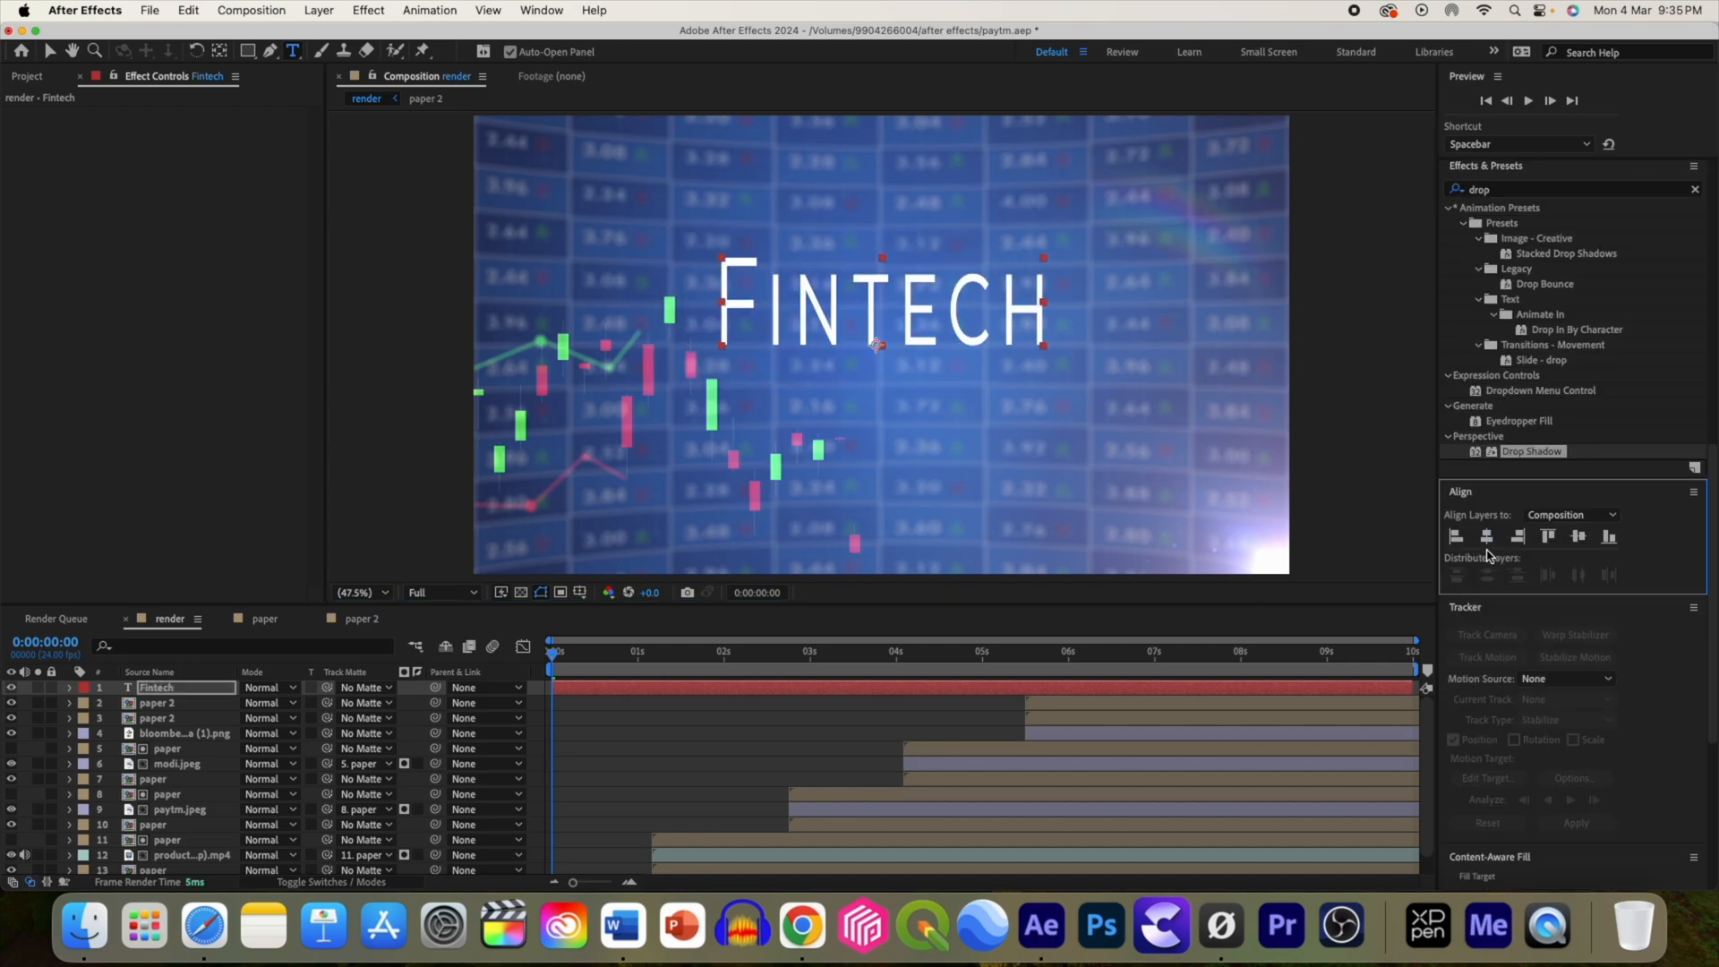
pyautogui.click(1578, 539)
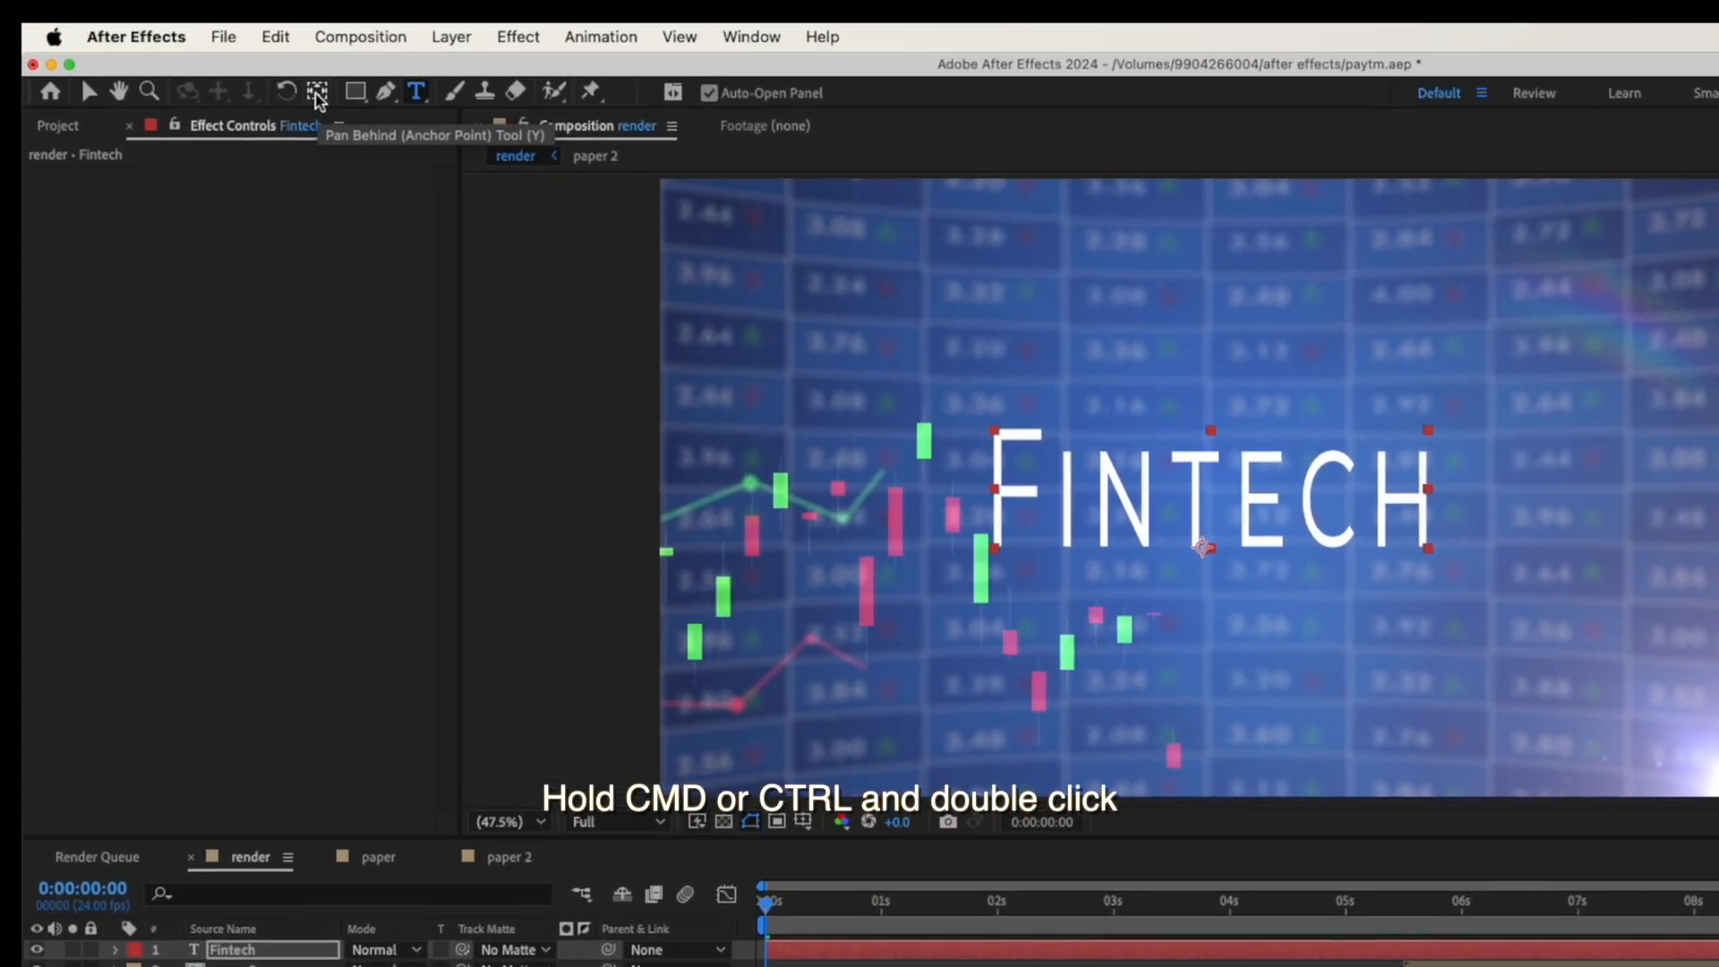
pyautogui.click(219, 54)
pyautogui.keyDown('super'); pyautogui.doubleClick(318, 92); pyautogui.keyUp('super')
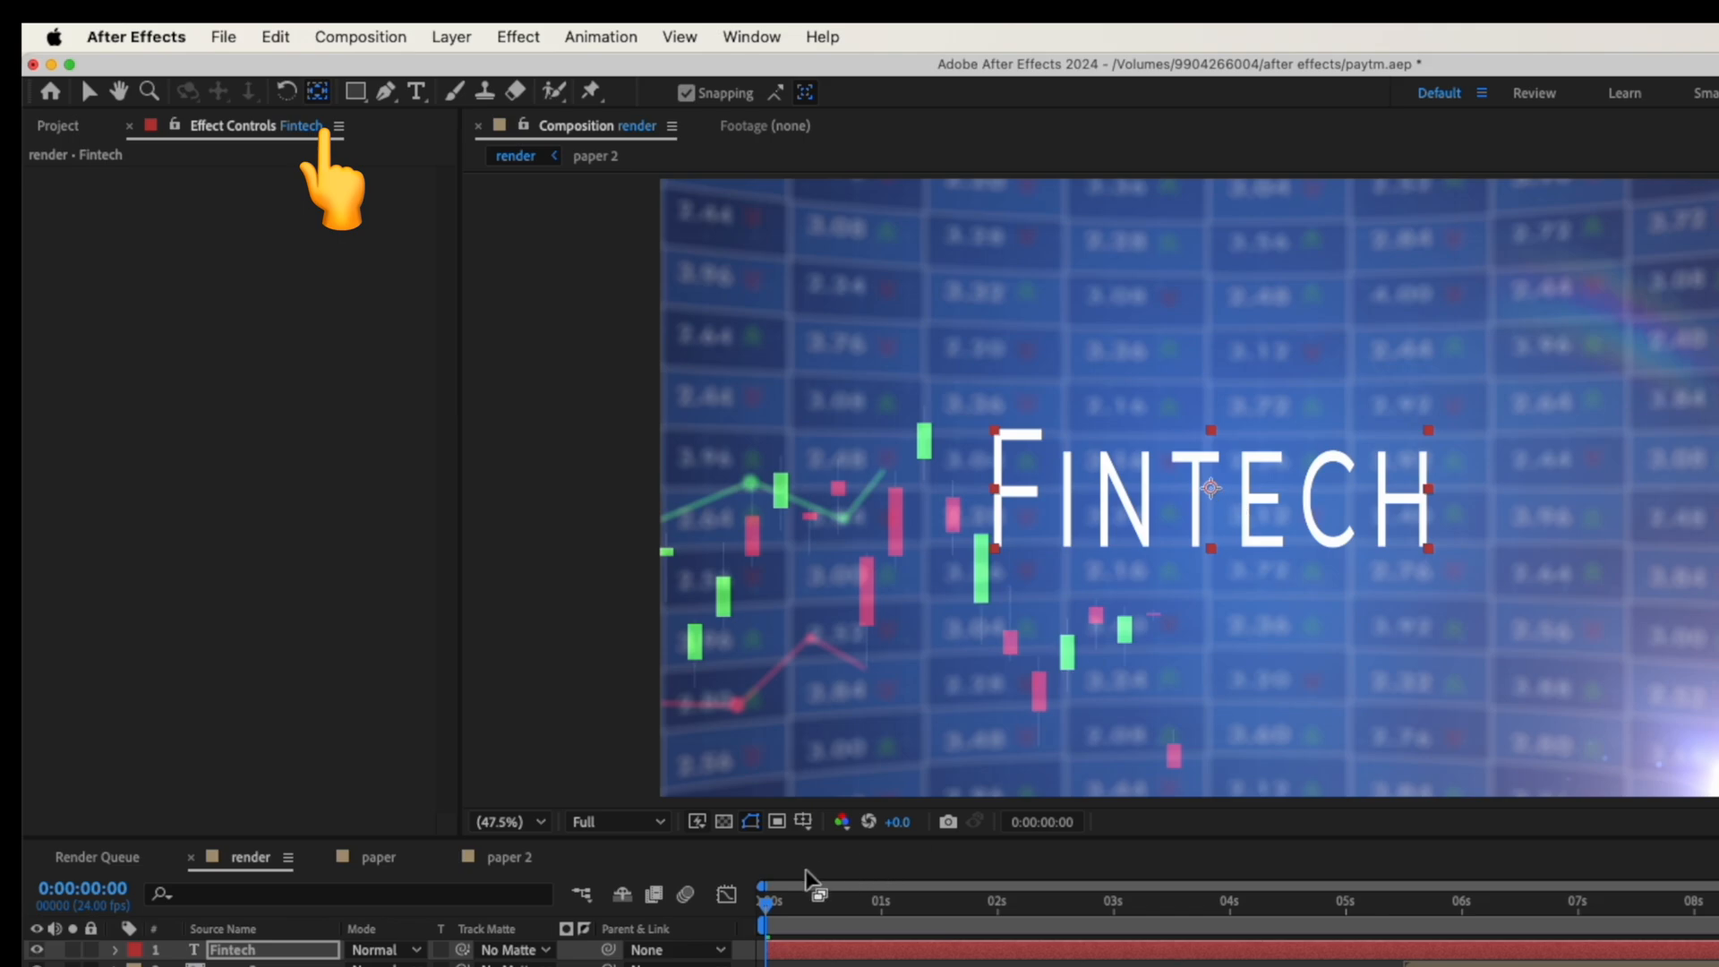
# Step: Keyframe the Fintech text's scale at 100% on the first frame and 132% at 0:00:00:11
pyautogui.click(224, 954)
pyautogui.press('s')
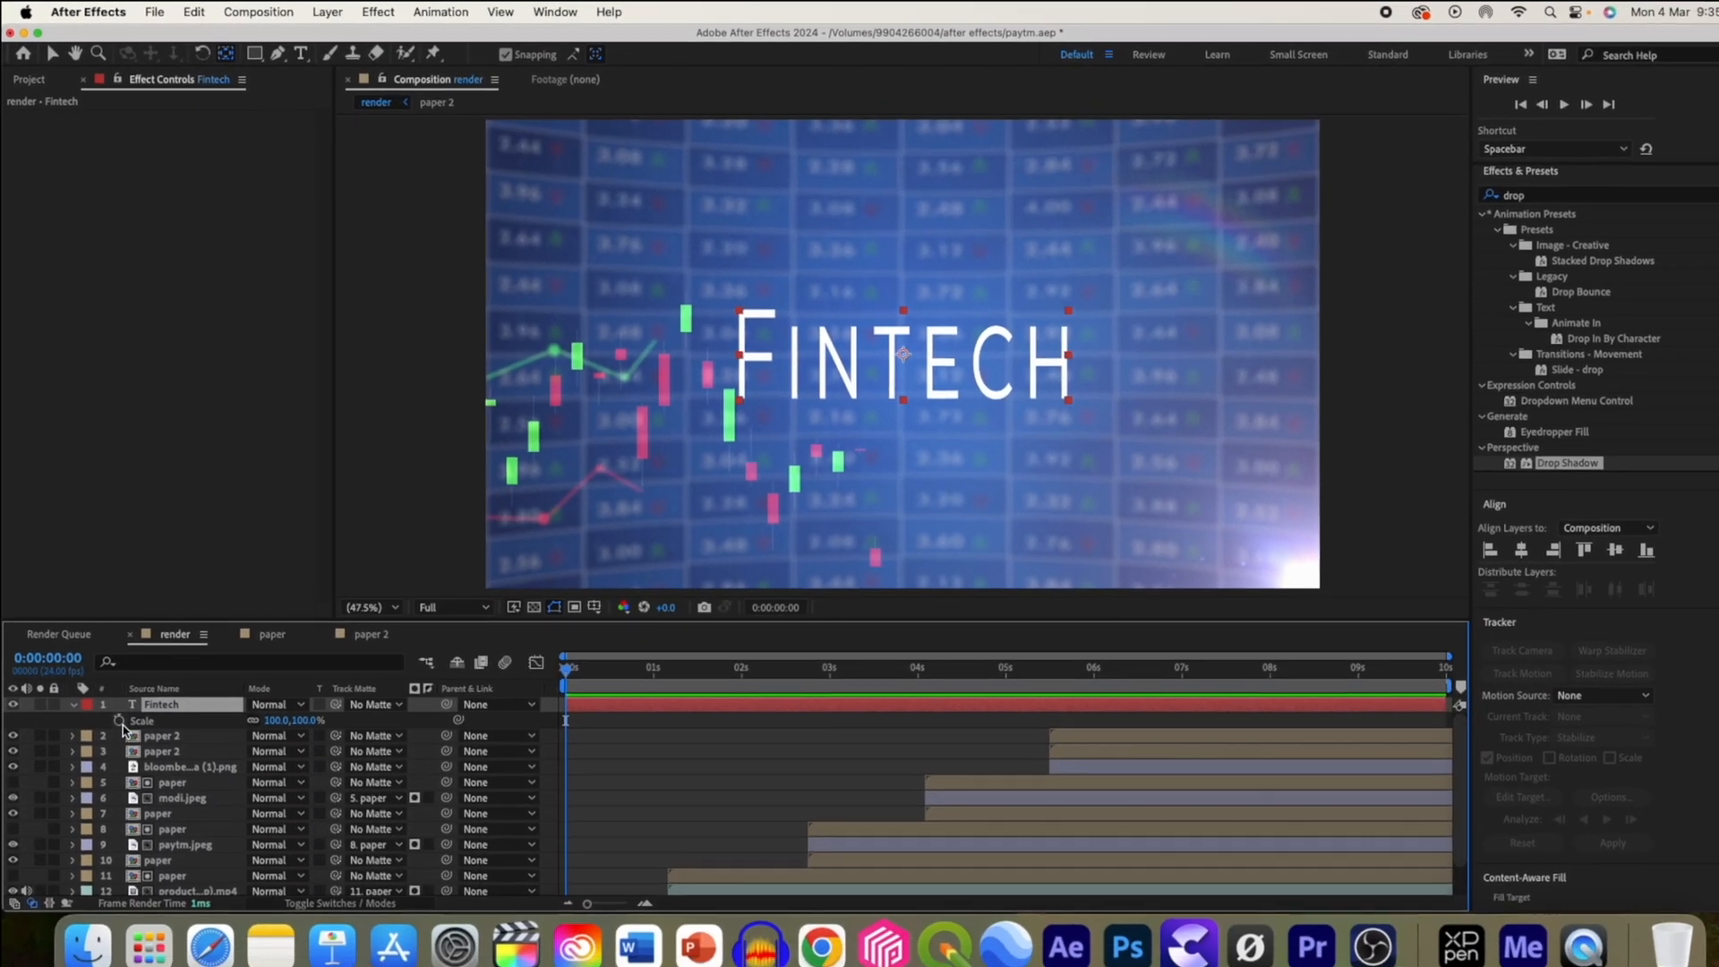
pyautogui.click(172, 952)
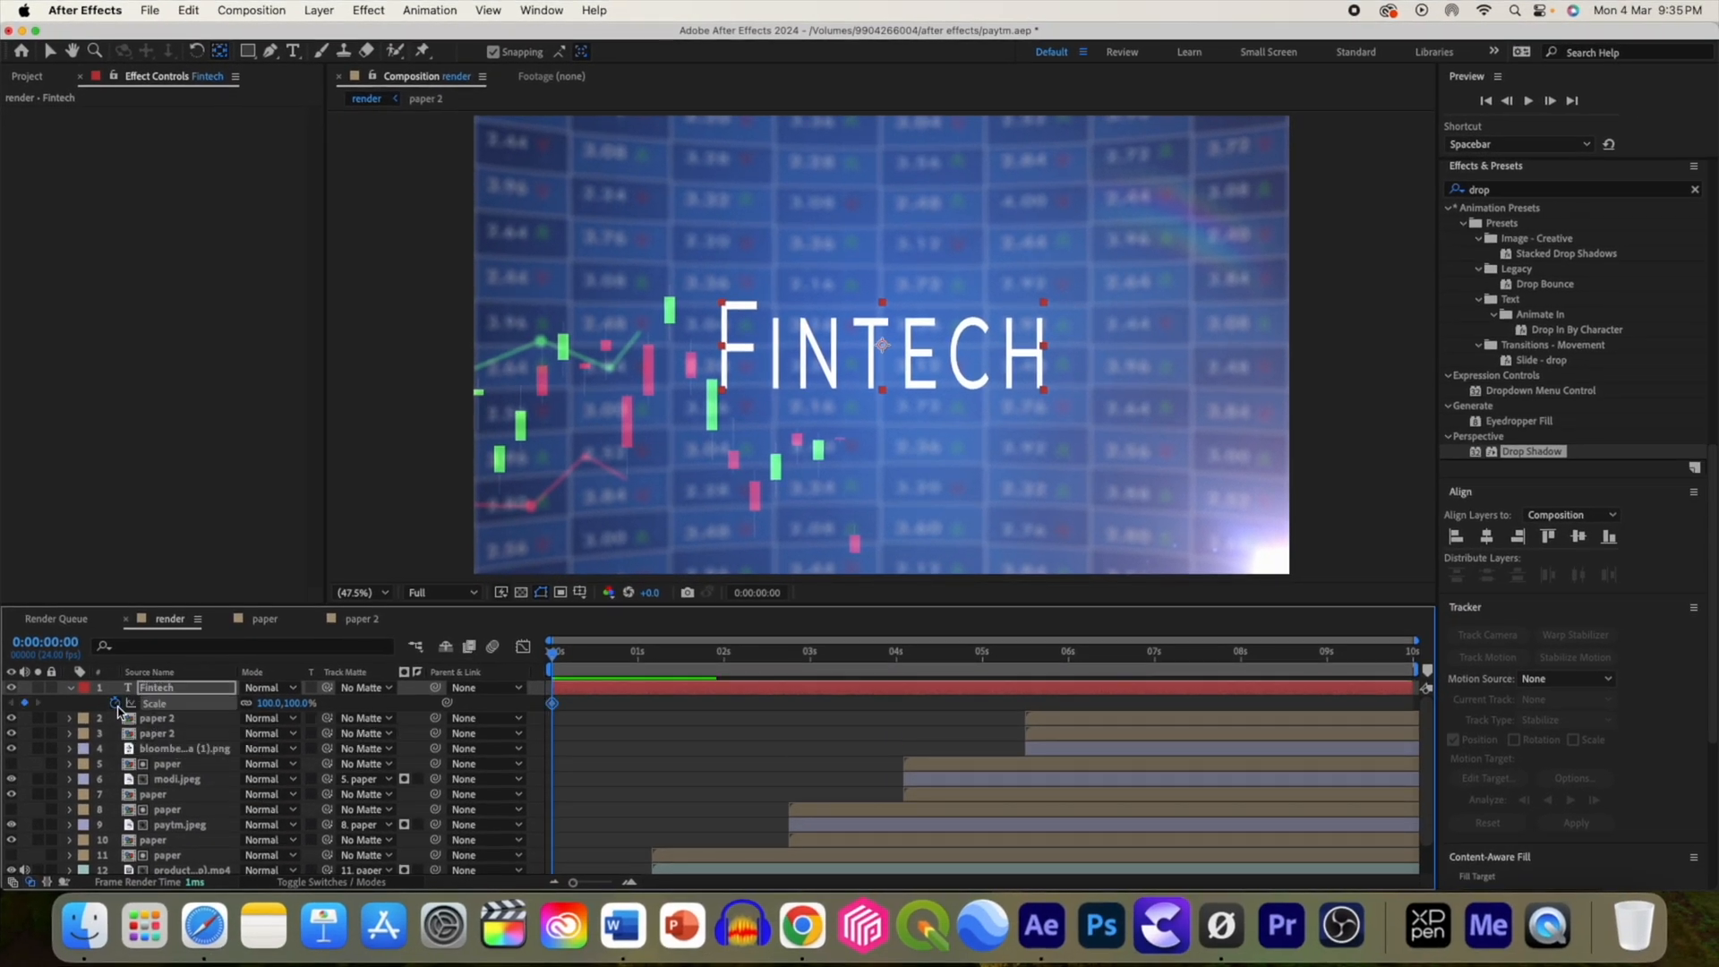
pyautogui.click(590, 666)
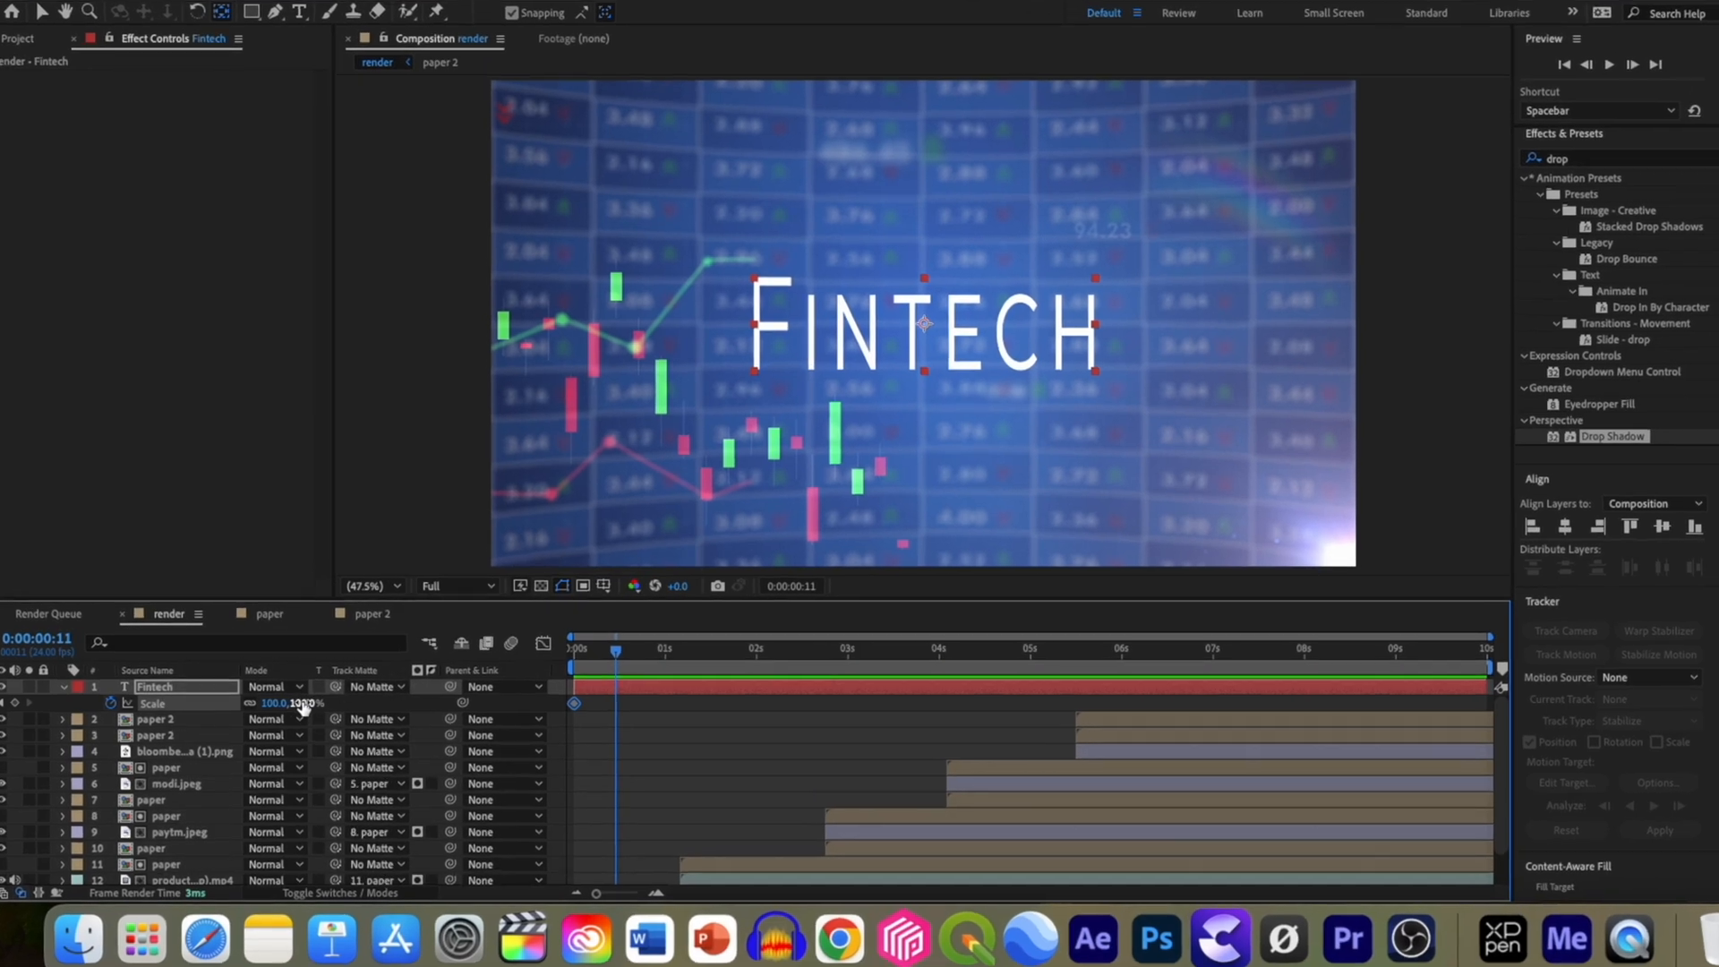
pyautogui.moveTo(303, 702); pyautogui.dragTo(329, 703)
# Step: Add a smaller scale keyframe to the Fintech text at 0:00:00:23 and a 123% one at about 1.3 seconds
pyautogui.moveTo(591, 655); pyautogui.dragTo(603, 656)
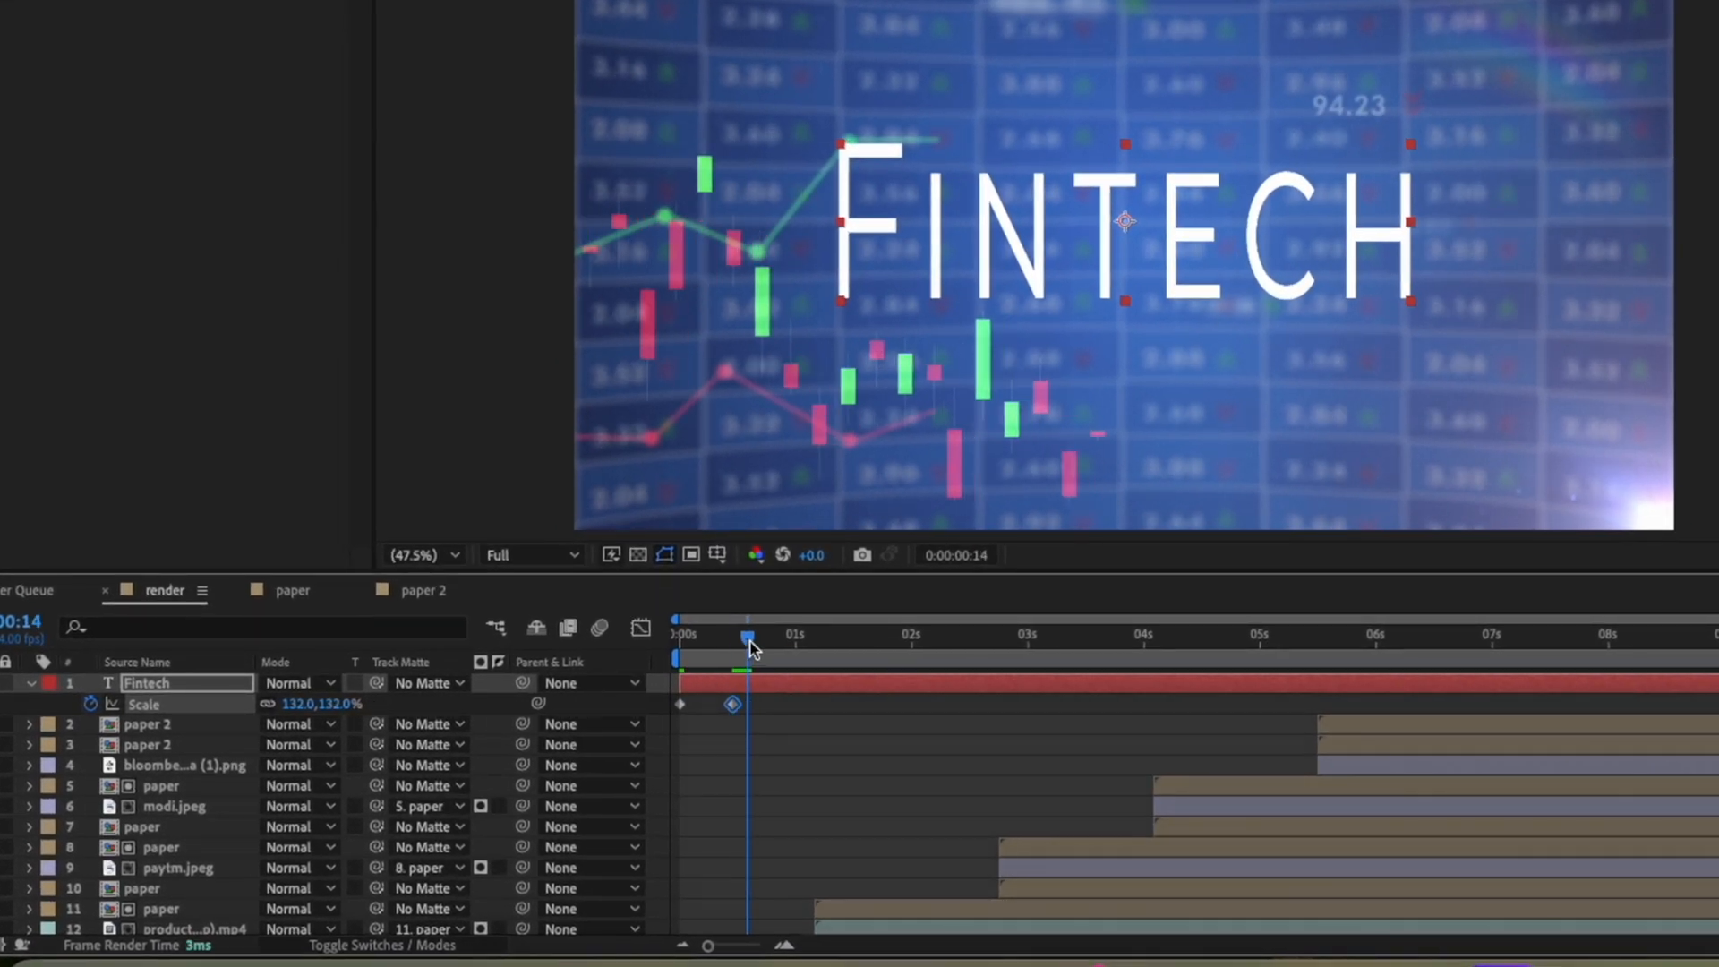
pyautogui.moveTo(750, 646); pyautogui.dragTo(792, 654)
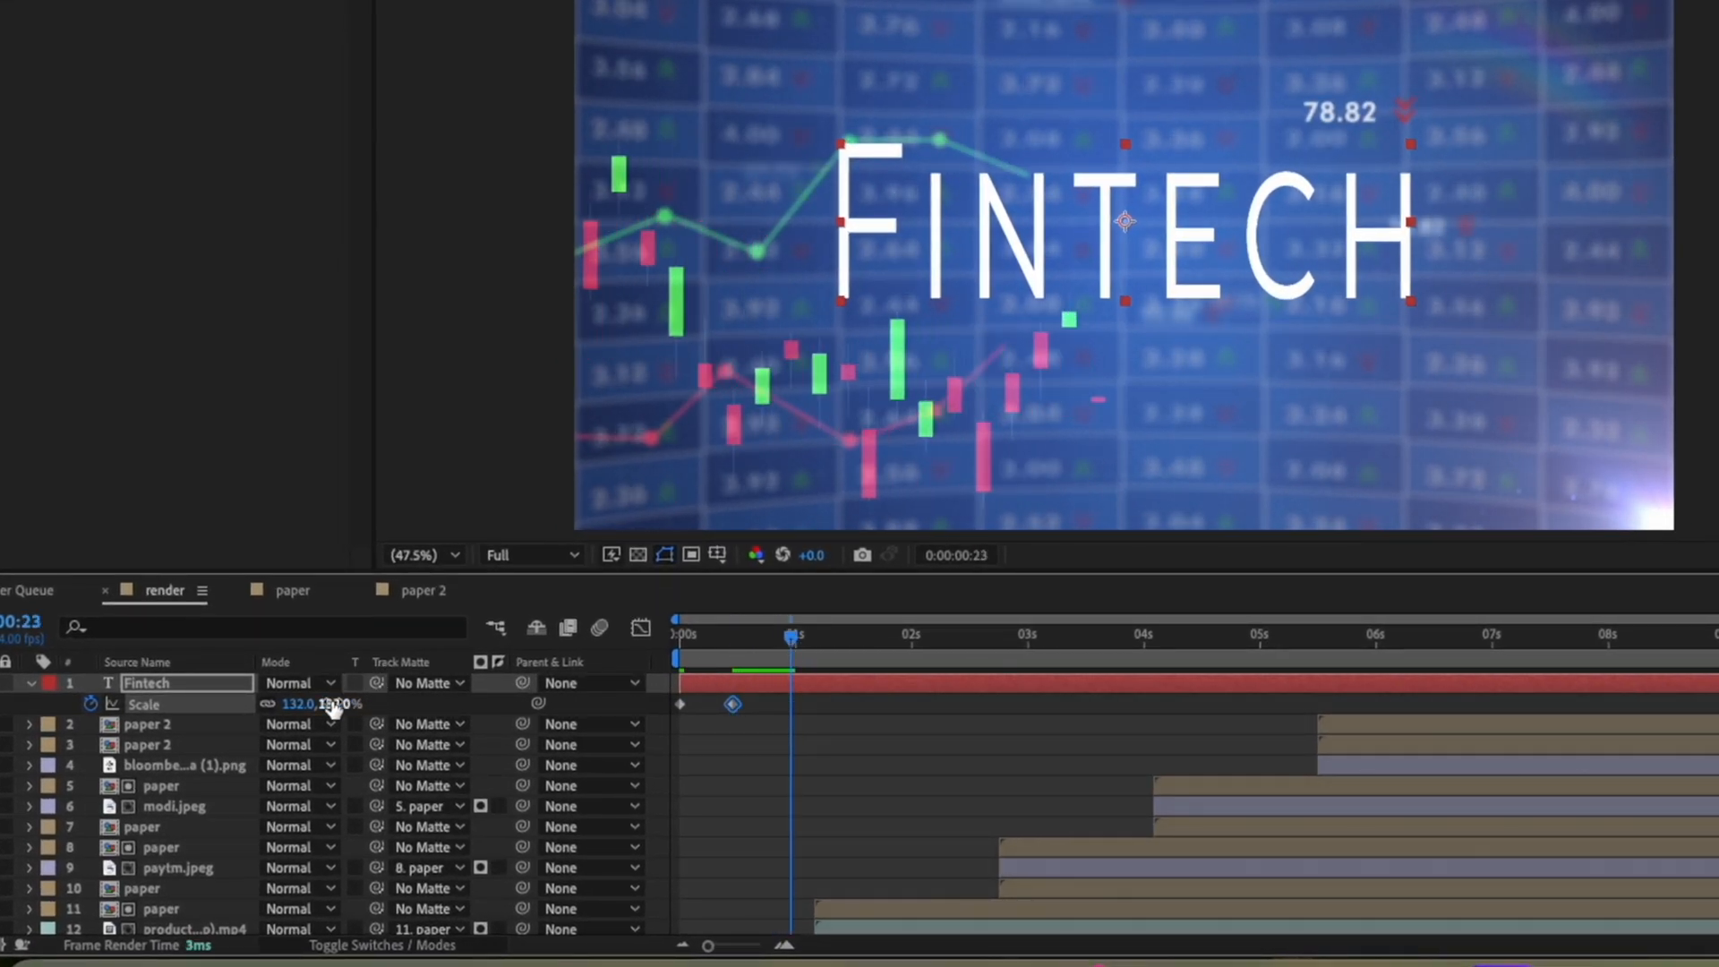
pyautogui.moveTo(332, 707); pyautogui.dragTo(304, 707)
pyautogui.moveTo(791, 646); pyautogui.dragTo(834, 649)
pyautogui.moveTo(308, 706); pyautogui.dragTo(330, 706)
# Step: Split the Fintech layer at 0:00:01:14, add a scale keyframe there, and change the second part's text to "Giant"
pyautogui.moveTo(835, 649); pyautogui.dragTo(866, 653)
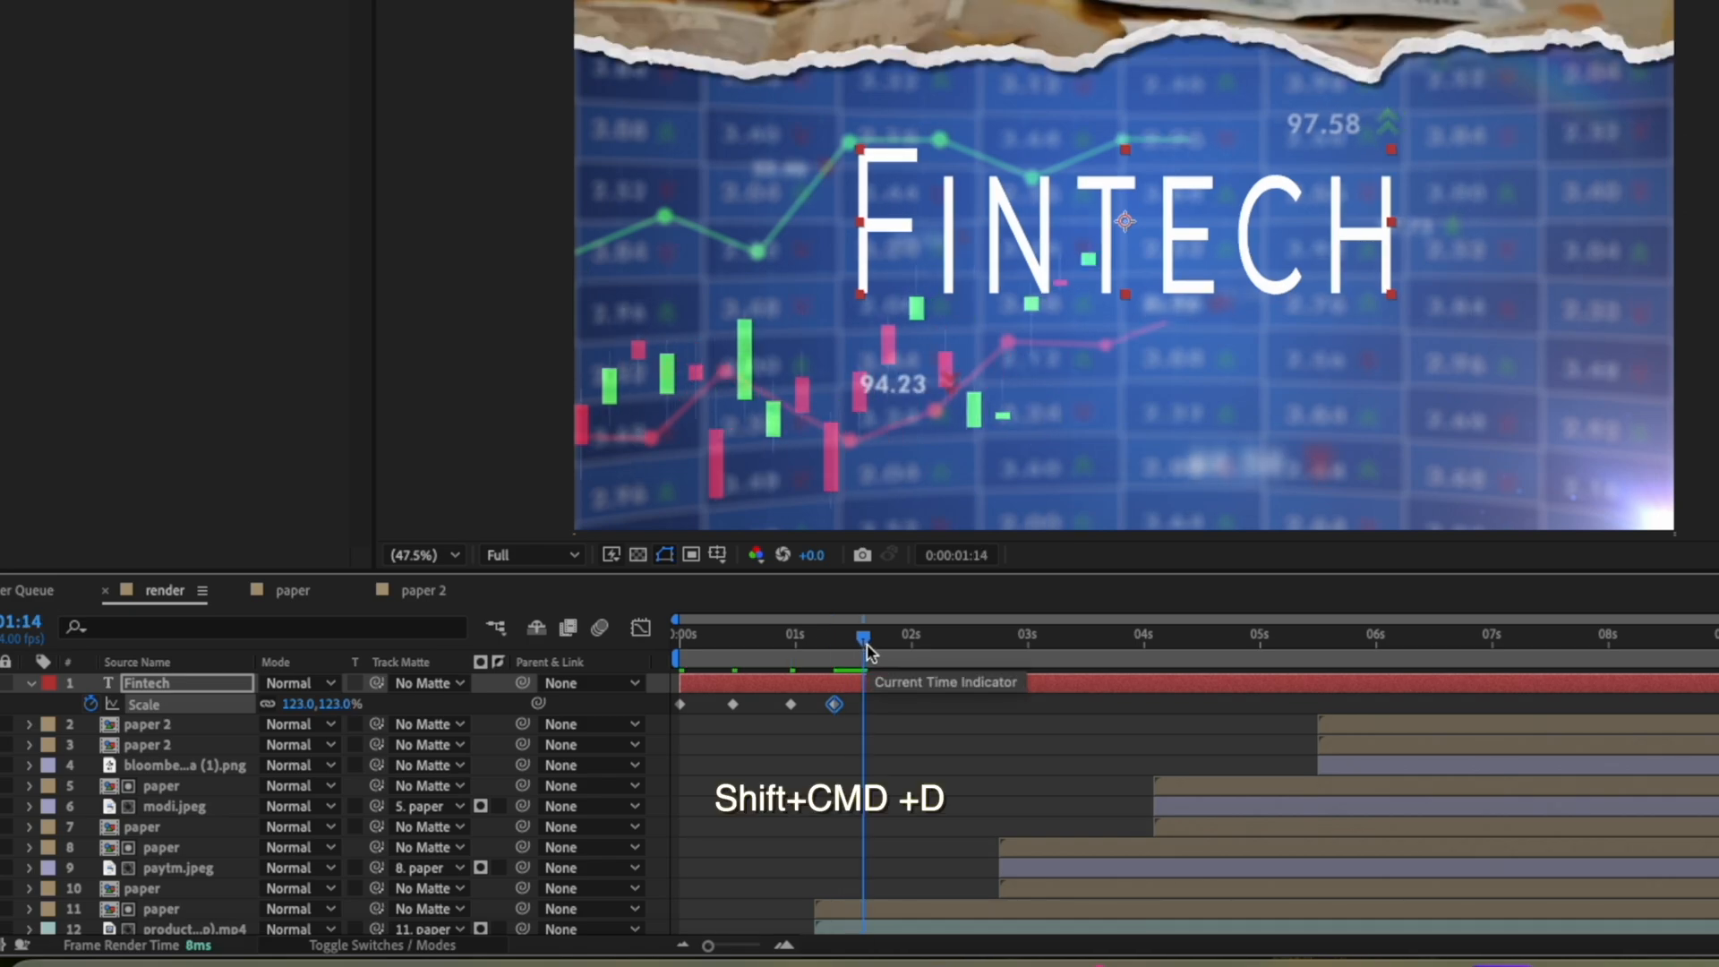
pyautogui.press('super+shift+d')
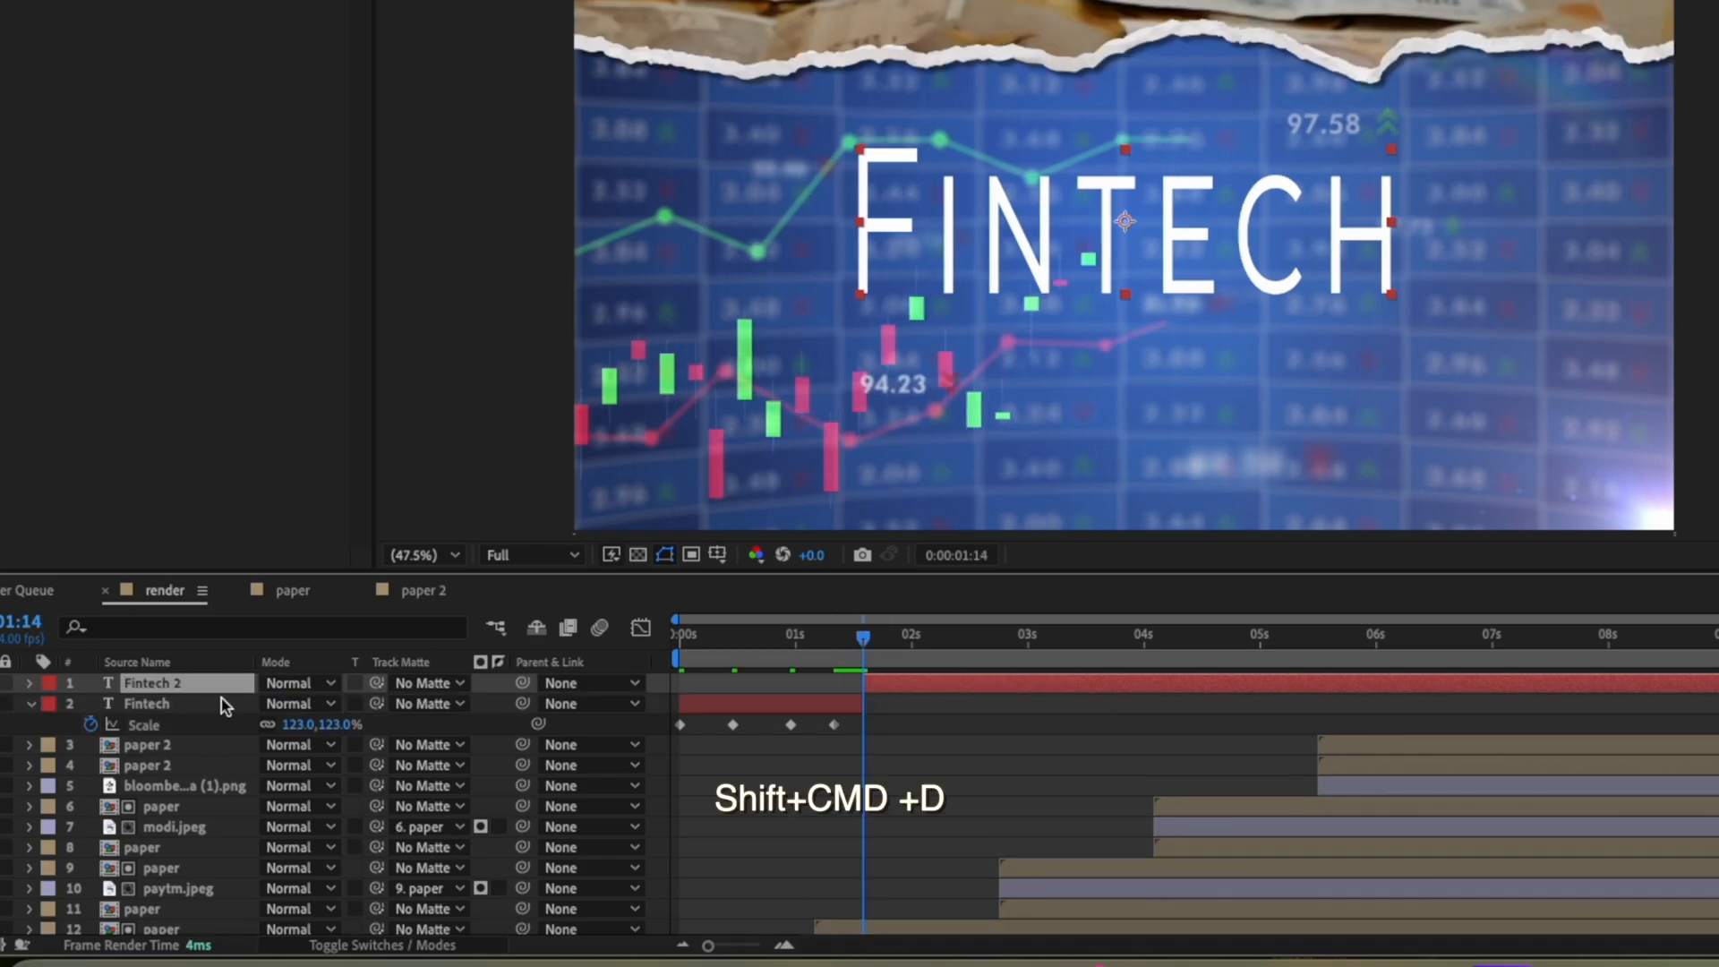
pyautogui.press('u')
pyautogui.hotkey('alt', 'shift', 's')
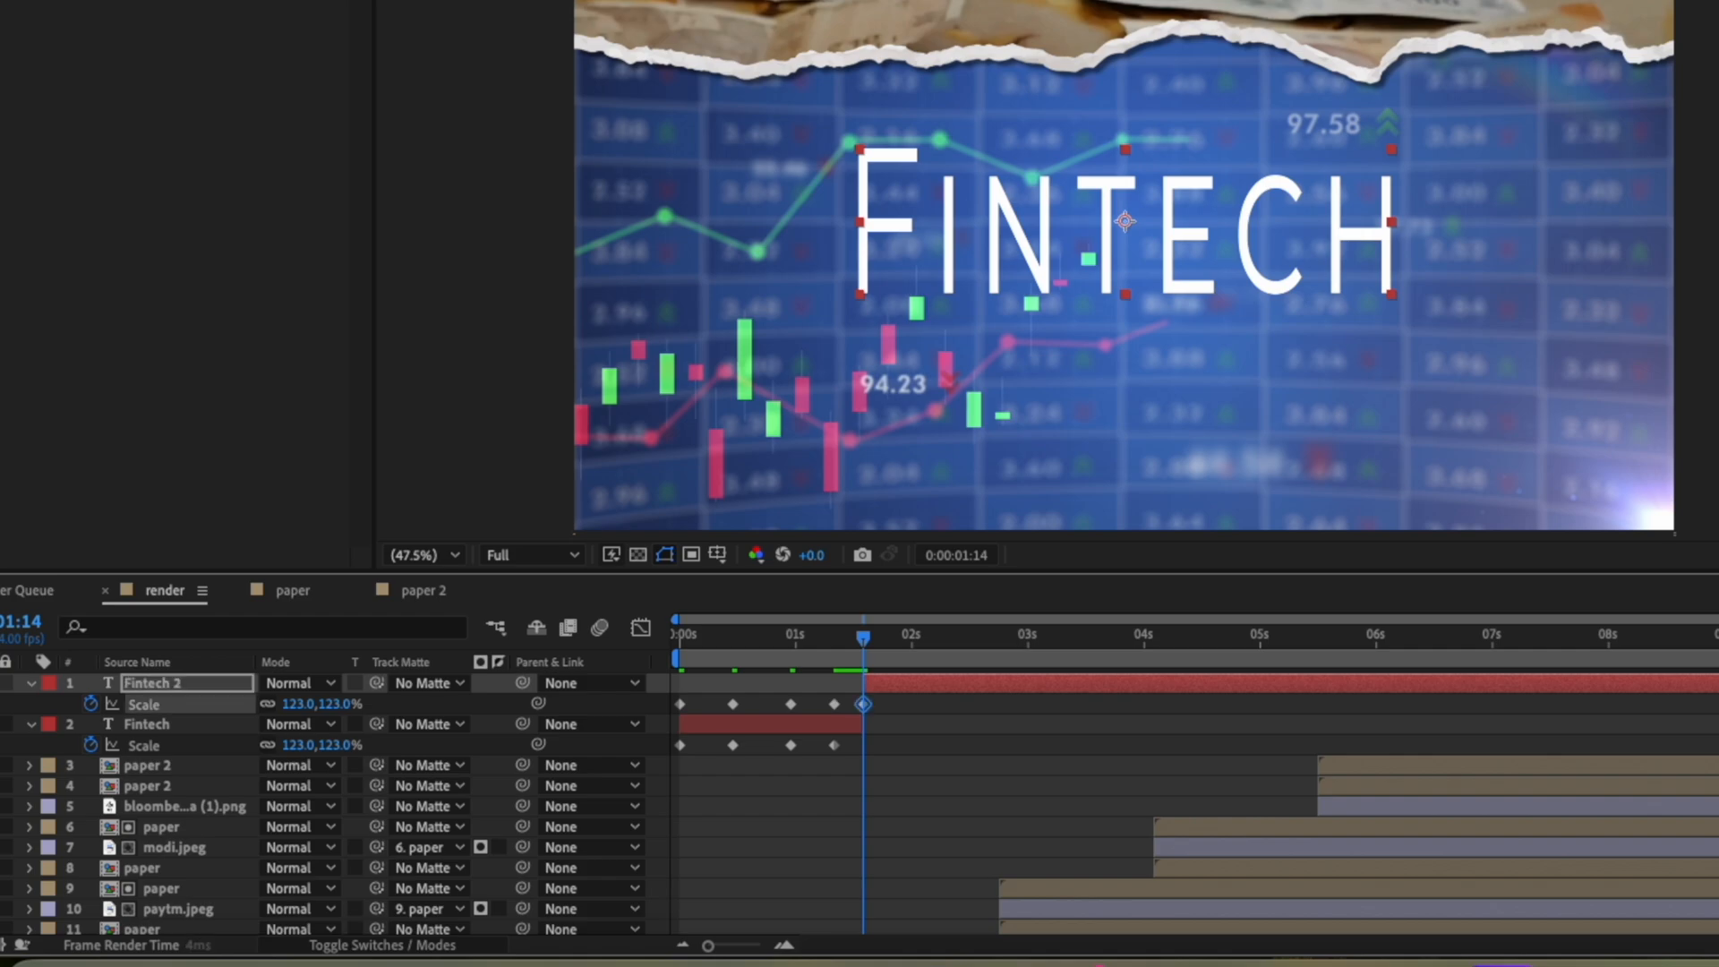
pyautogui.press('space')
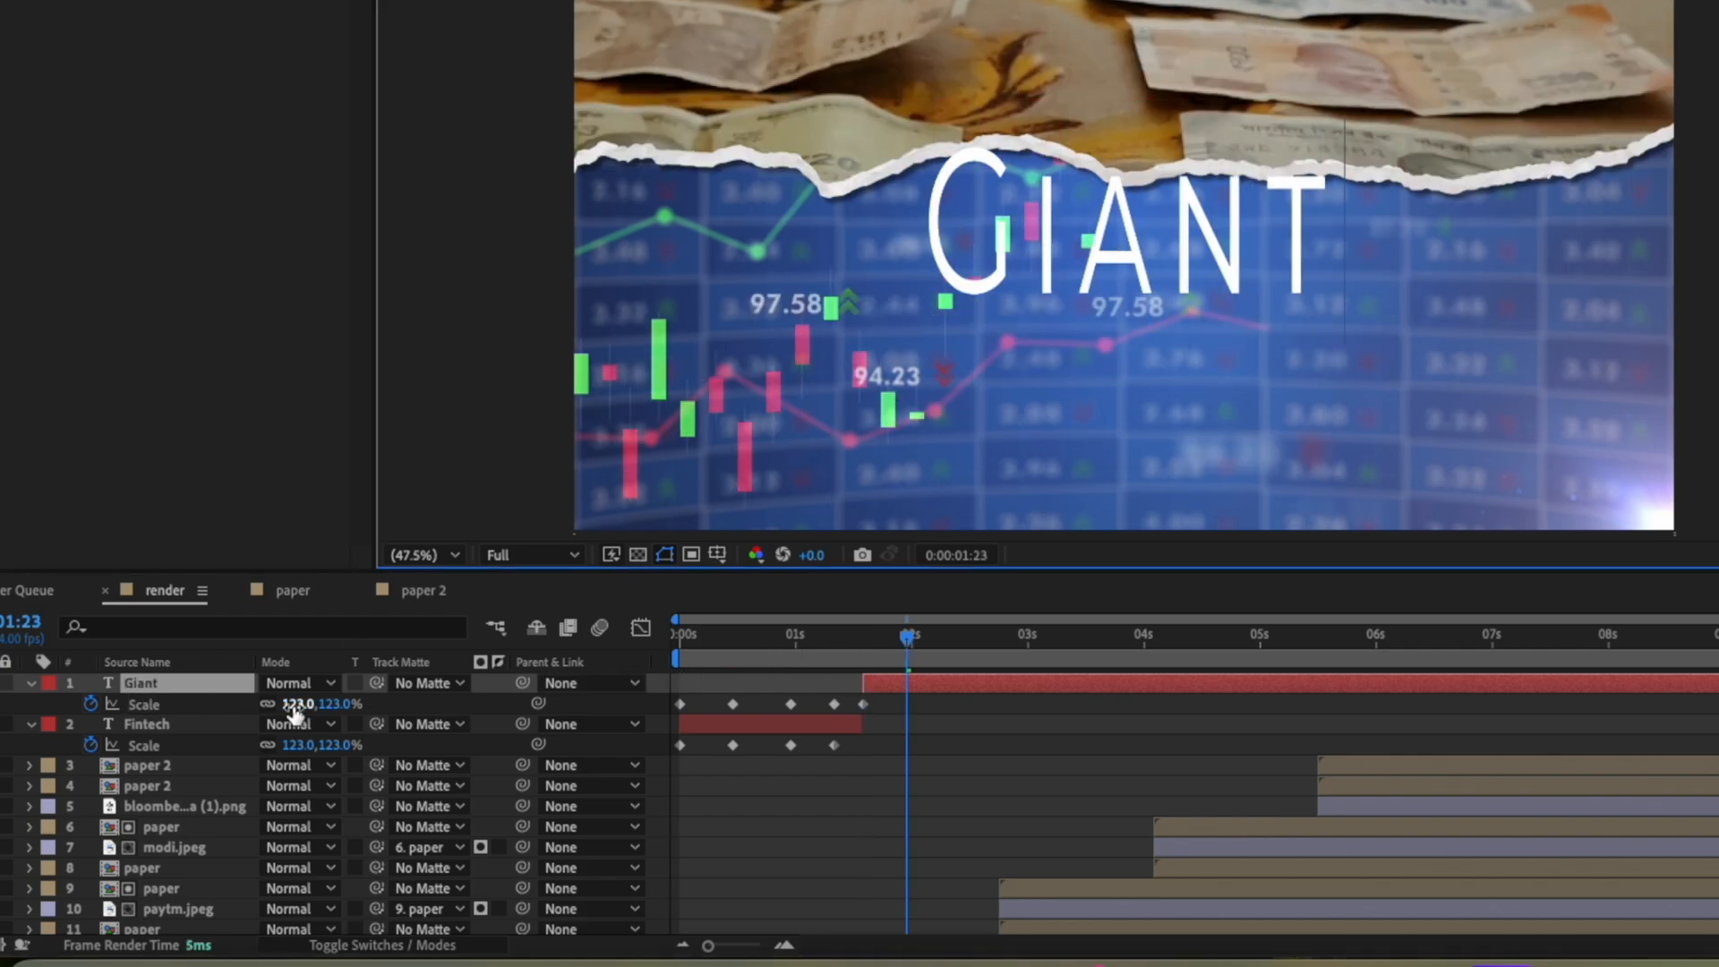
# Step: Add alternating scale keyframes to the Giant text from 0:00:01:23, ending at 143%, and split the layer at 0:00:03:15
pyautogui.moveTo(295, 706); pyautogui.dragTo(267, 706)
pyautogui.moveTo(908, 637); pyautogui.dragTo(970, 639)
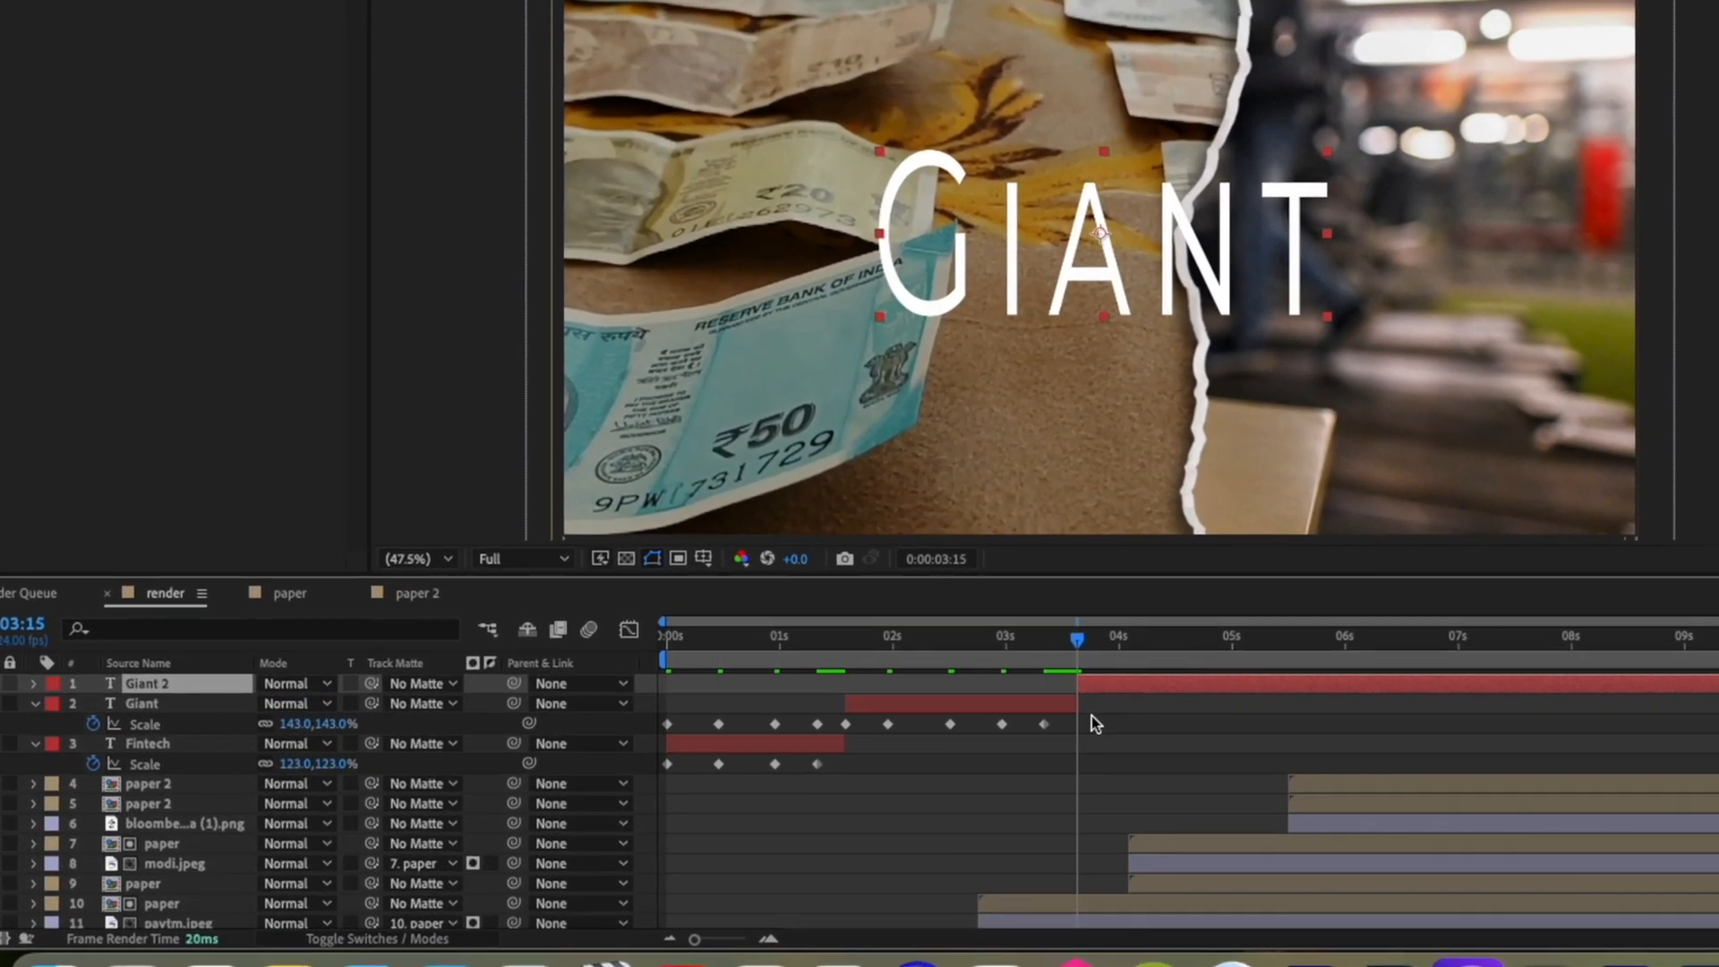
pyautogui.hotkey('ctrl', 'd')
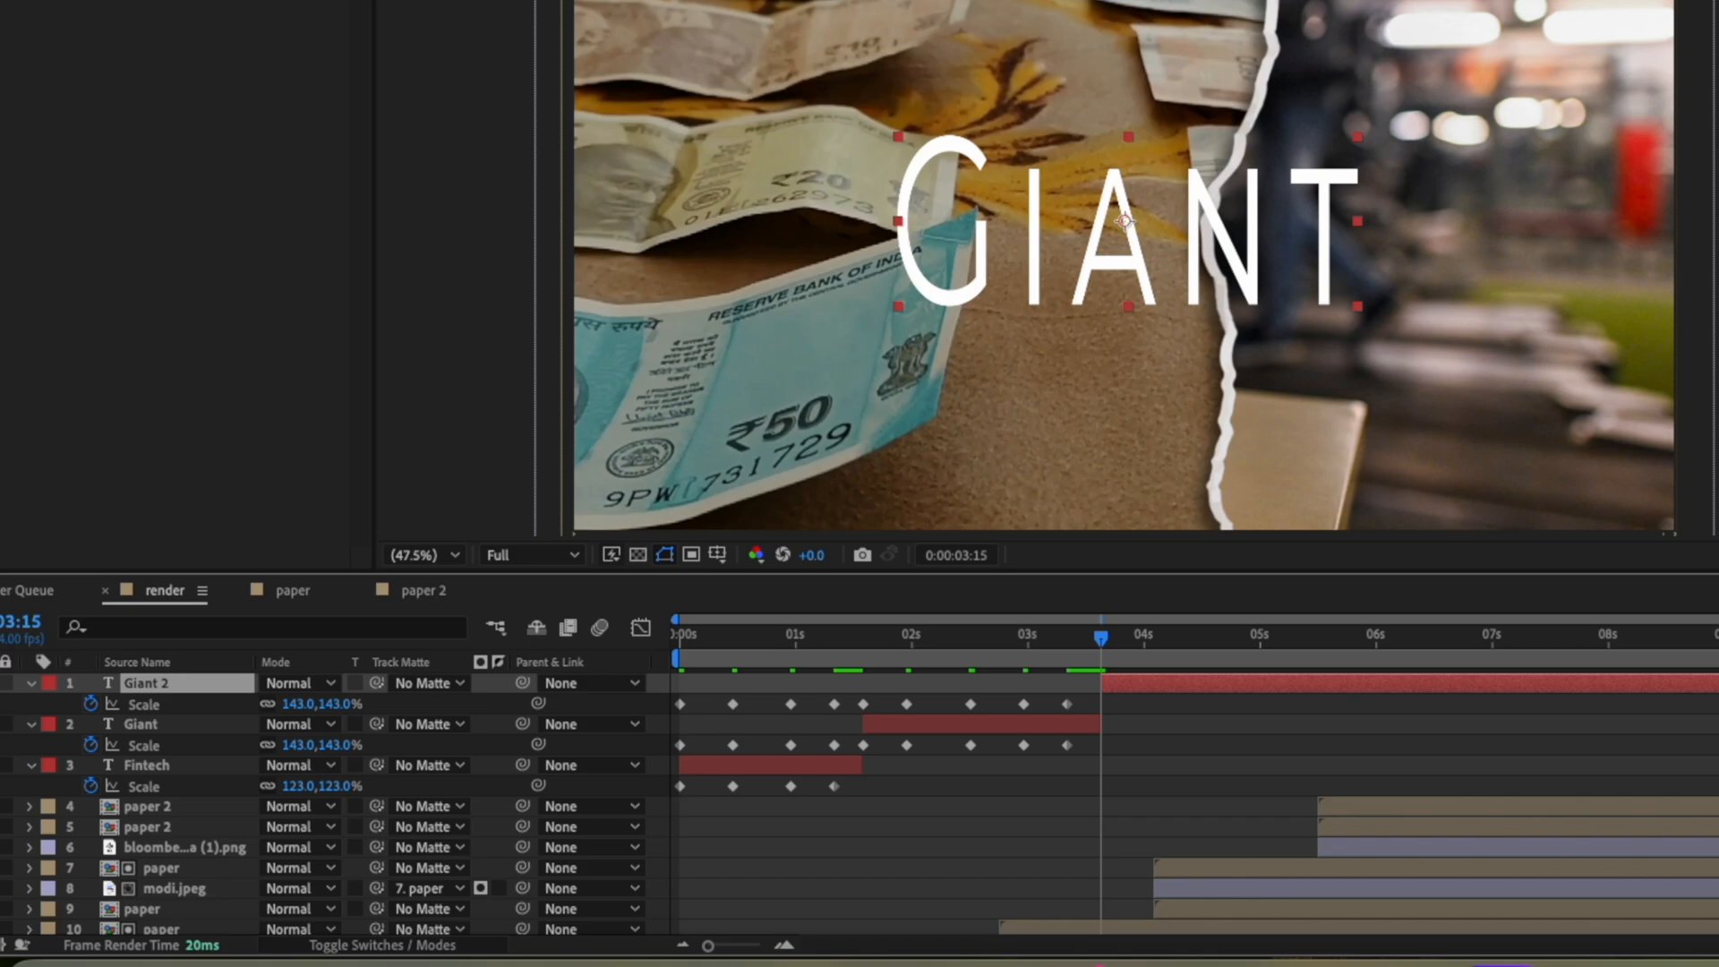
# Step: Add a scale keyframe at 0:00:03:15 to the second Giant layer and change its text to "PayTm"
pyautogui.click(2, 705)
pyautogui.press('pagedown')
pyautogui.press('pagedown')
pyautogui.click(1122, 686)
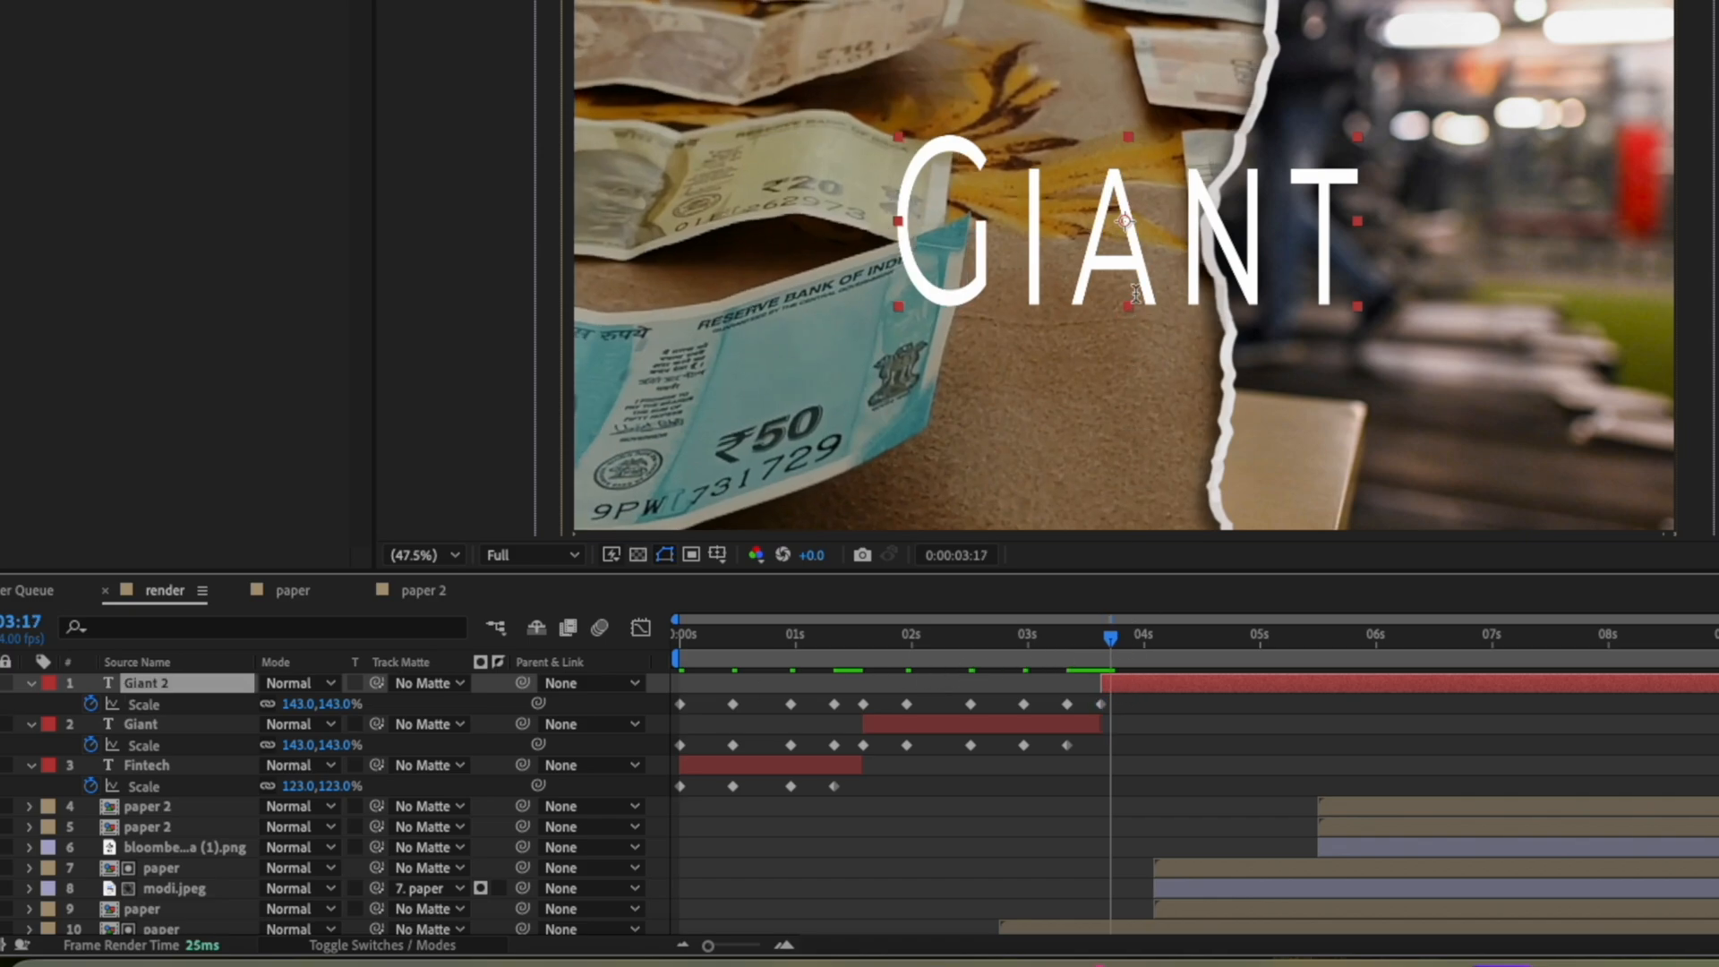
pyautogui.click(1183, 245)
pyautogui.hotkey('ctrl', 'a')
pyautogui.write('PayTm')
# Step: Add alternating scale keyframes to the PayTm text, including 107% and ending with 132% at 0:00:05:06
pyautogui.press('pagedown')
pyautogui.press('pagedown')
pyautogui.press('pagedown')
pyautogui.press('pagedown')
pyautogui.press('pagedown')
pyautogui.press('pagedown')
pyautogui.press('pagedown')
pyautogui.press('pagedown')
pyautogui.press('pagedown')
pyautogui.press('pagedown')
pyautogui.press('pagedown')
pyautogui.press('pagedown')
pyautogui.press('pagedown')
pyautogui.press('pagedown')
pyautogui.moveTo(301, 705)
pyautogui.mouseDown()
pyautogui.moveTo(260, 707)
pyautogui.moveTo(308, 707)
pyautogui.mouseUp()
pyautogui.press('pagedown')
pyautogui.press('pagedown')
pyautogui.press('pagedown')
pyautogui.press('pagedown')
pyautogui.press('pagedown')
pyautogui.press('pagedown')
pyautogui.press('pagedown')
pyautogui.press('pagedown')
pyautogui.press('pagedown')
pyautogui.press('pagedown')
pyautogui.press('pagedown')
pyautogui.press('pagedown')
pyautogui.press('pagedown')
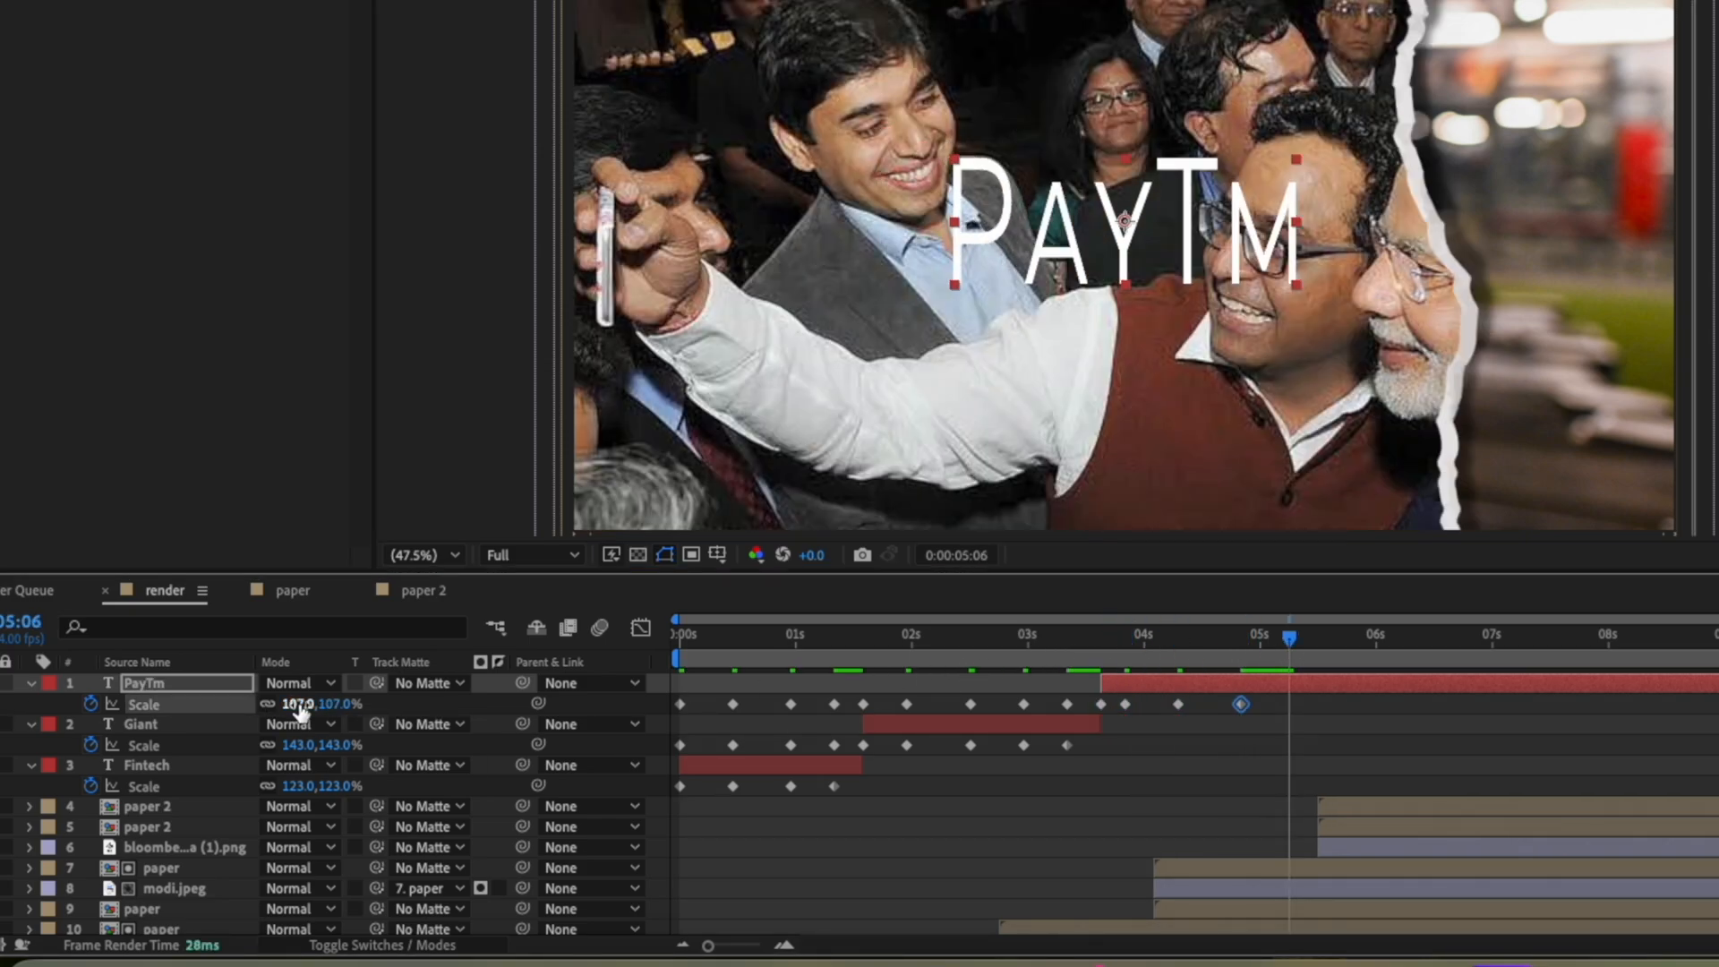
pyautogui.moveTo(301, 708); pyautogui.dragTo(324, 707)
# Step: Split the PayTm layer at 0:00:05:13 and change the second part's text to "Rise & Fall"
pyautogui.moveTo(1290, 639); pyautogui.dragTo(1327, 648)
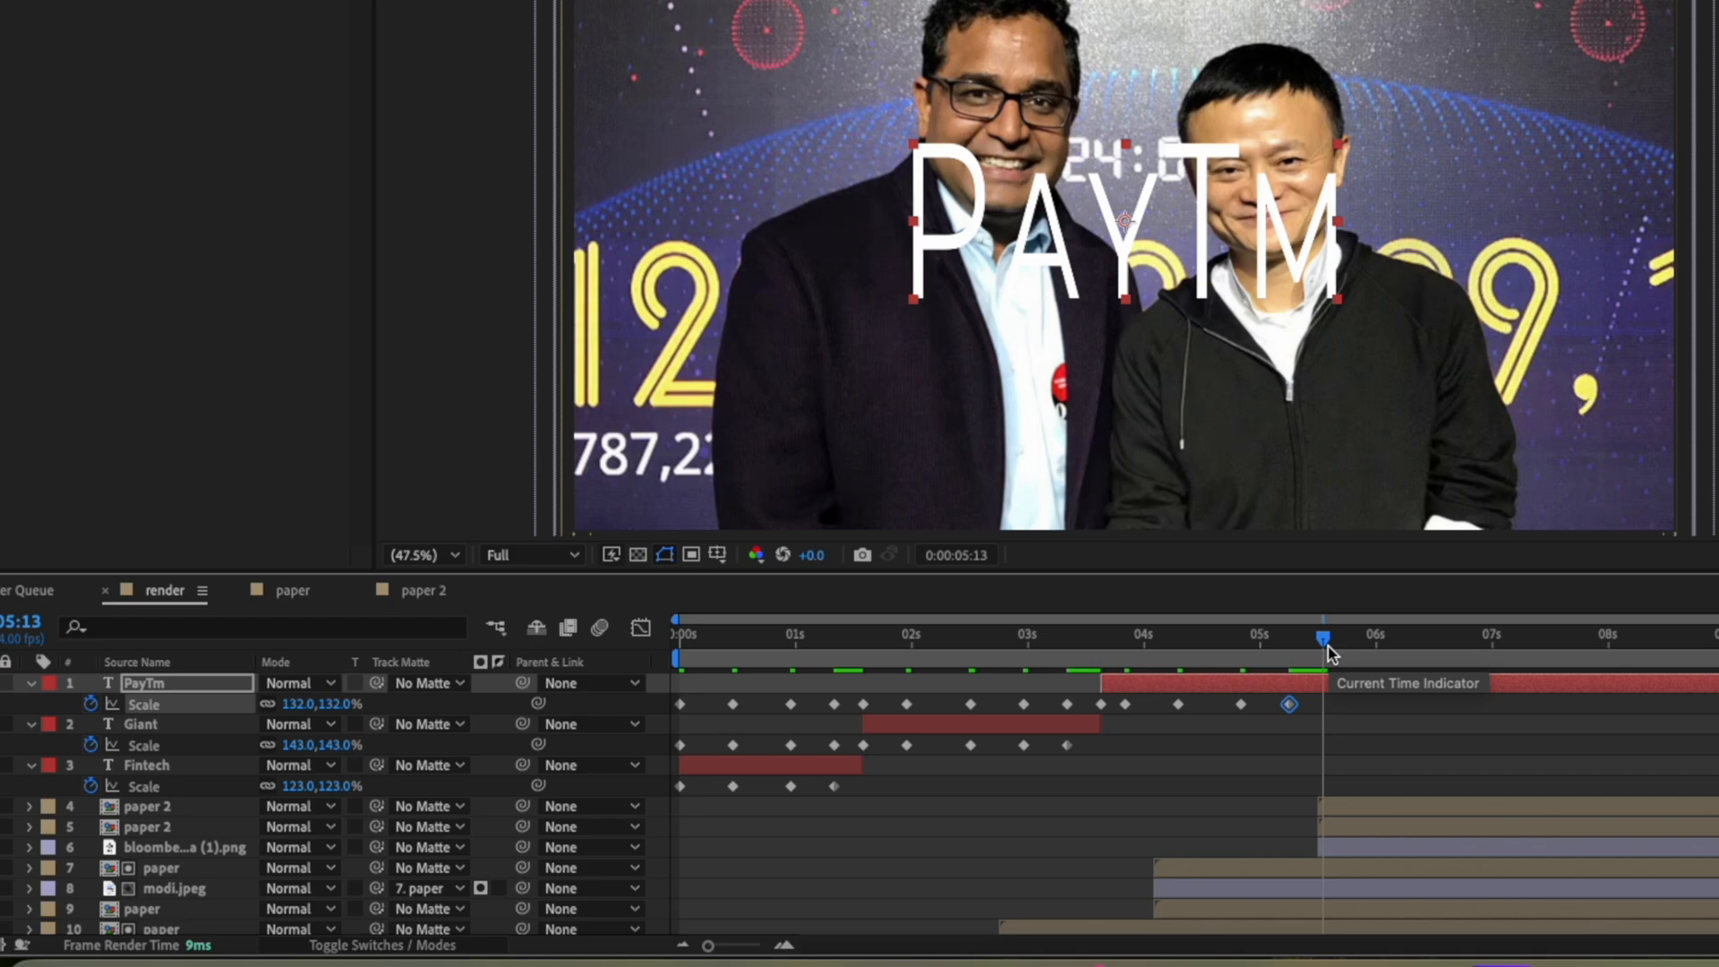
pyautogui.hotkey('ctrl', 'shift', 'd')
pyautogui.press('pagedown')
pyautogui.press('pagedown')
pyautogui.press('pagedown')
pyautogui.press('pagedown')
pyautogui.press('pagedown')
pyautogui.press('pagedown')
pyautogui.press('pagedown')
pyautogui.press('pagedown')
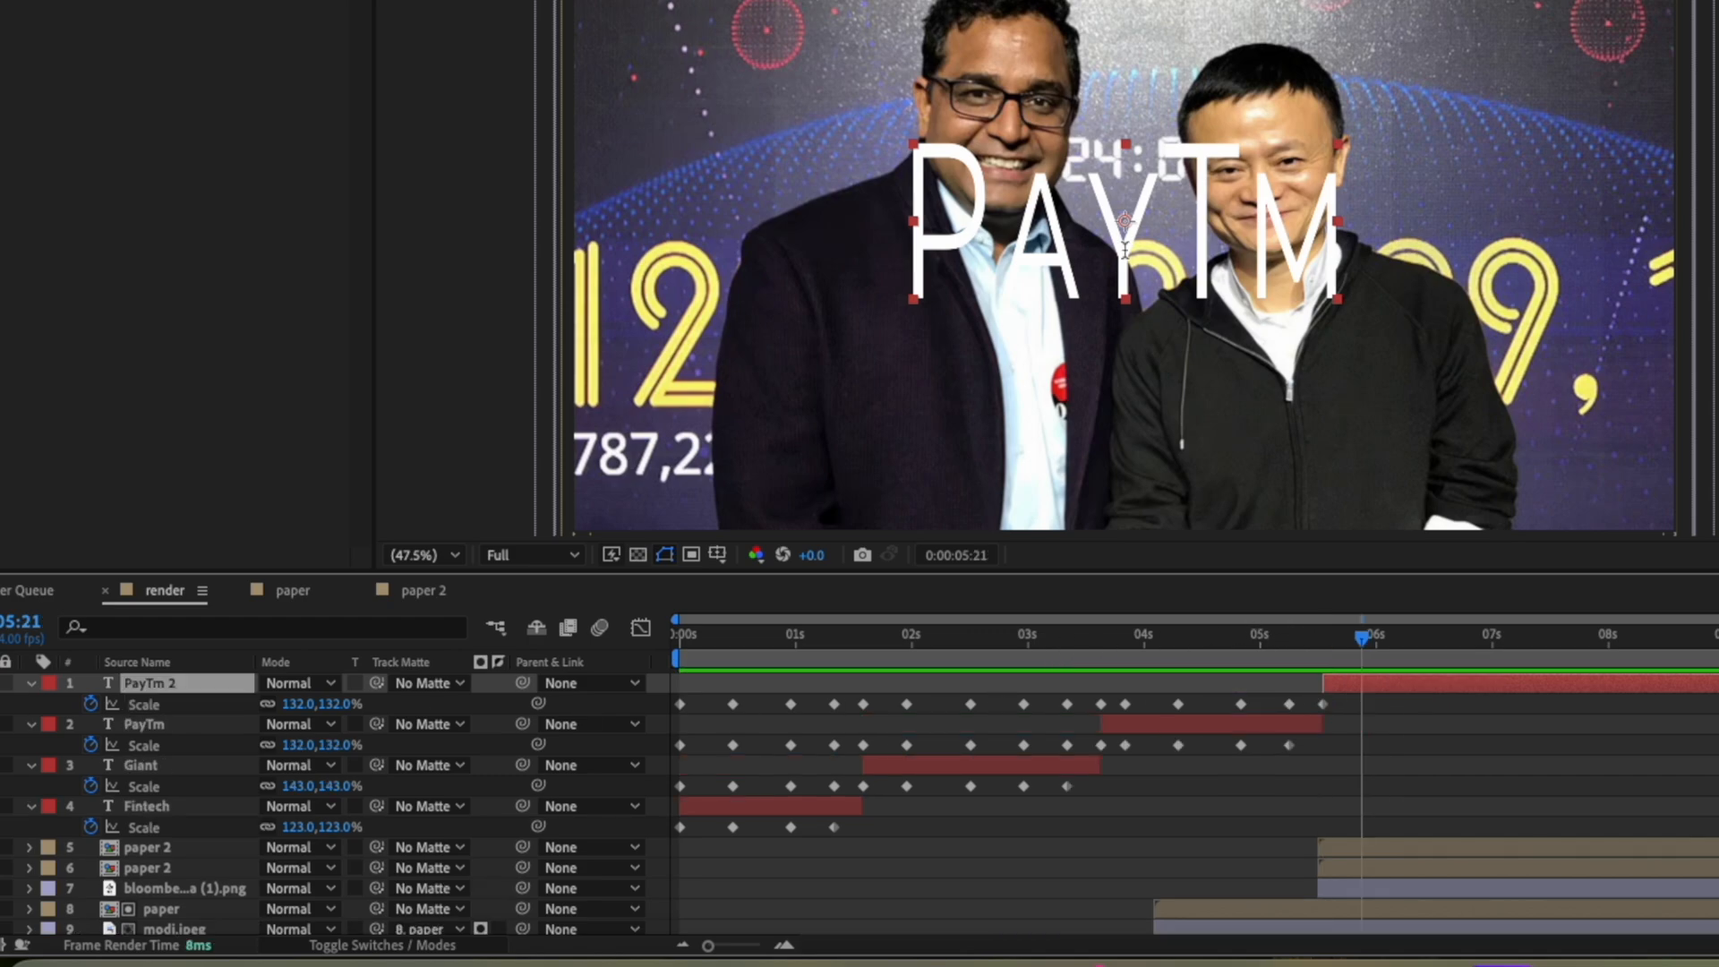
pyautogui.click(1125, 247)
pyautogui.hotkey('ctrl', 'a')
pyautogui.write('Rise & Fall')
# Step: Add alternating smaller and larger scale keyframes to the Rise & Fall text from 0:00:05:21, including one at 120%
pyautogui.moveTo(309, 703); pyautogui.dragTo(244, 716)
pyautogui.moveTo(1363, 638); pyautogui.dragTo(1410, 638)
pyautogui.moveTo(300, 706); pyautogui.dragTo(341, 713)
pyautogui.press('pagedown')
pyautogui.press('pagedown')
pyautogui.press('pagedown')
pyautogui.press('pagedown')
pyautogui.press('pagedown')
pyautogui.press('pagedown')
pyautogui.press('pagedown')
pyautogui.press('pagedown')
pyautogui.press('pagedown')
pyautogui.press('pagedown')
pyautogui.press('pagedown')
pyautogui.press('pagedown')
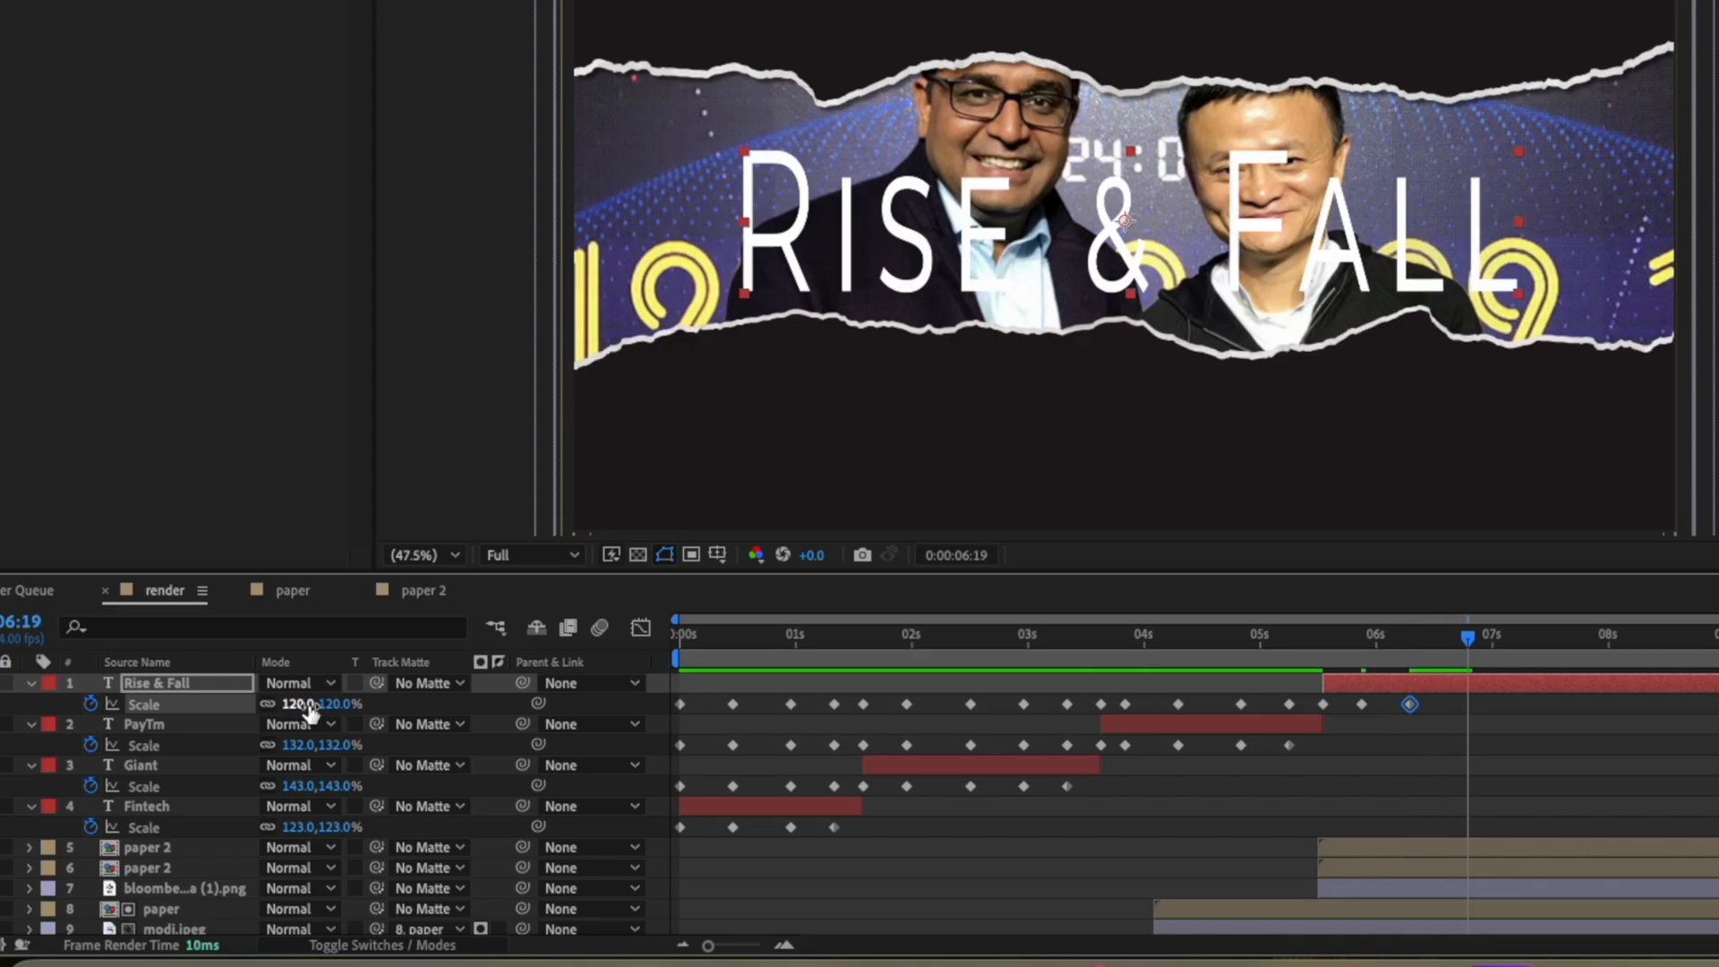
pyautogui.moveTo(309, 710); pyautogui.dragTo(273, 713)
# Step: Convert the scale keyframes of the Fintech, Giant, PayTm and Rise & Fall layers to hold keyframes and preview from the start
pyautogui.moveTo(960, 846); pyautogui.dragTo(676, 819)
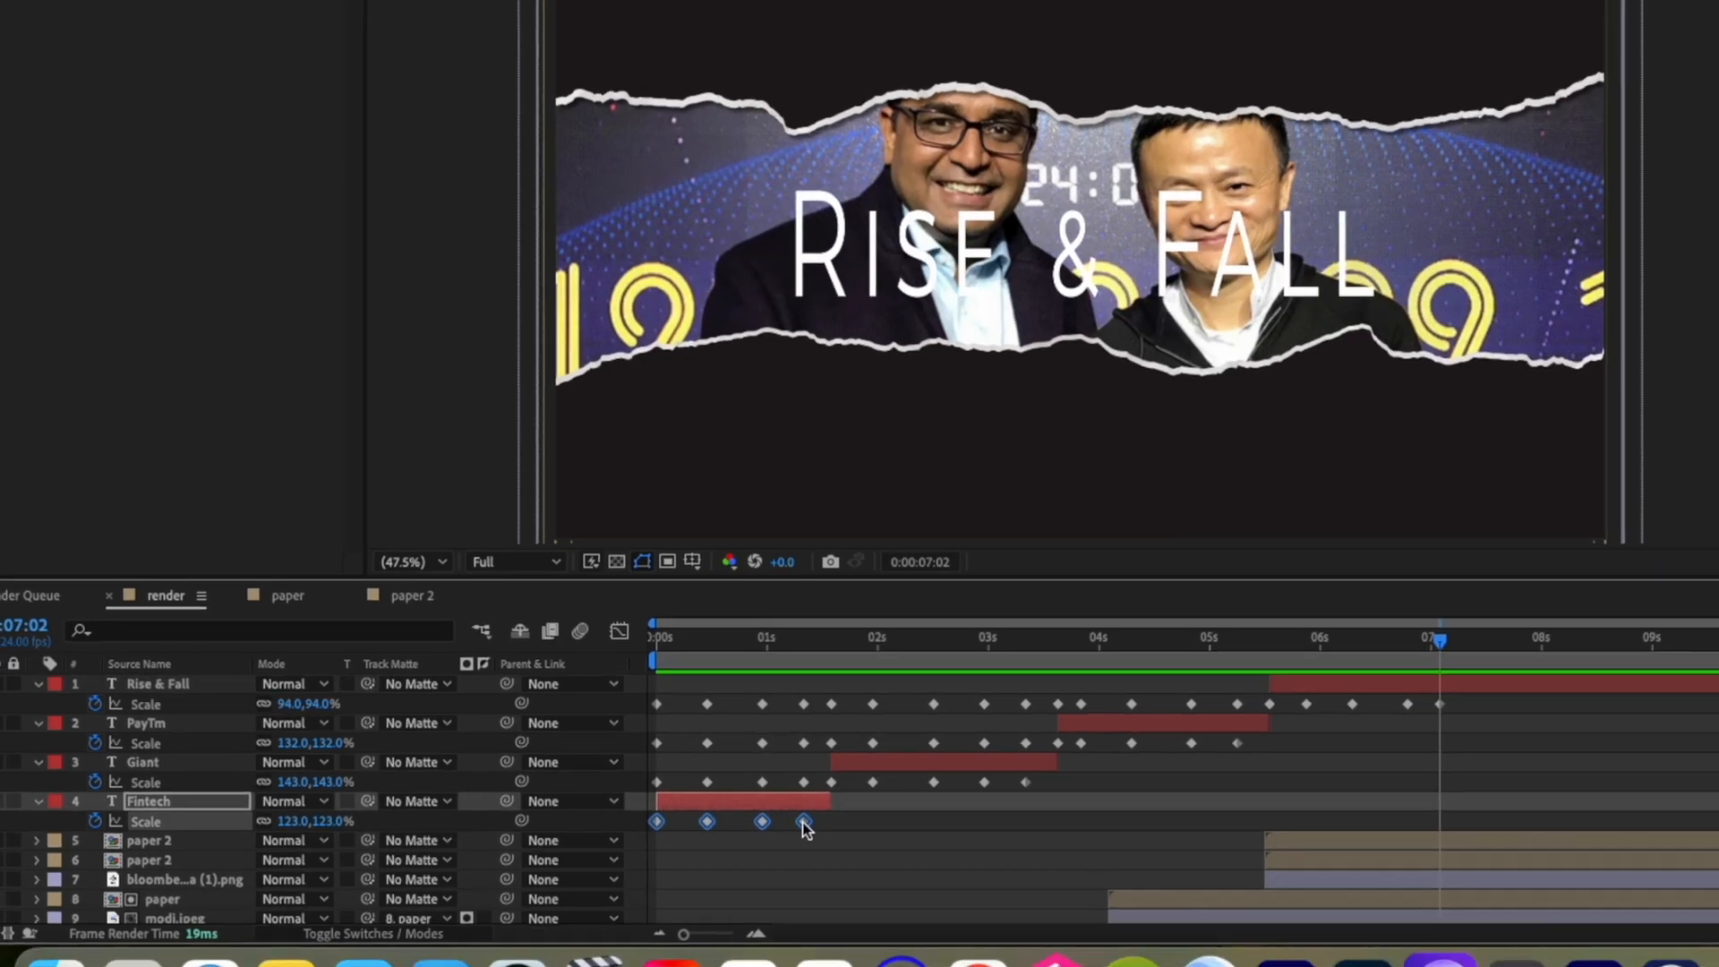
pyautogui.rightClick(834, 827)
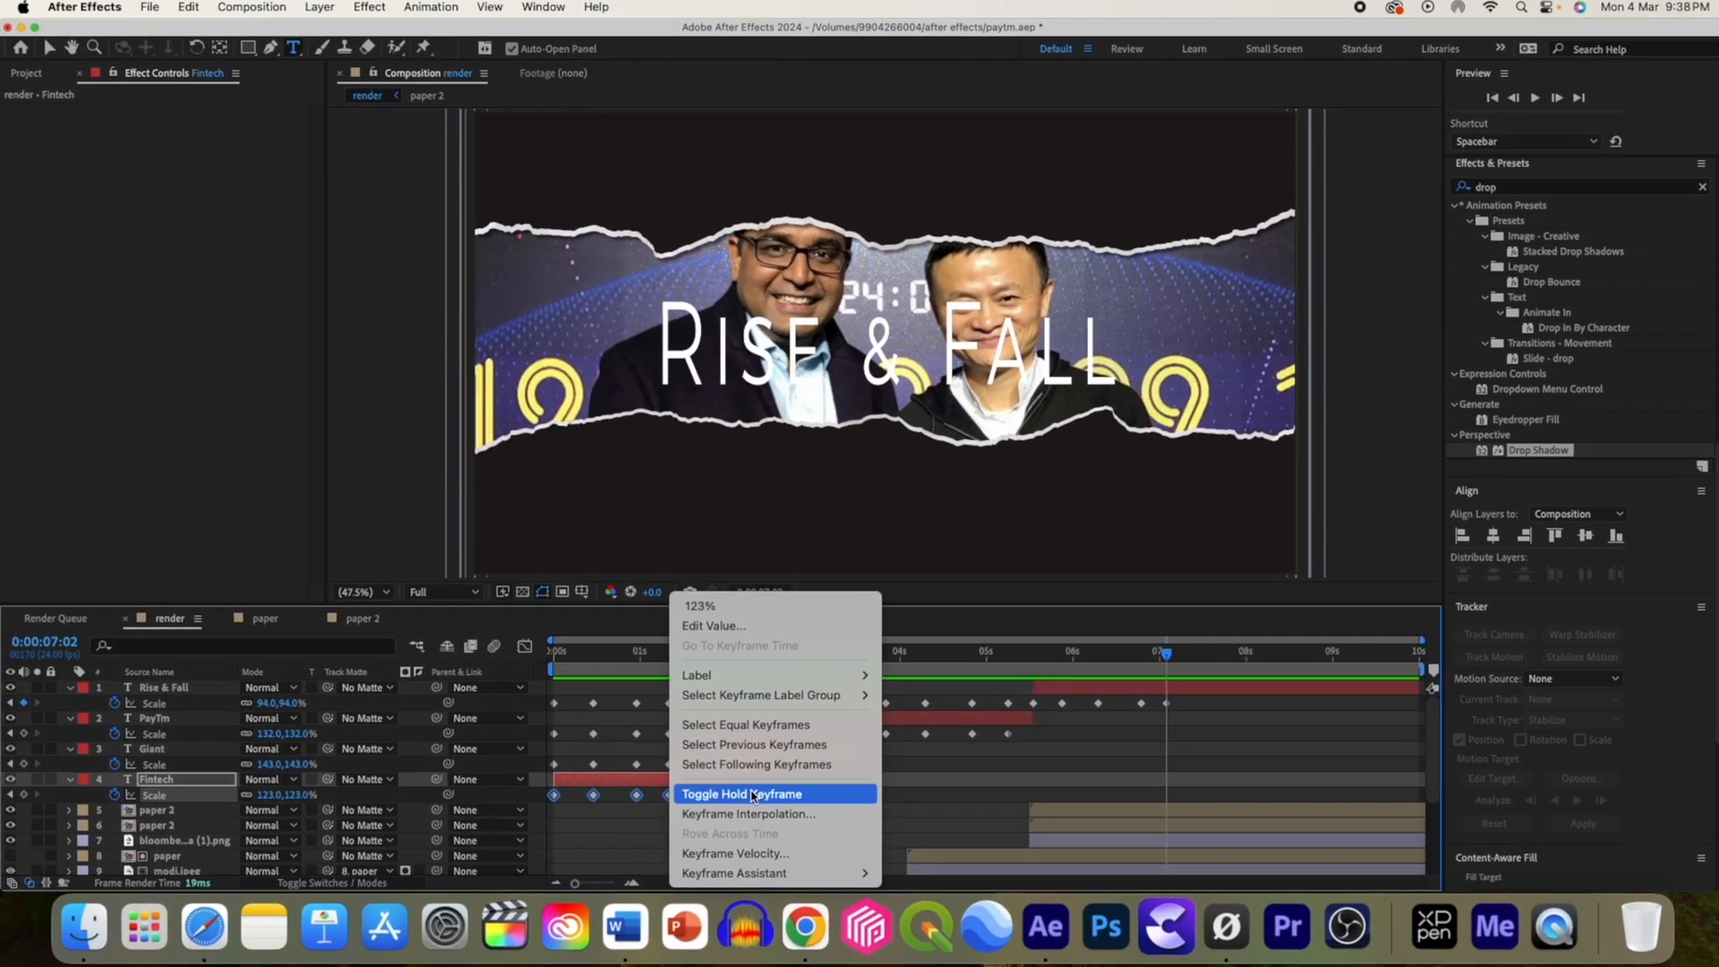
pyautogui.click(752, 796)
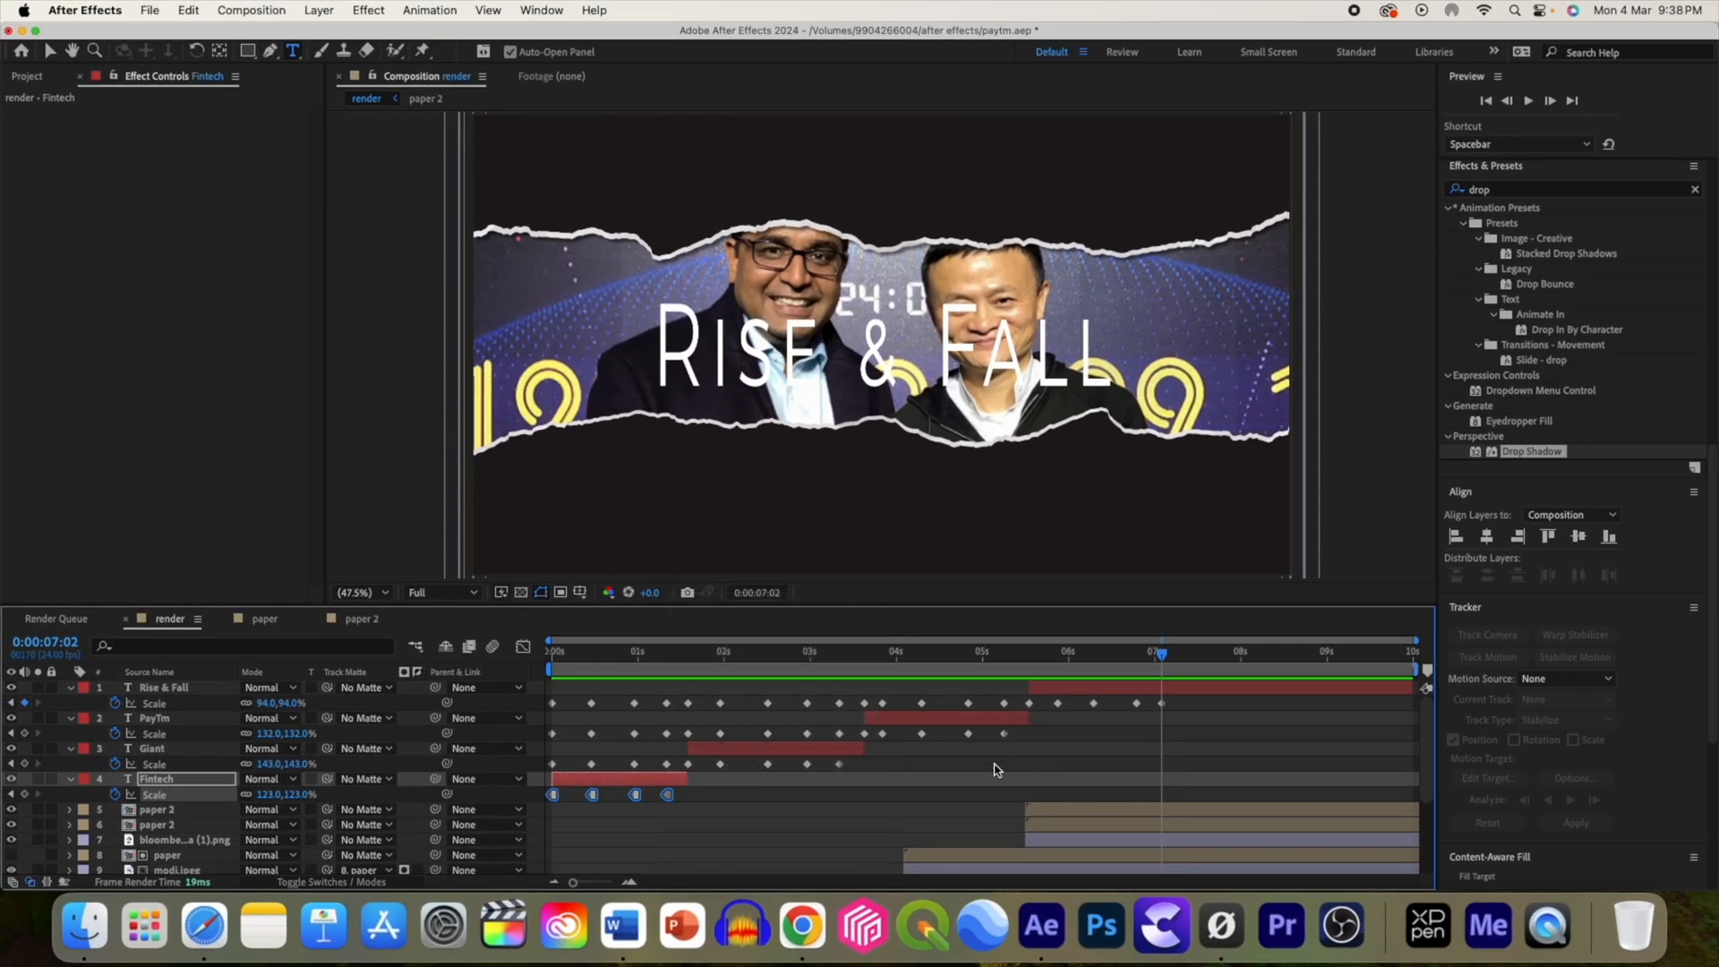
pyautogui.moveTo(1200, 766); pyautogui.dragTo(684, 697)
pyautogui.rightClick(770, 764)
pyautogui.click(808, 793)
pyautogui.moveTo(760, 655); pyautogui.dragTo(516, 679)
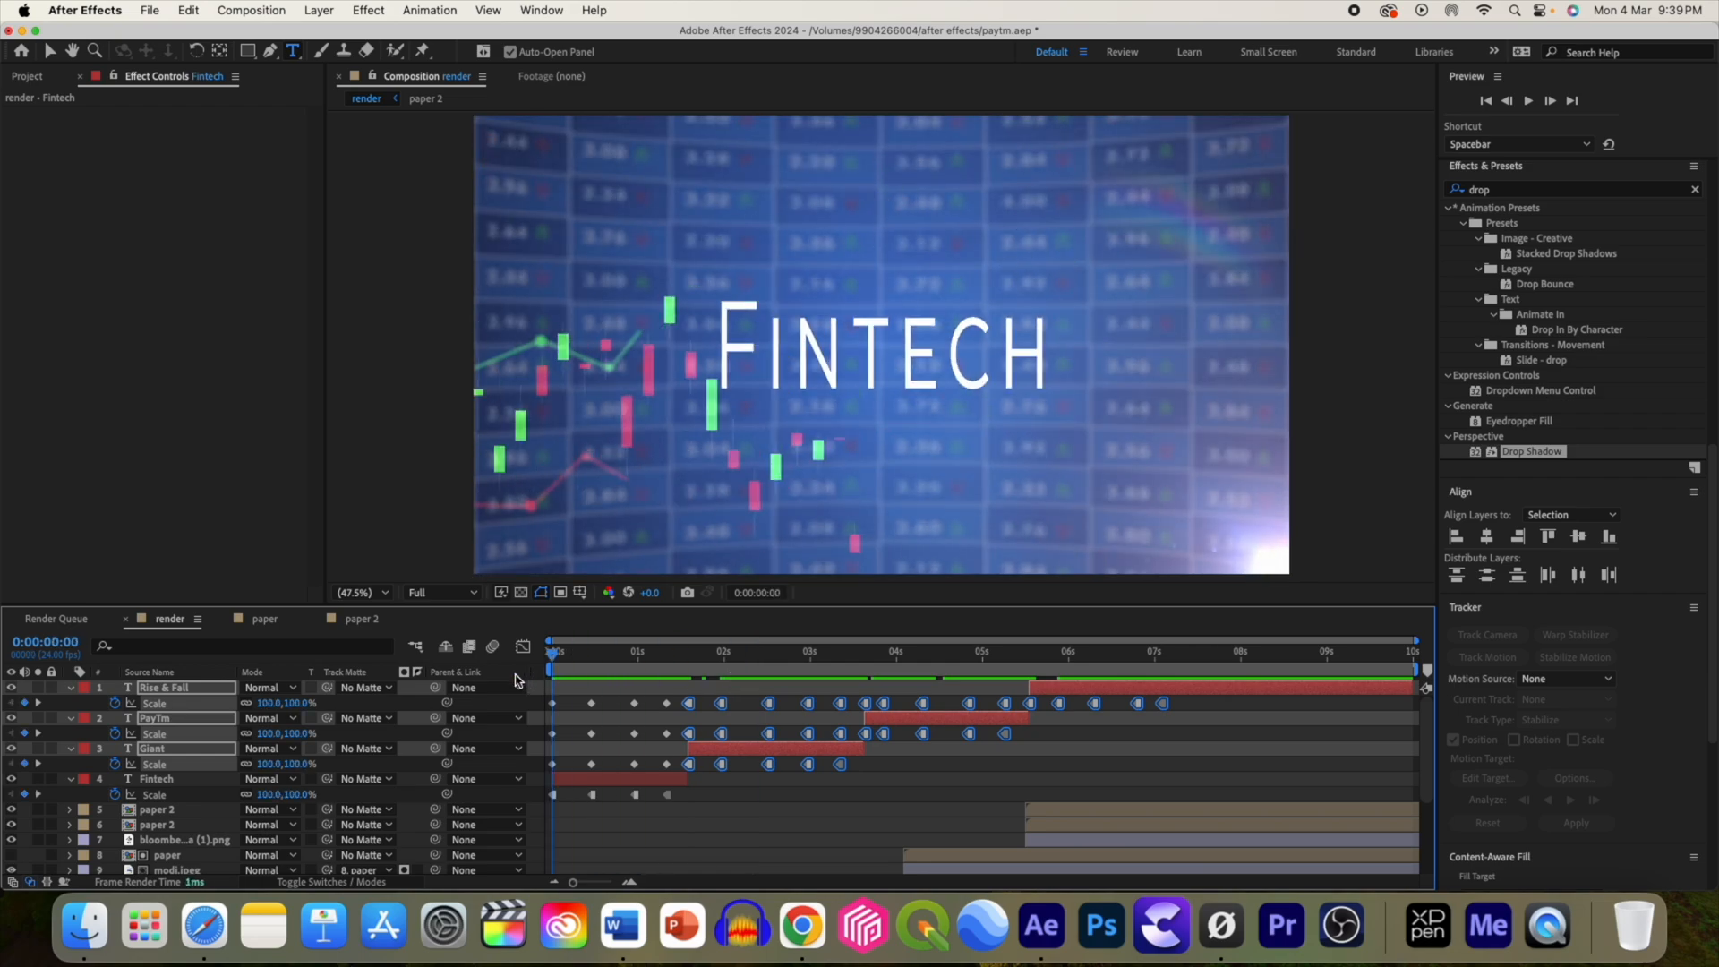
pyautogui.press('space')
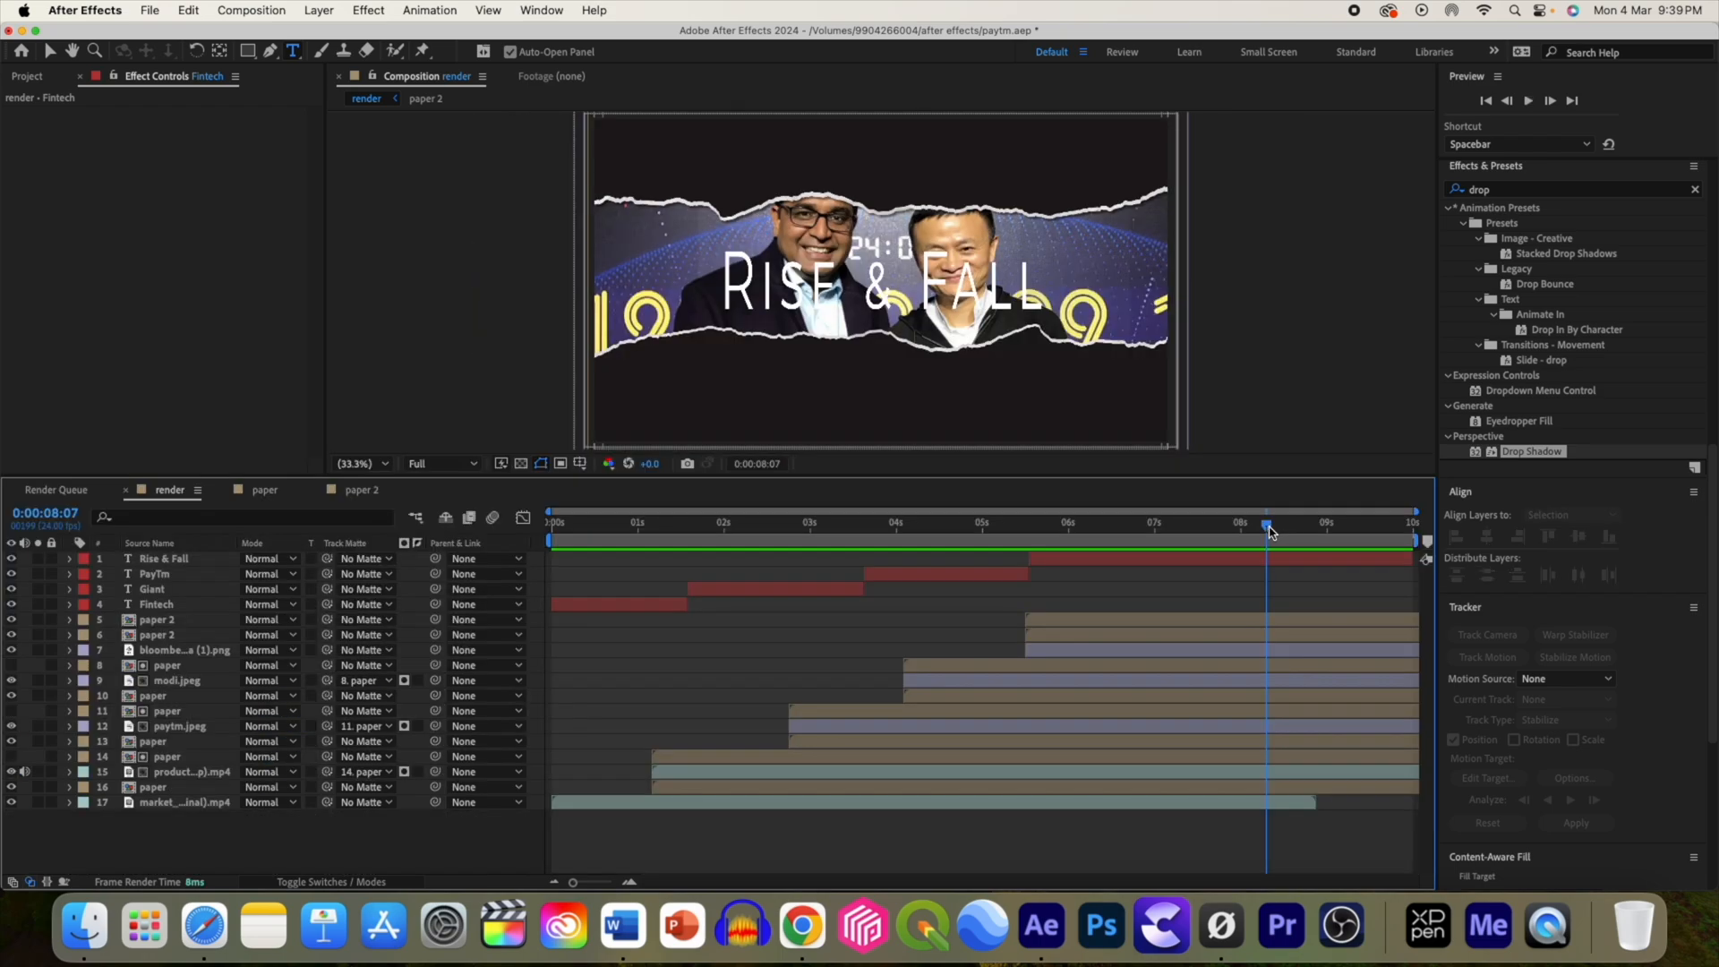
# Step: Create a new solid coloured FFFFFF above all layers in the render composition
pyautogui.moveTo(1271, 532); pyautogui.dragTo(766, 555)
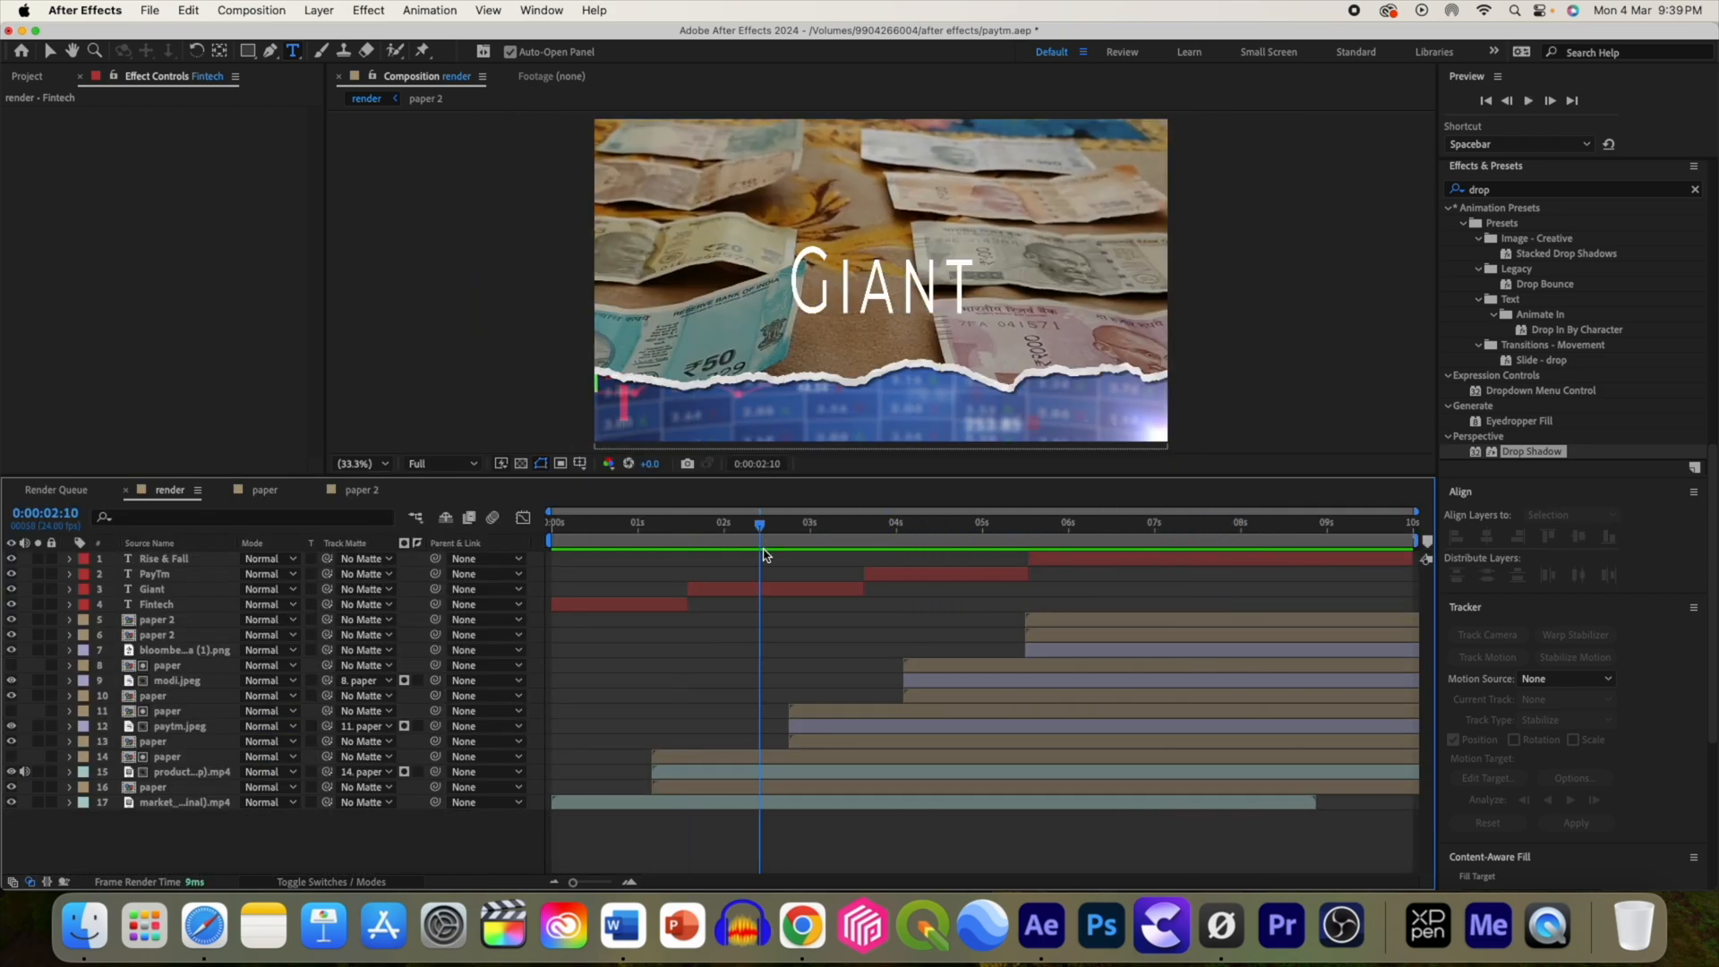
pyautogui.rightClick(326, 836)
pyautogui.moveTo(421, 662)
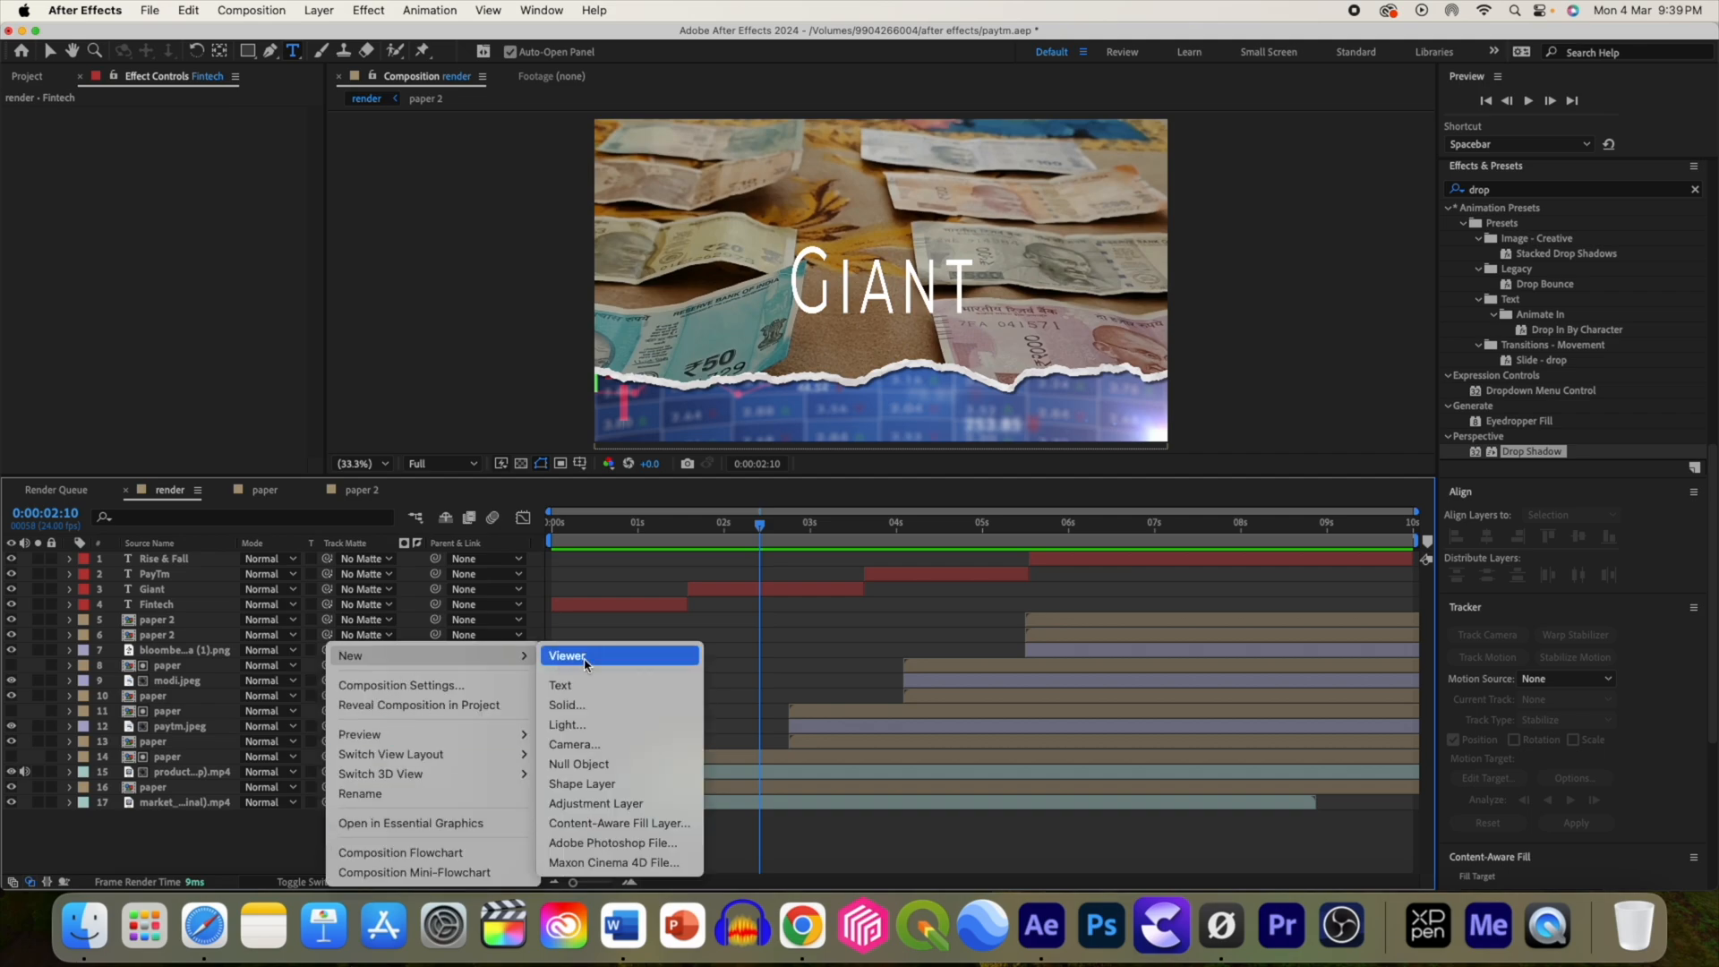
pyautogui.click(606, 715)
pyautogui.click(744, 576)
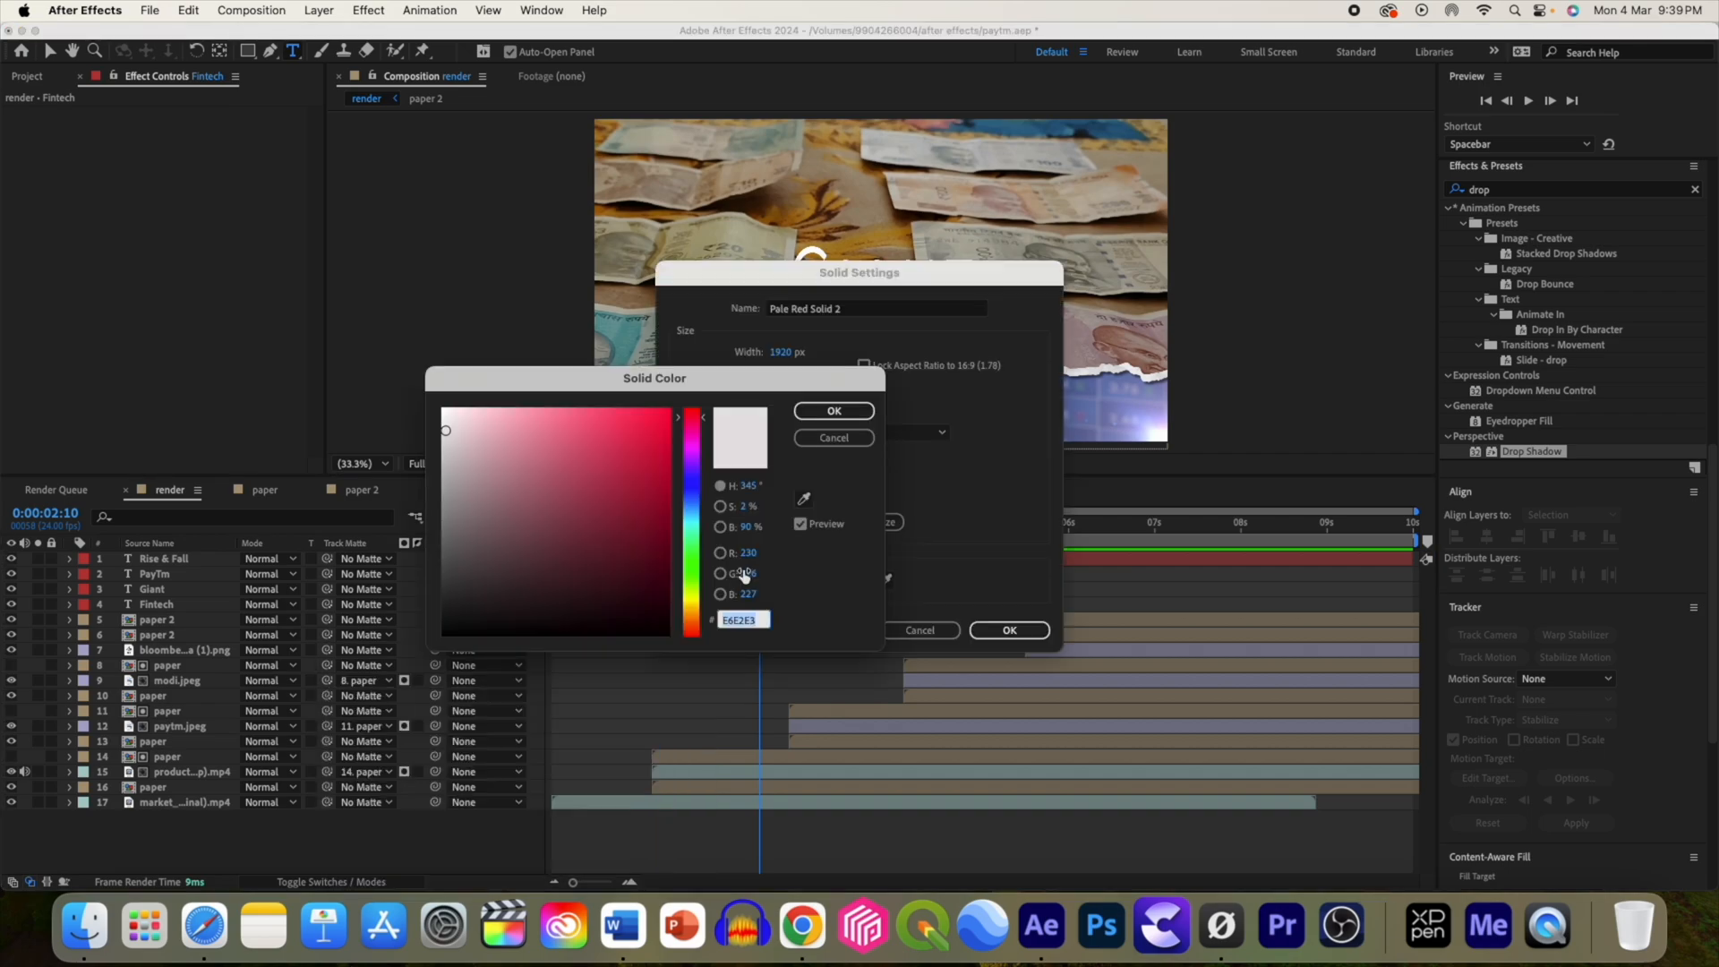
pyautogui.write('FFFFFF')
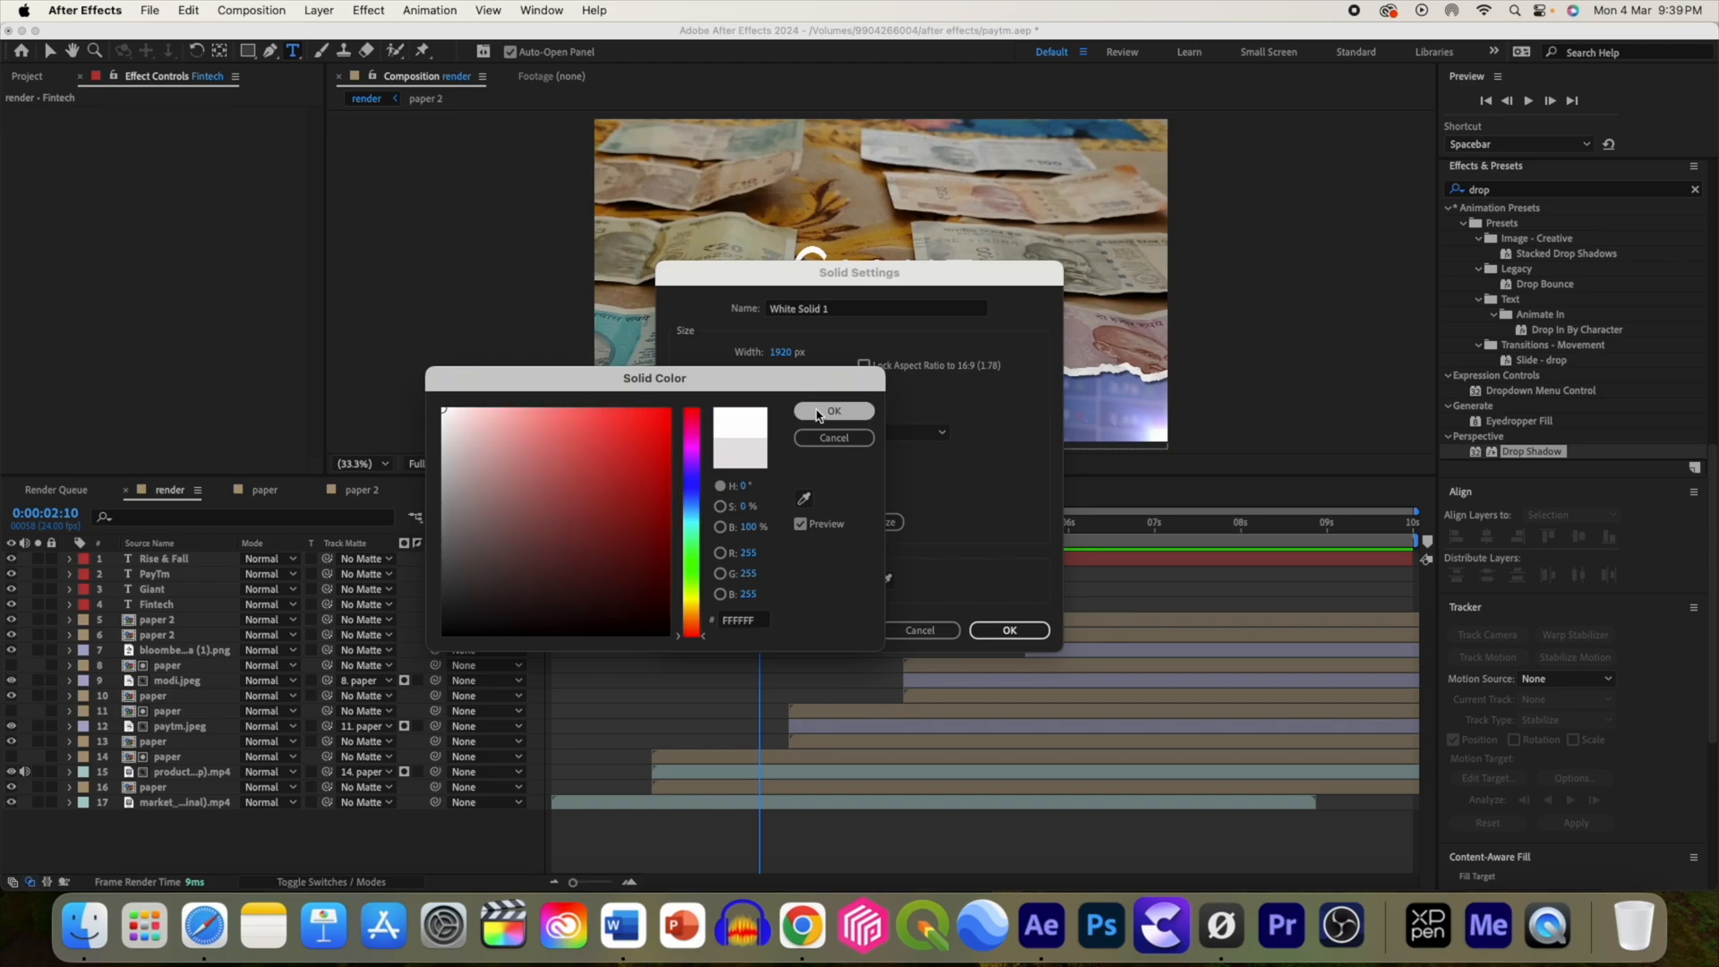
pyautogui.click(834, 410)
pyautogui.click(1009, 631)
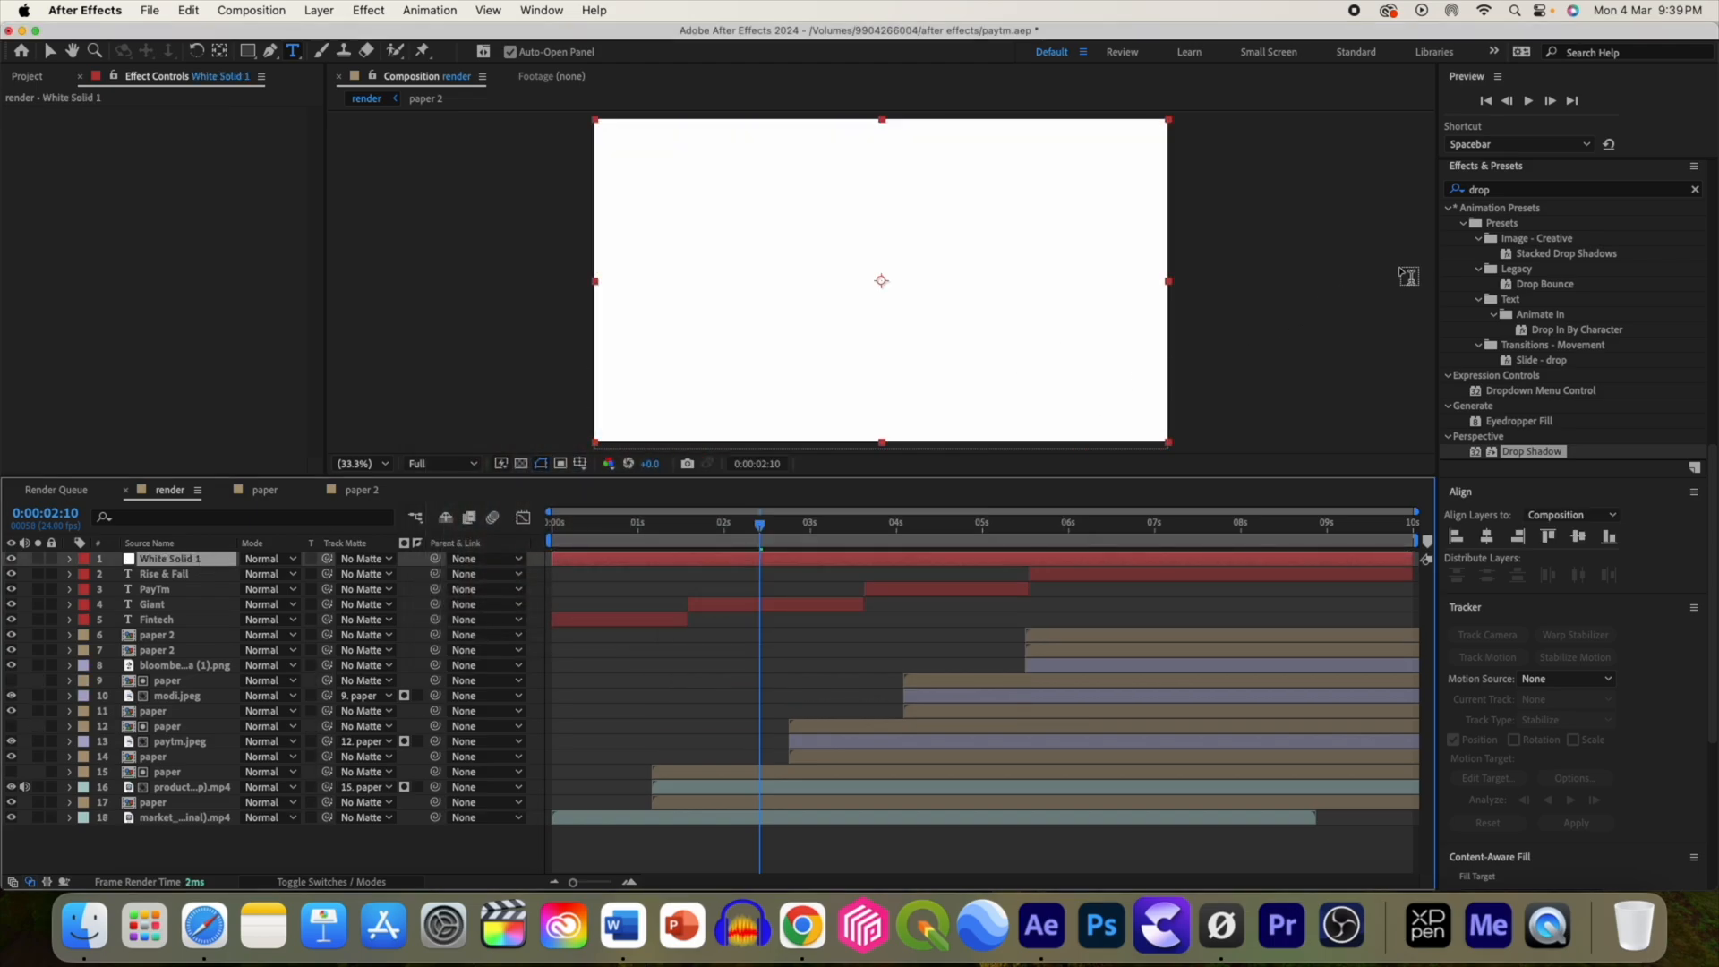
# Step: Apply Fractal Noise to the white solid and set its contrast to 919 and brightness to 333
pyautogui.moveTo(1517, 189); pyautogui.dragTo(1418, 198)
pyautogui.write('fract')
pyautogui.moveTo(1530, 345); pyautogui.dragTo(1158, 559)
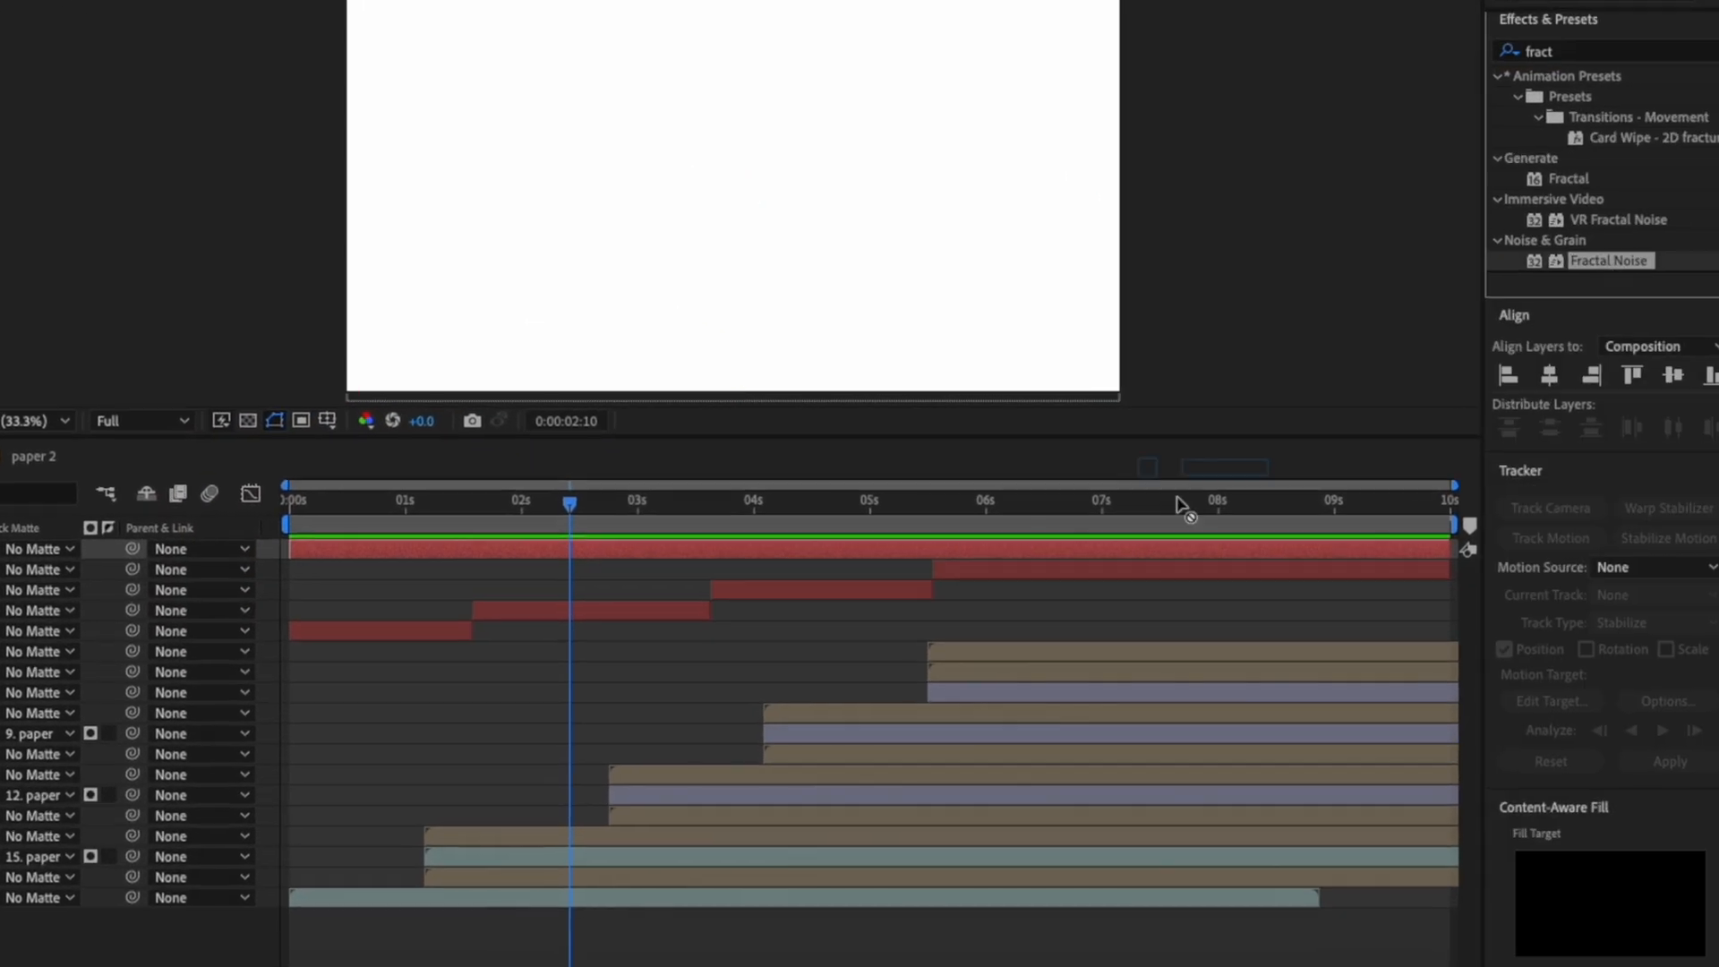
pyautogui.moveTo(121, 192); pyautogui.dragTo(1245, 316)
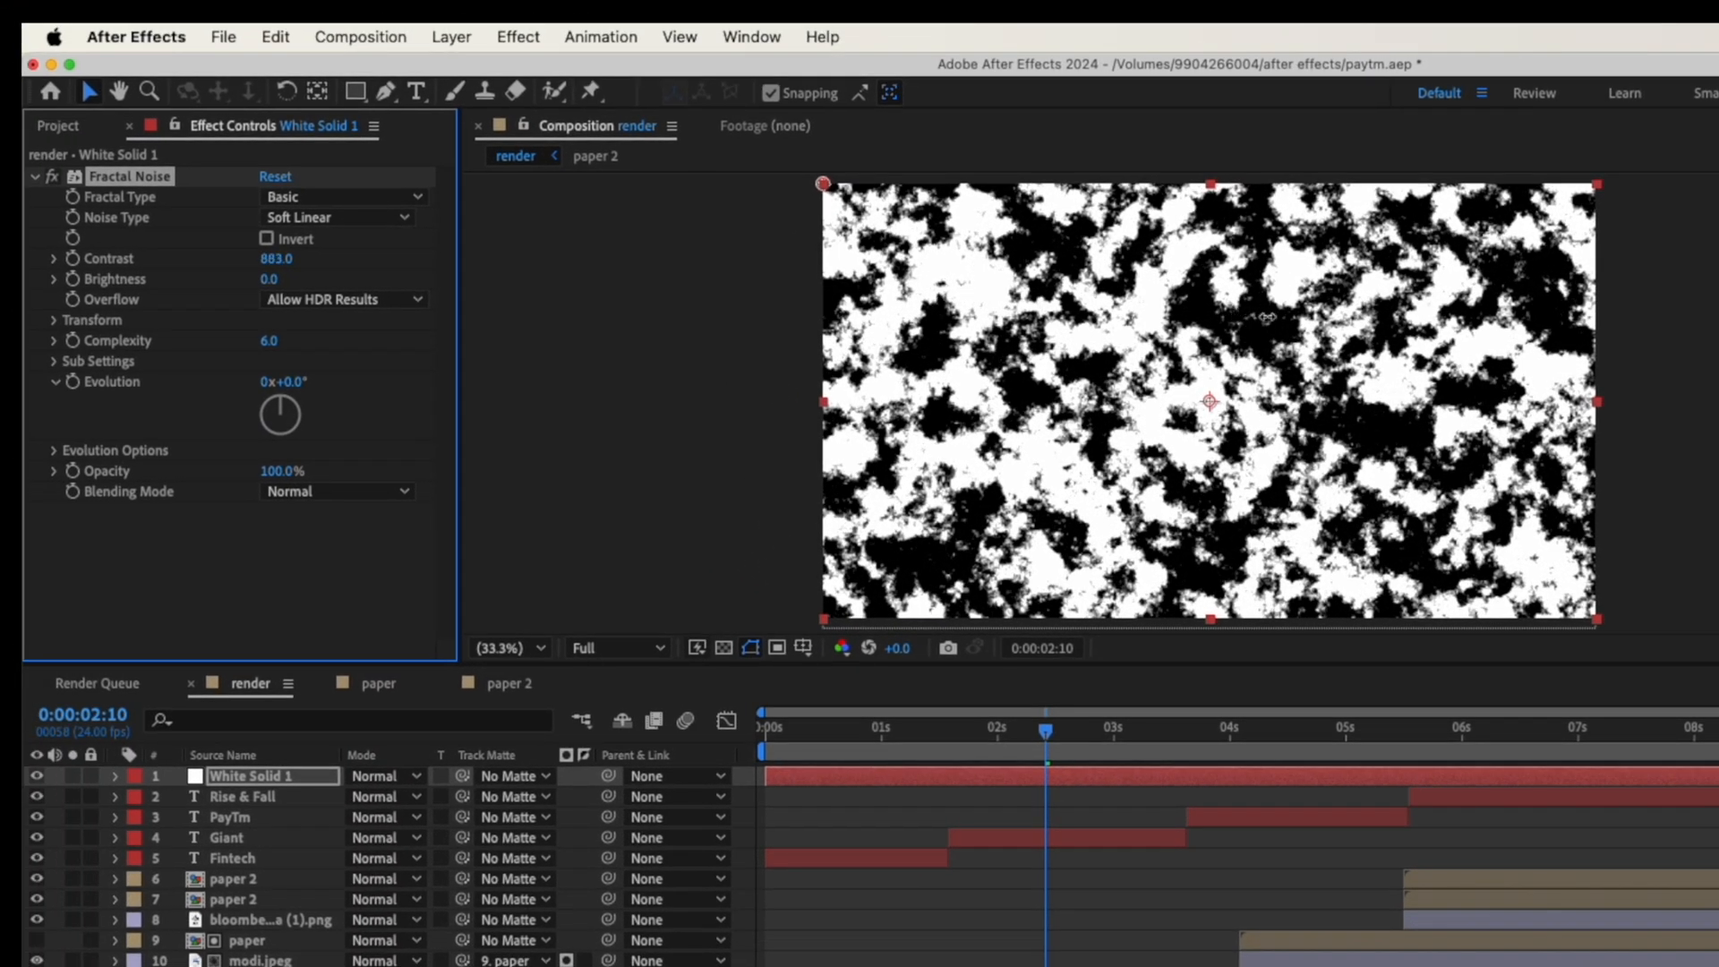
pyautogui.moveTo(268, 279); pyautogui.dragTo(322, 285)
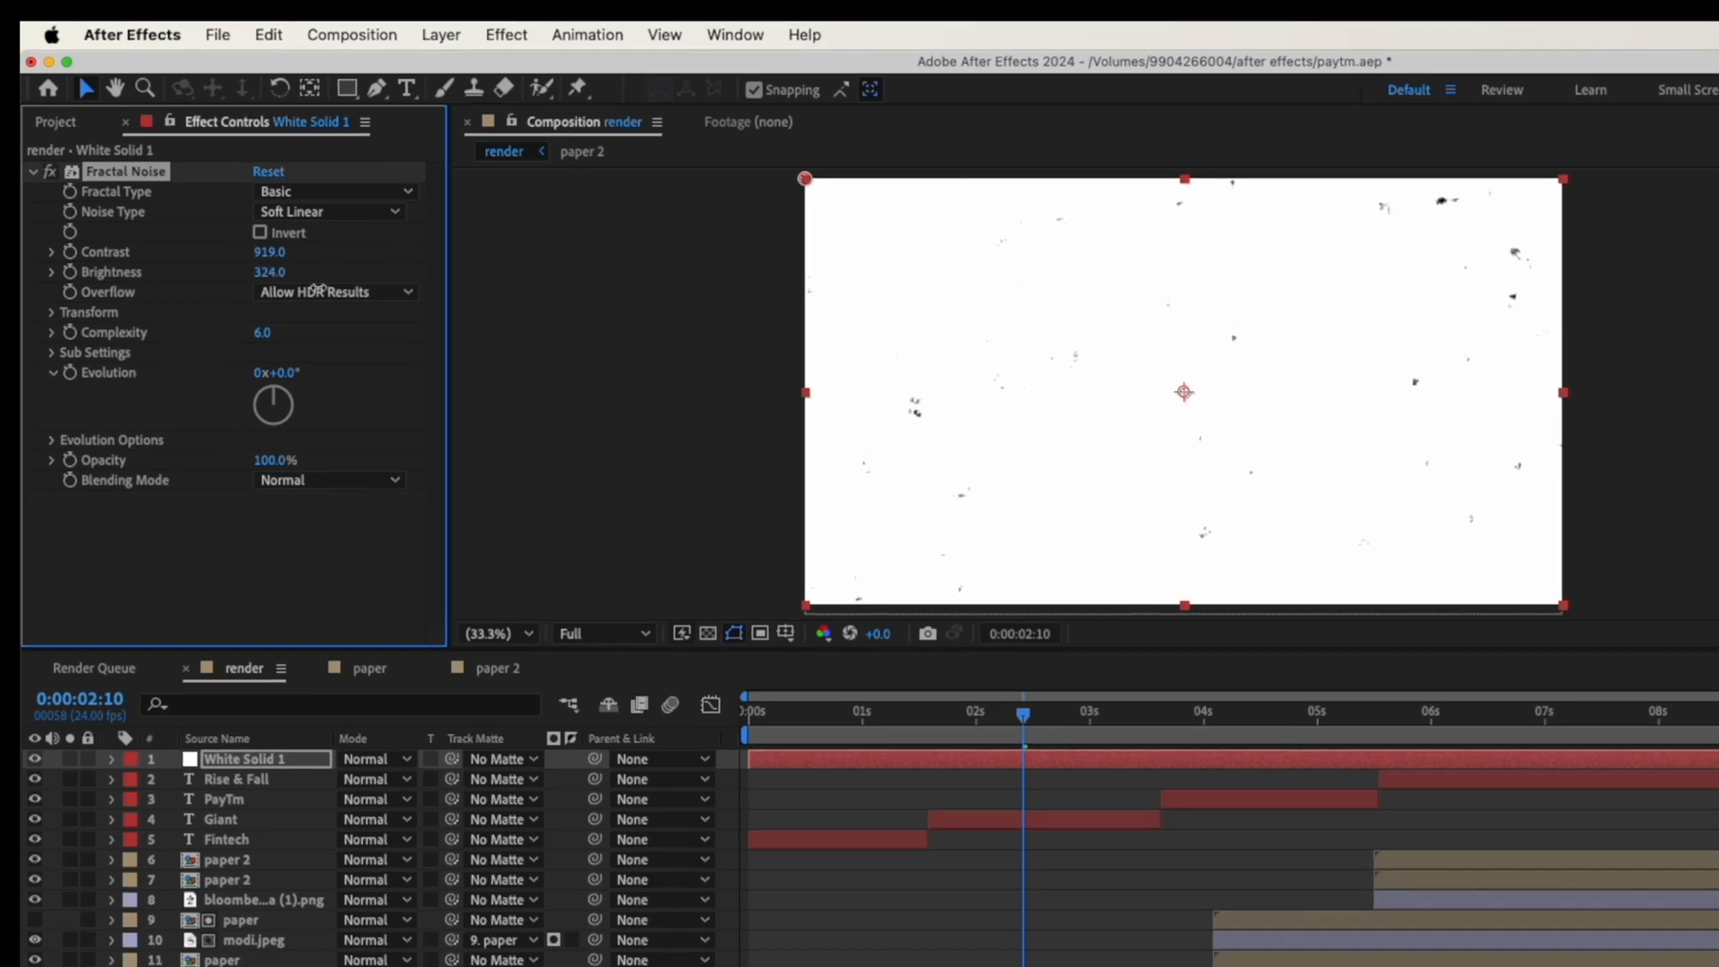
# Step: Add the expression time*200 to the Random Seed of the white solid's Fractal Noise and preview the flicker
pyautogui.click(258, 778)
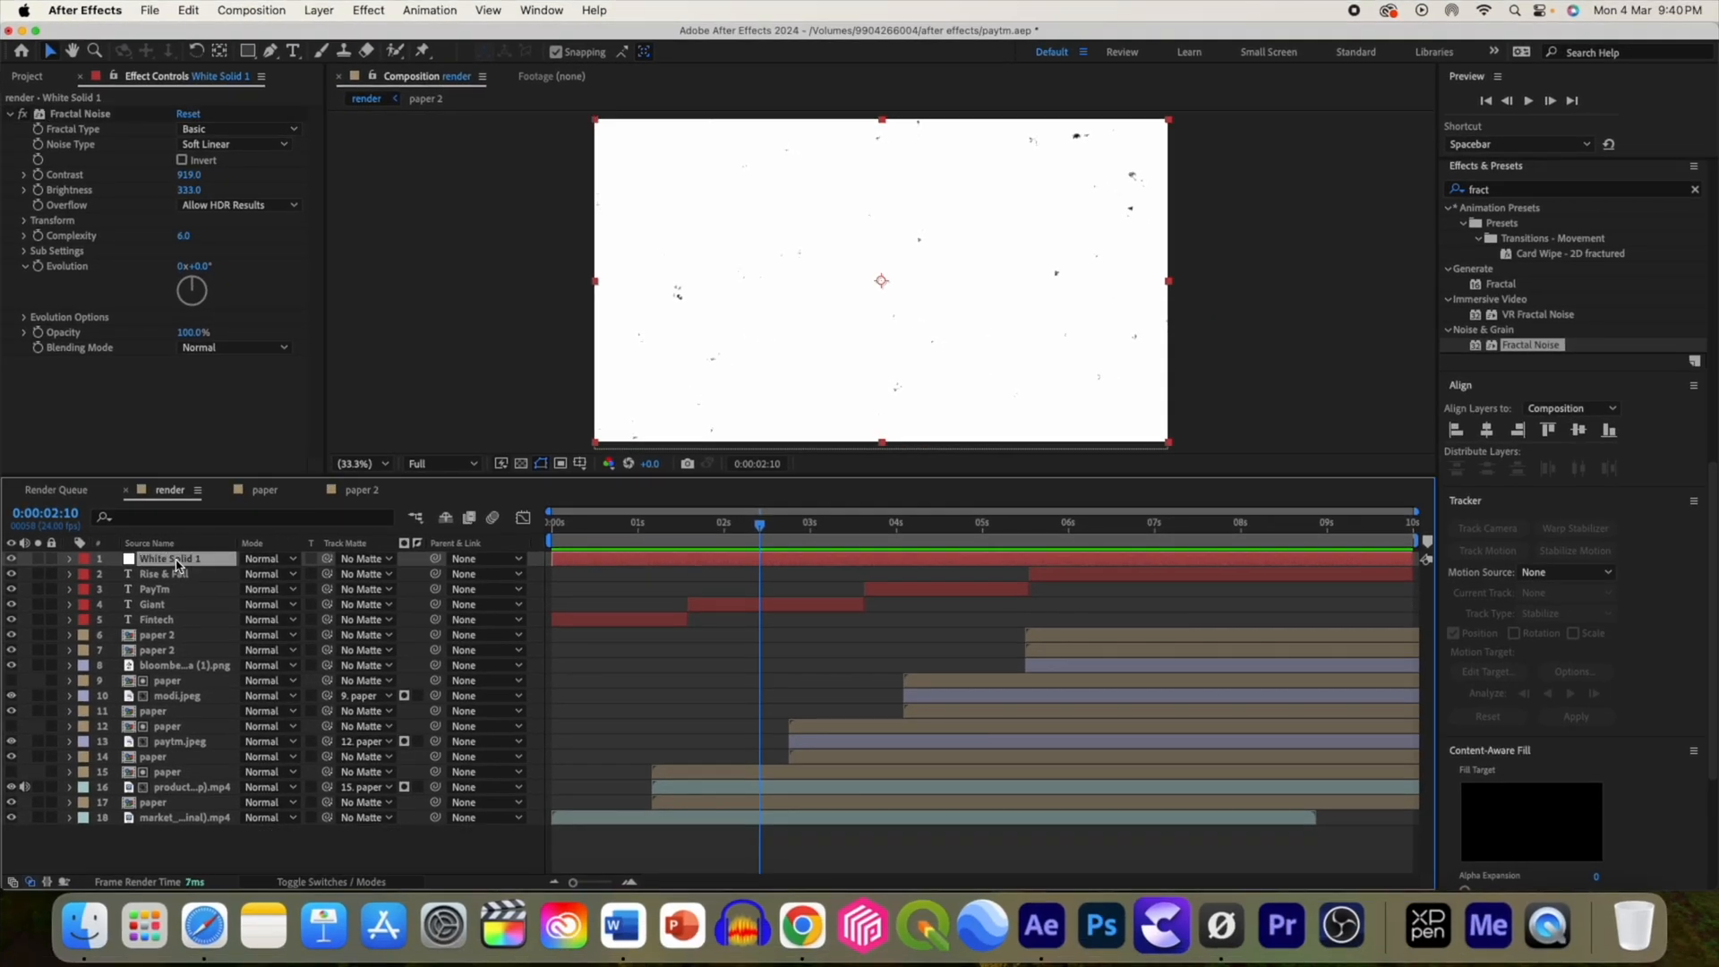
pyautogui.click(24, 317)
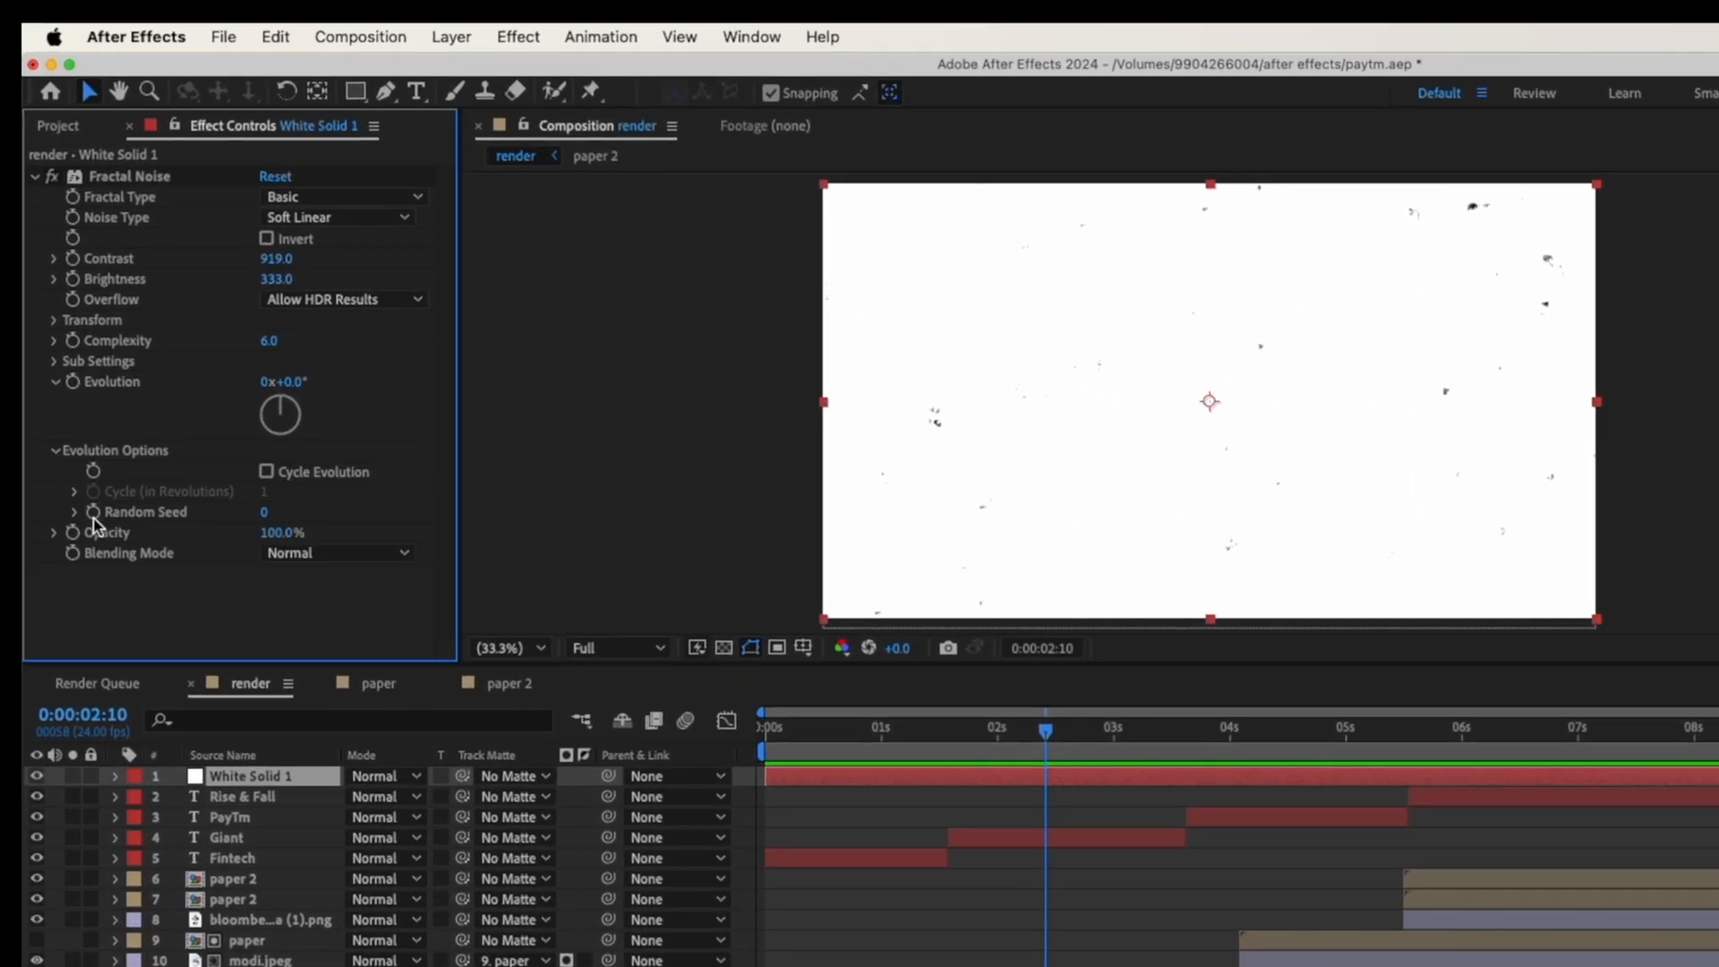
pyautogui.keyDown('alt'); pyautogui.click(93, 511); pyautogui.keyUp('alt')
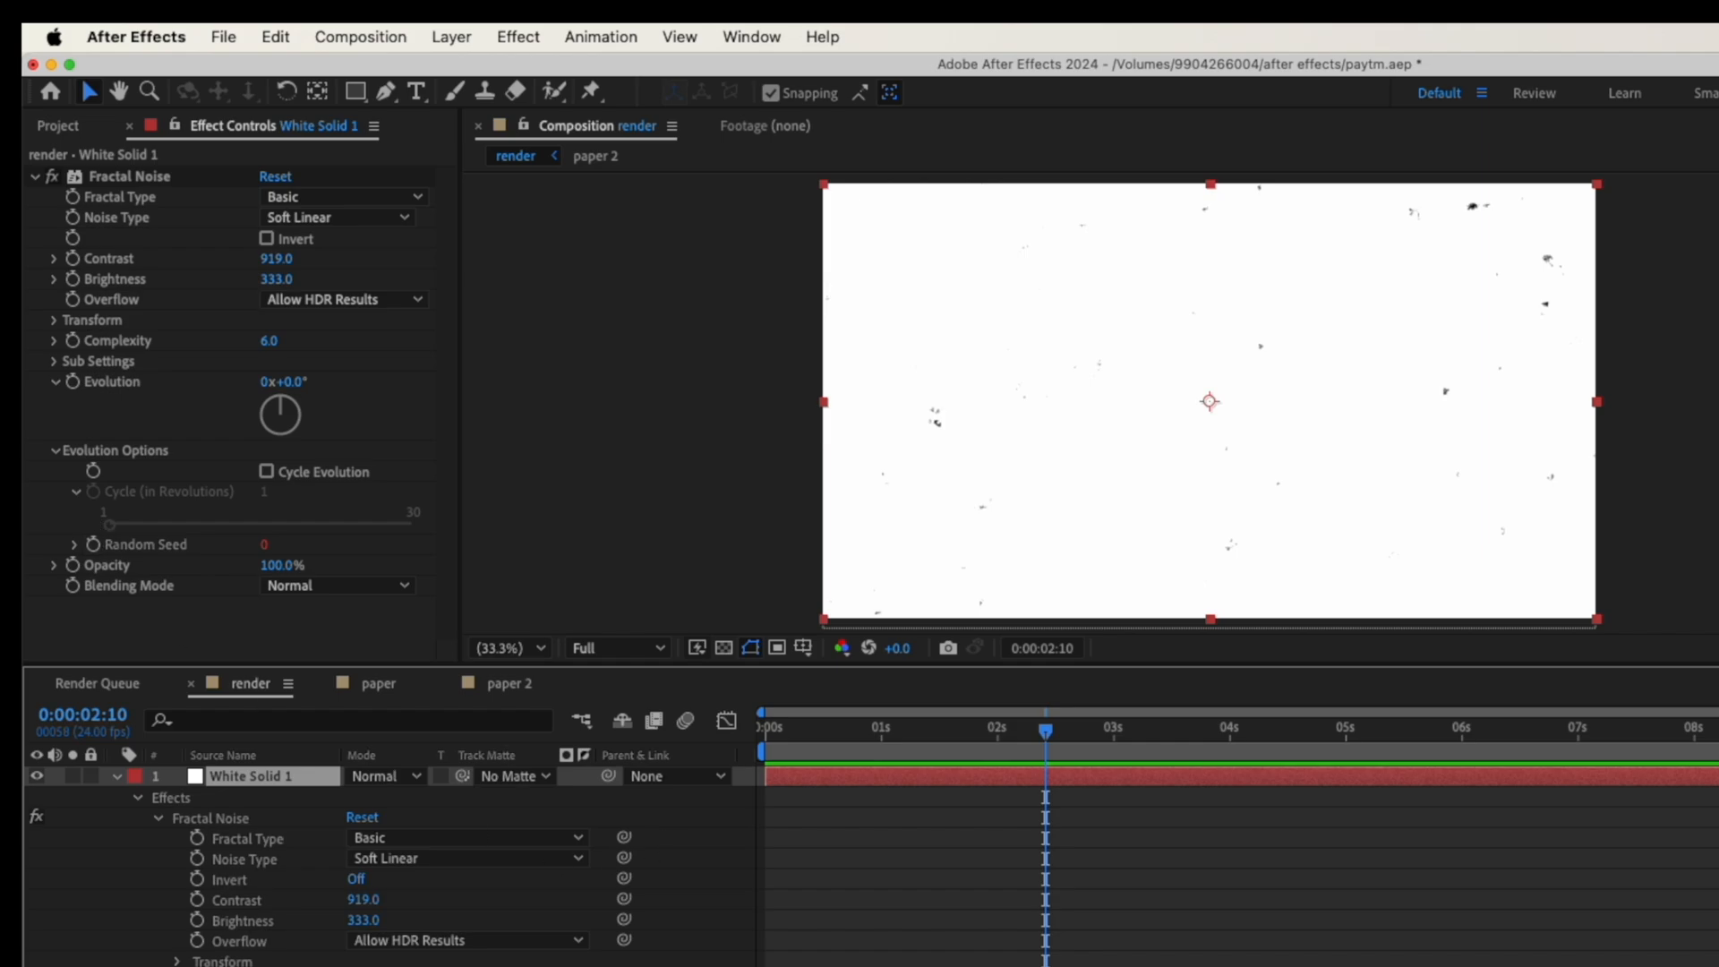
pyautogui.write('time*10')
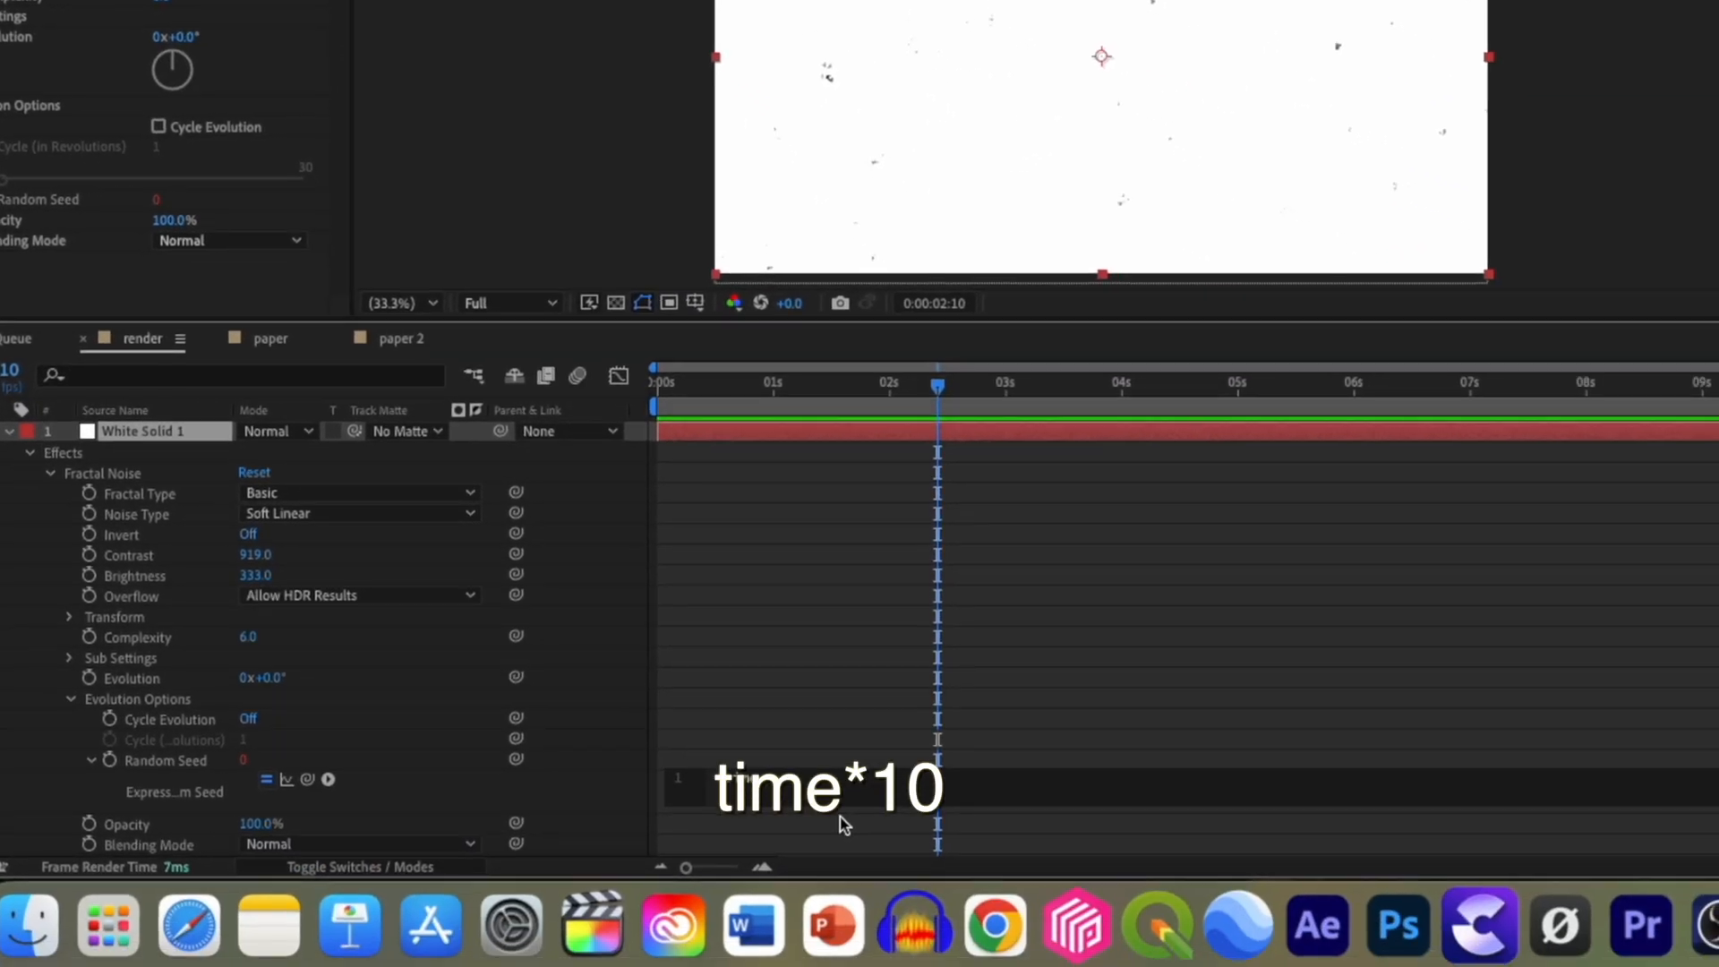
pyautogui.press('space')
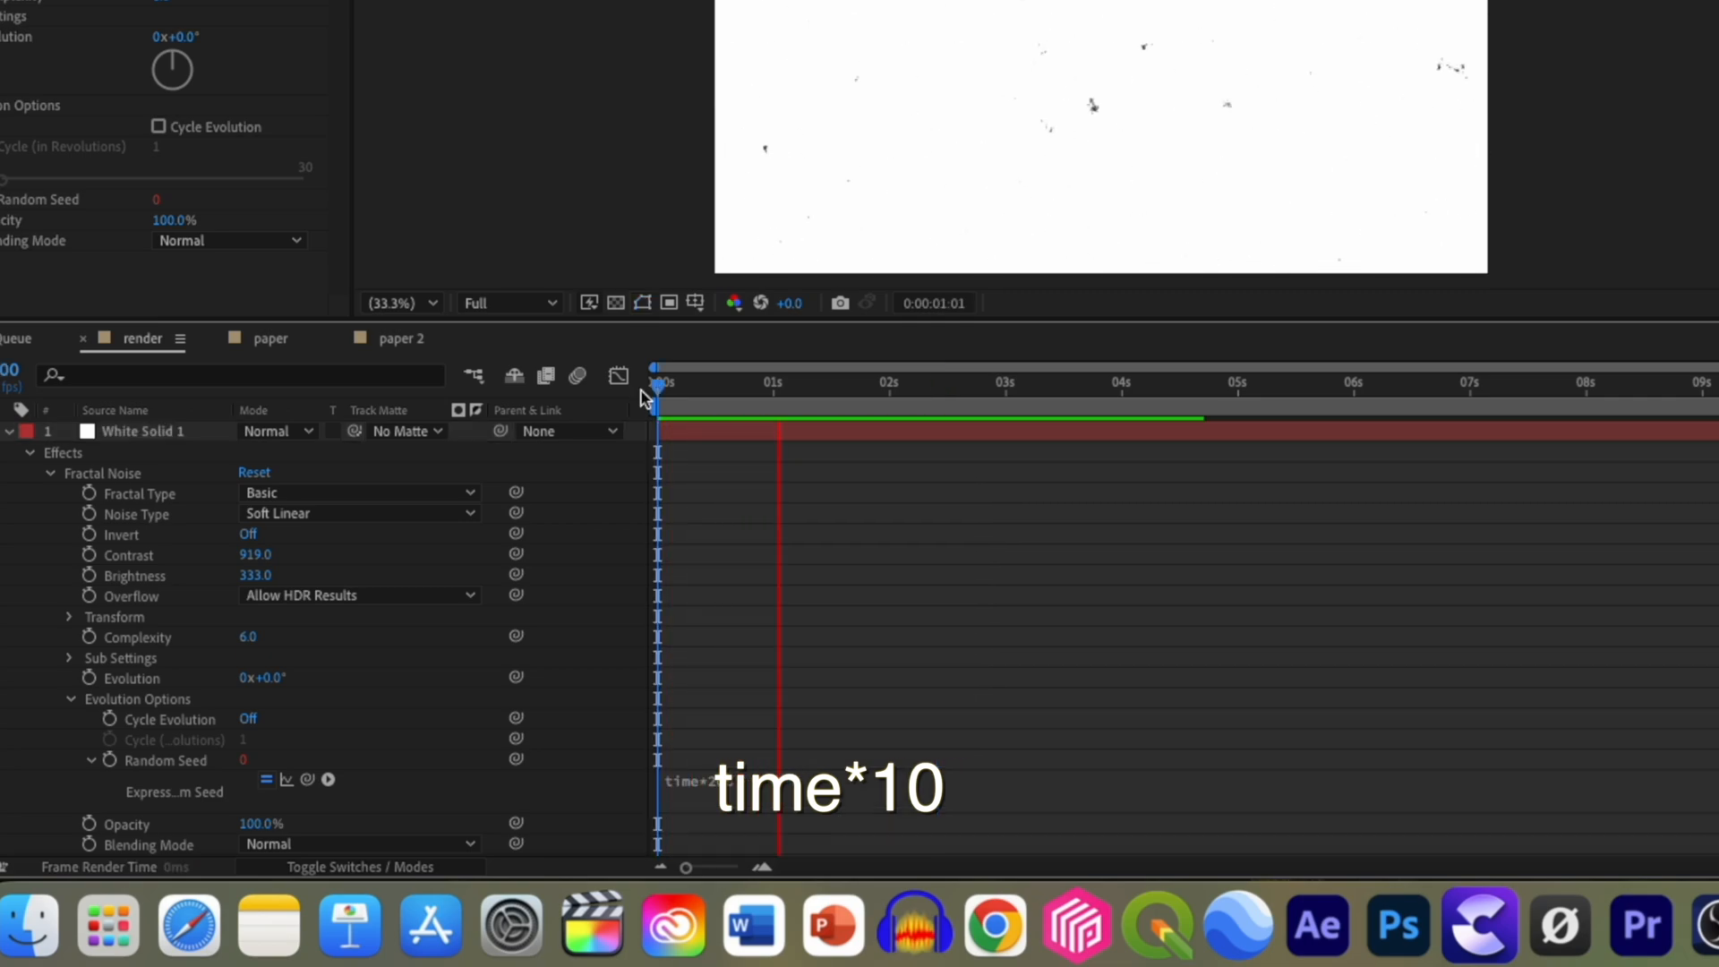
pyautogui.press('space')
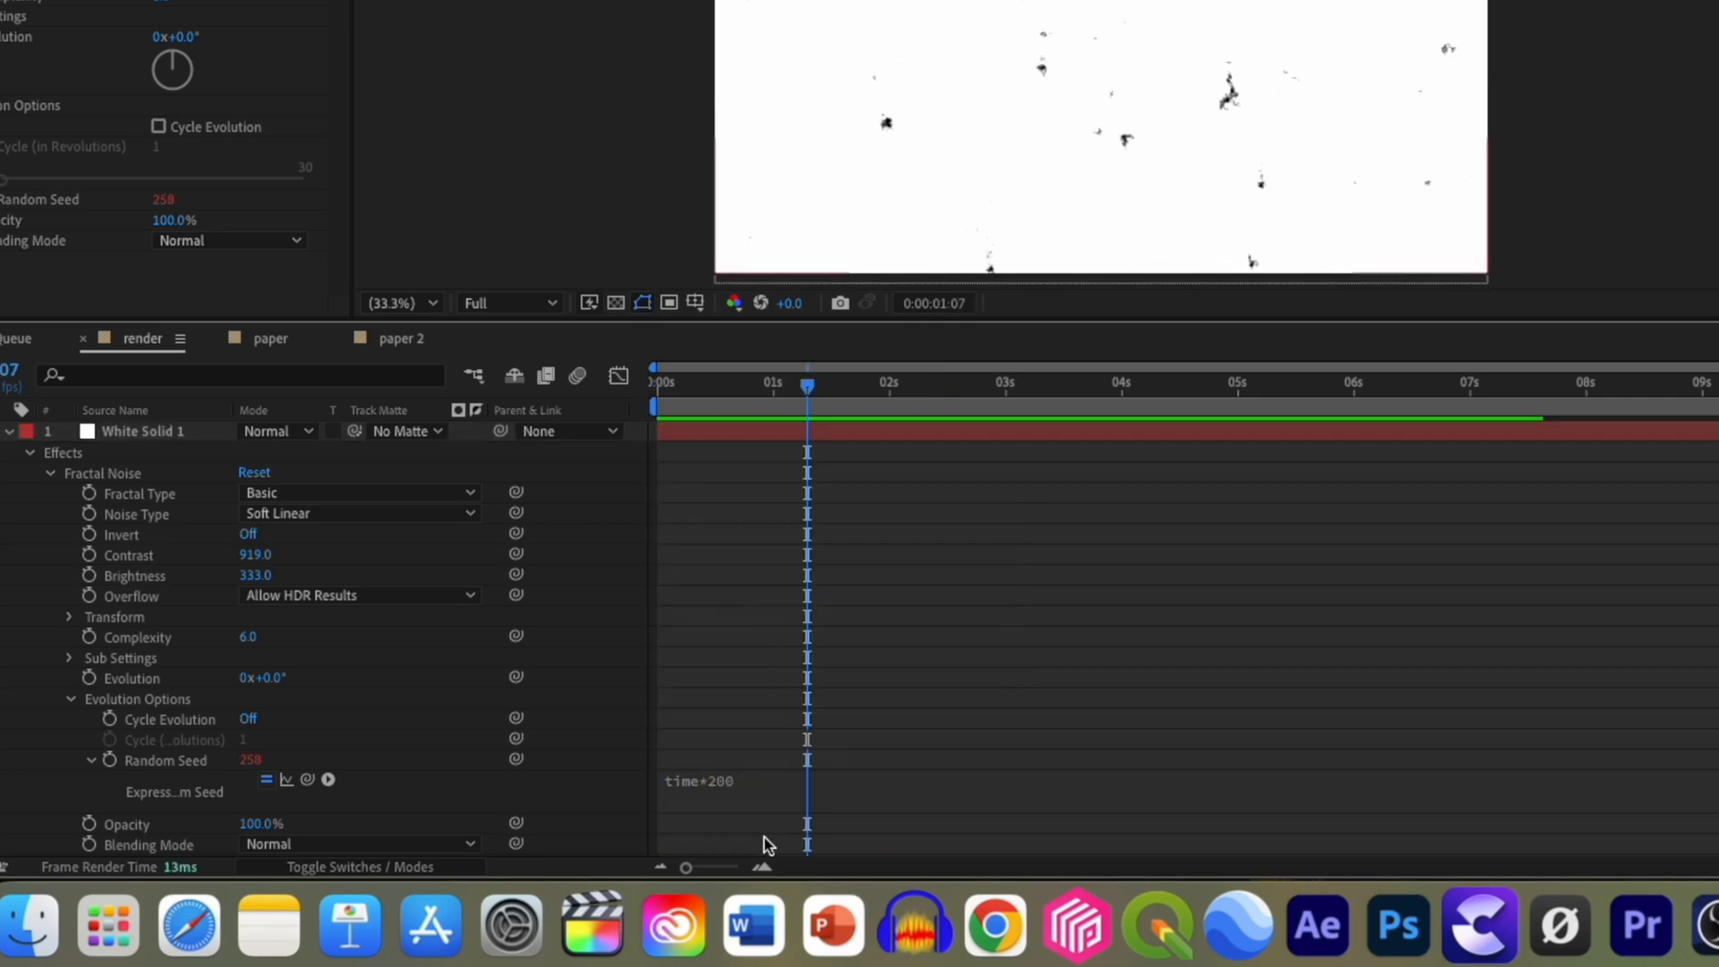
# Step: Change the Random Seed expression to time*10 and preview the slower speck flicker
pyautogui.click(748, 797)
pyautogui.click(807, 785)
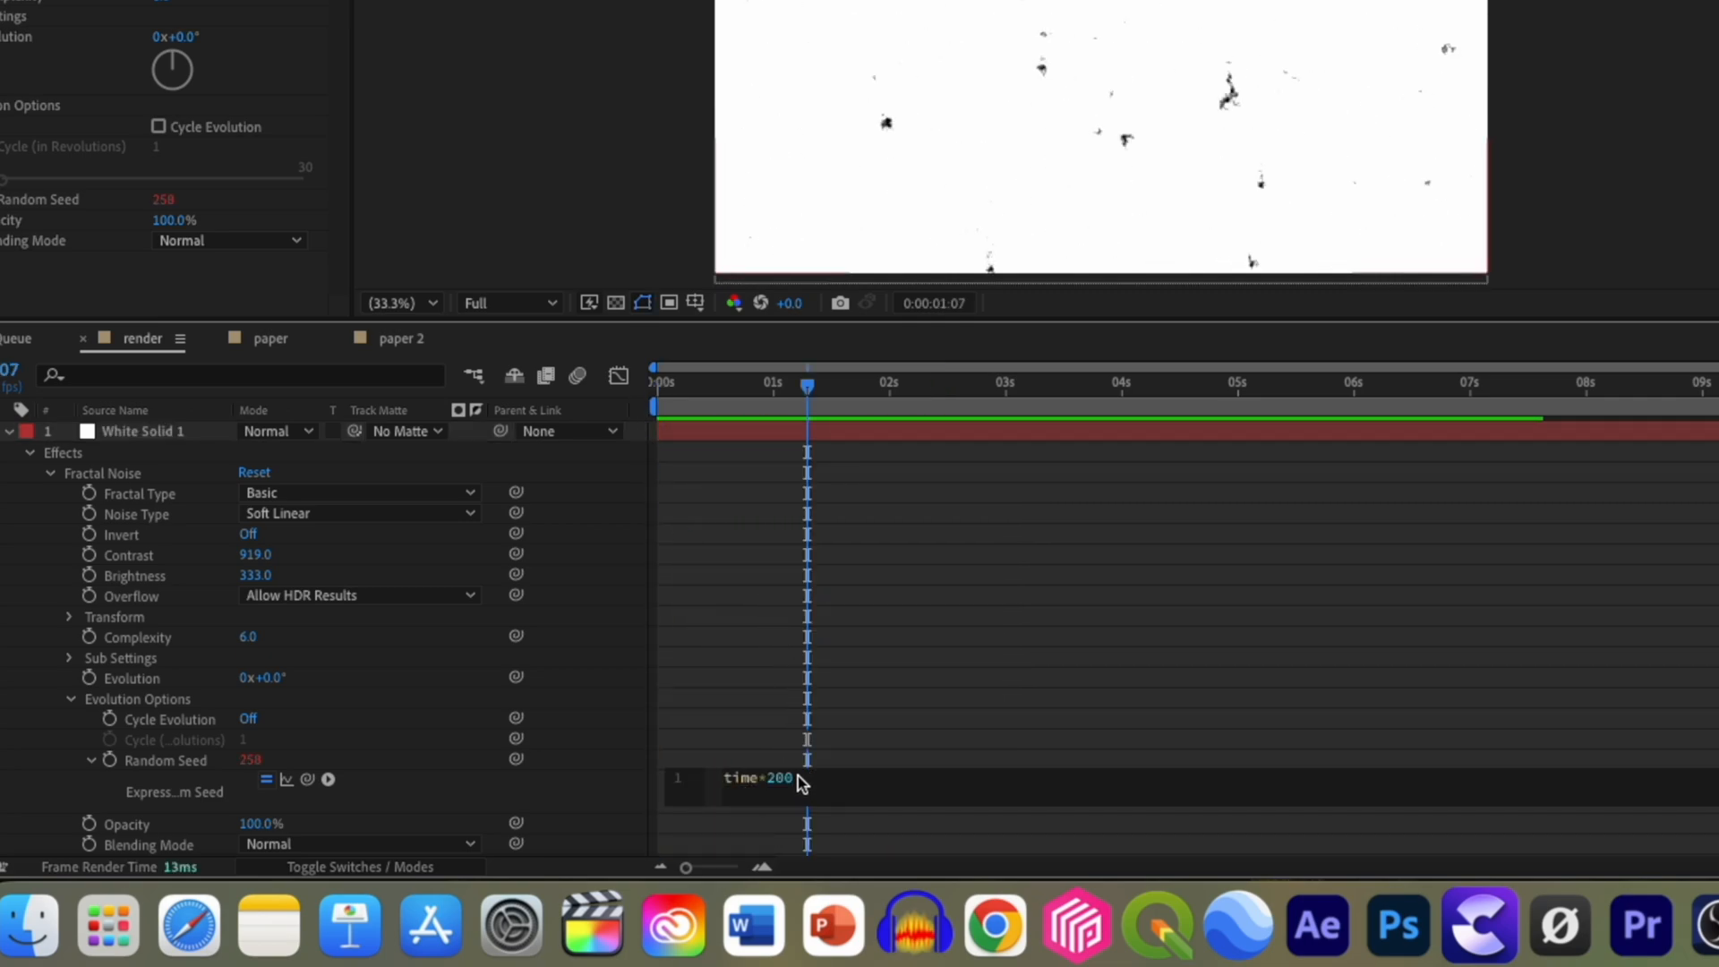
pyautogui.press('BackSpace')
pyautogui.write('10')
pyautogui.click(632, 792)
pyautogui.press('space')
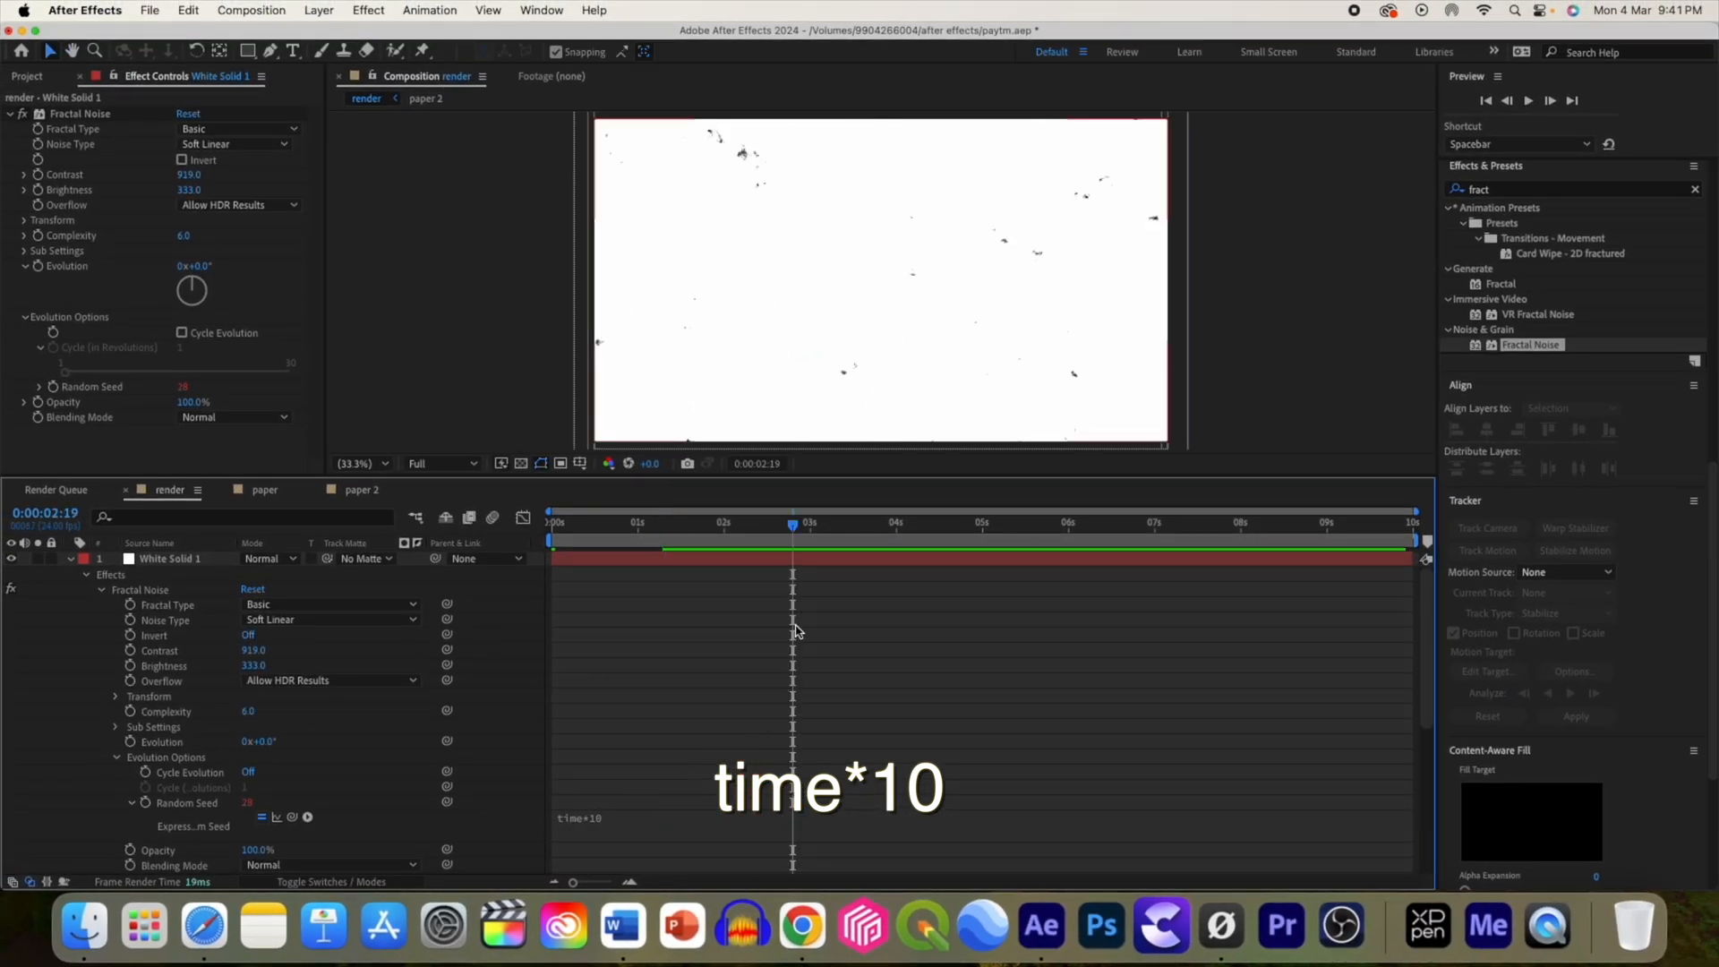
# Step: Raise the Fractal Noise brightness to 419 for sparser specks and preview the result
pyautogui.moveTo(179, 196); pyautogui.dragTo(190, 192)
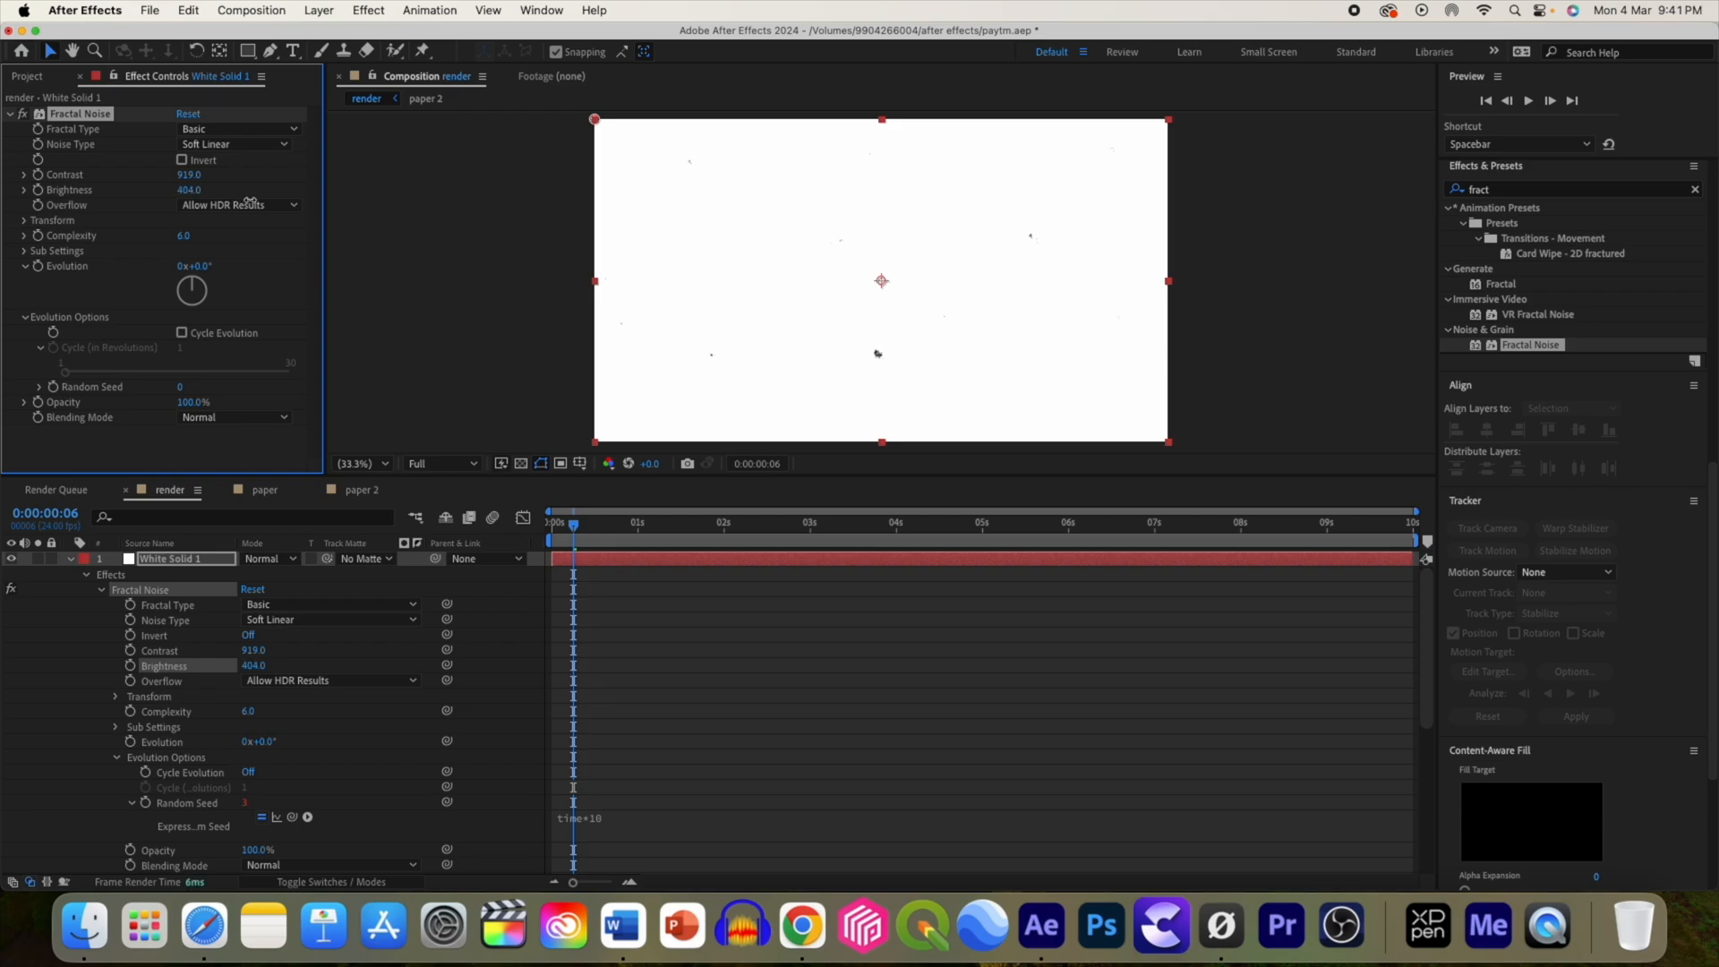
pyautogui.moveTo(250, 201); pyautogui.dragTo(260, 202)
pyautogui.press('space')
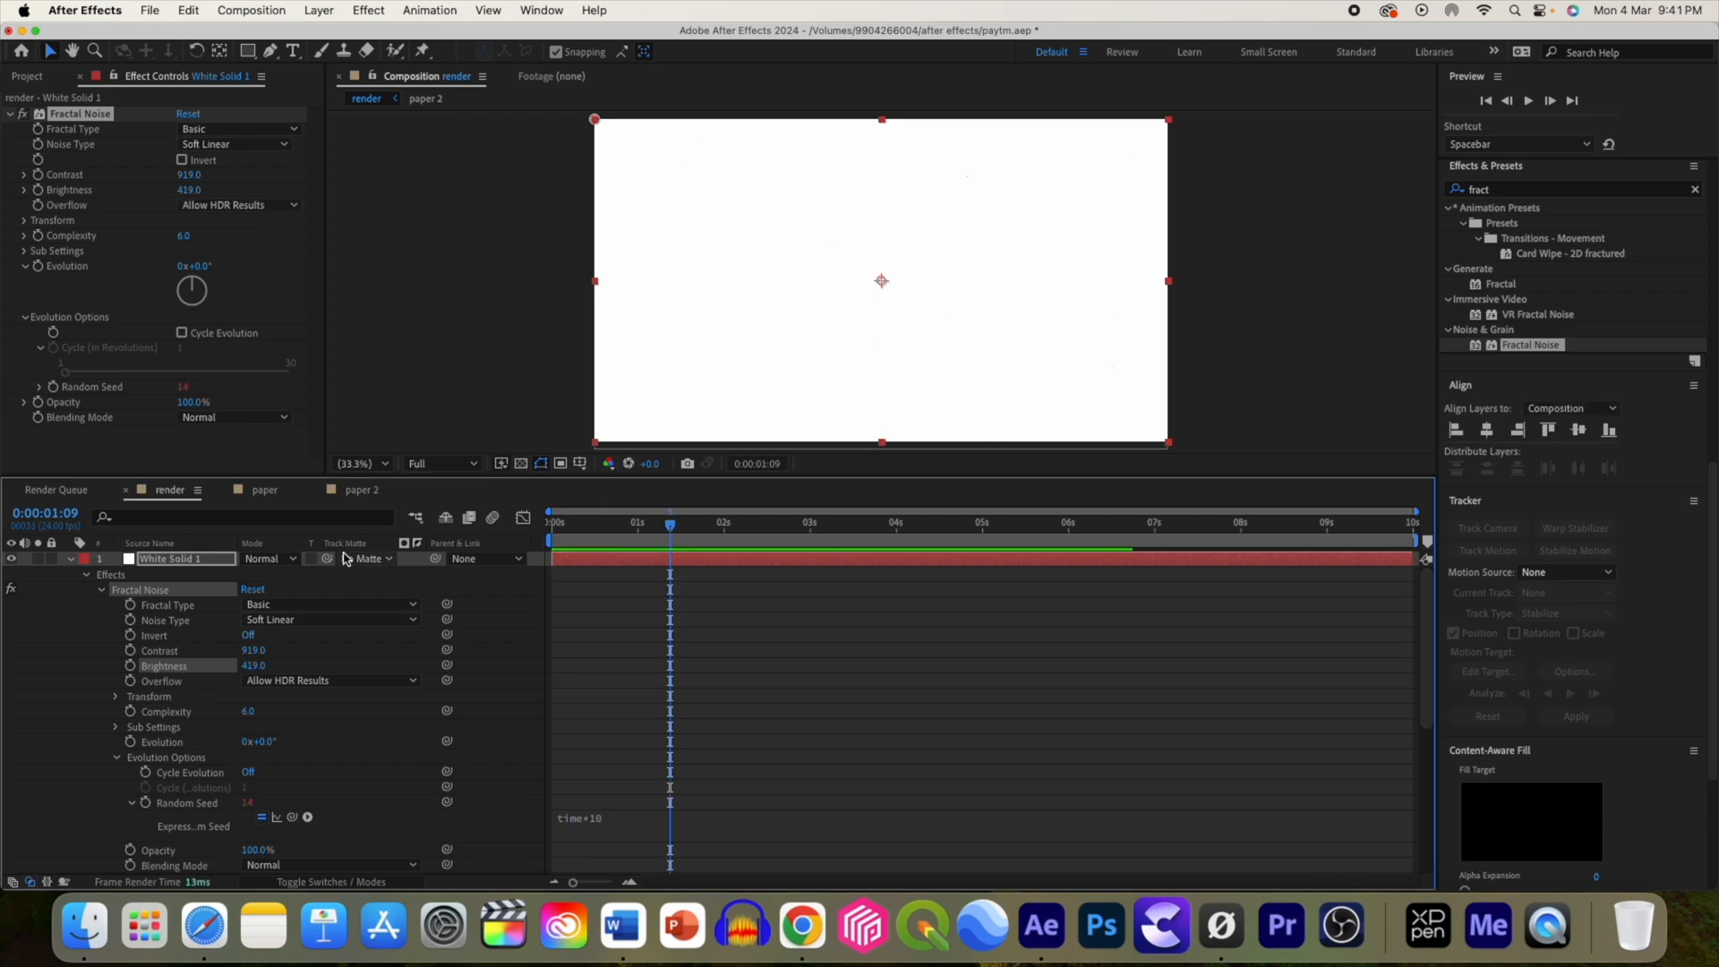
# Step: Duplicate the white noise solid and apply the Invert effect to the upper copy
pyautogui.click(72, 559)
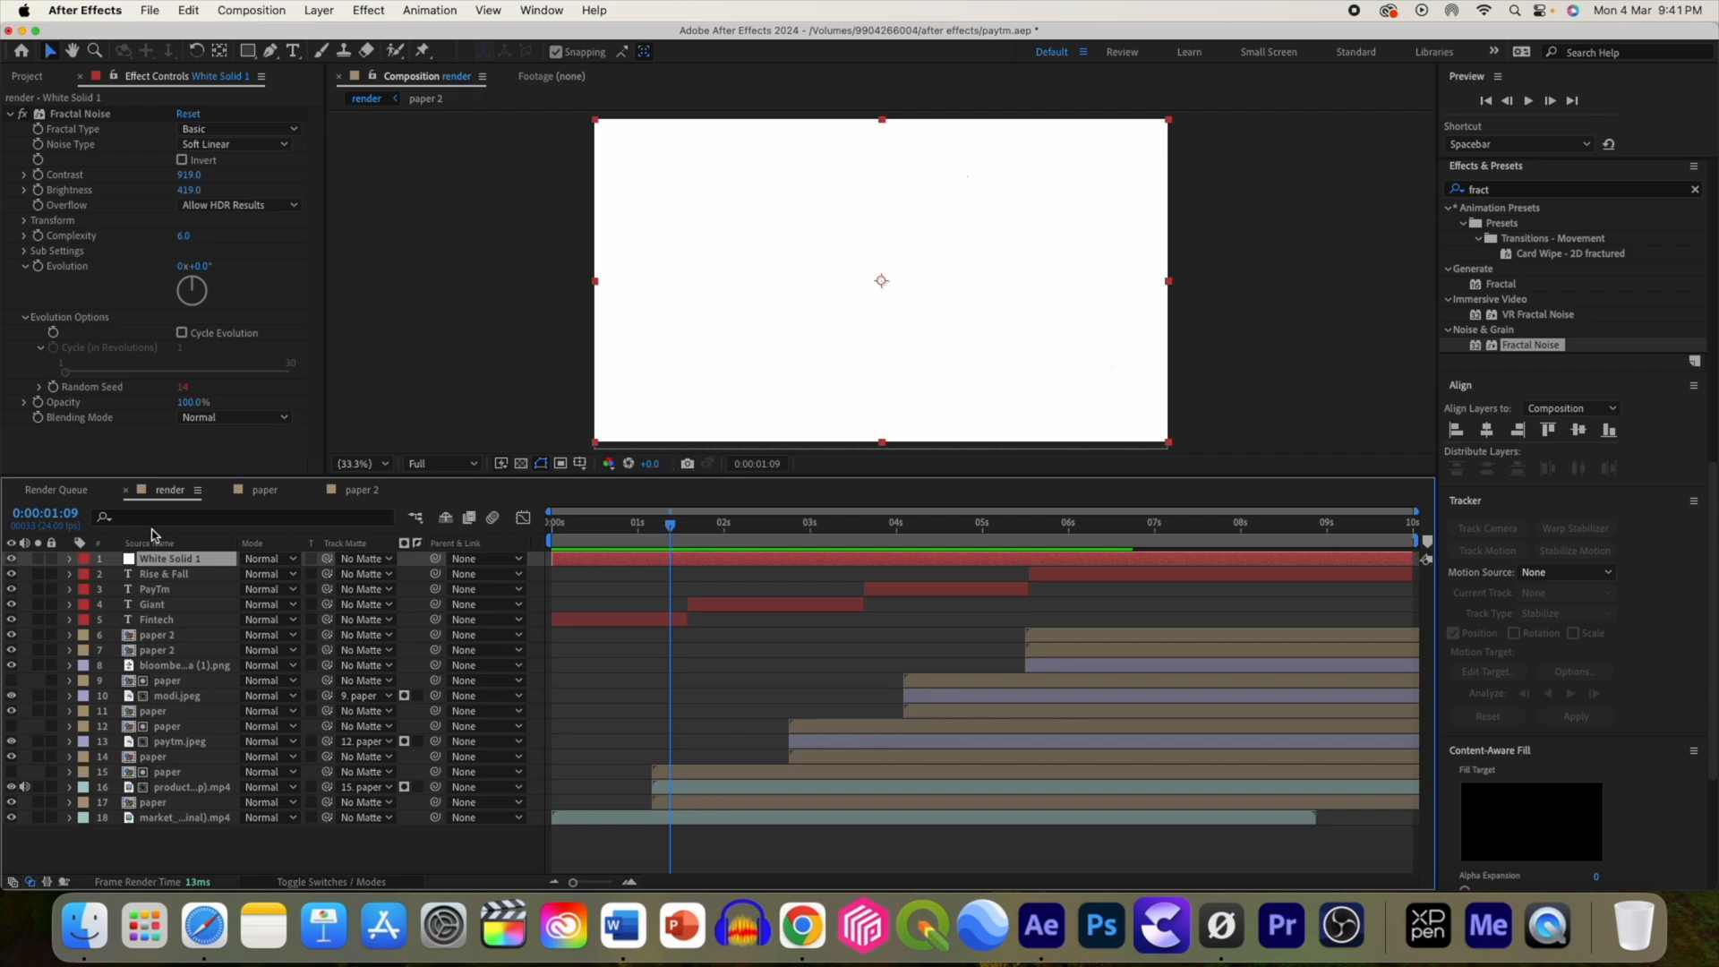
pyautogui.press('super+d')
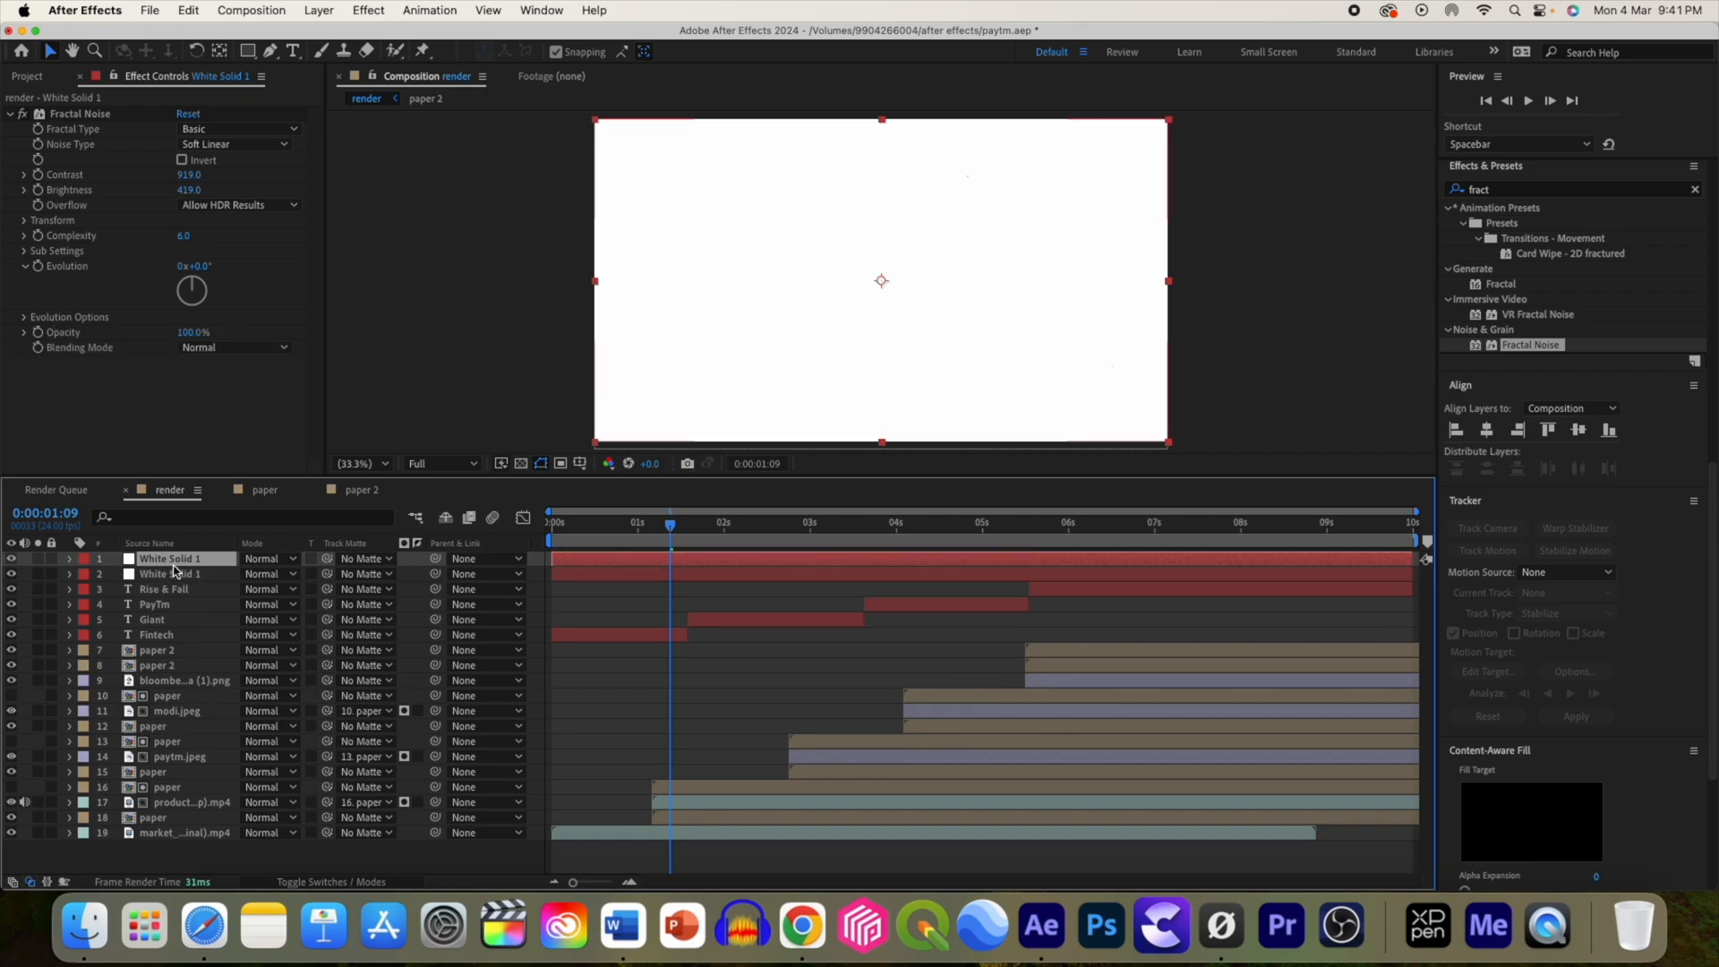
pyautogui.click(1442, 186)
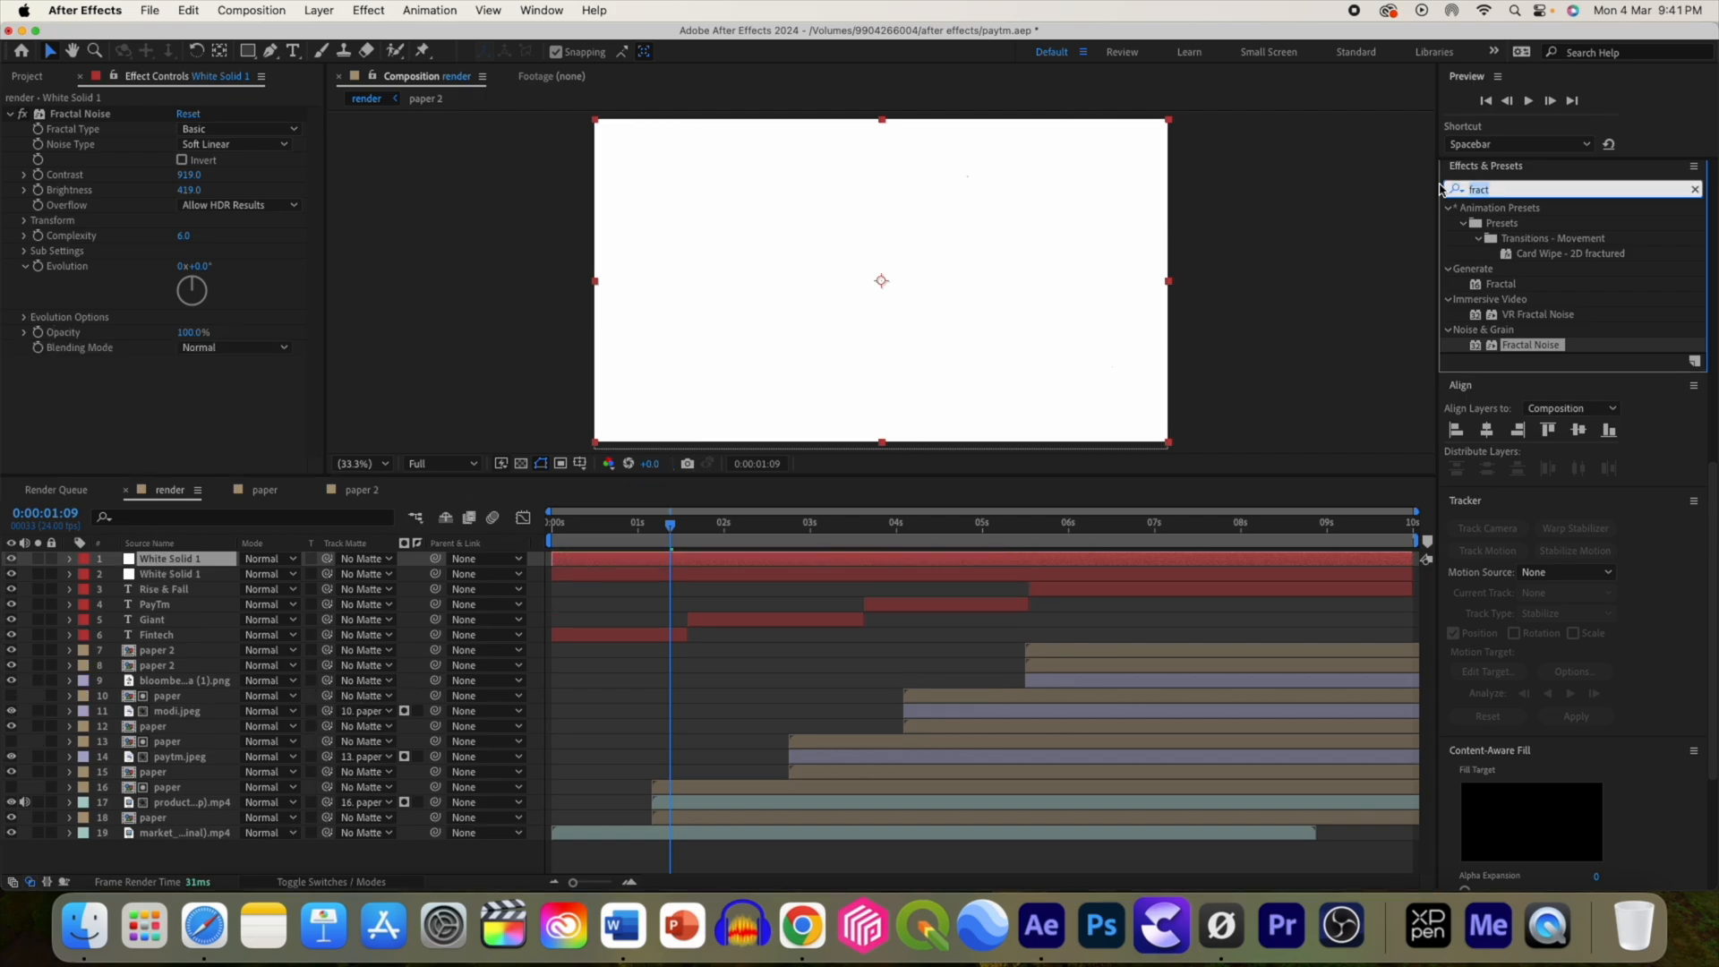
pyautogui.write('inver')
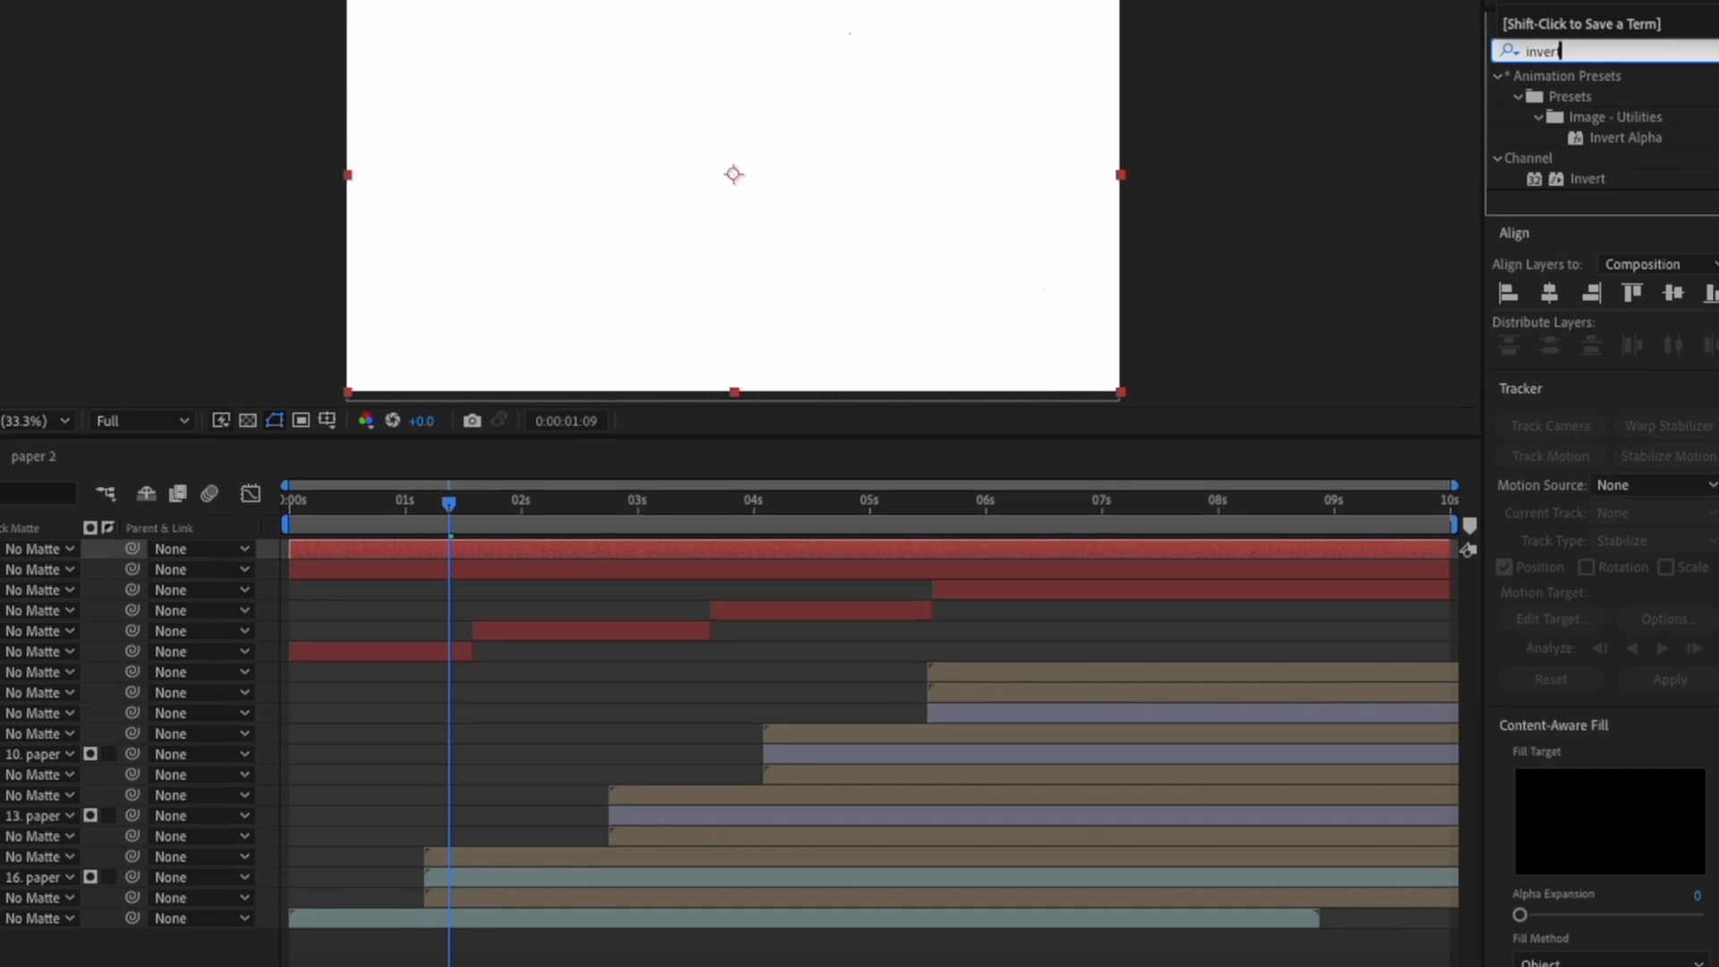
pyautogui.write('t')
pyautogui.moveTo(1586, 178); pyautogui.dragTo(607, 548)
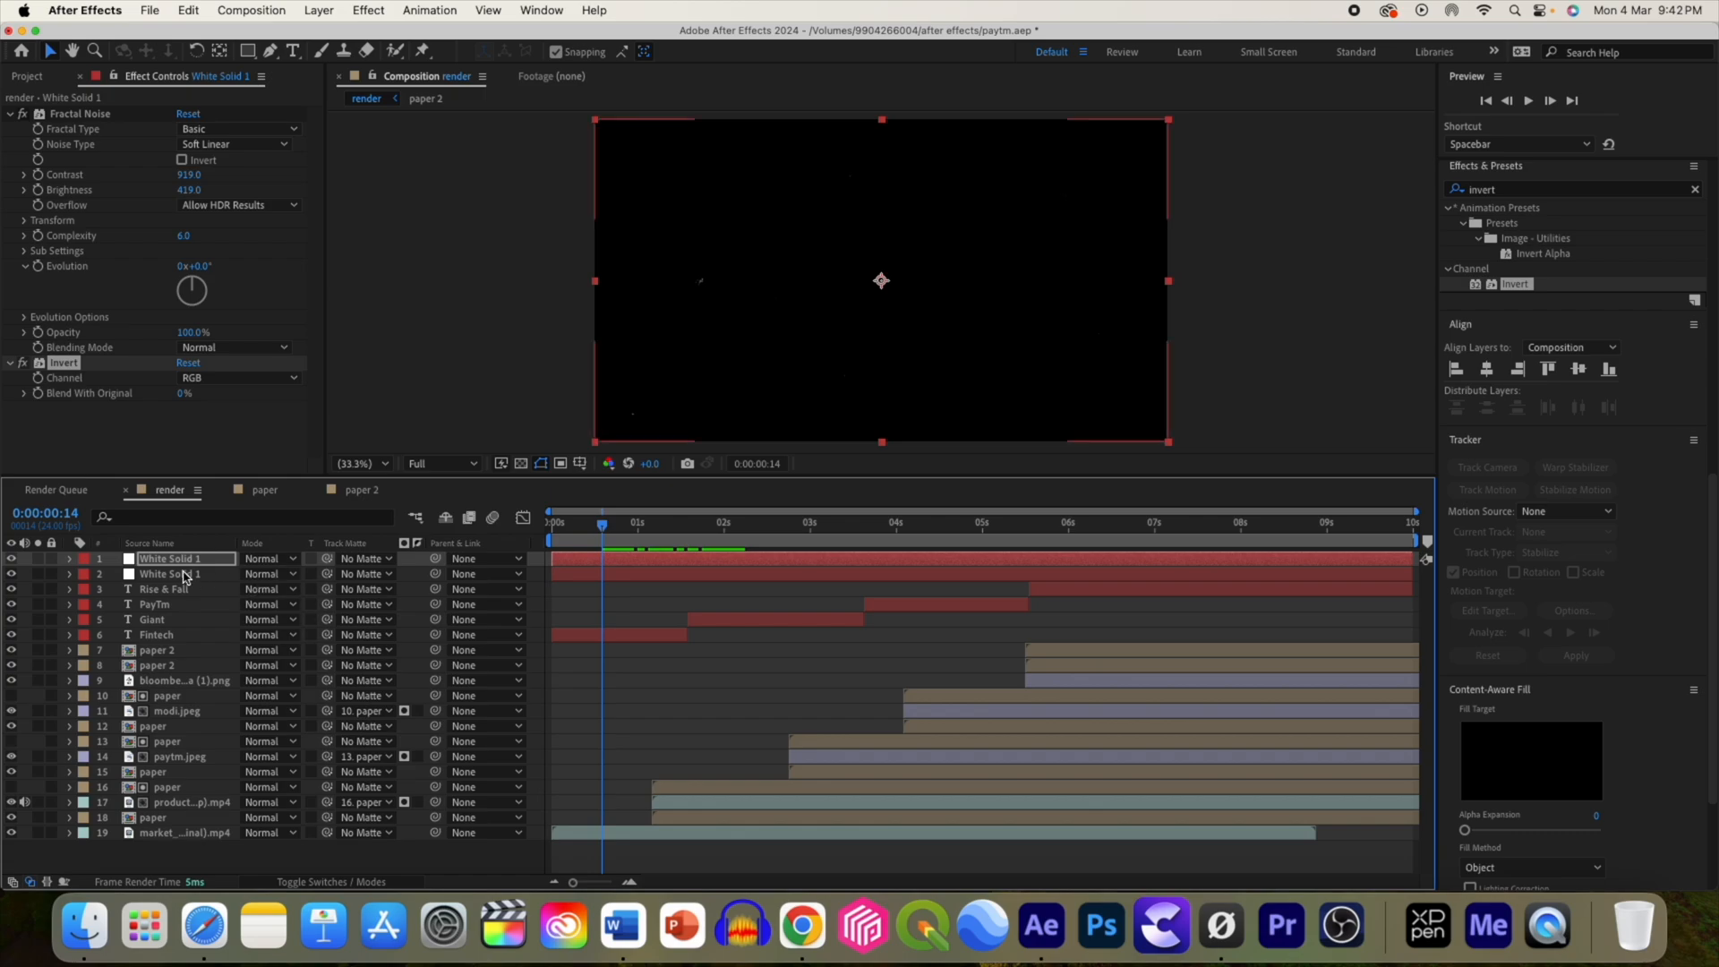
# Step: Set the inverted upper solid's blending mode to Add and the lower solid's to Multiply, and preview the composition
pyautogui.click(265, 559)
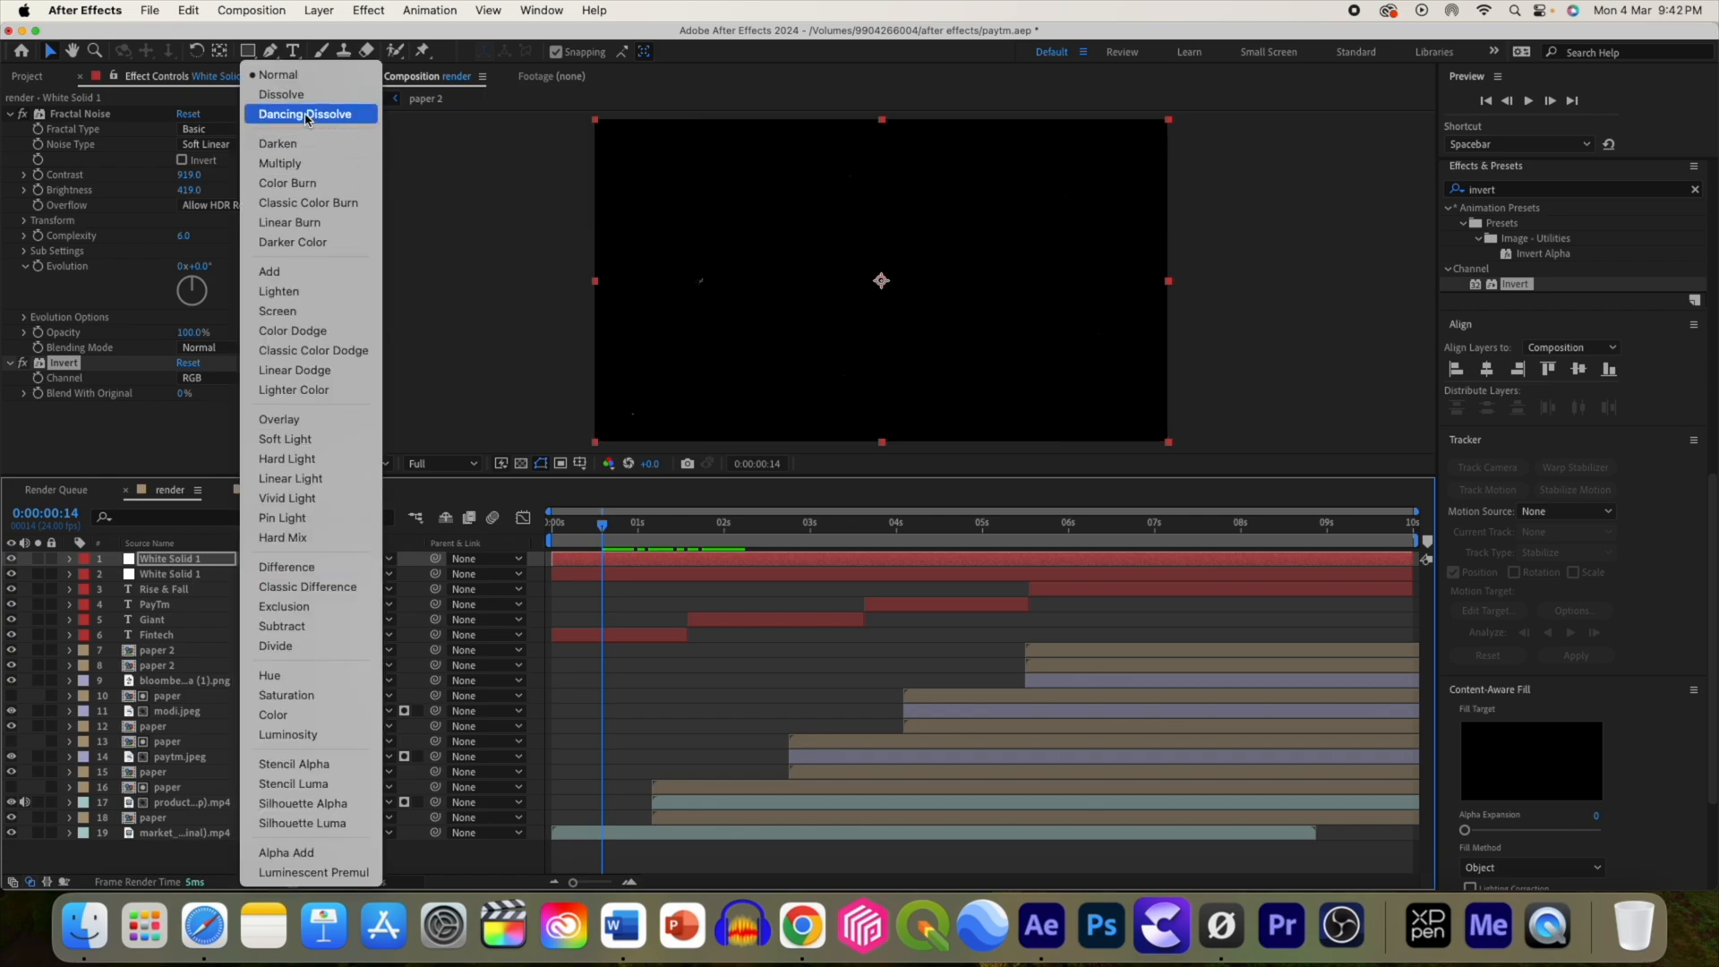
pyautogui.click(295, 272)
pyautogui.click(265, 573)
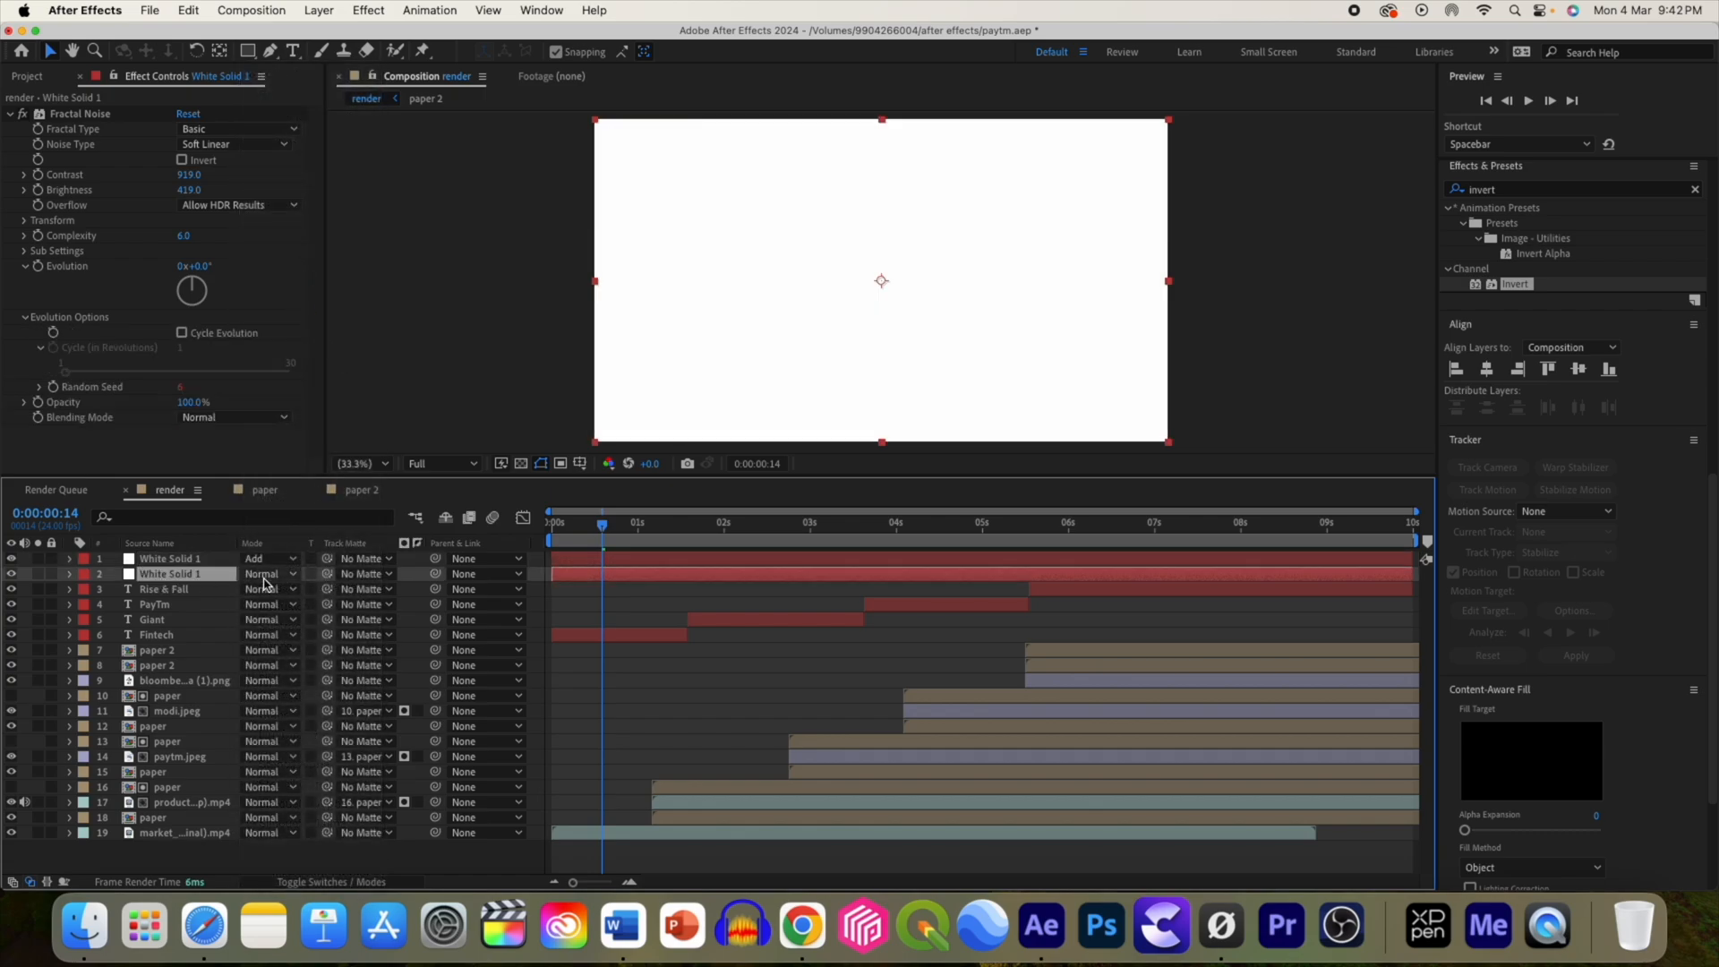
pyautogui.click(265, 573)
pyautogui.click(305, 165)
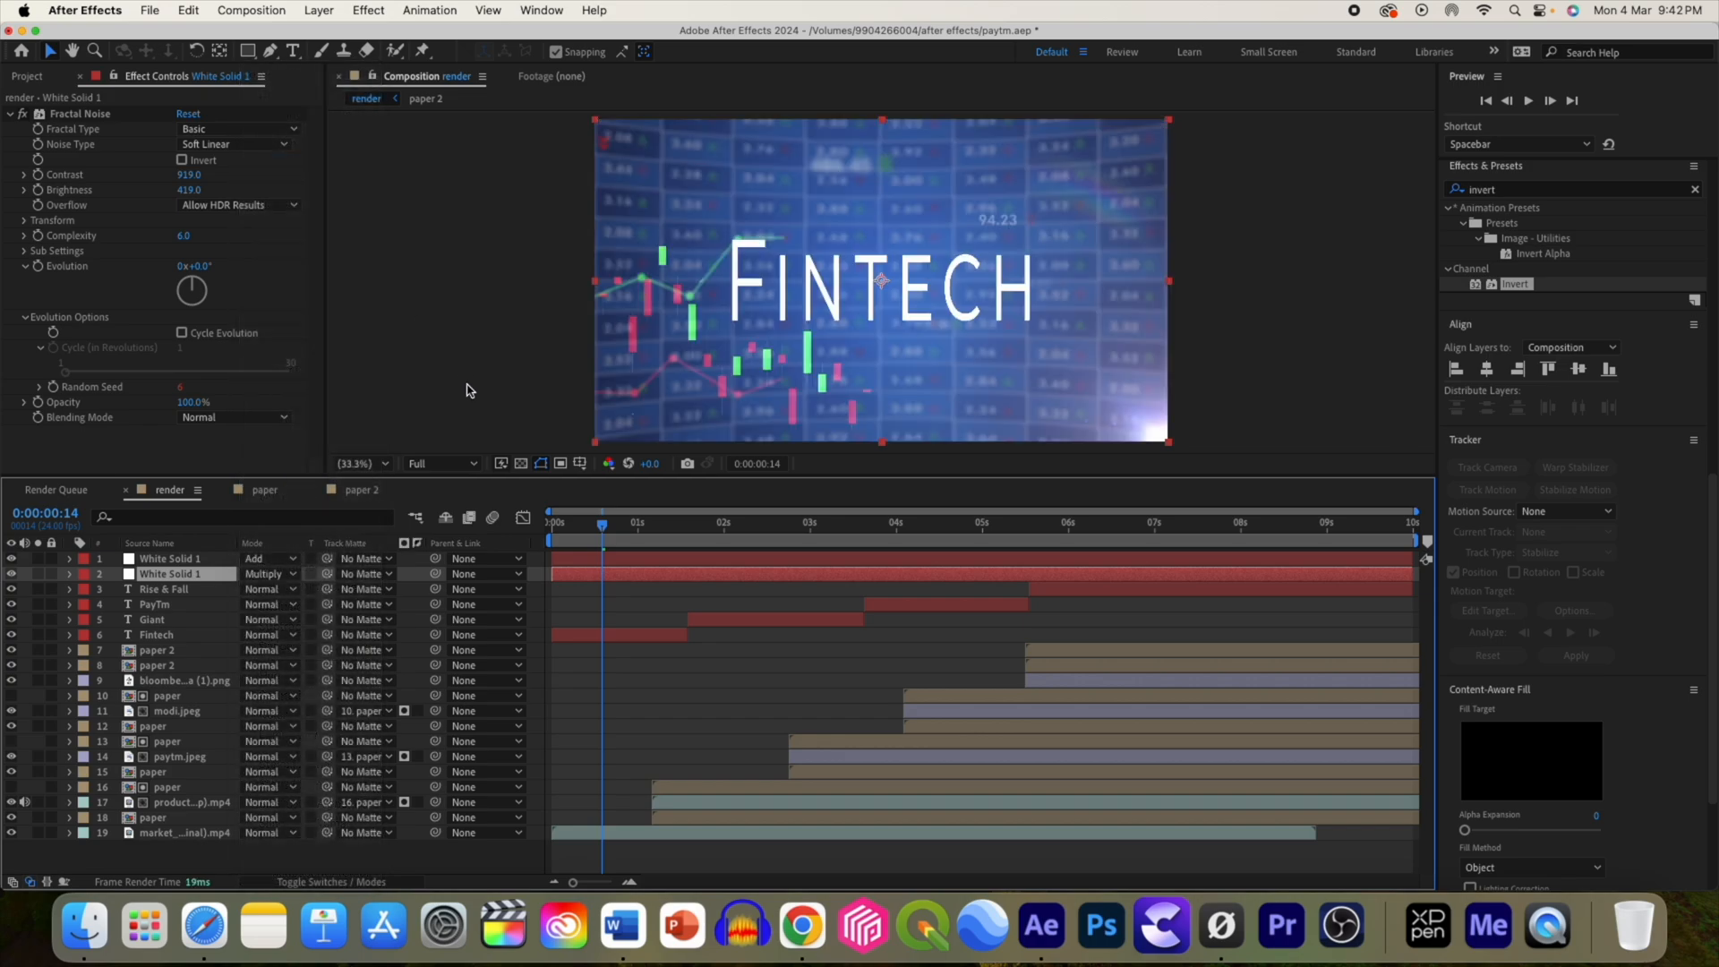
pyautogui.press('space')
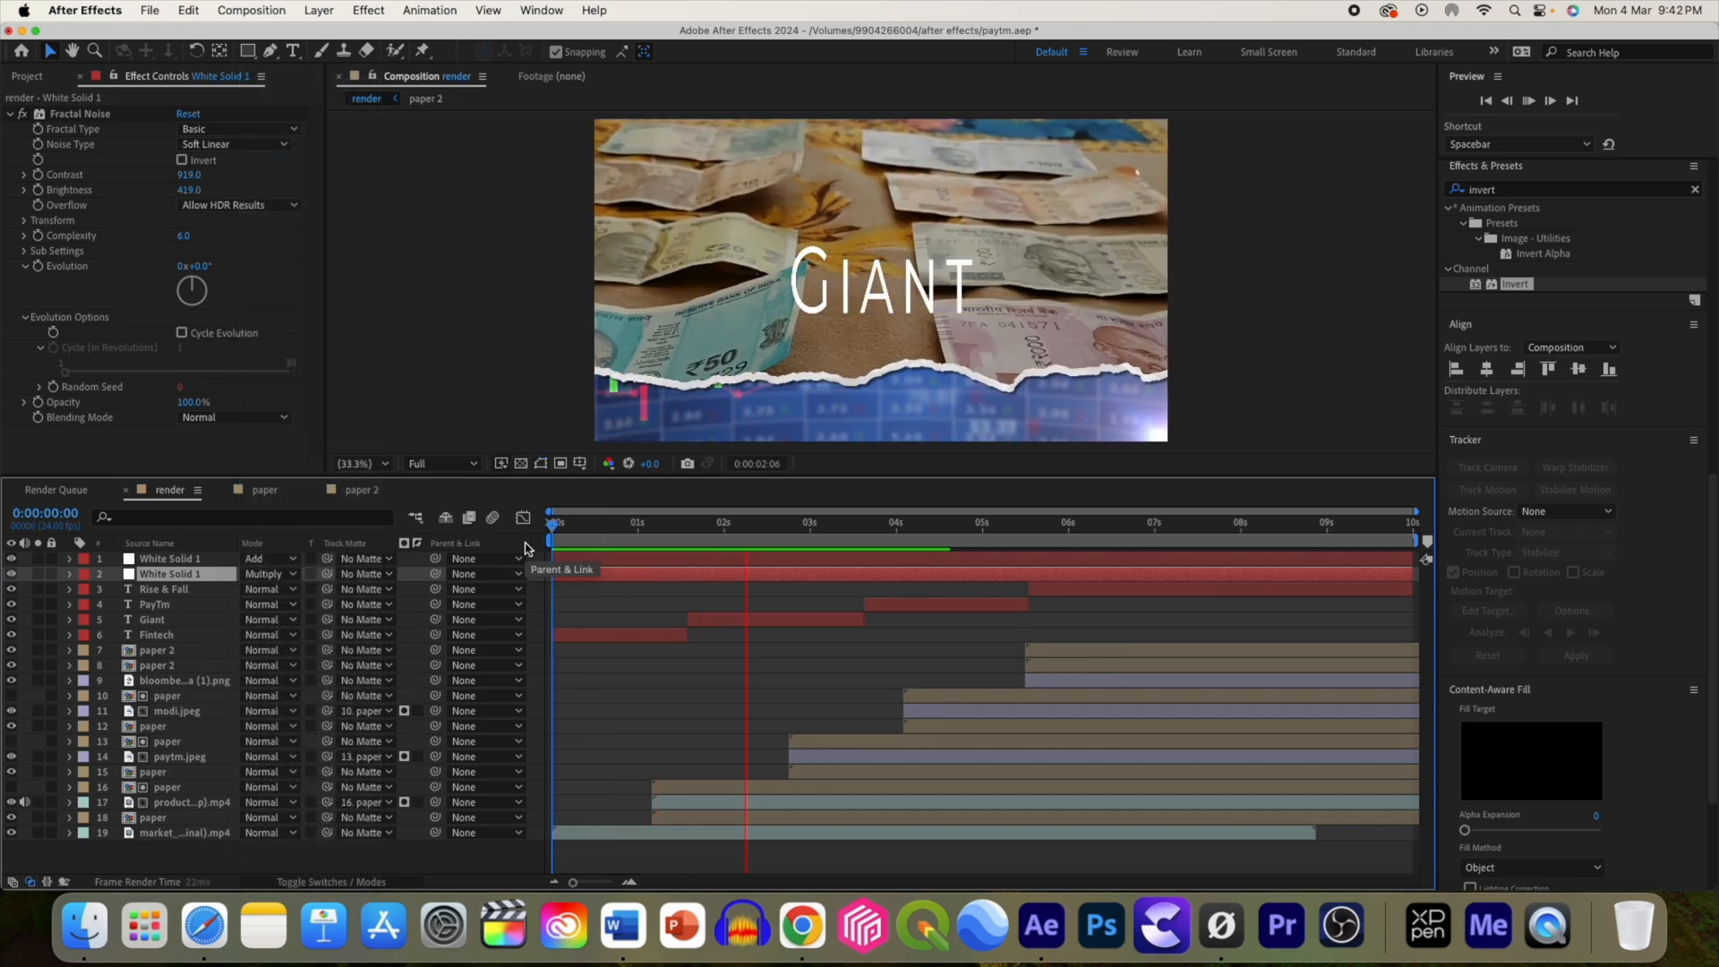
# Step: Stop the preview and add a new adjustment layer above all layers in the render composition
pyautogui.click(276, 867)
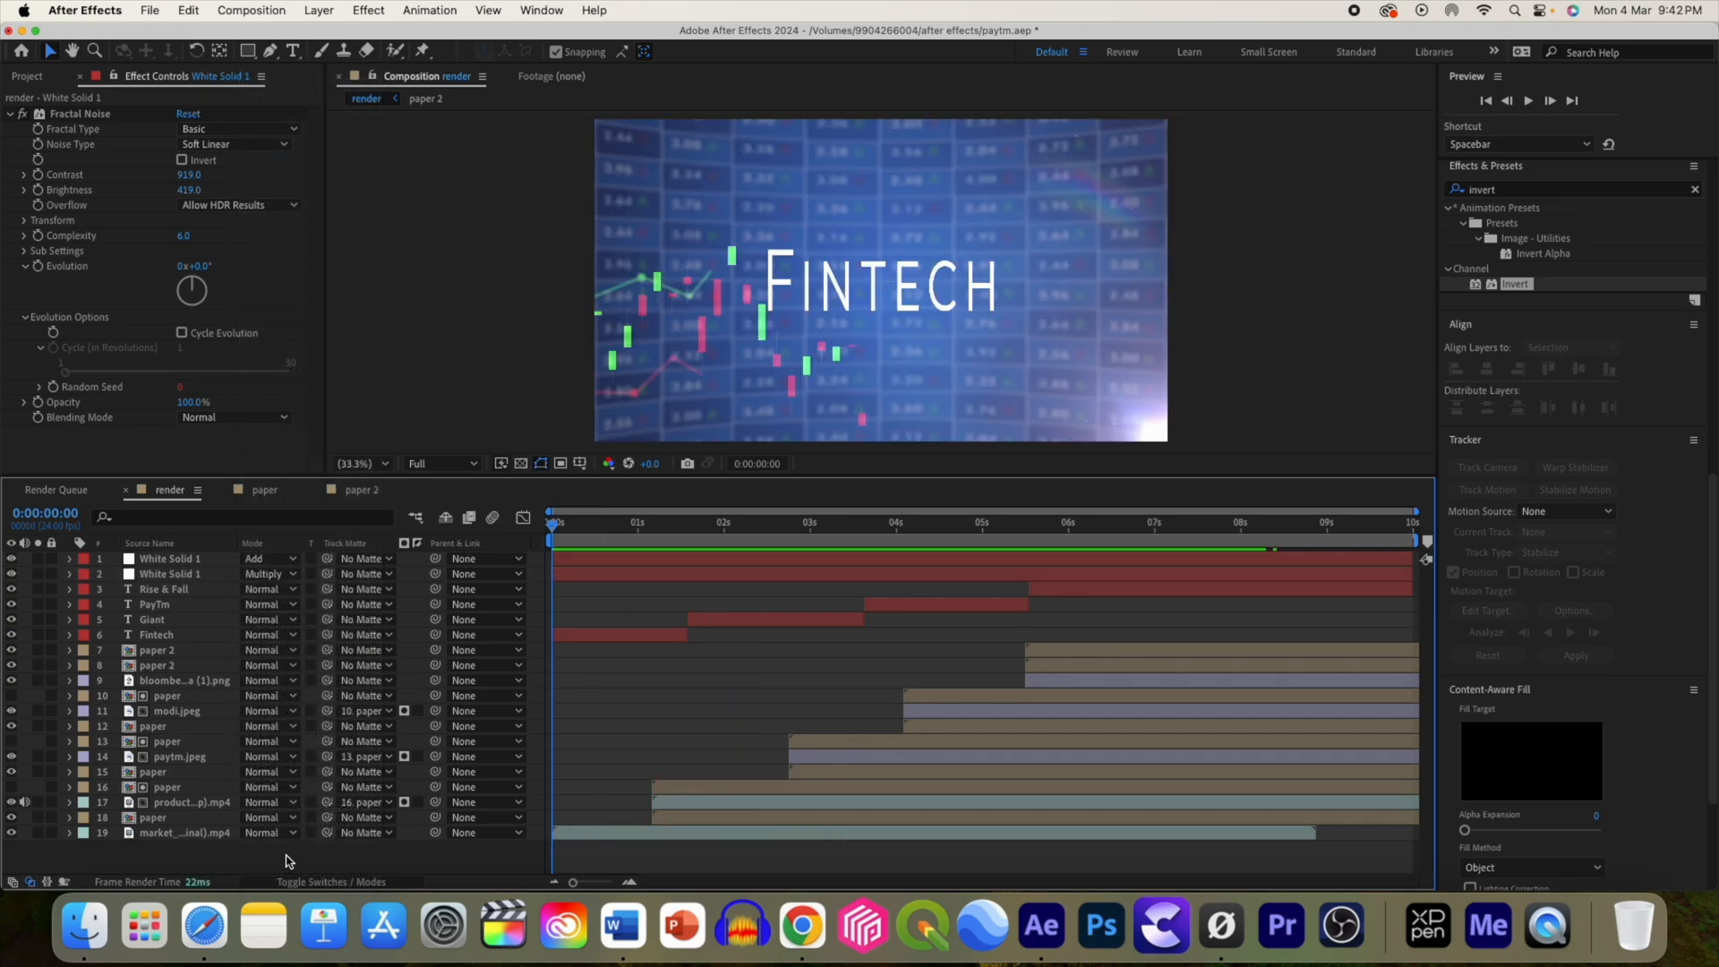
pyautogui.rightClick(287, 861)
pyautogui.moveTo(345, 662)
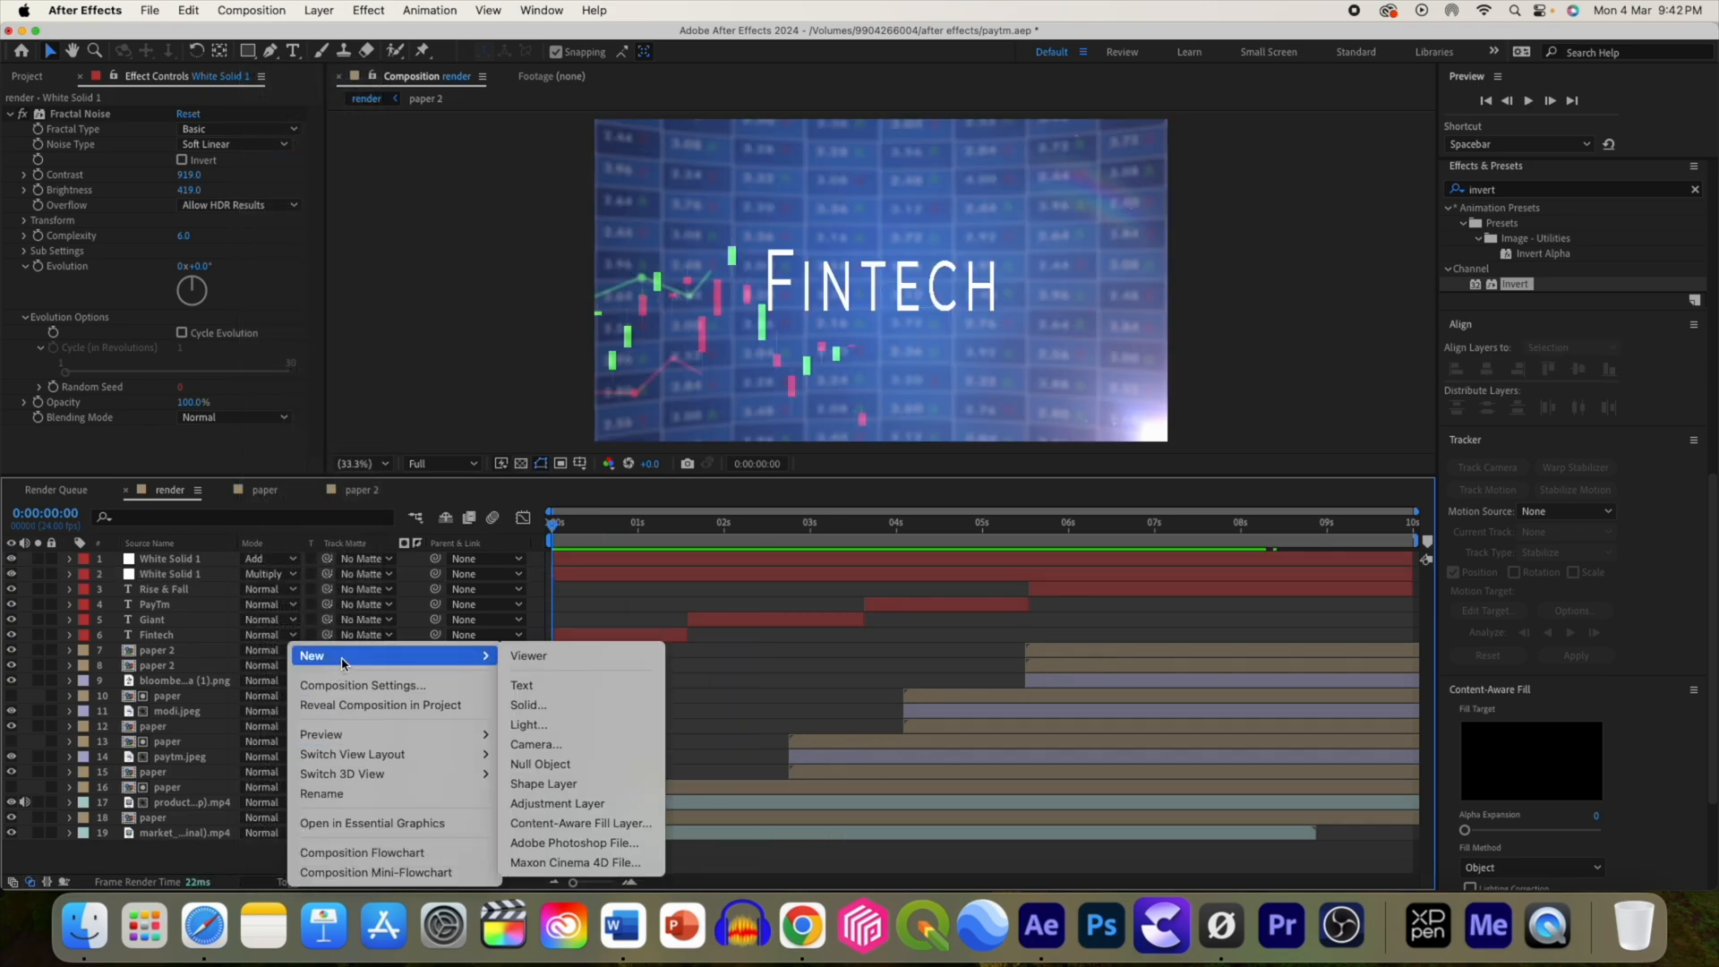
pyautogui.click(573, 803)
# Step: Apply Posterize Time to the adjustment layer with a frame rate of 12 and preview the composition from the start
pyautogui.click(1511, 191)
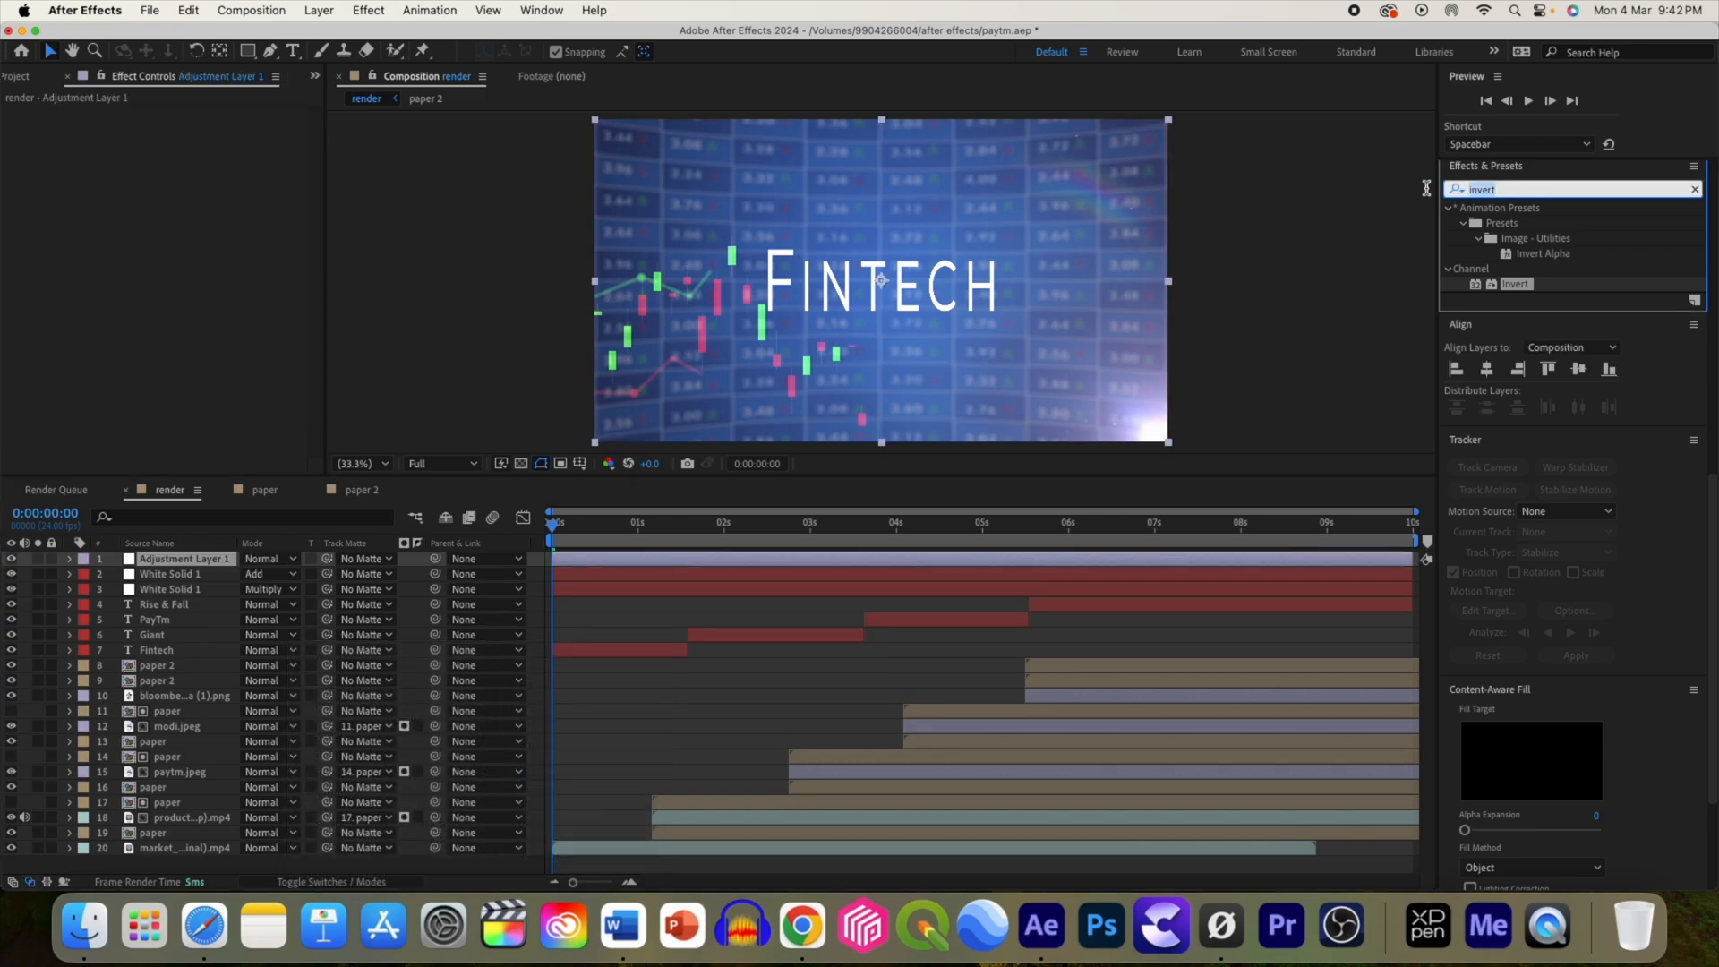
pyautogui.write('poster')
pyautogui.moveTo(1518, 253); pyautogui.dragTo(592, 239)
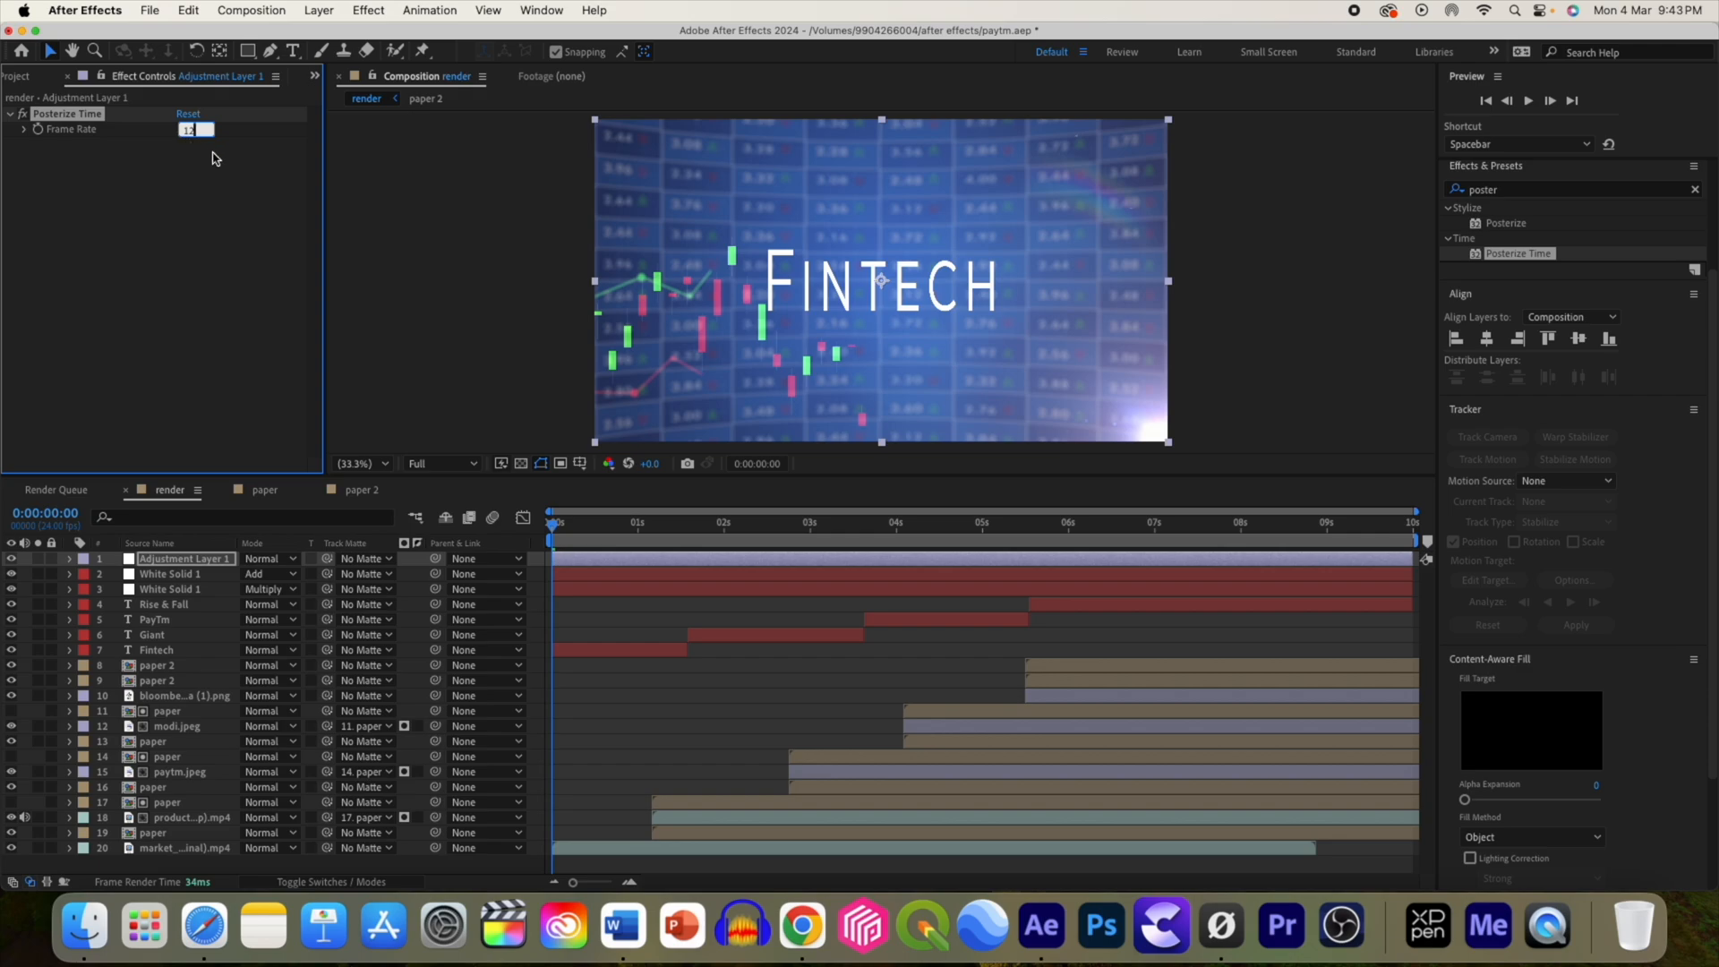
pyautogui.click(553, 531)
pyautogui.press('space')
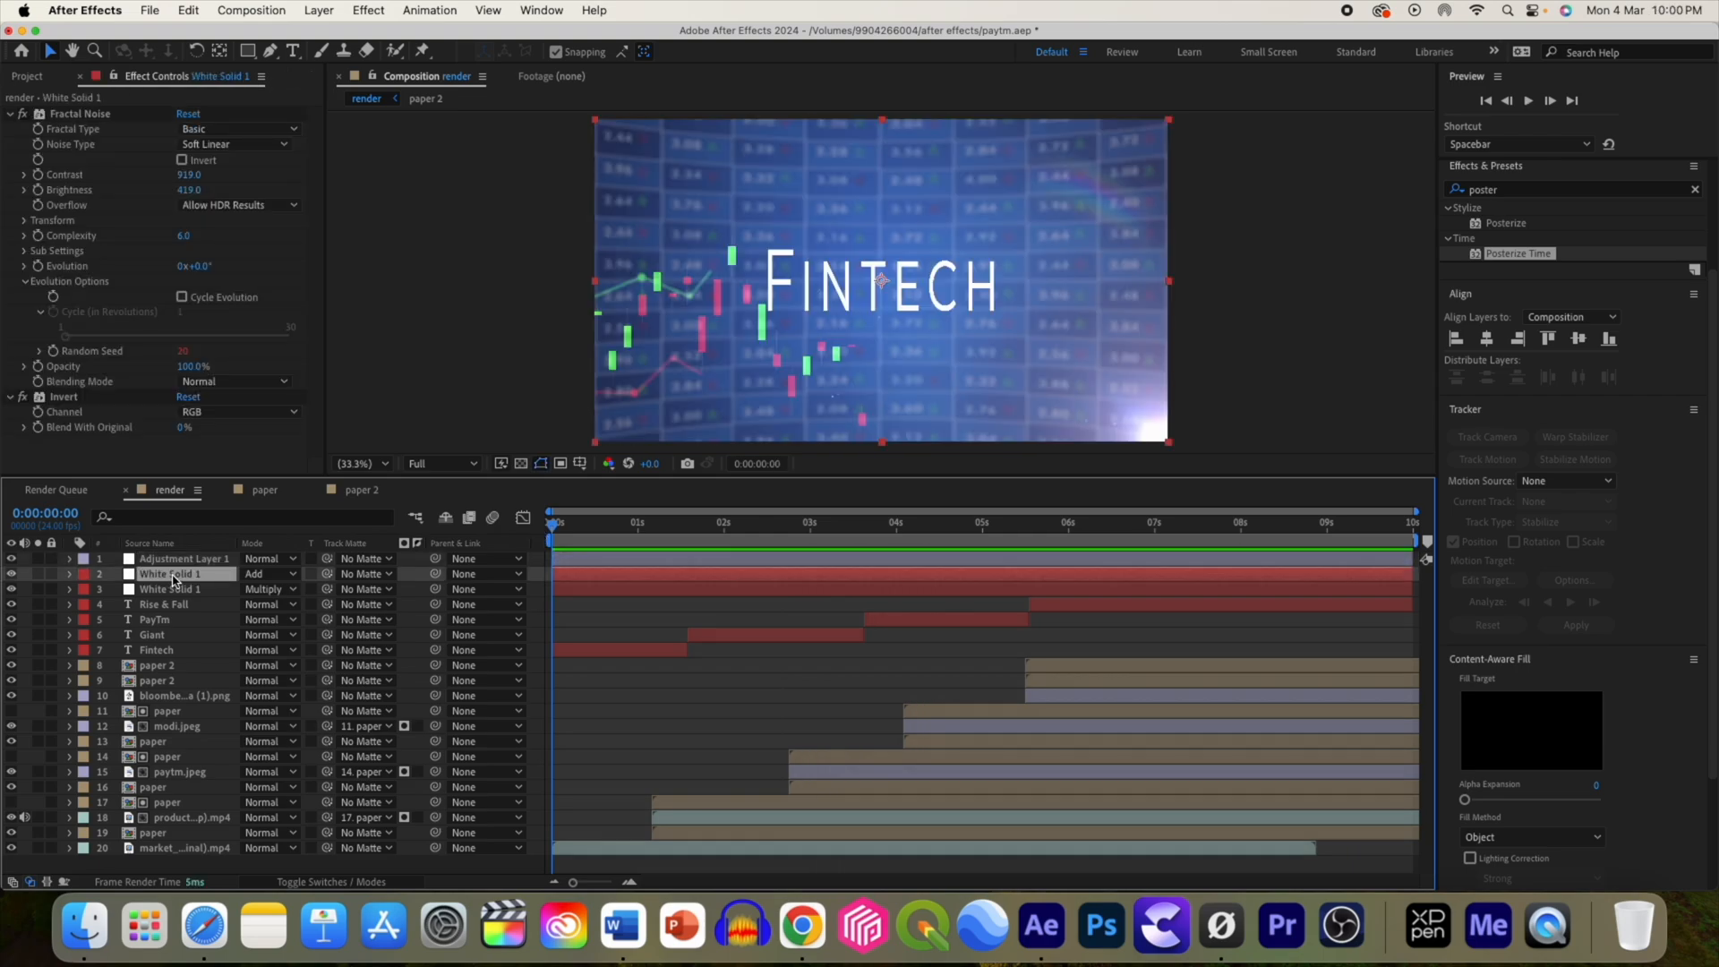
# Step: Examine the Random Seed expression on the inverted white solid and preview the composition
pyautogui.click(70, 575)
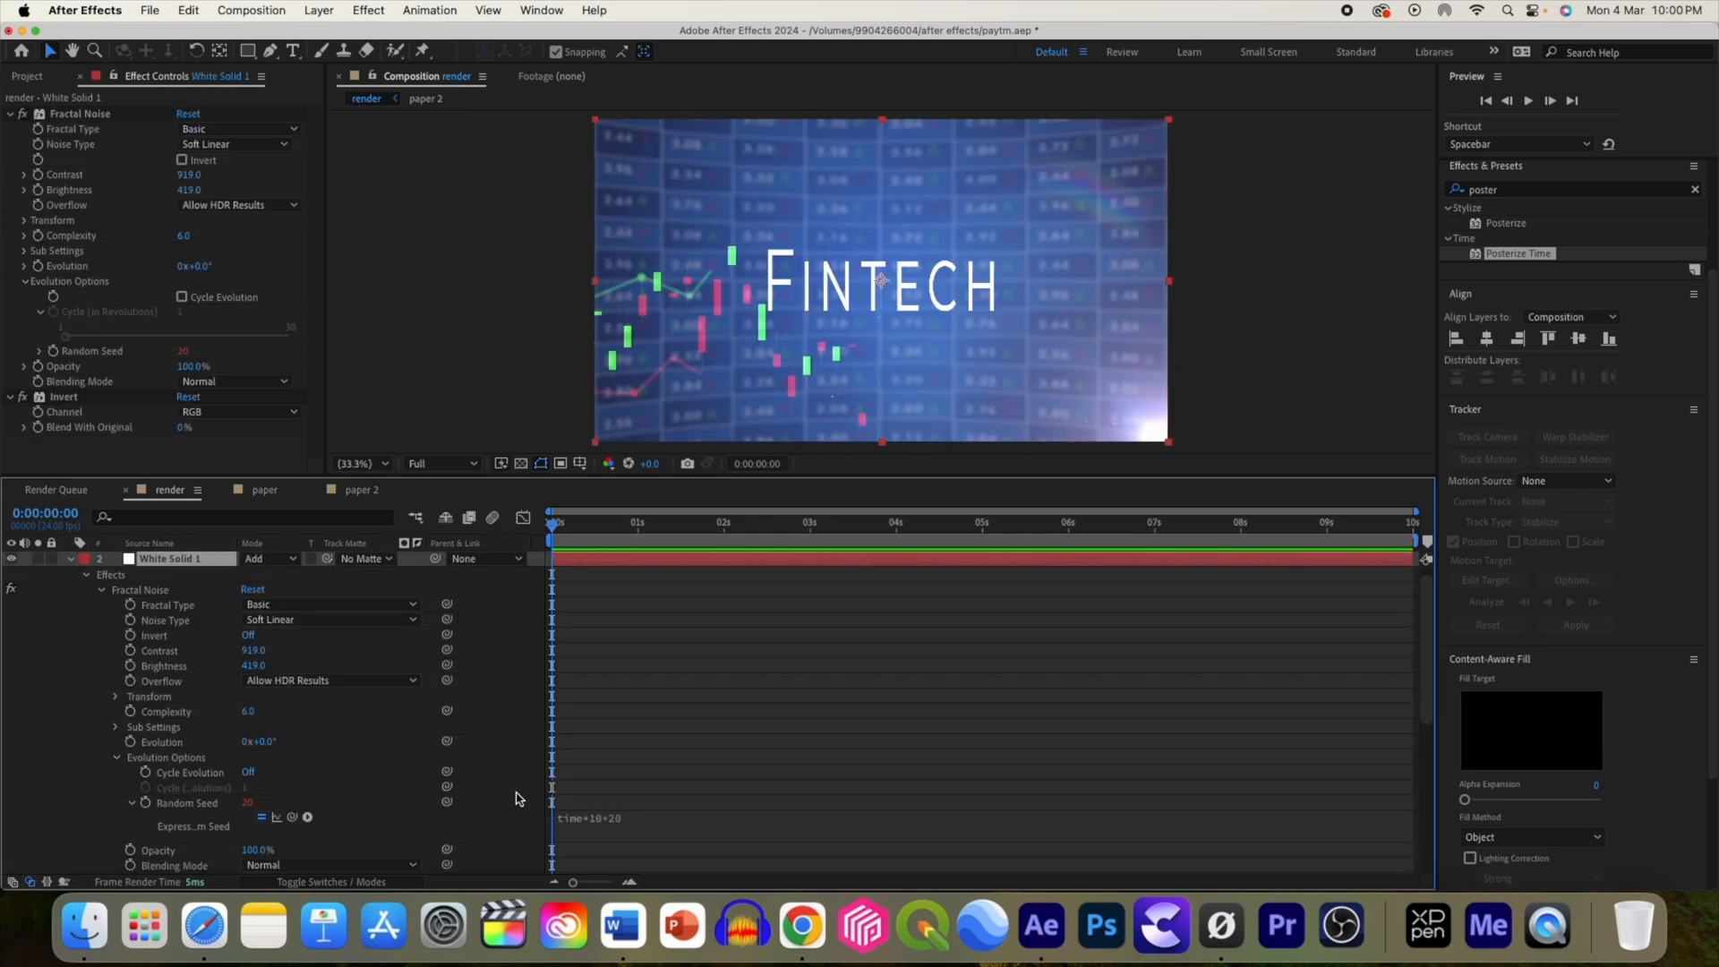
pyautogui.click(631, 816)
pyautogui.click(668, 817)
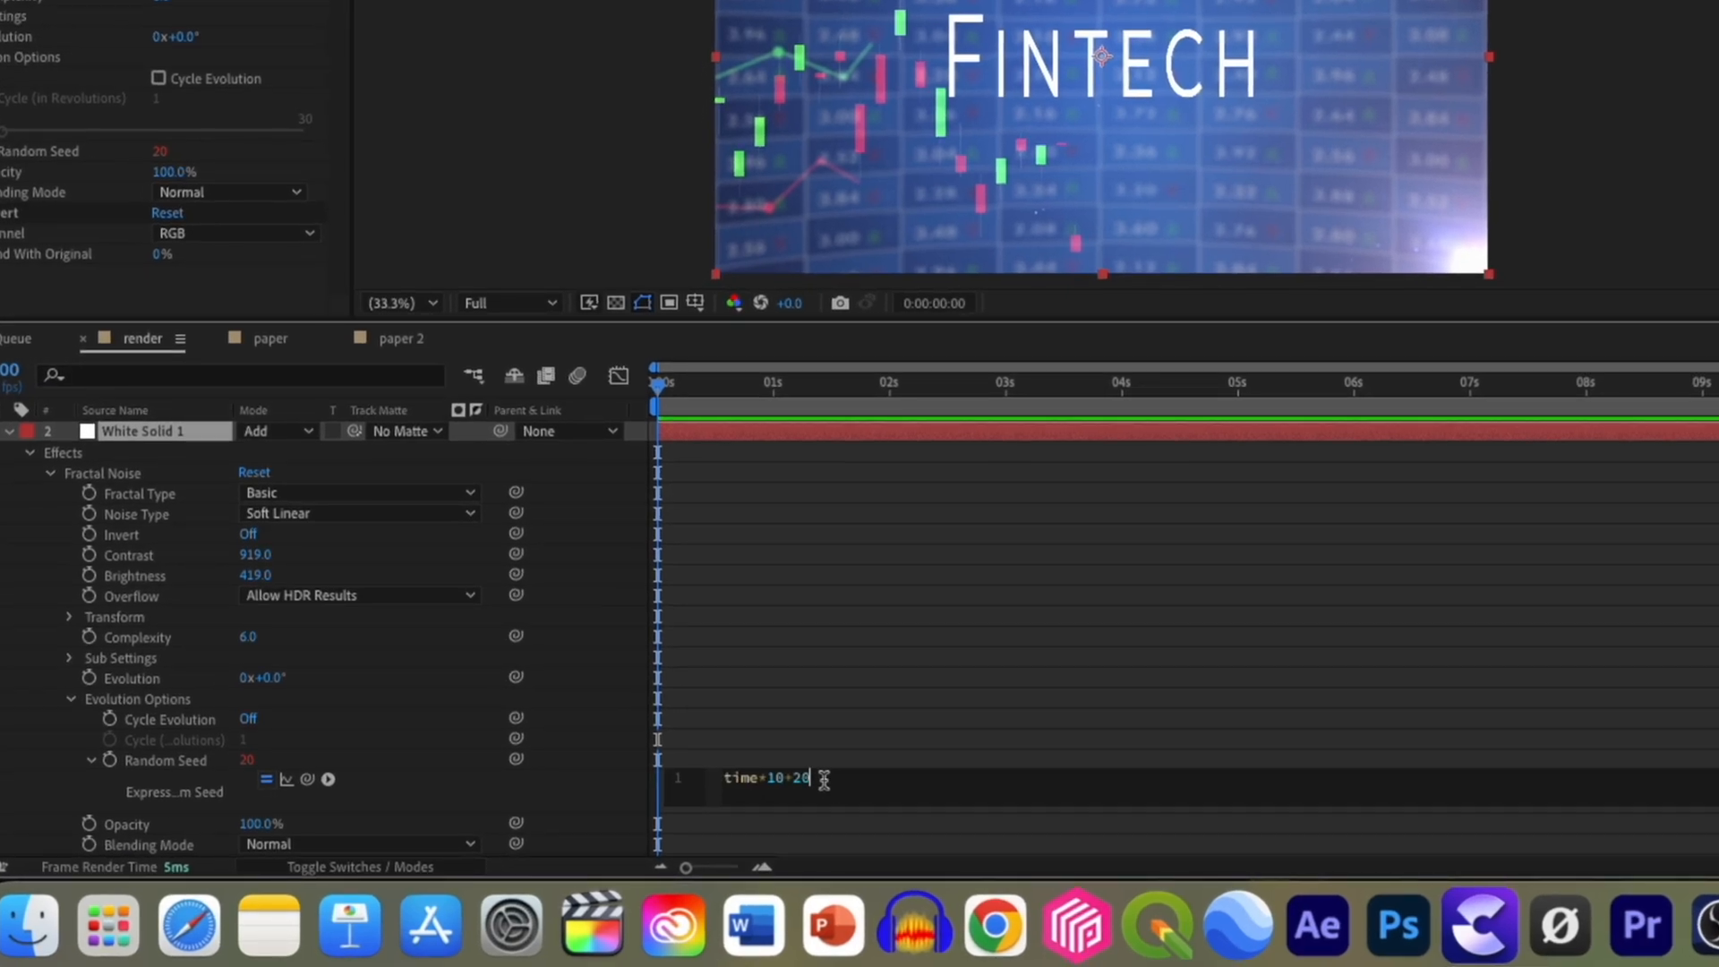
pyautogui.moveTo(812, 778); pyautogui.dragTo(677, 732)
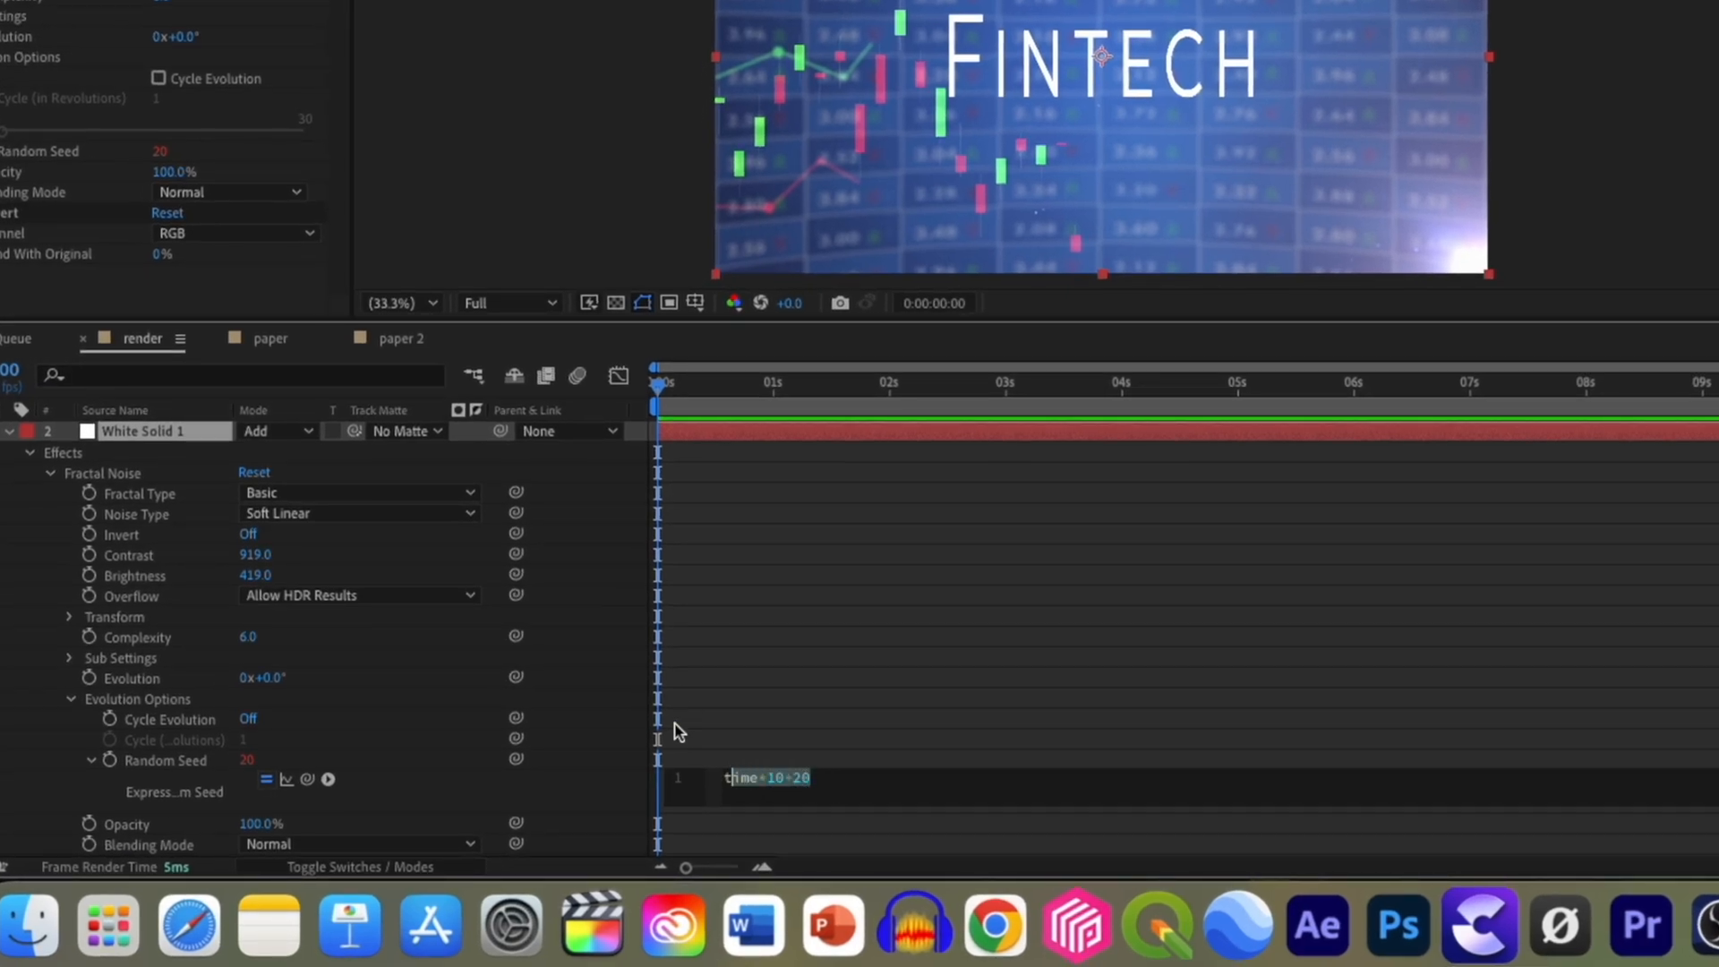
pyautogui.click(628, 778)
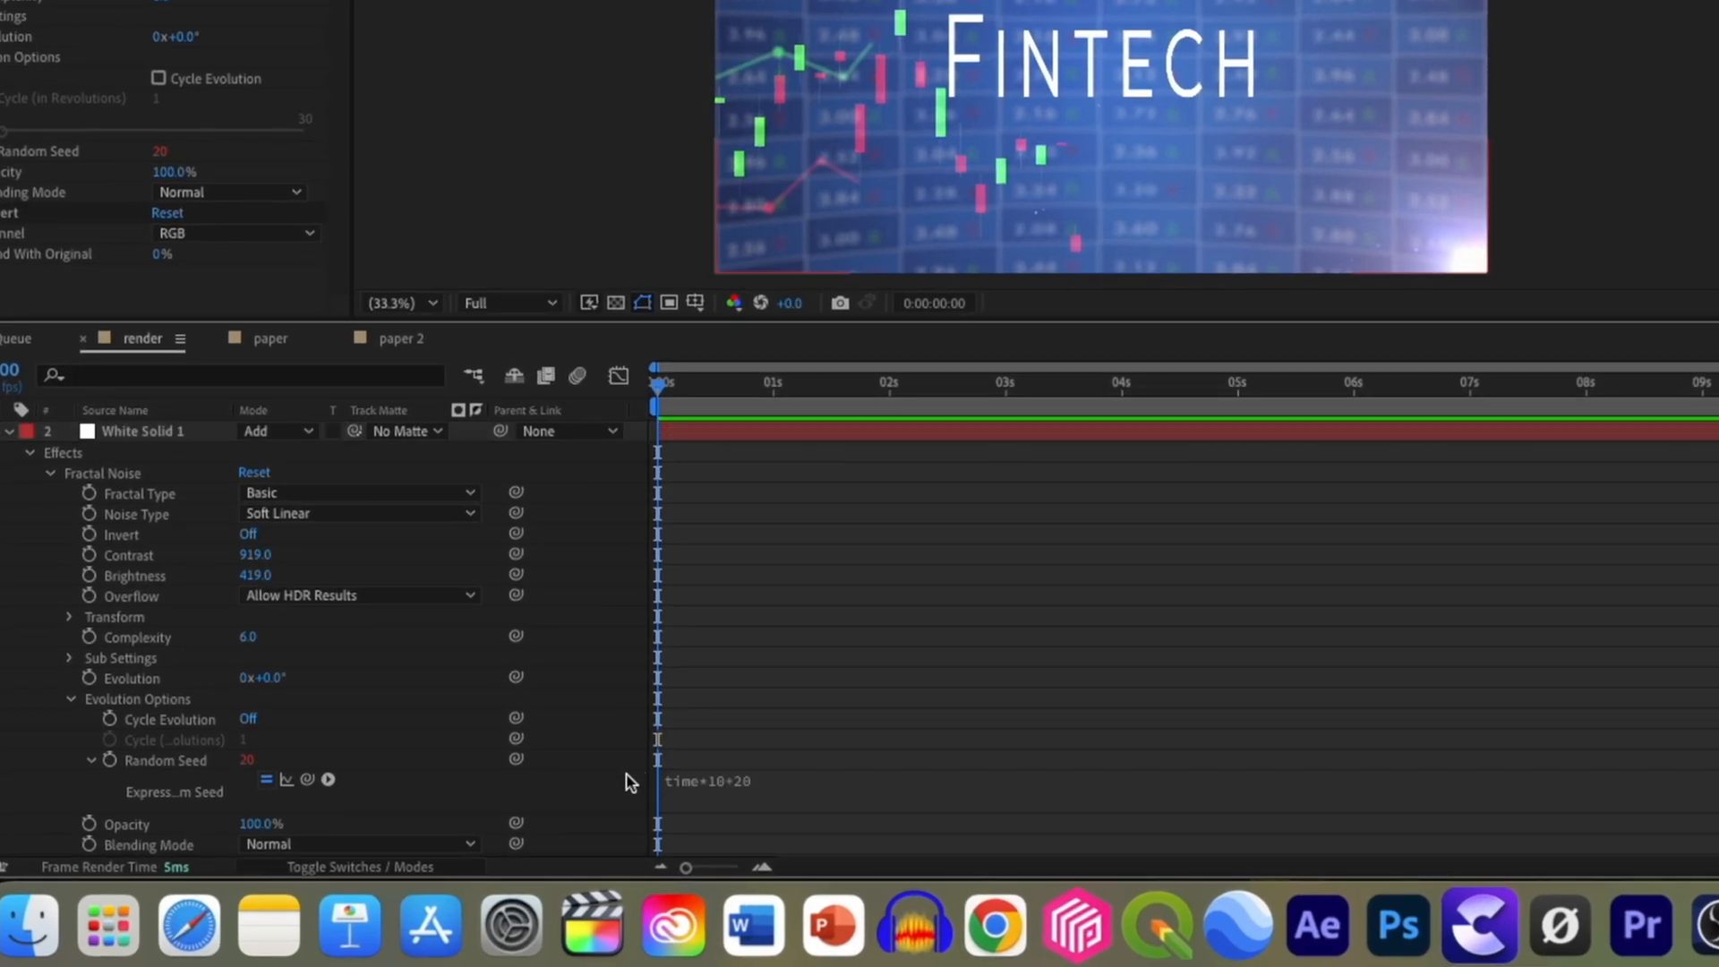
pyautogui.click(8, 439)
pyautogui.press('space')
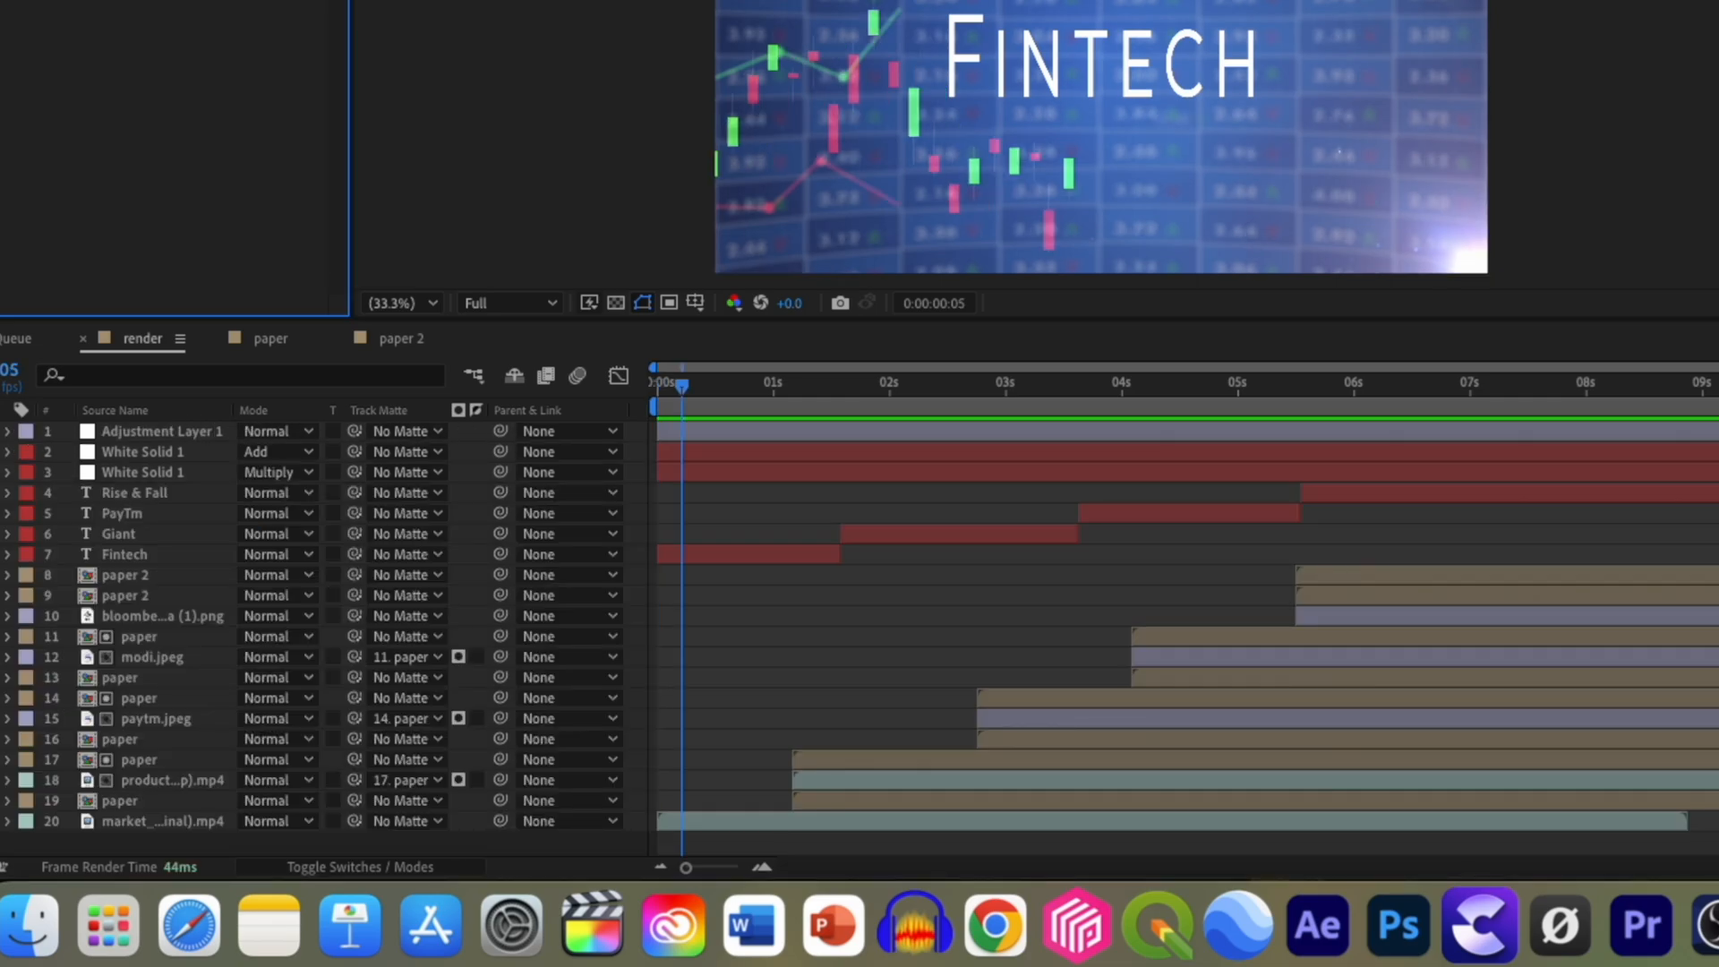
# Step: Apply a Drop Shadow with a distance of 33 to the Fintech title and copy the effect onto the Rise & Fall title
pyautogui.moveTo(1578, 433); pyautogui.dragTo(631, 644)
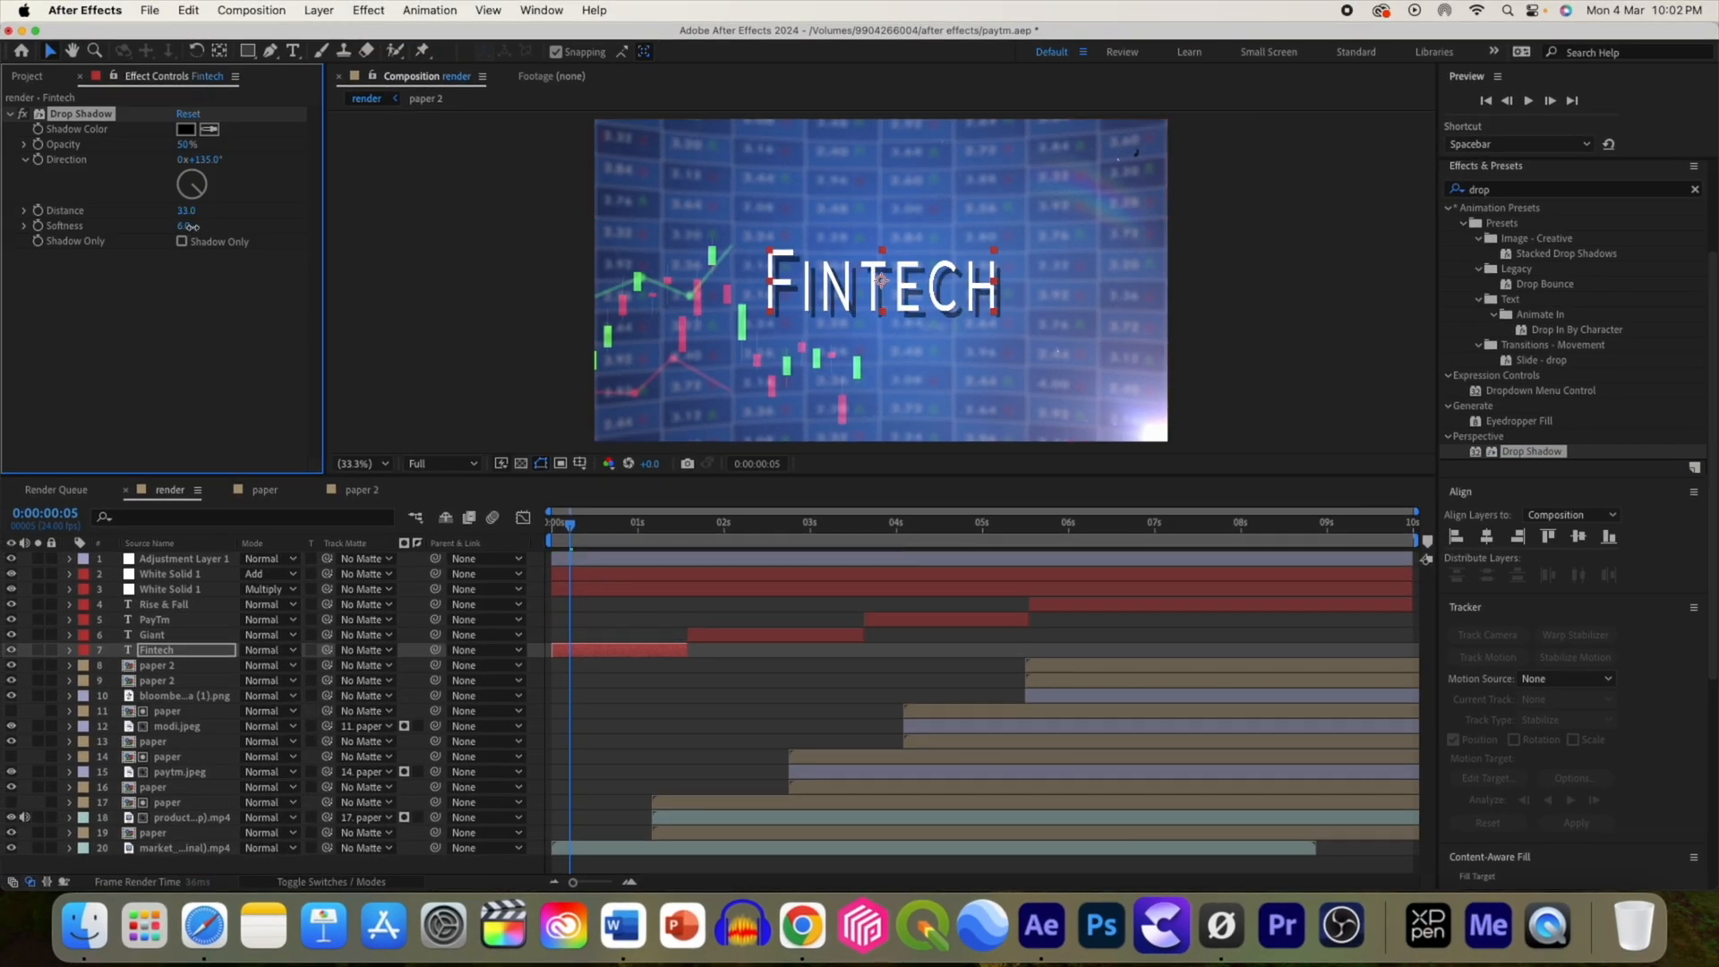
pyautogui.click(188, 10)
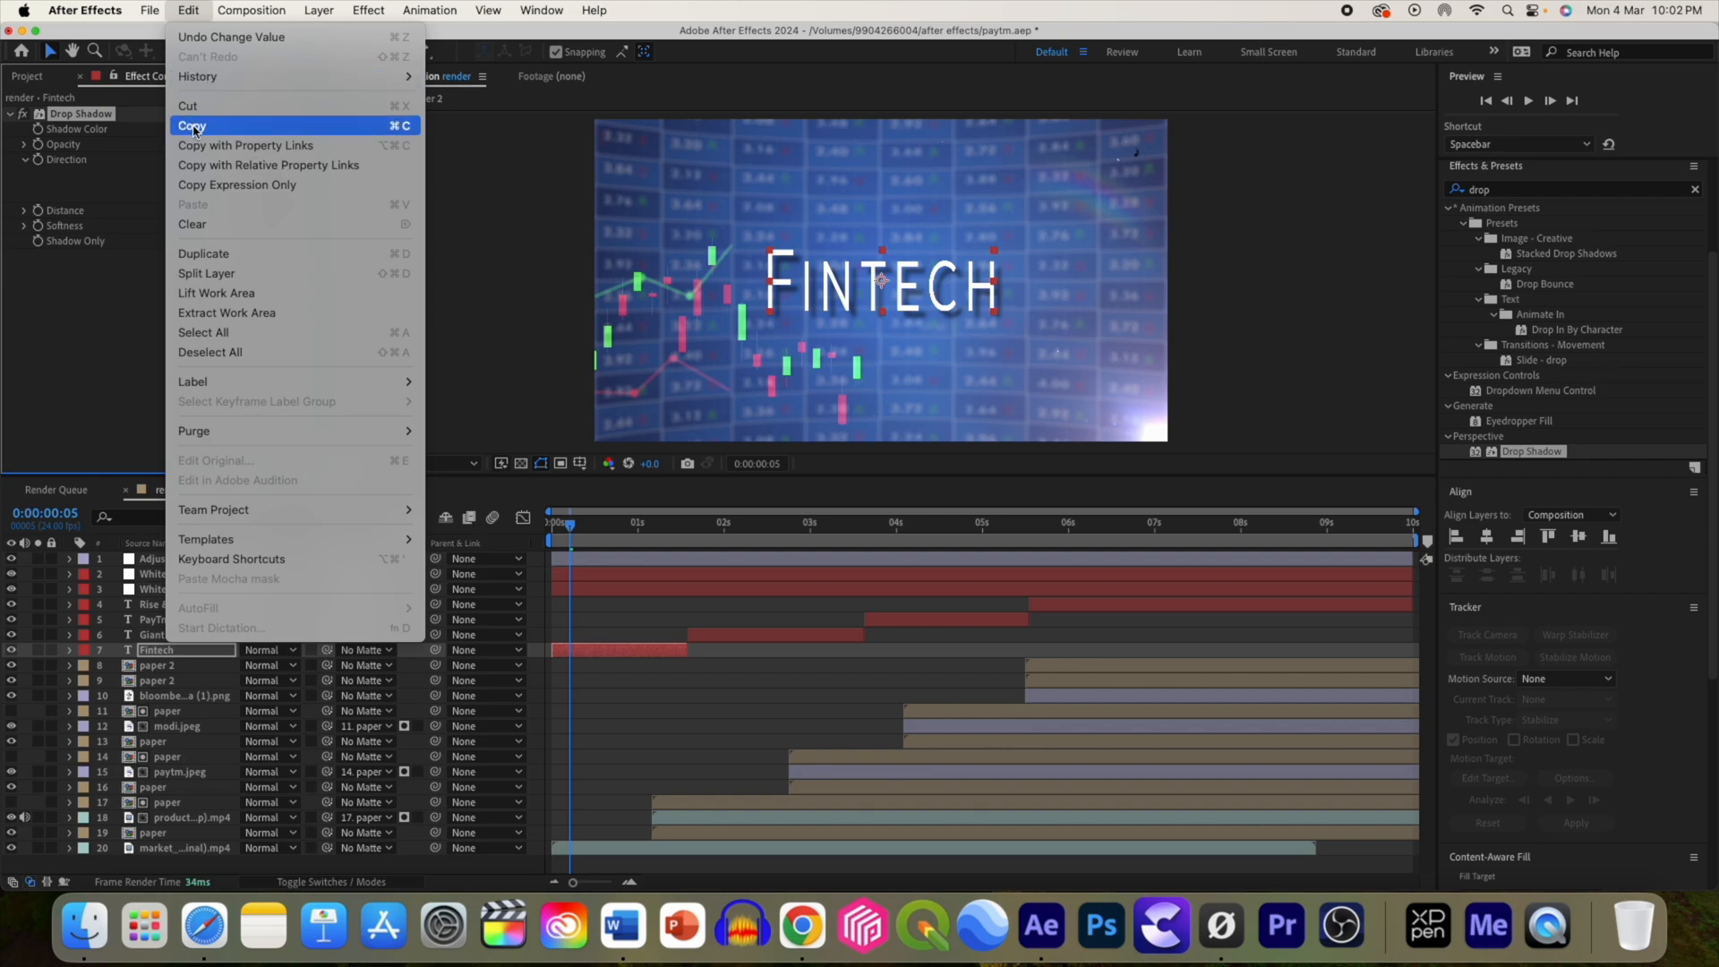
pyautogui.click(193, 120)
pyautogui.click(159, 607)
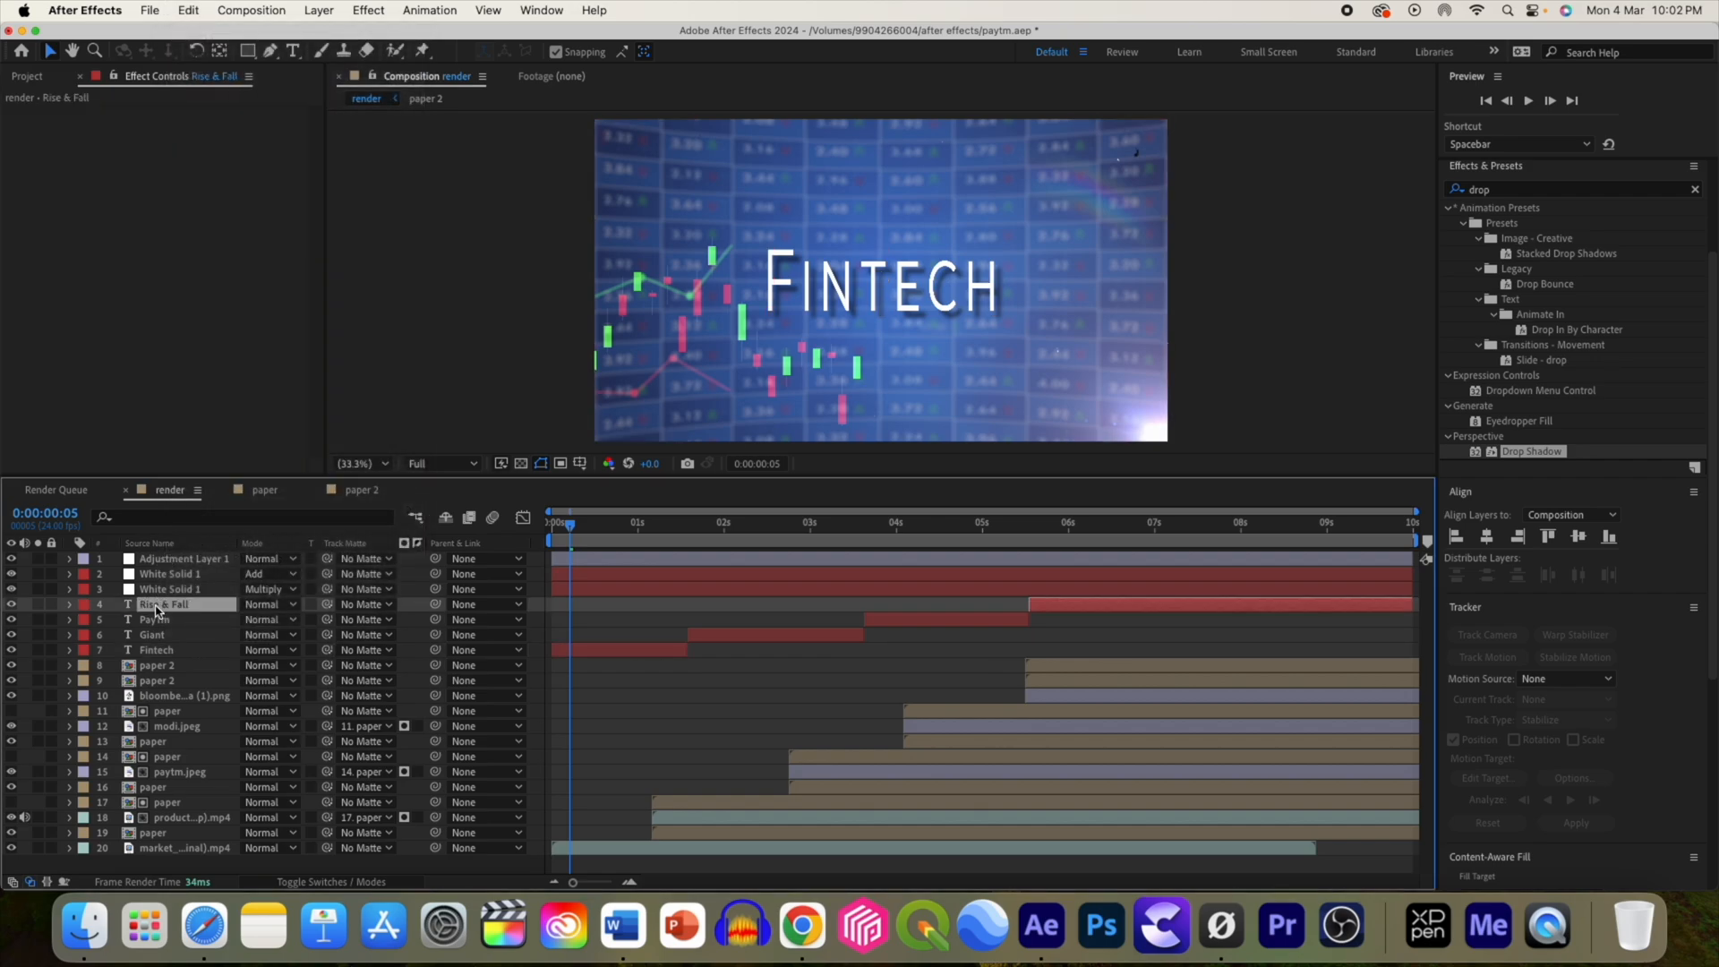
pyautogui.click(188, 10)
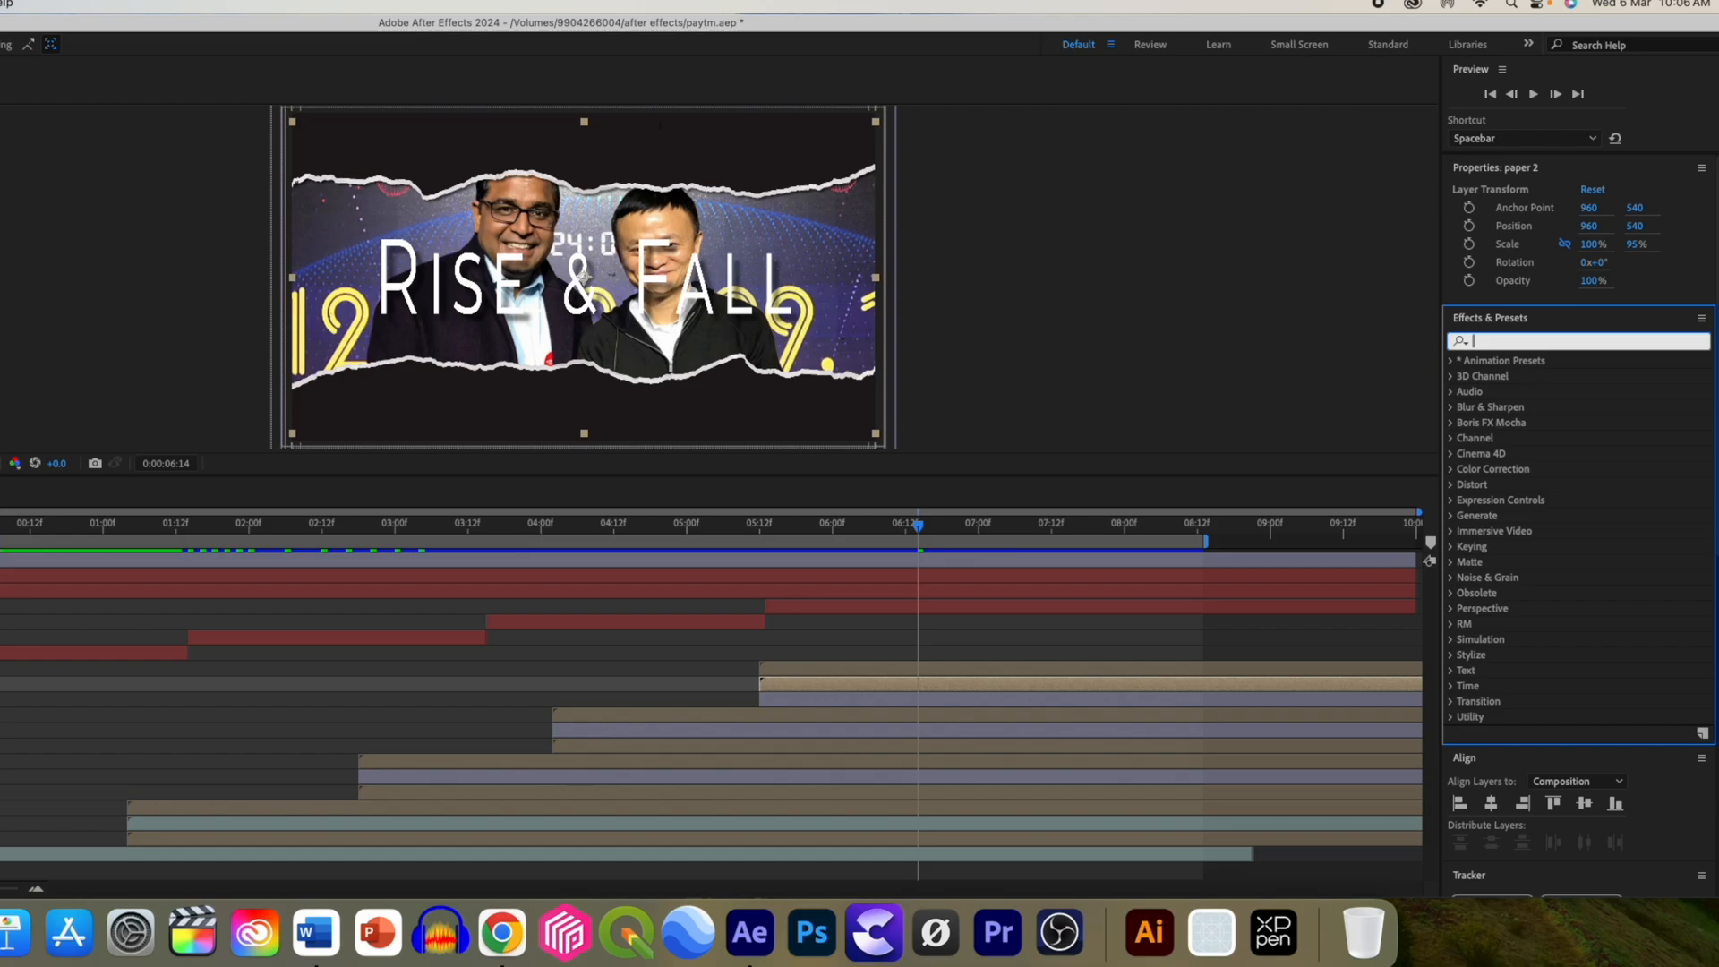
# Step: Apply Glow to the lower paper 2 layer, based on Alpha Channel, with threshold 76.1%, intensity 2.5 and A & B Colors
pyautogui.write('glow')
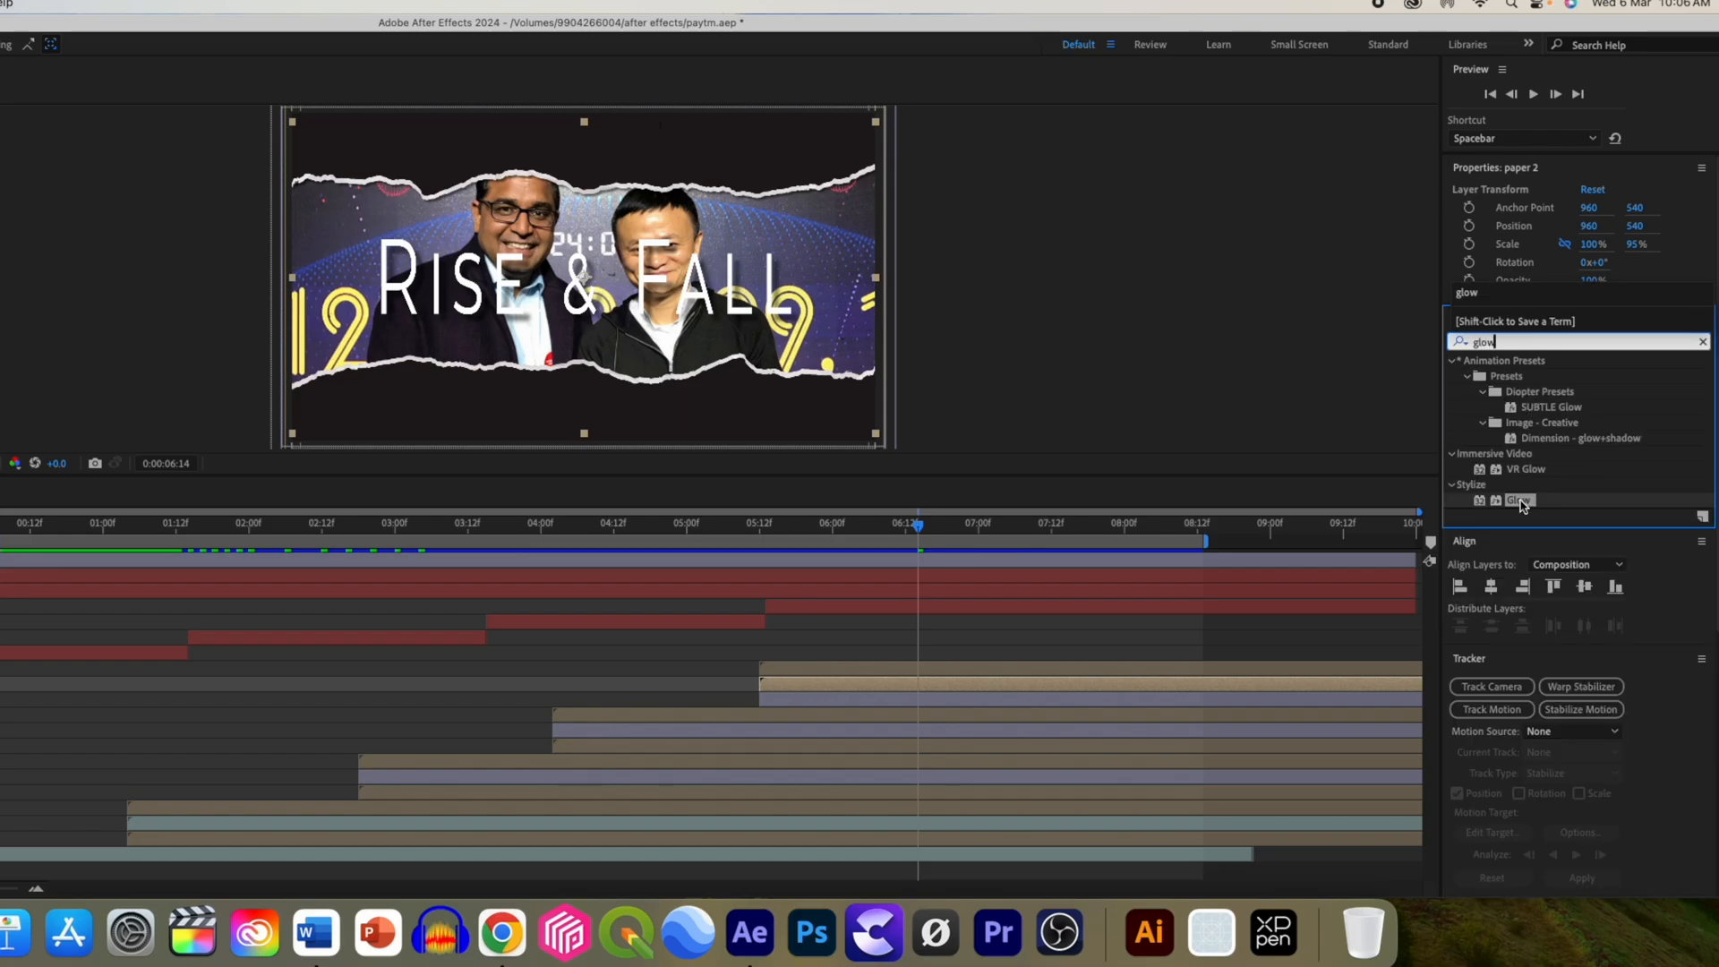
pyautogui.moveTo(1519, 502); pyautogui.dragTo(1071, 688)
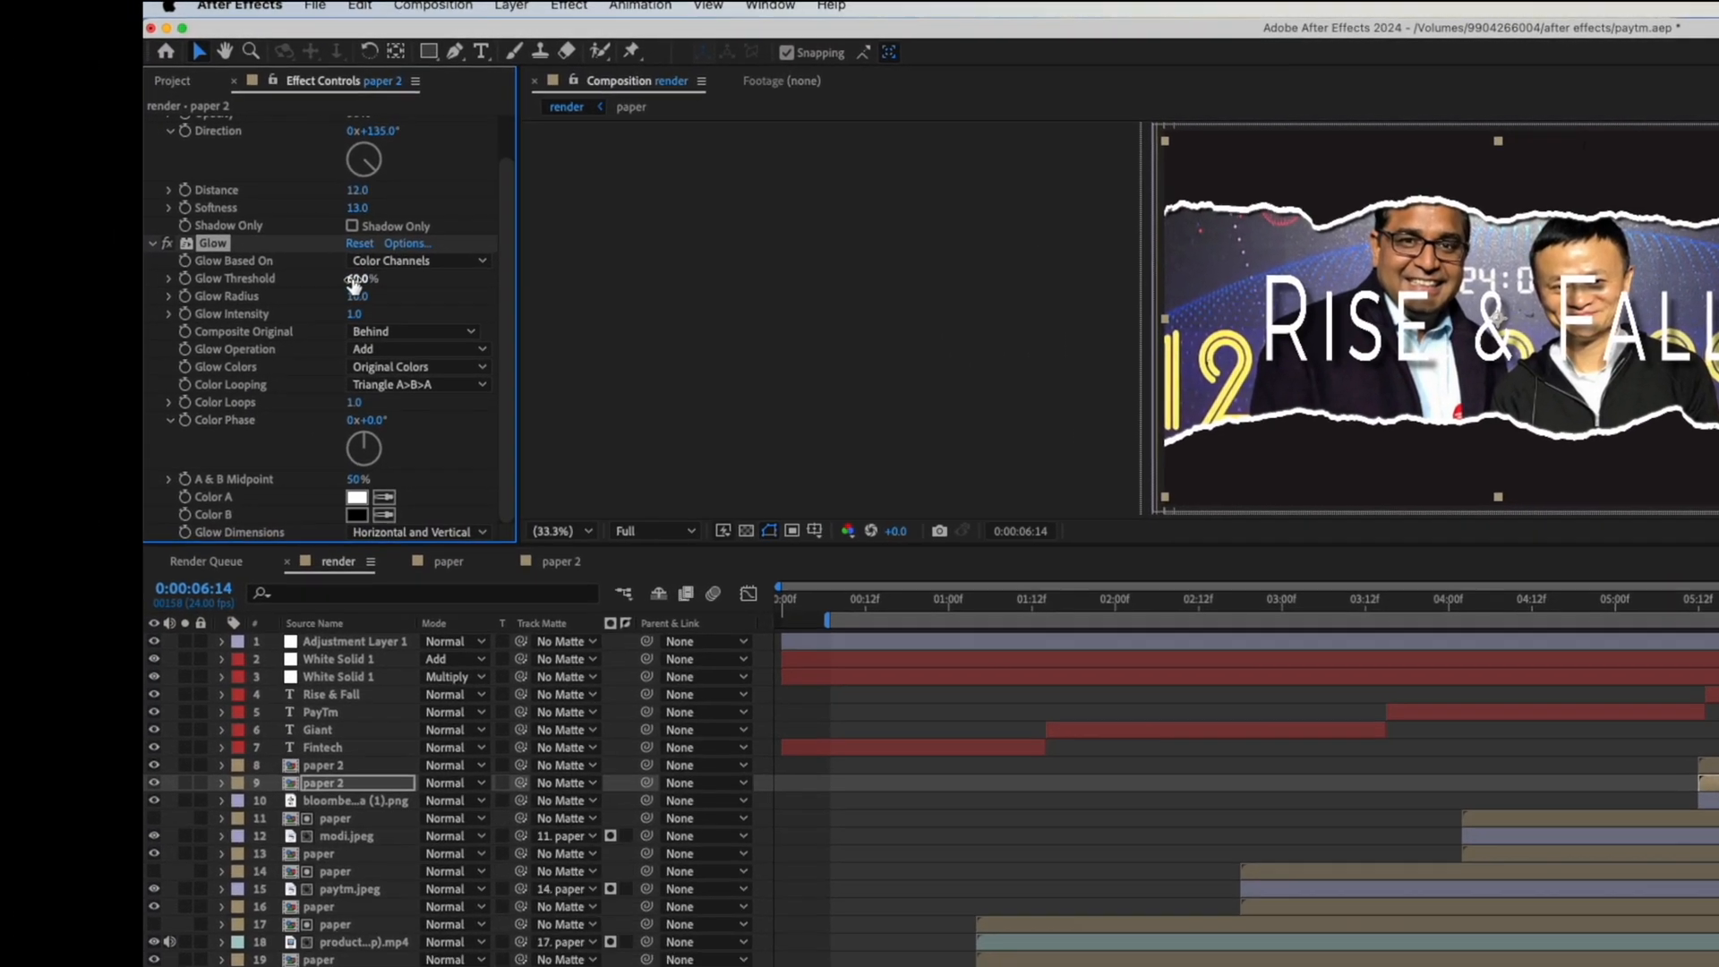
pyautogui.click(602, 301)
pyautogui.click(618, 327)
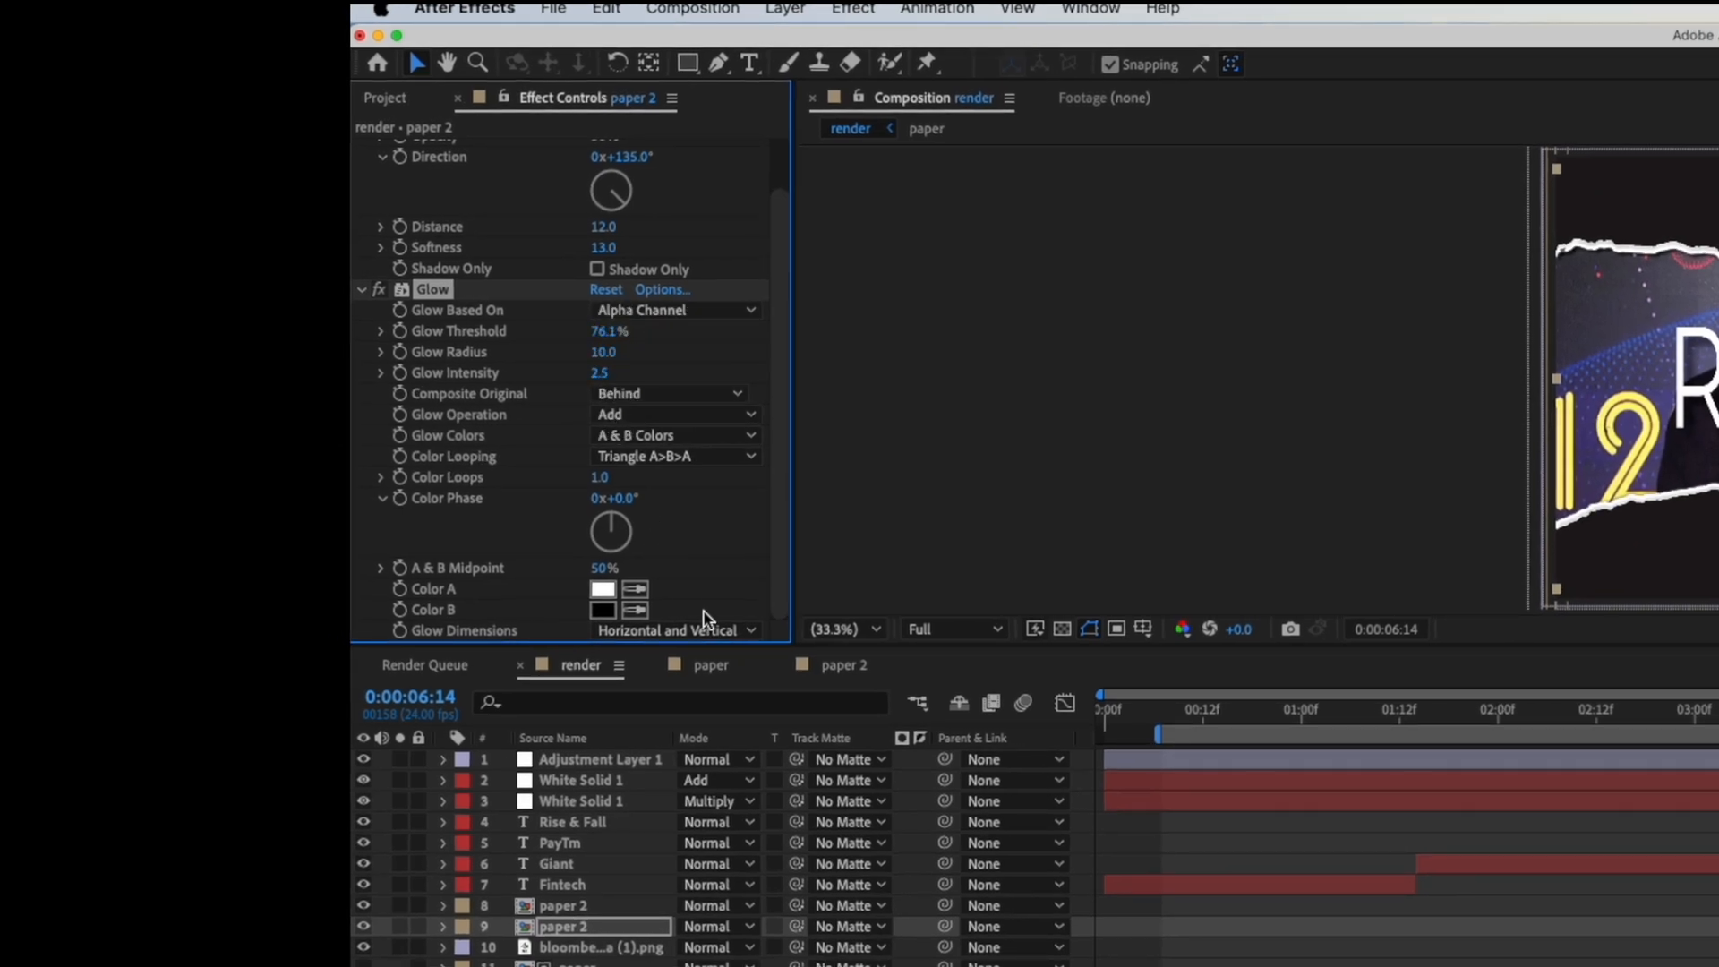
# Step: Set the Glow dimensions to Vertical, Color A to yellow and the glow radius to 69
pyautogui.click(689, 631)
pyautogui.click(707, 712)
pyautogui.click(613, 591)
pyautogui.click(1301, 822)
pyautogui.click(1257, 557)
pyautogui.click(1484, 562)
pyautogui.moveTo(603, 352); pyautogui.dragTo(673, 355)
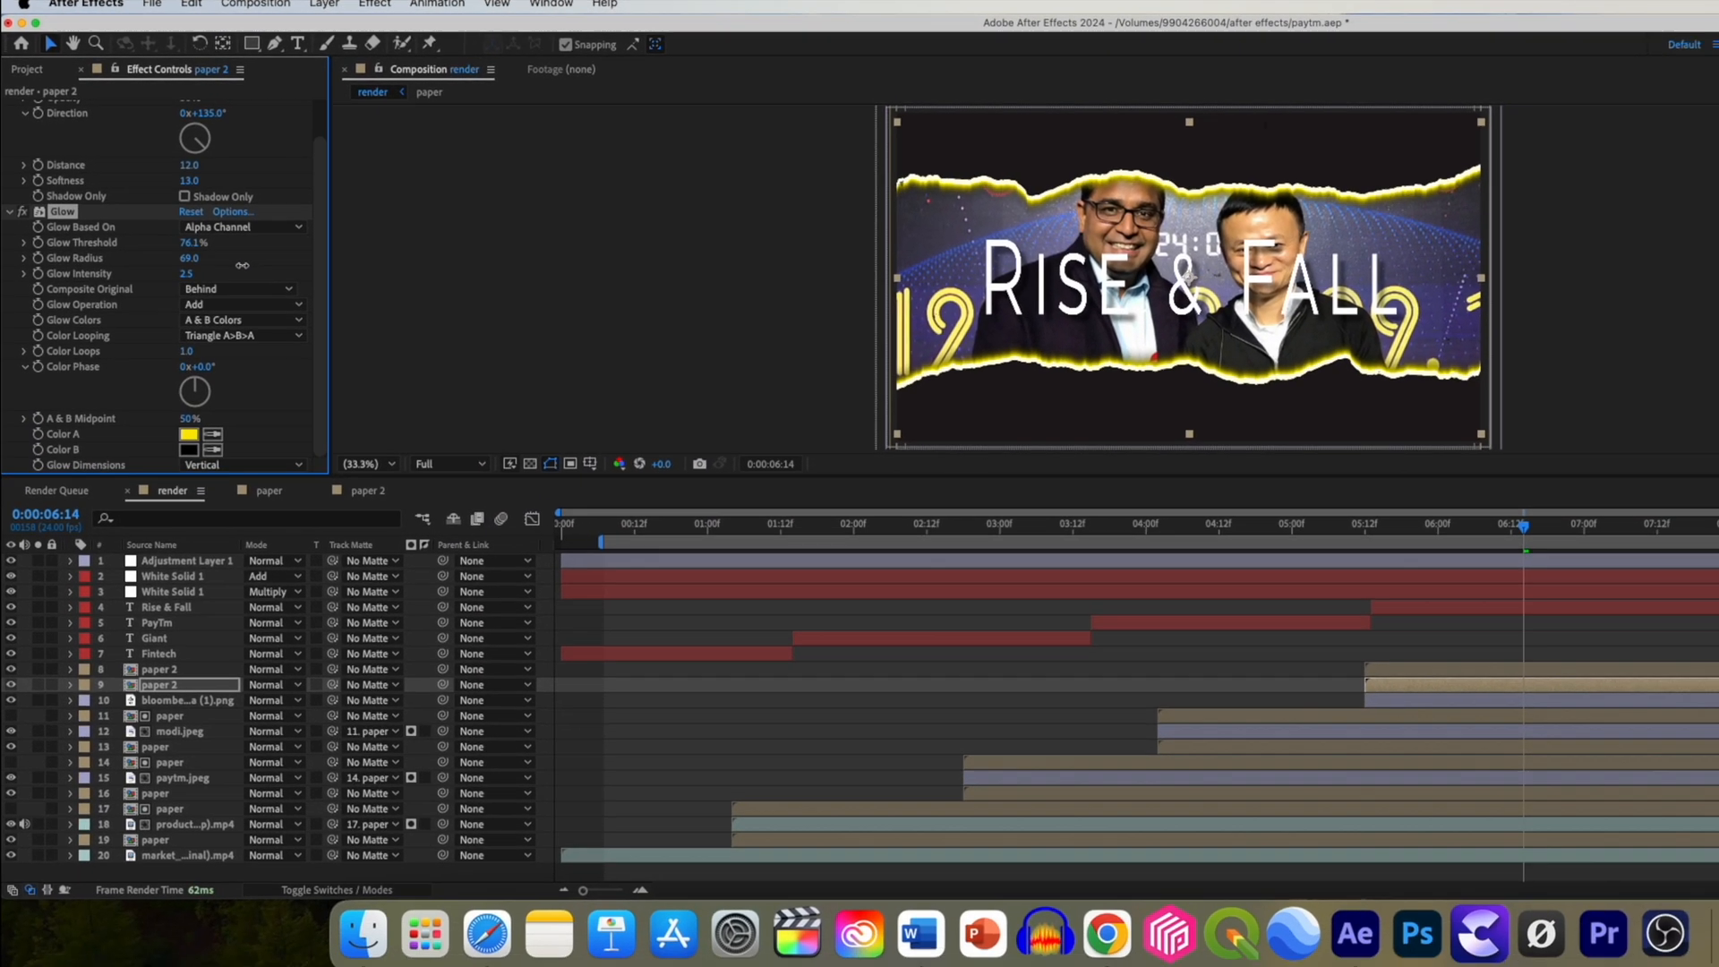
# Step: Copy the Glow effect from the paper 2 layer and paste it onto the paper layer below the product clip
pyautogui.click(198, 5)
pyautogui.click(202, 119)
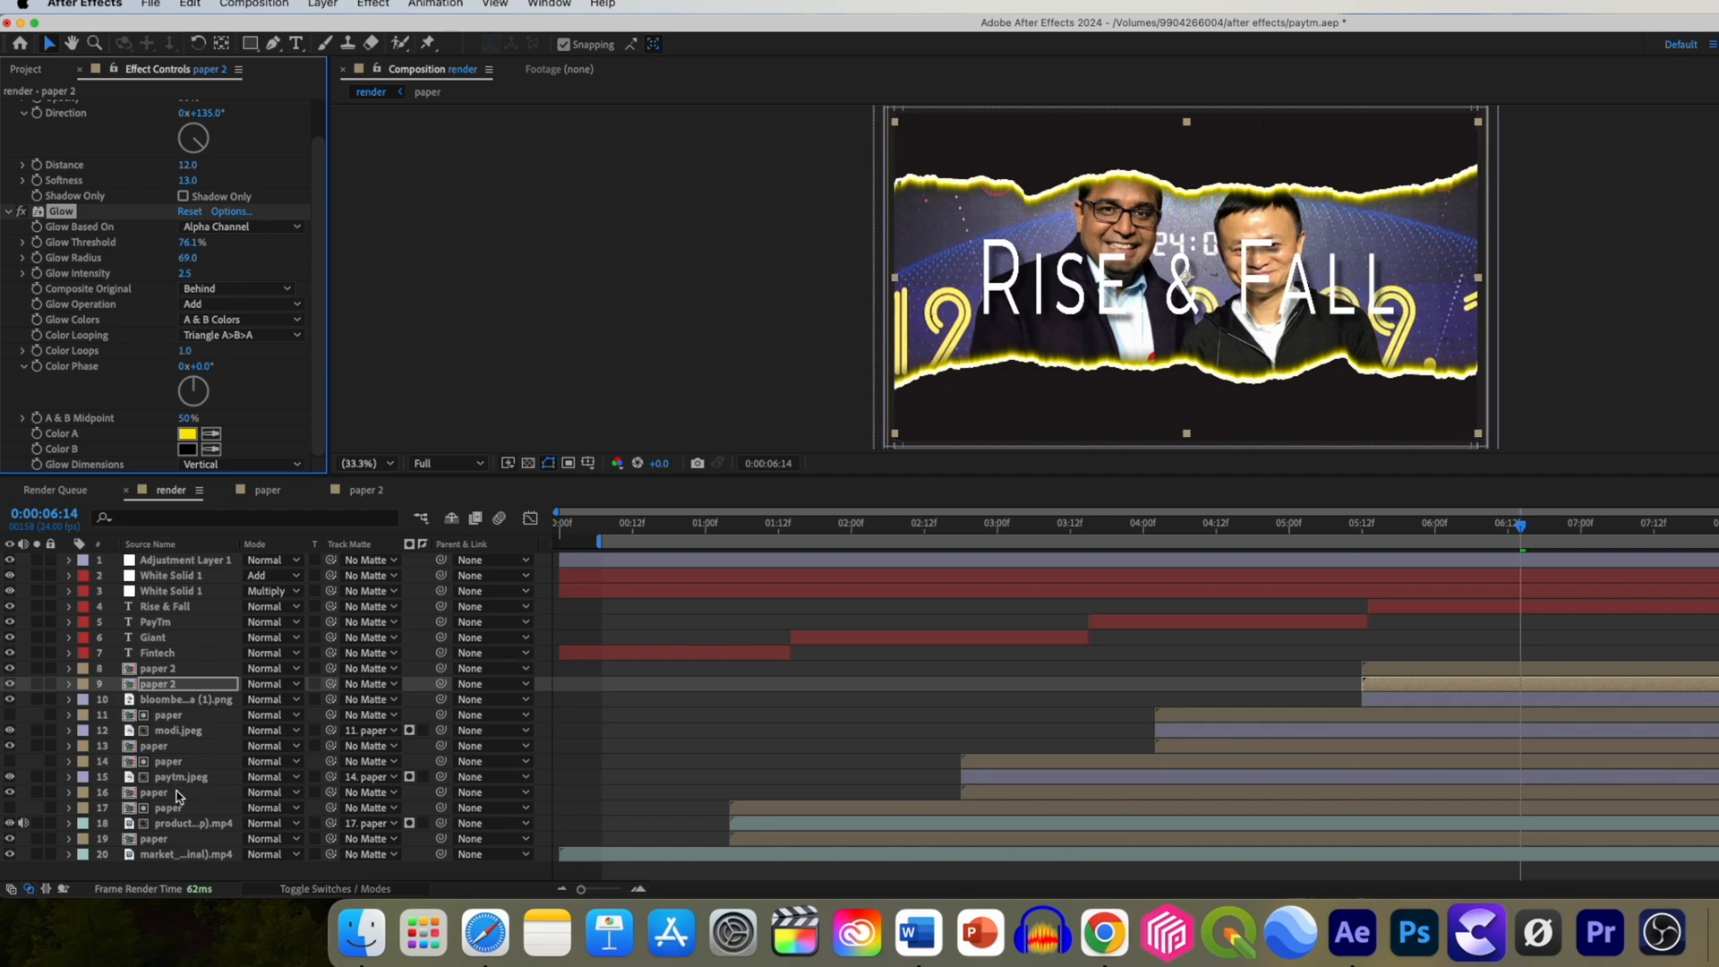
pyautogui.moveTo(1527, 534); pyautogui.dragTo(891, 563)
pyautogui.click(154, 839)
pyautogui.click(190, 6)
pyautogui.click(215, 204)
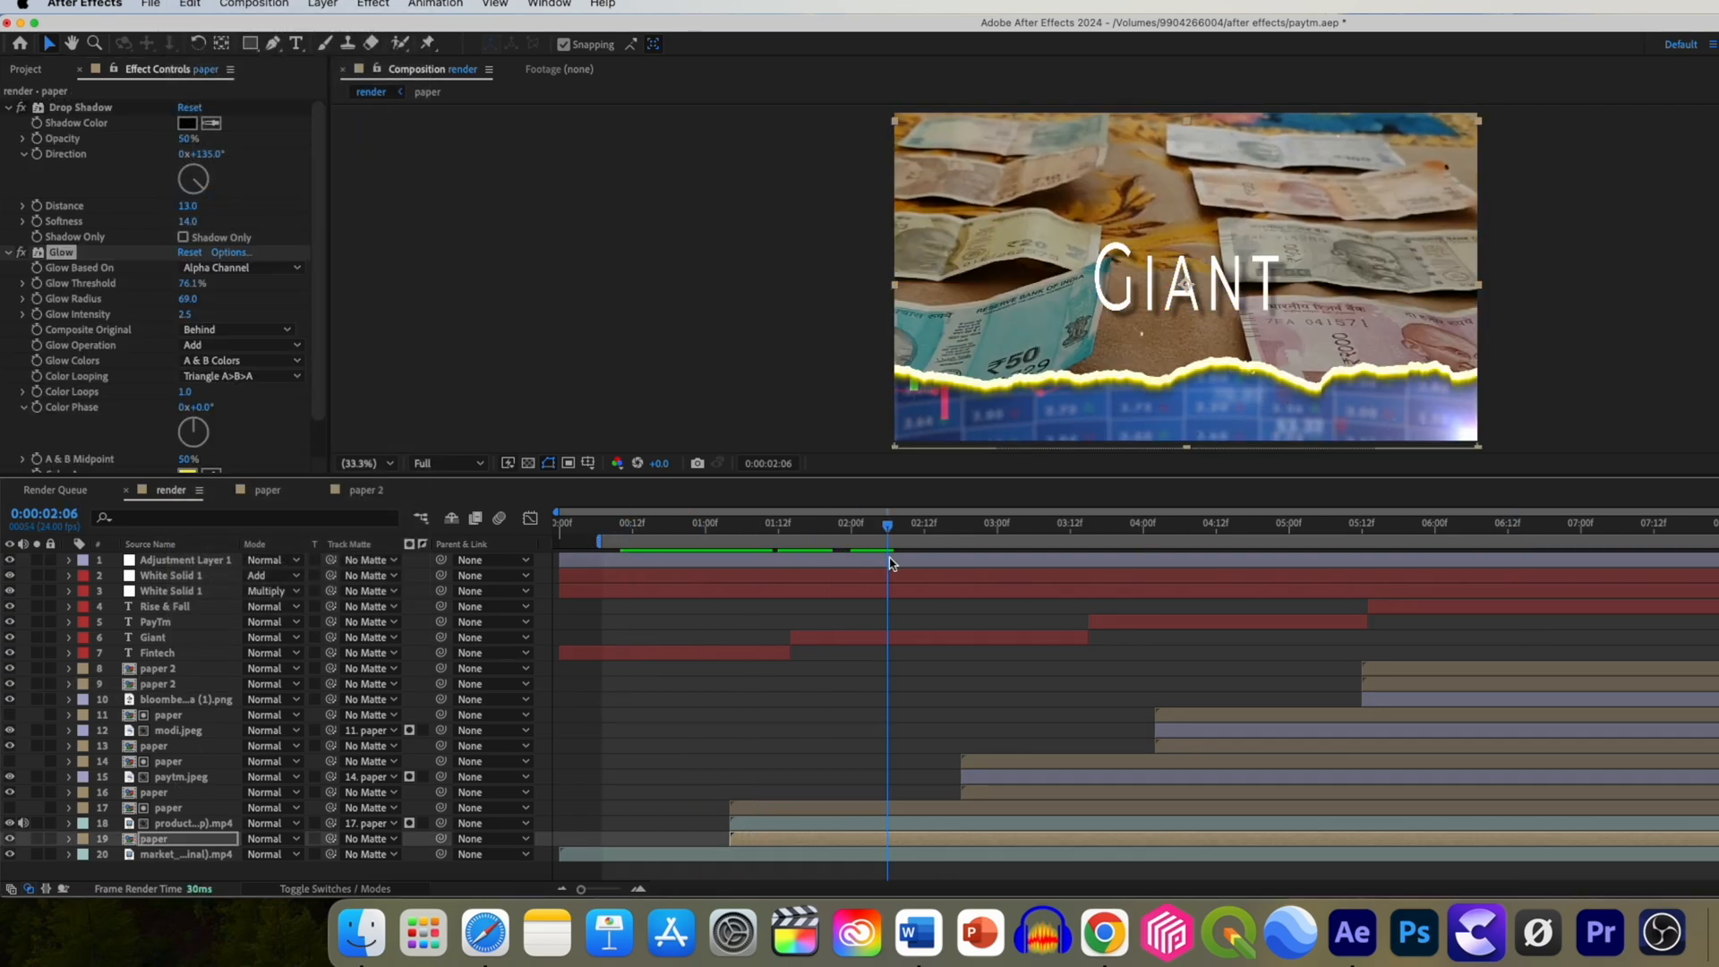
# Step: Paste the Glow effect onto the paper layer directly below paytm.jpeg
pyautogui.click(170, 792)
pyautogui.click(190, 6)
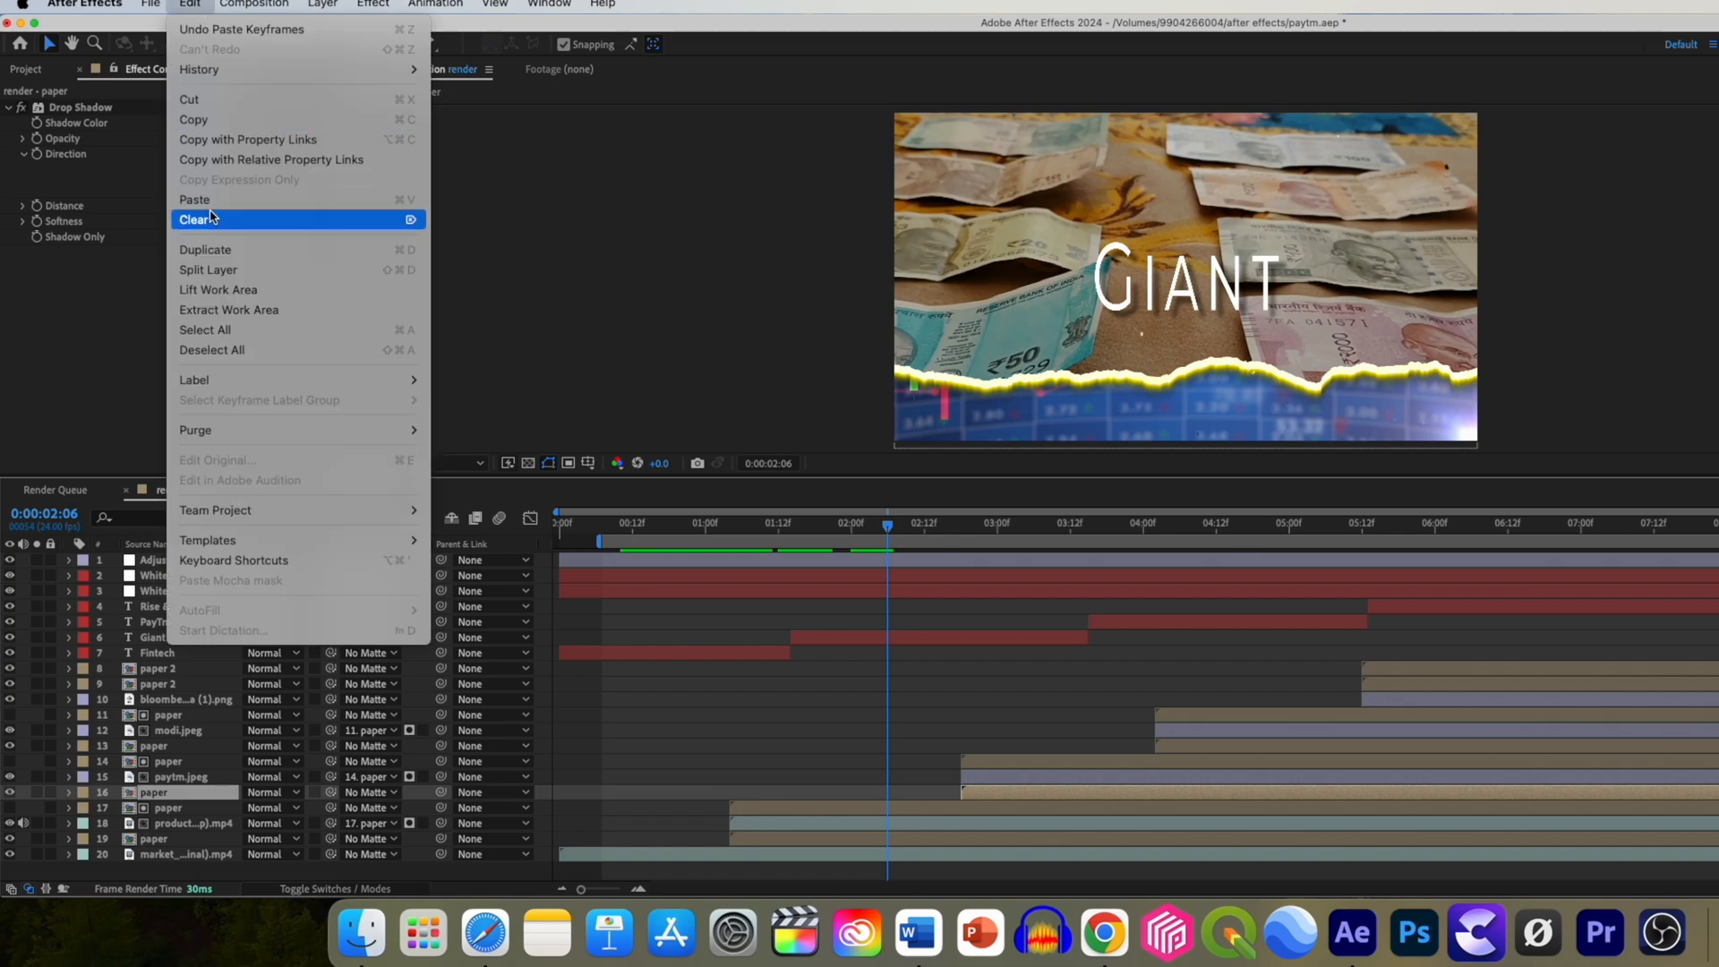
pyautogui.click(215, 214)
# Step: Paste the Glow effect onto the paper layer directly below modi.jpeg and preview the glowing torn edges
pyautogui.moveTo(888, 528); pyautogui.dragTo(1241, 530)
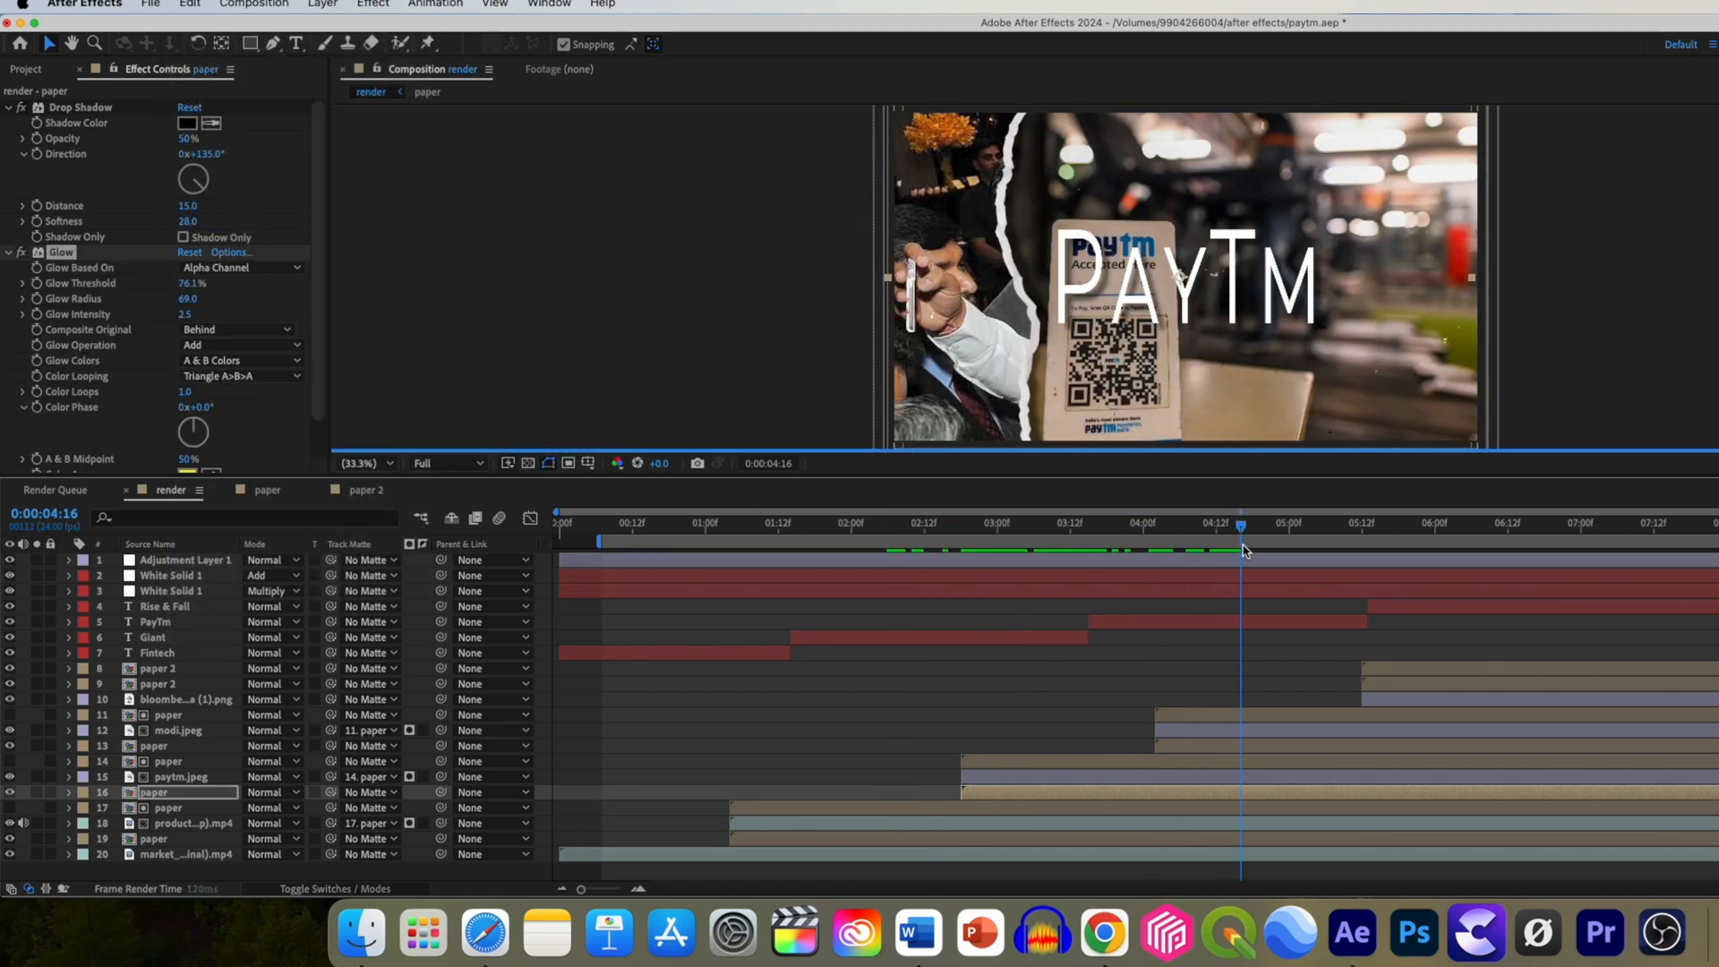
pyautogui.click(168, 762)
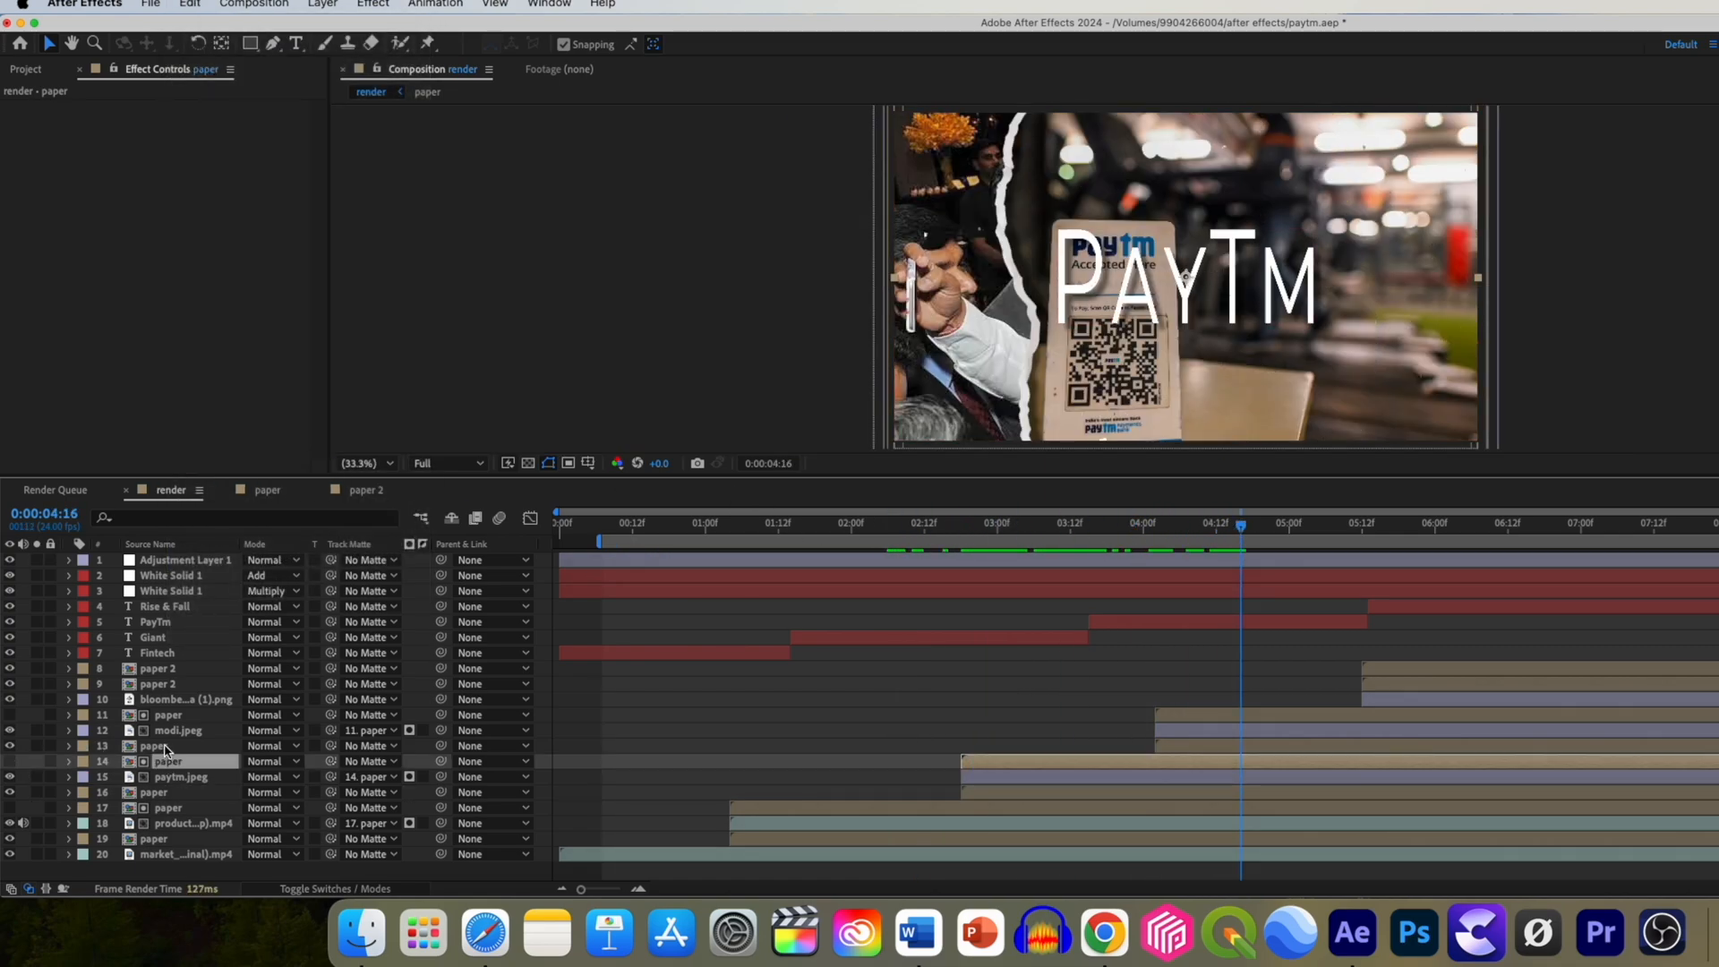
pyautogui.click(166, 746)
pyautogui.click(190, 6)
pyautogui.click(215, 213)
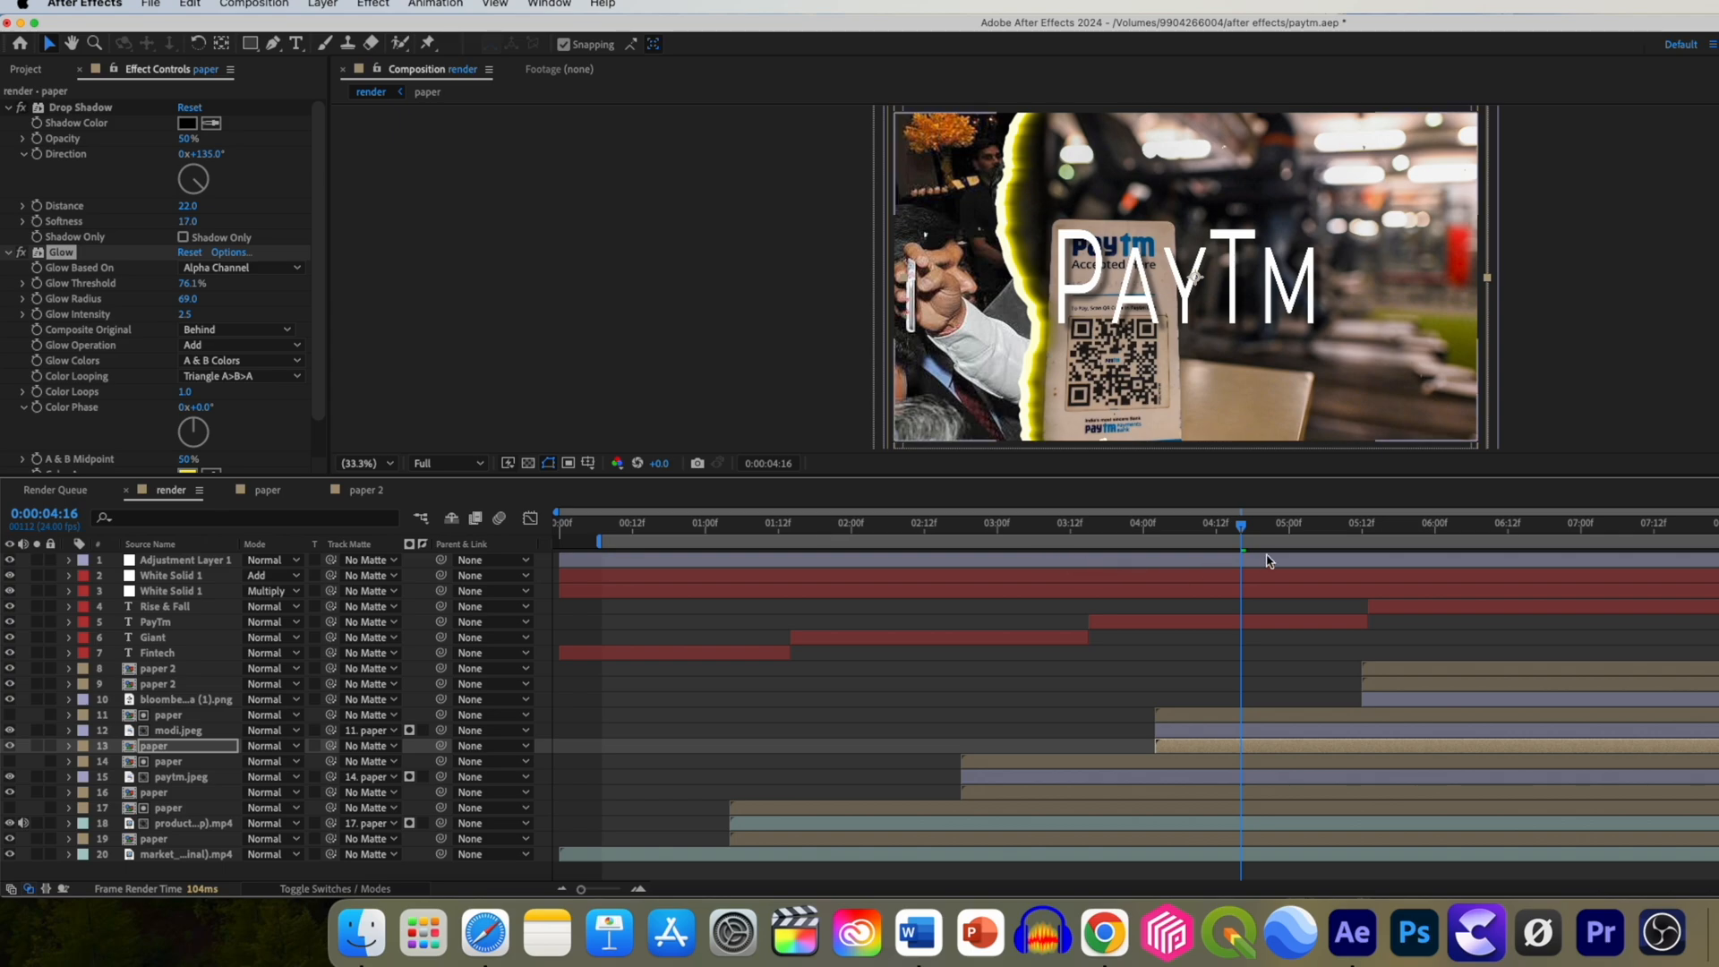
pyautogui.moveTo(1241, 531); pyautogui.dragTo(1463, 535)
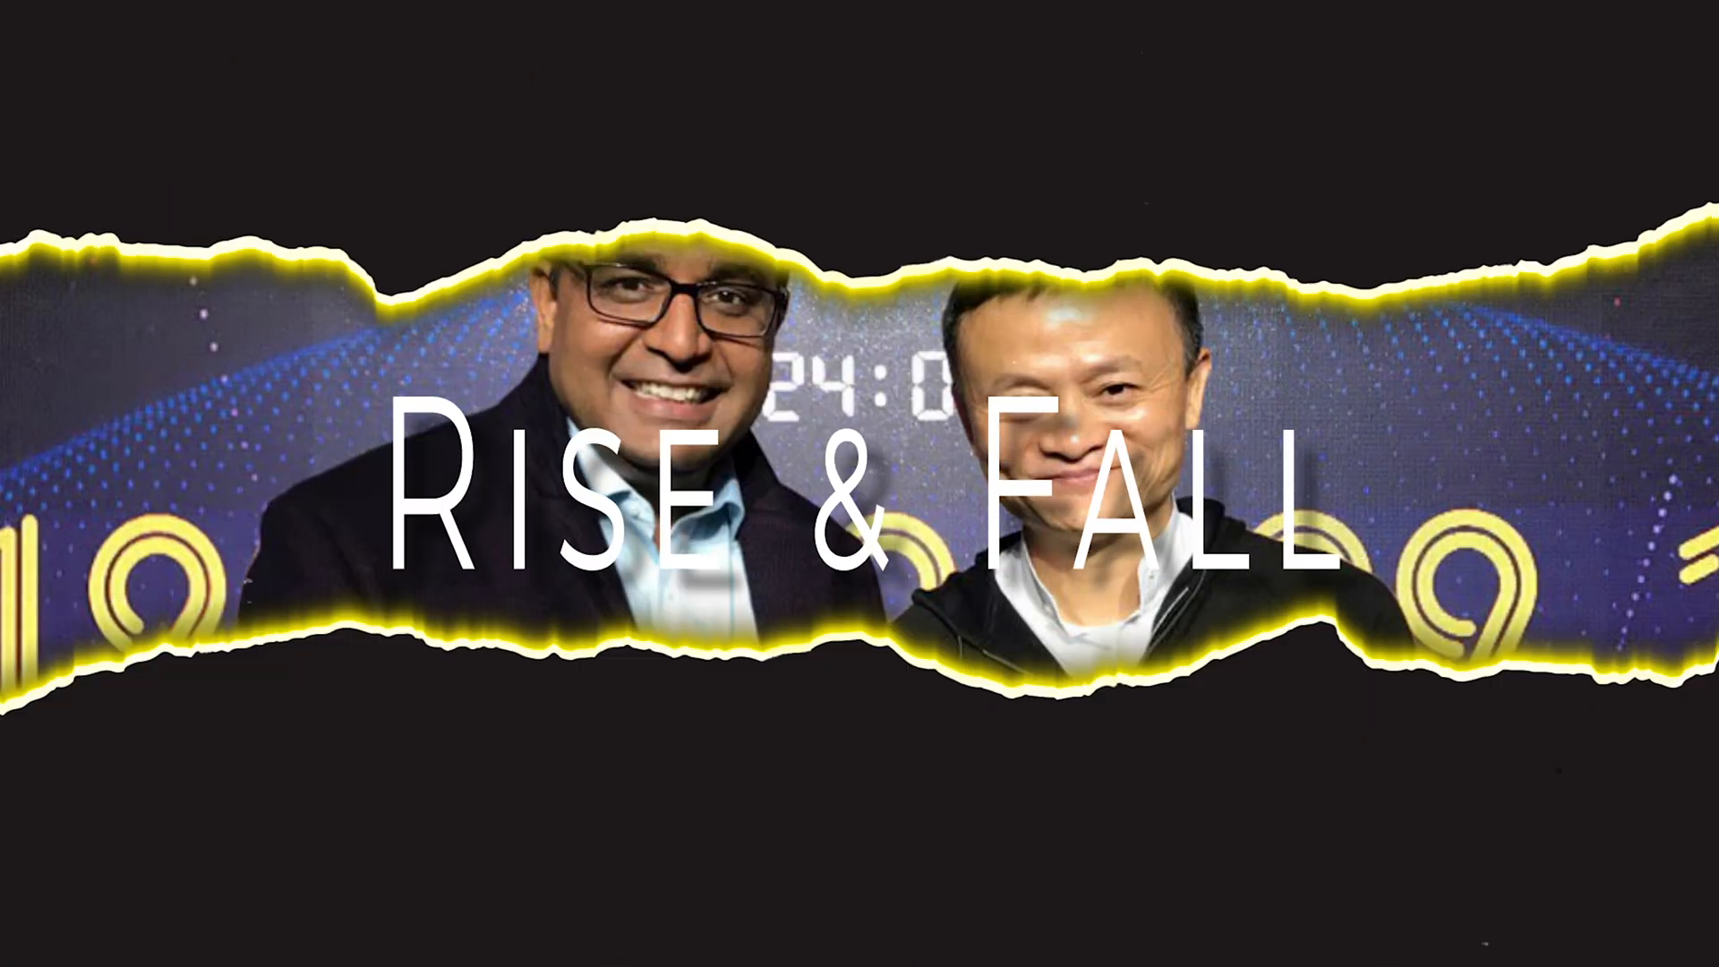
pyautogui.press('space')
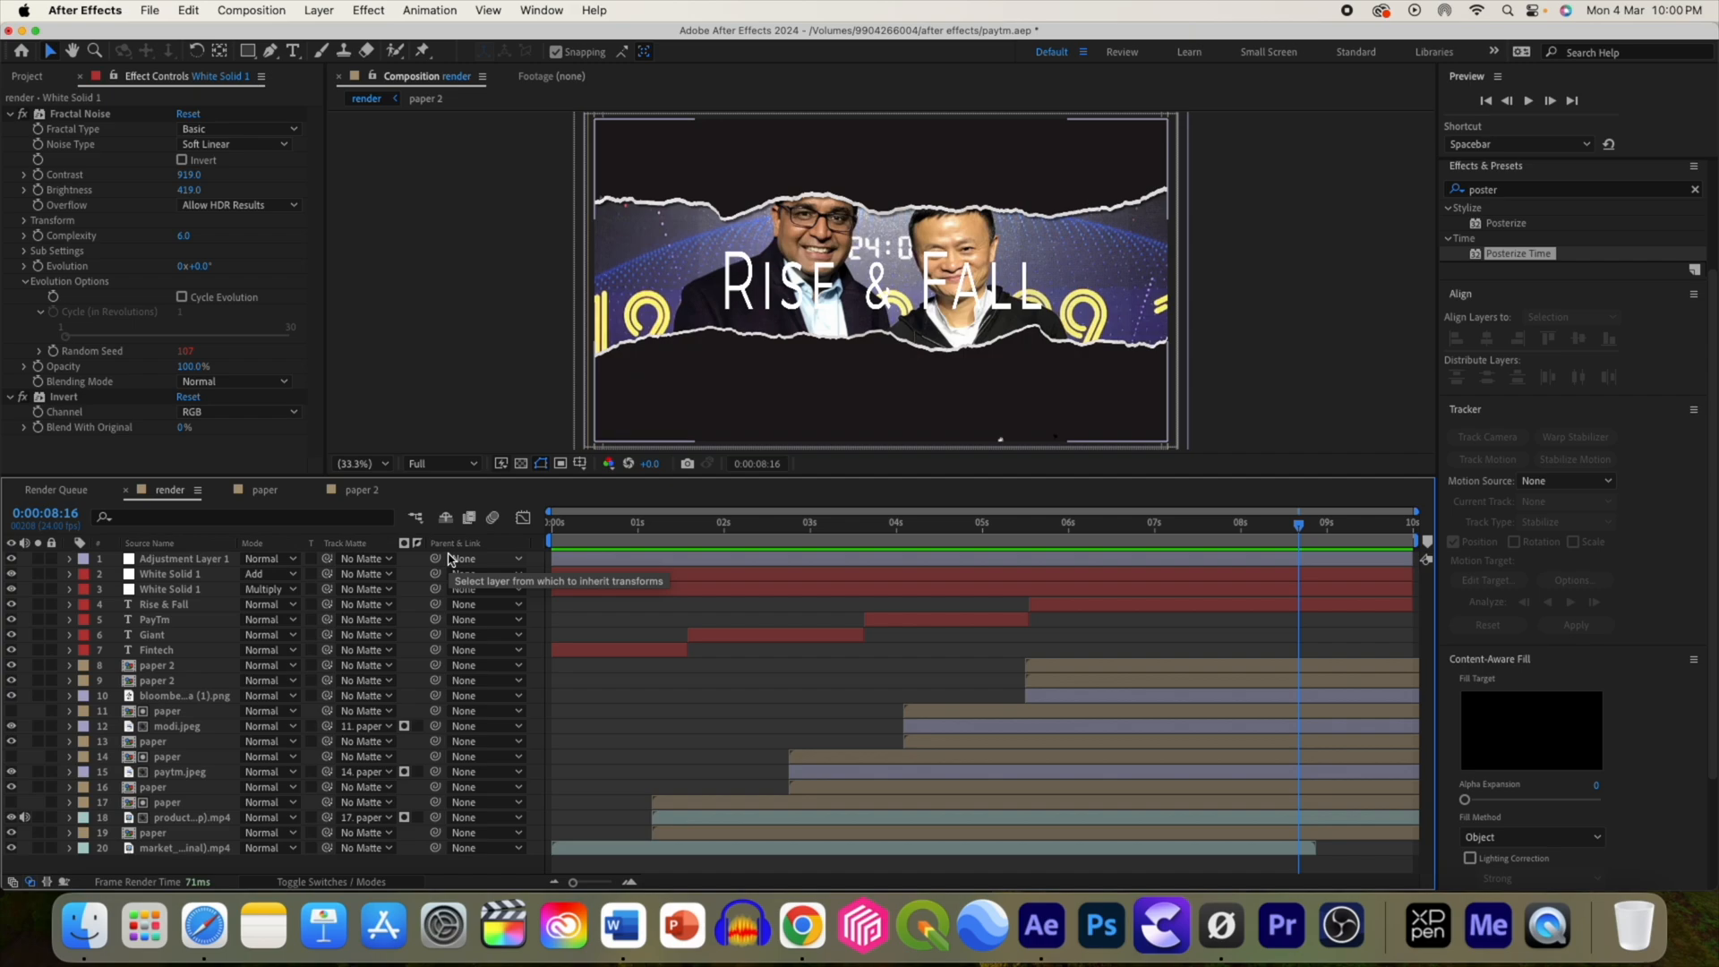